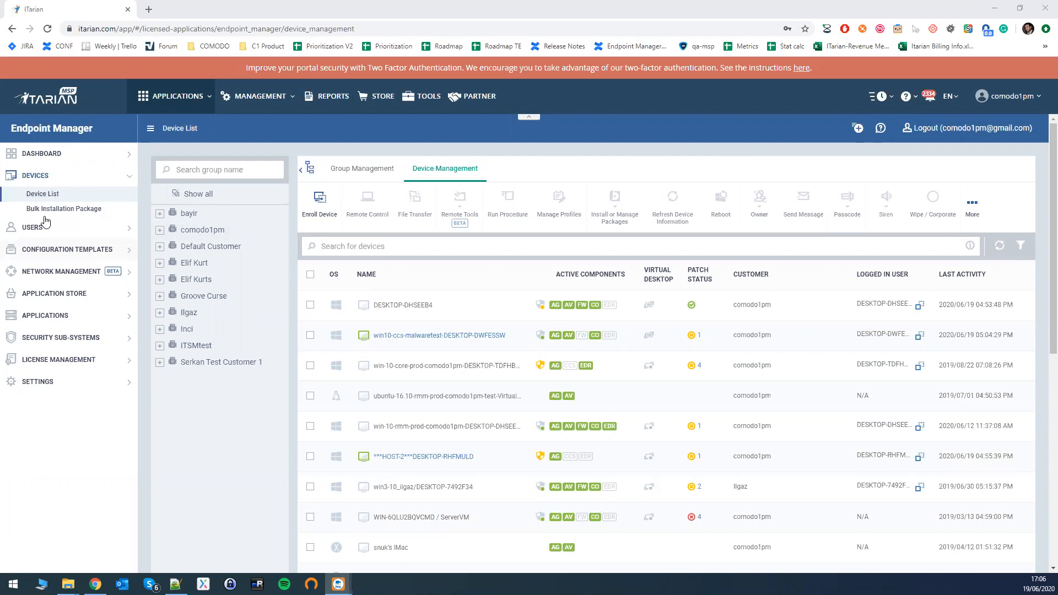
Create a new alert template named Incidents-Critical.
{"action": "left_click", "coordinate": [56, 250]}
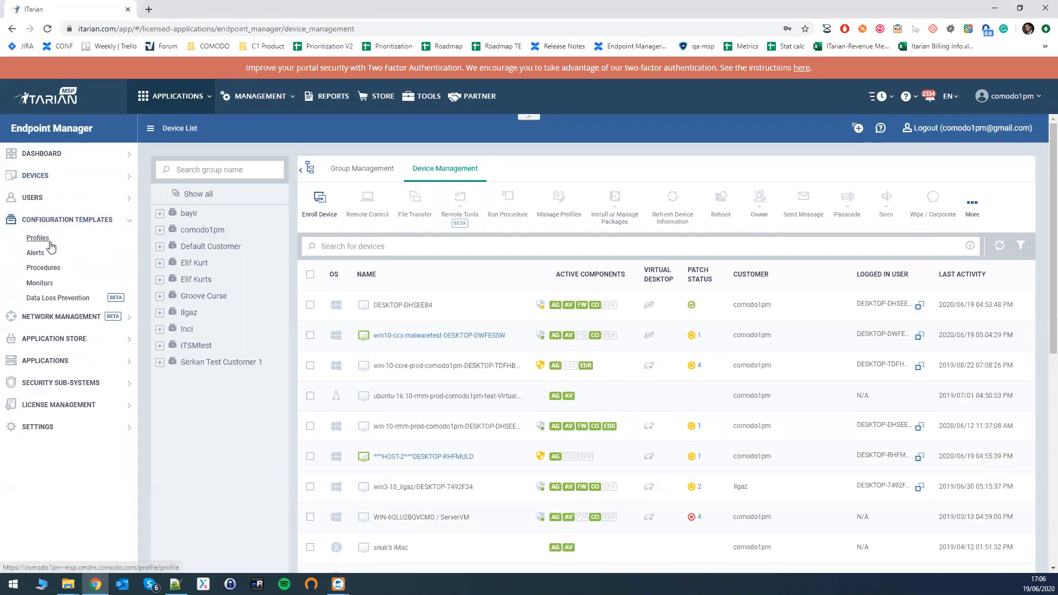
{"action": "left_click", "coordinate": [39, 255]}
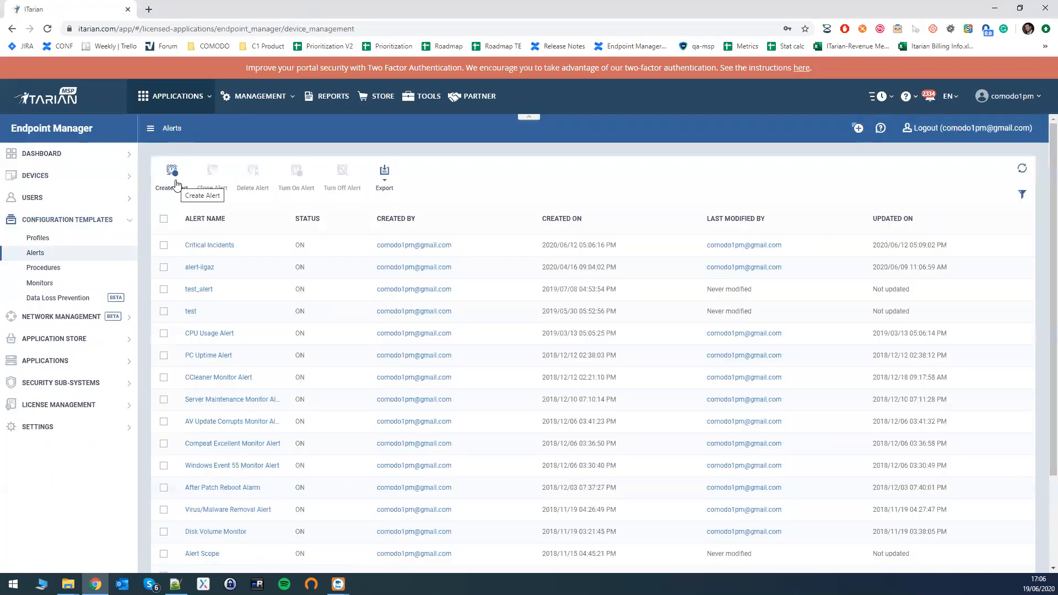
{"action": "left_click", "coordinate": [175, 183]}
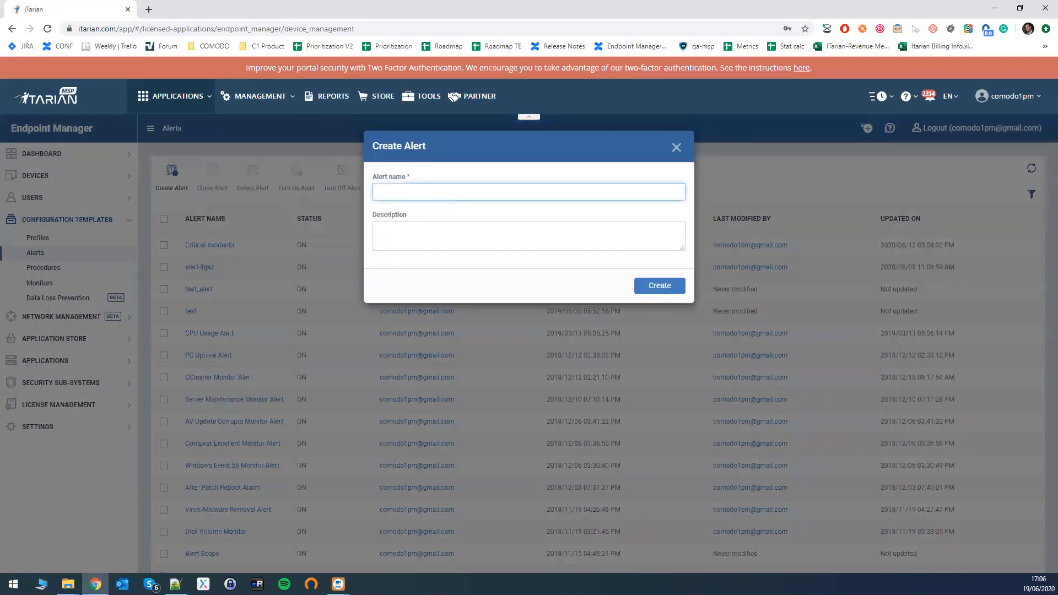
{"action": "key", "text": "alt+Tab"}
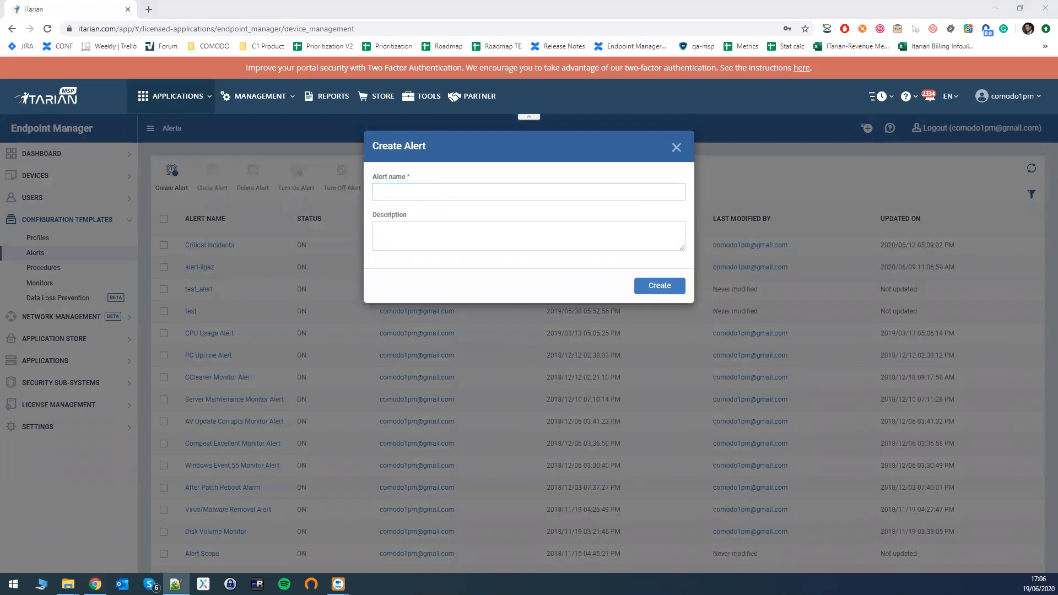
{"action": "left_click", "coordinate": [428, 192]}
{"action": "type", "text": "Incidents-Critical"}
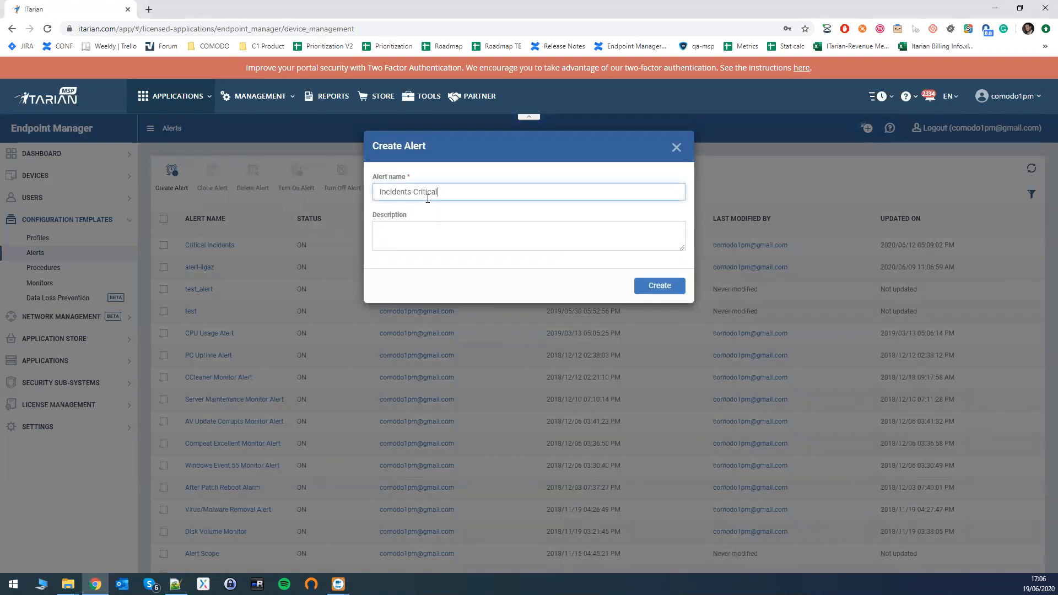
{"action": "left_click", "coordinate": [674, 291]}
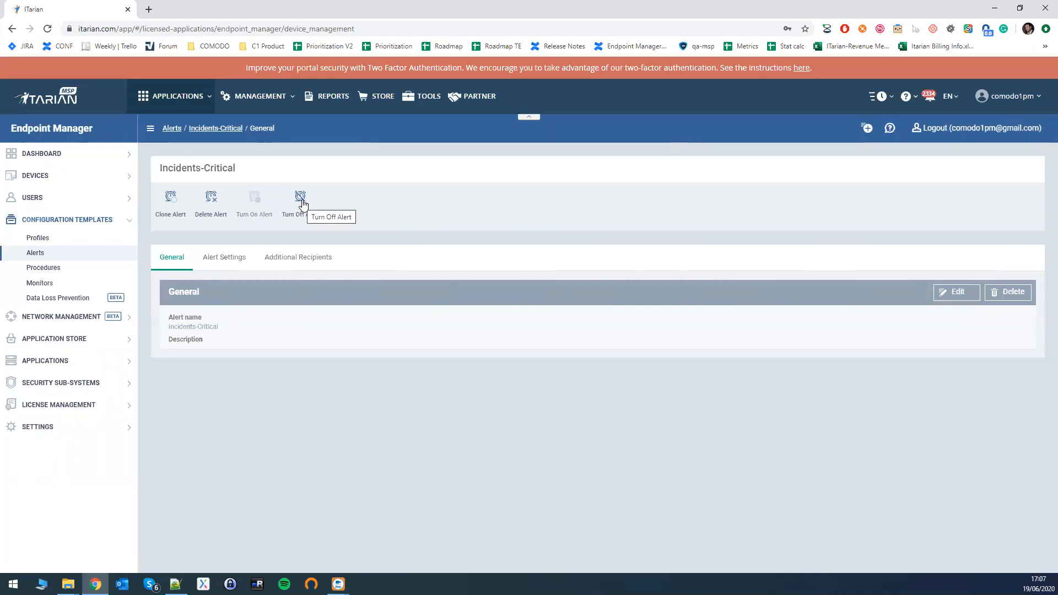
Edit the Incidents-Critical alert's settings and disable the option "Don't create additional alerts (about the same issue) for".
{"action": "left_click", "coordinate": [216, 263]}
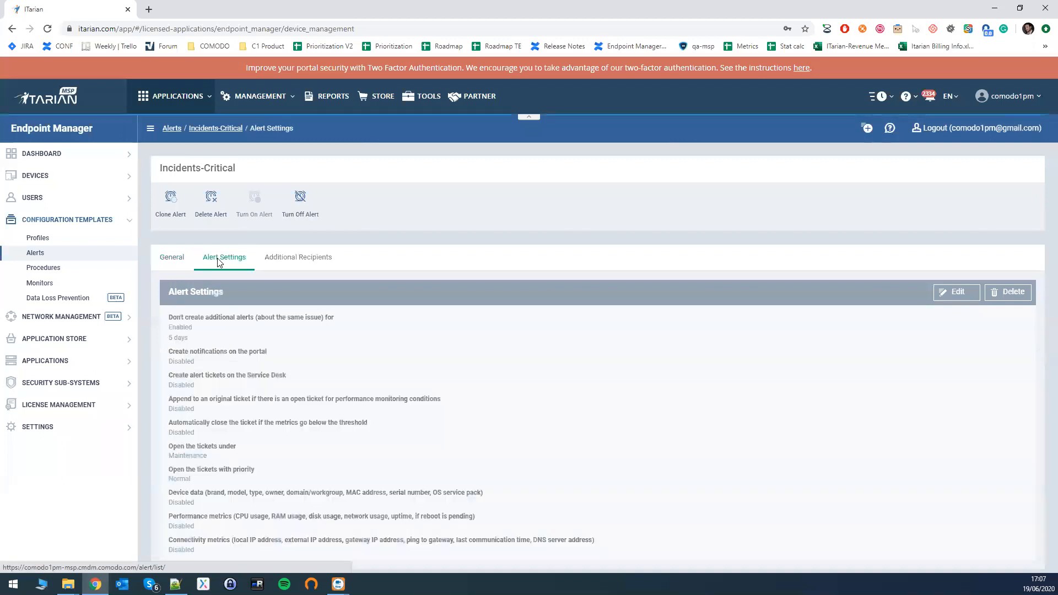
{"action": "left_click", "coordinate": [957, 292]}
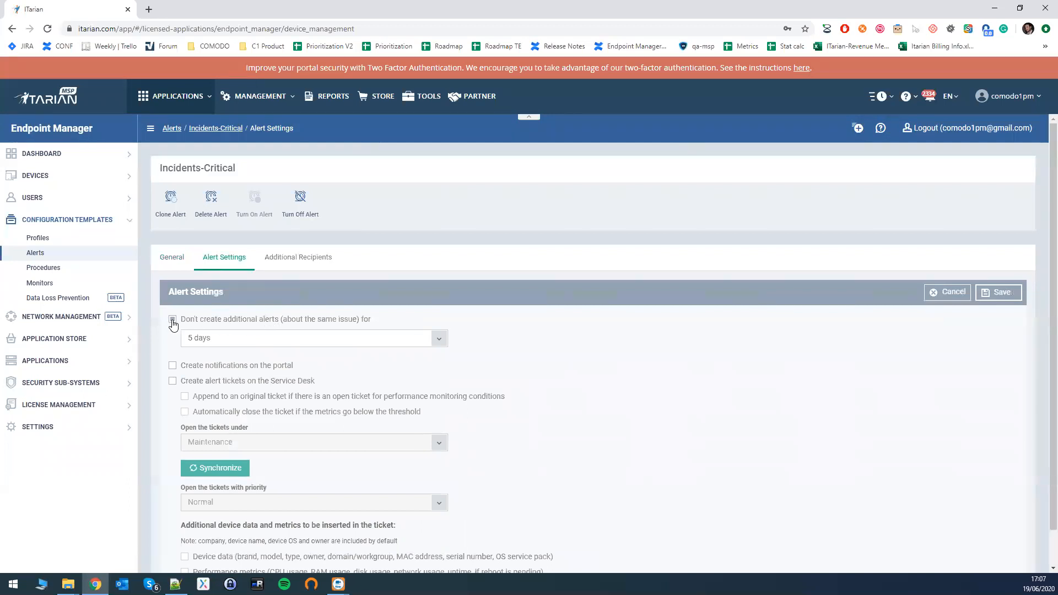
{"action": "left_click_drag", "start_coordinate": [162, 168], "coordinate": [239, 172]}
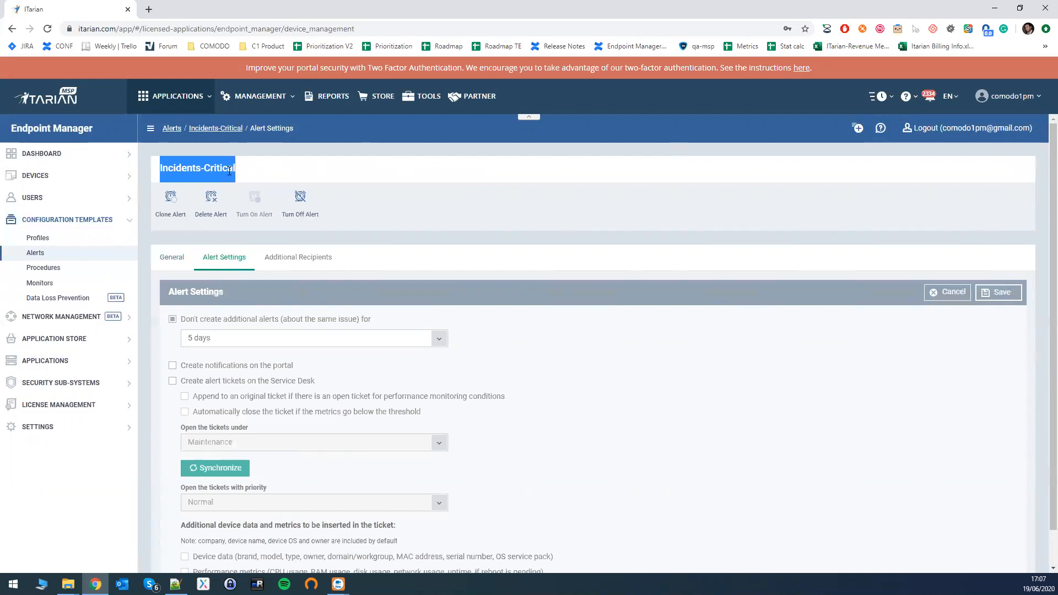
{"action": "left_click", "coordinate": [172, 320]}
{"action": "left_click", "coordinate": [241, 339]}
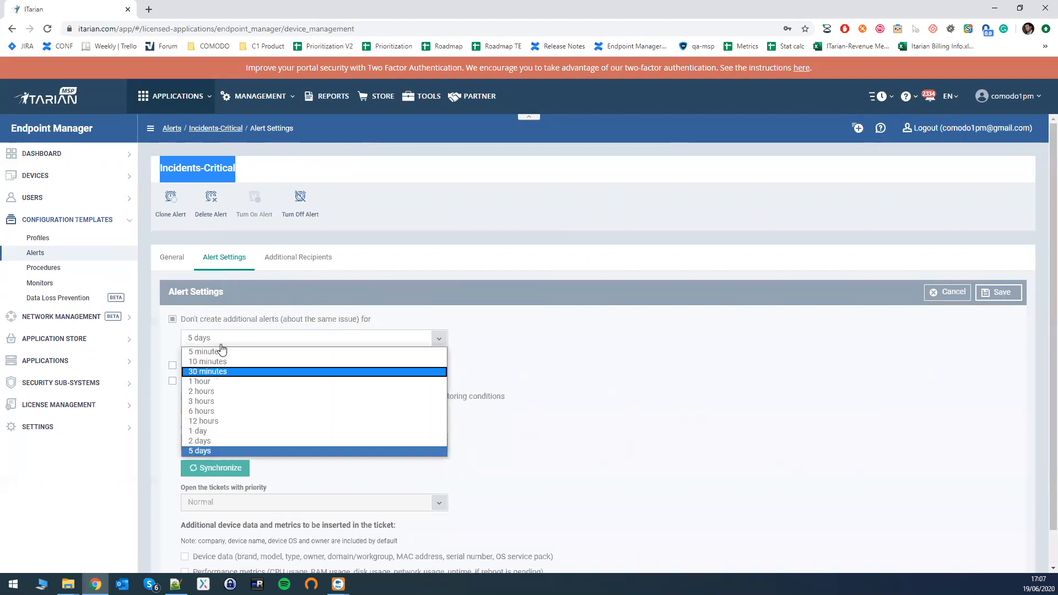
{"action": "left_click", "coordinate": [170, 319]}
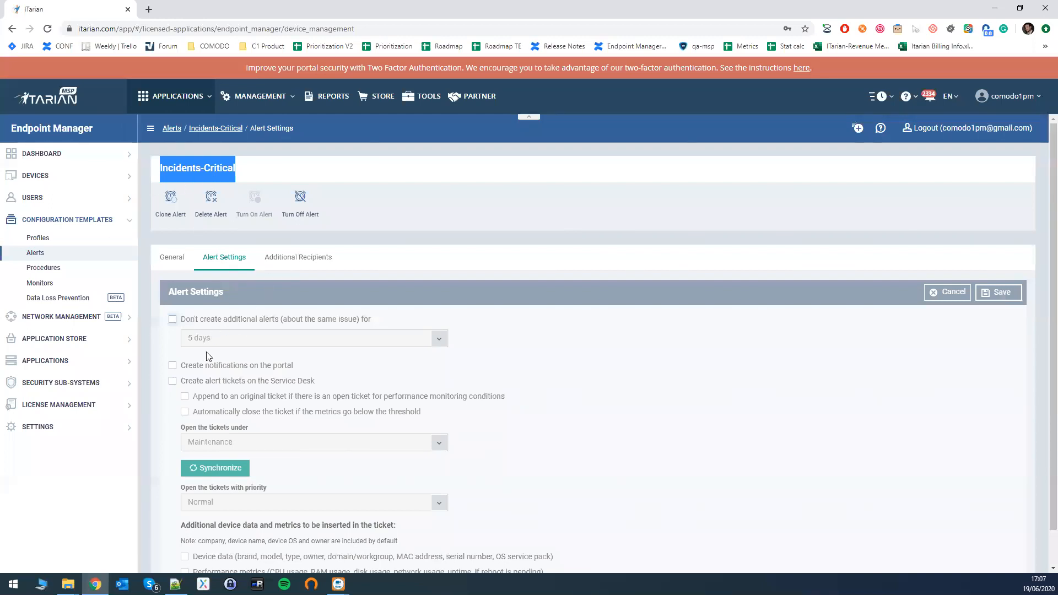
Enable portal notifications and Service Desk alert tickets, including appending to an original open ticket and automatic closing below the threshold.
{"action": "left_click", "coordinate": [172, 366]}
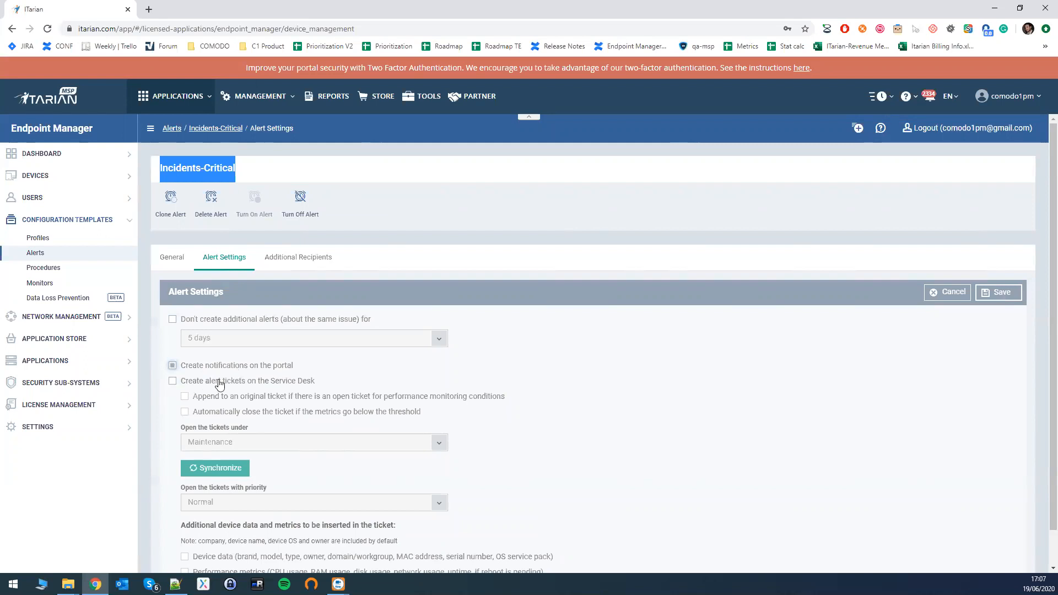
{"action": "left_click", "coordinate": [172, 381]}
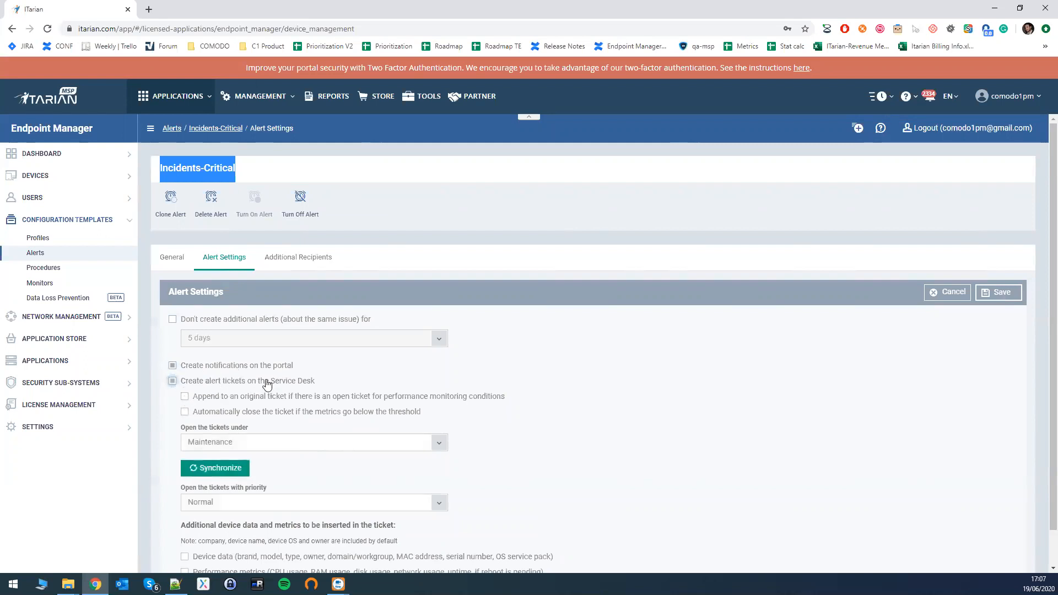
{"action": "scroll", "coordinate": [214, 364], "scroll_direction": "down", "scroll_amount": 1}
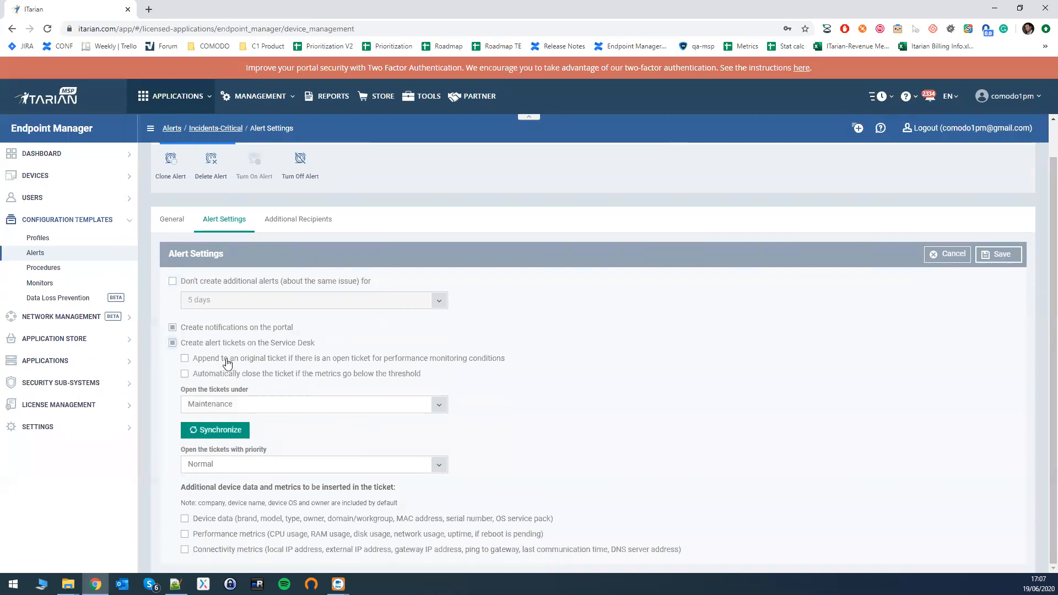
{"action": "left_click", "coordinate": [203, 364]}
{"action": "left_click", "coordinate": [184, 374]}
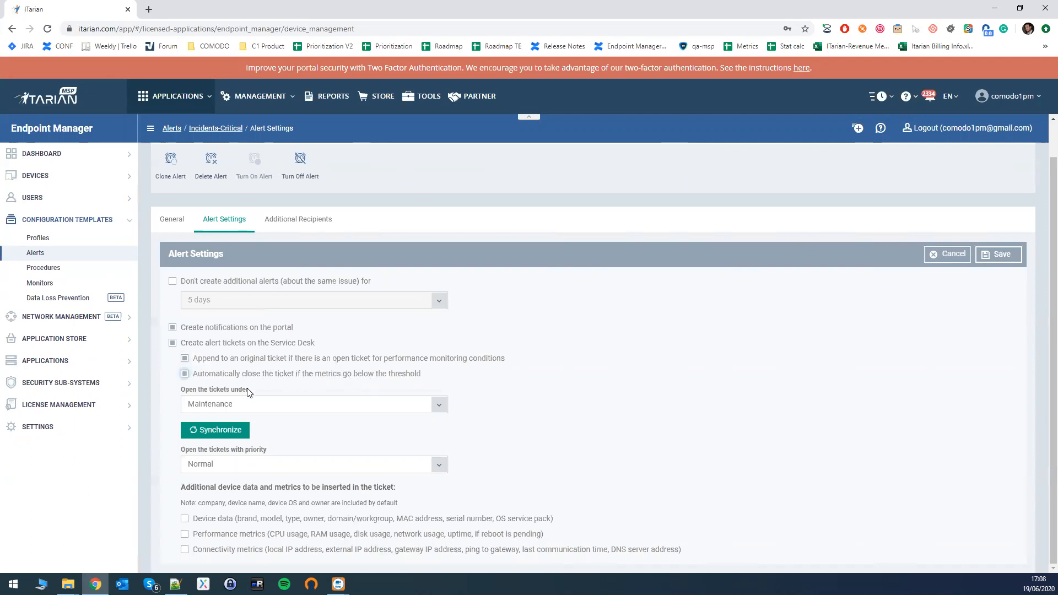
Set alert tickets to open under Incidents with Critical priority.
{"action": "left_click", "coordinate": [246, 404]}
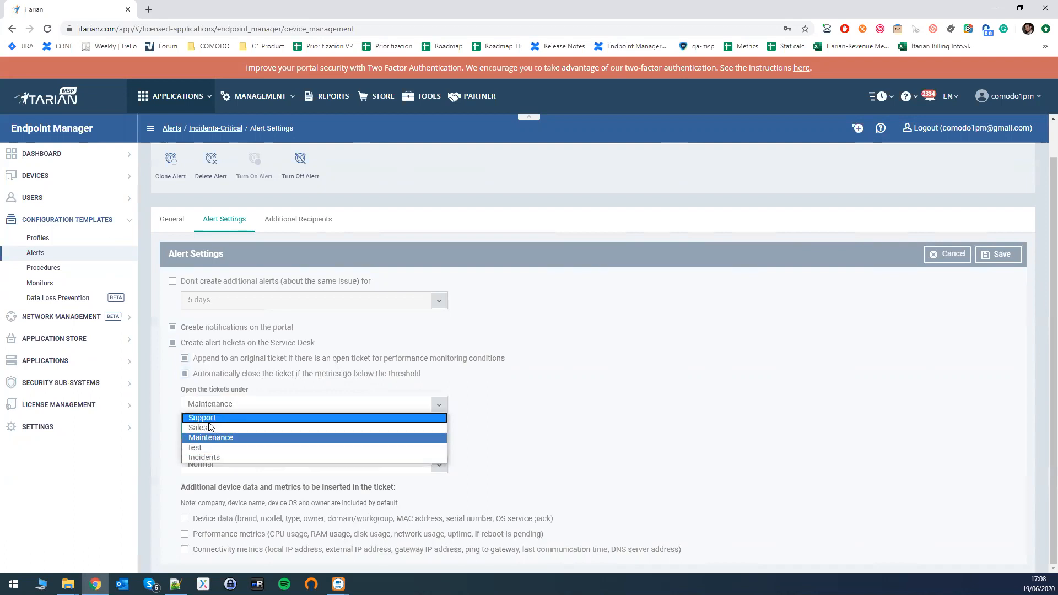
{"action": "left_click", "coordinate": [210, 457]}
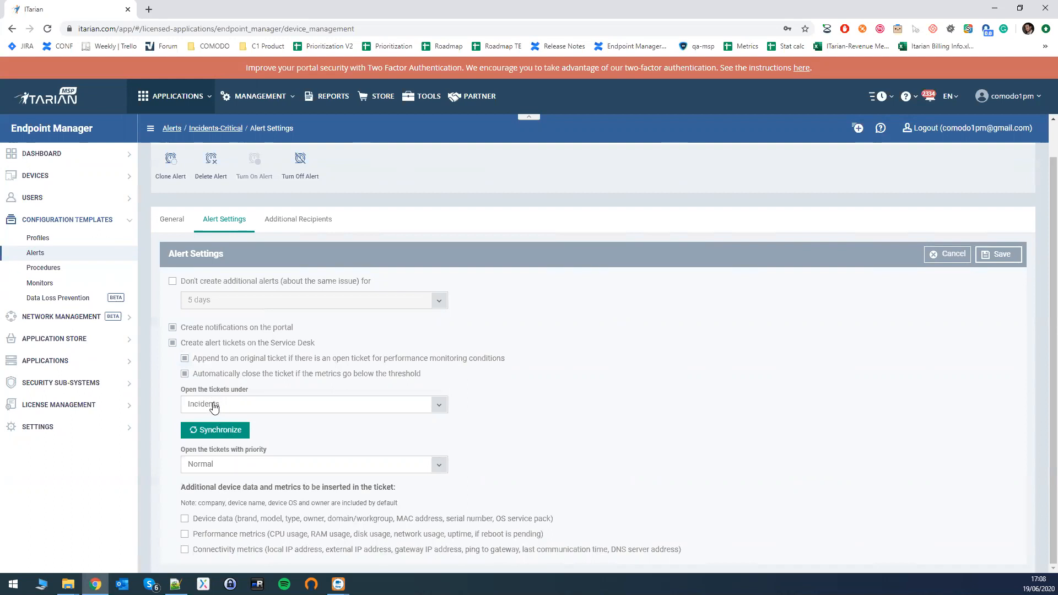
{"action": "left_click", "coordinate": [278, 405]}
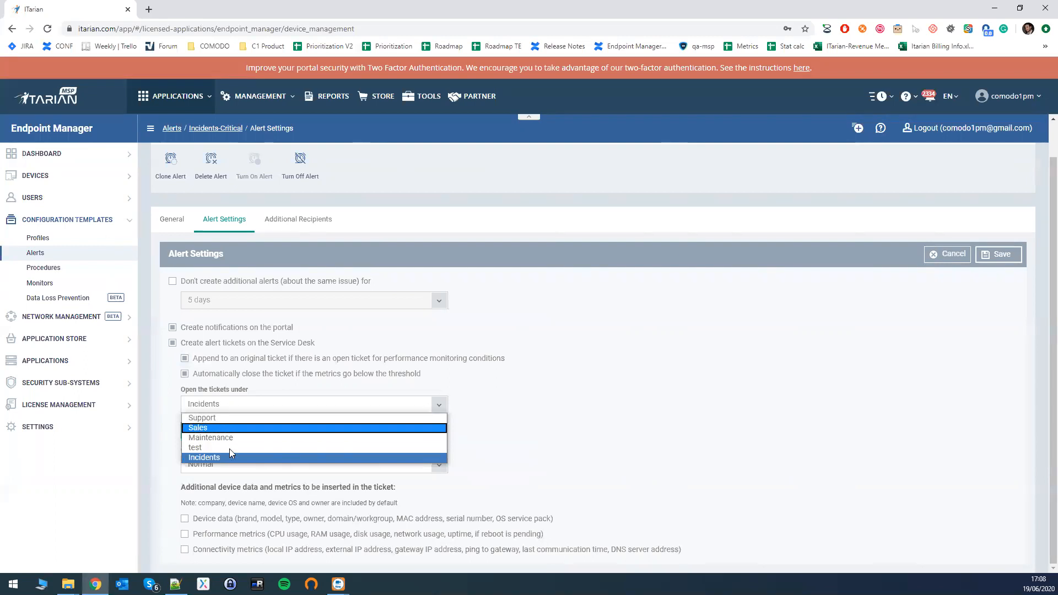
{"action": "left_click", "coordinate": [268, 406]}
{"action": "left_click", "coordinate": [296, 413]}
{"action": "left_click", "coordinate": [276, 409]}
{"action": "left_click", "coordinate": [242, 465]}
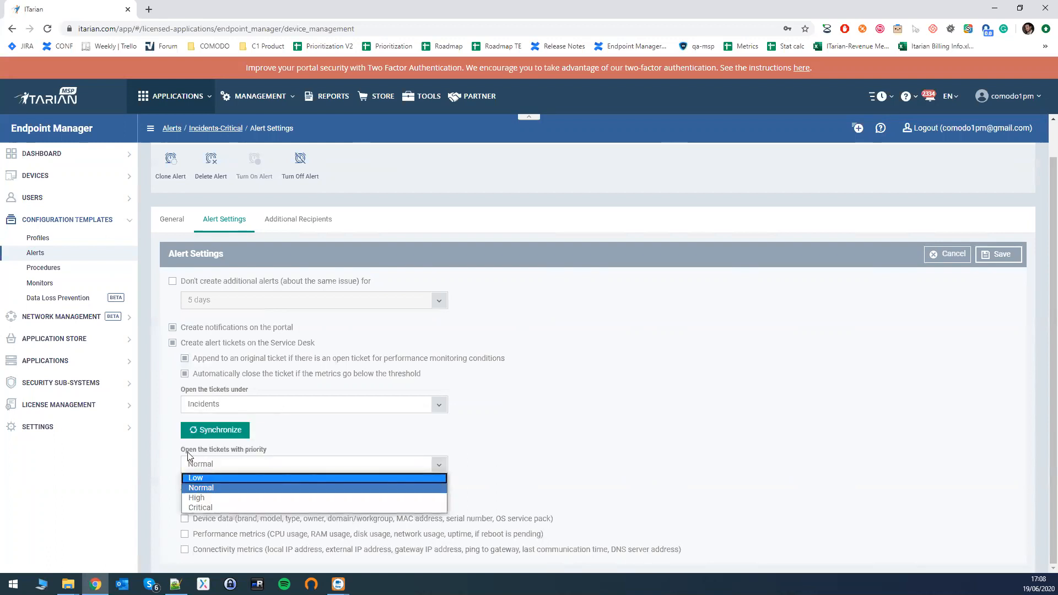
{"action": "left_click", "coordinate": [205, 507]}
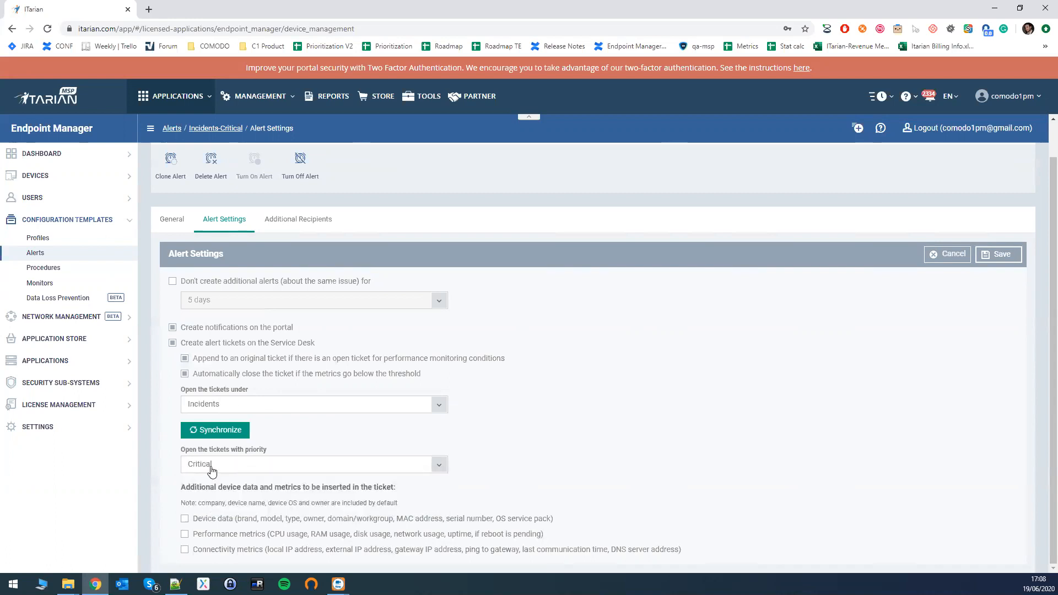
Include device data, performance metrics and connectivity metrics in the tickets, and save the alert settings.
{"action": "left_click", "coordinate": [185, 520]}
{"action": "left_click", "coordinate": [185, 535]}
{"action": "left_click", "coordinate": [186, 551]}
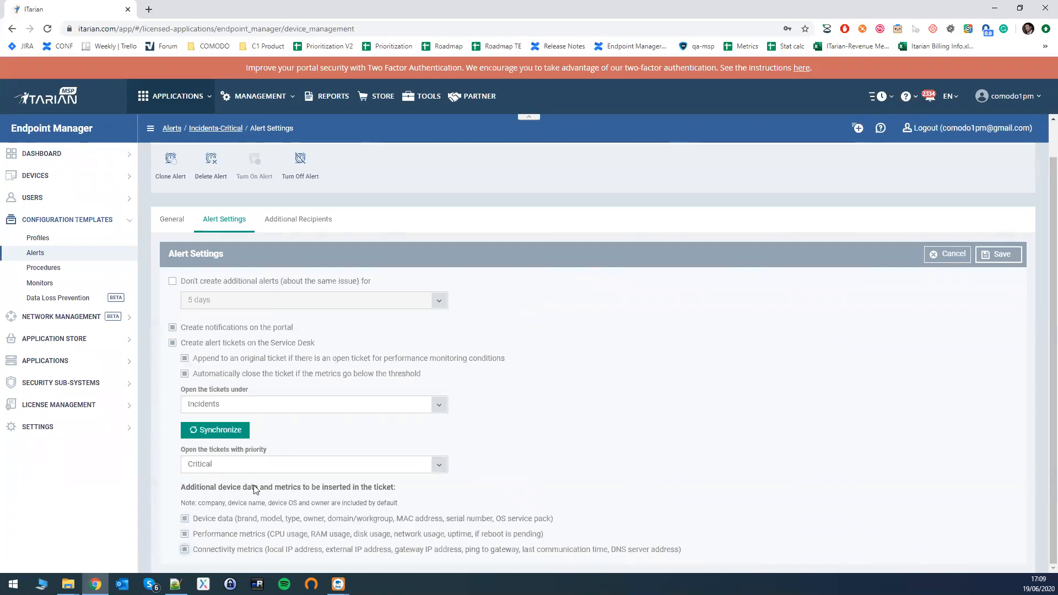
{"action": "left_click", "coordinate": [999, 257]}
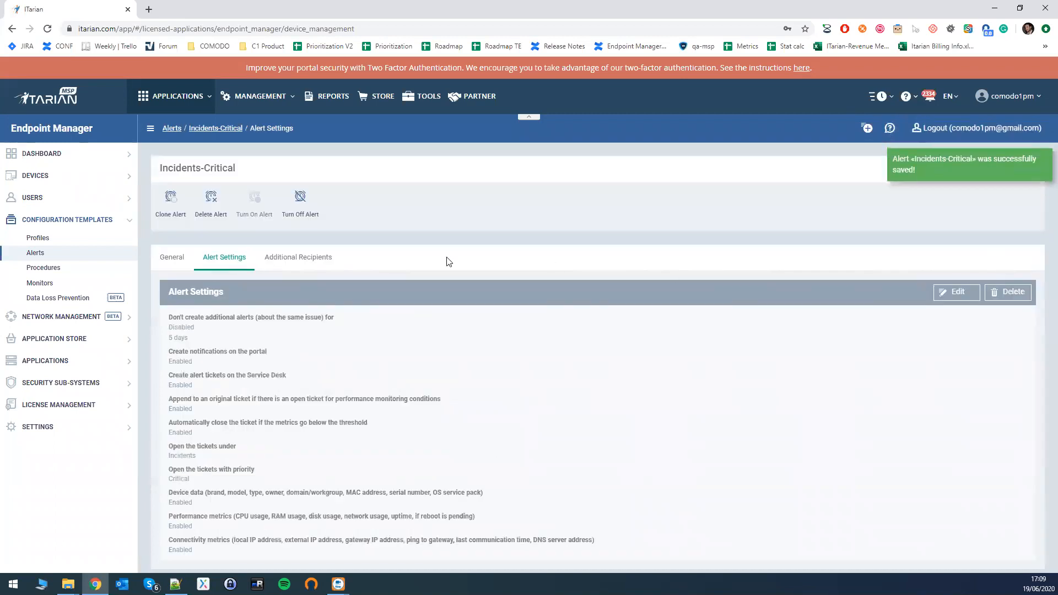
Edit the alert's additional recipients, choosing Always send emails and enabling sending to specific email addresses.
{"action": "left_click", "coordinate": [299, 260]}
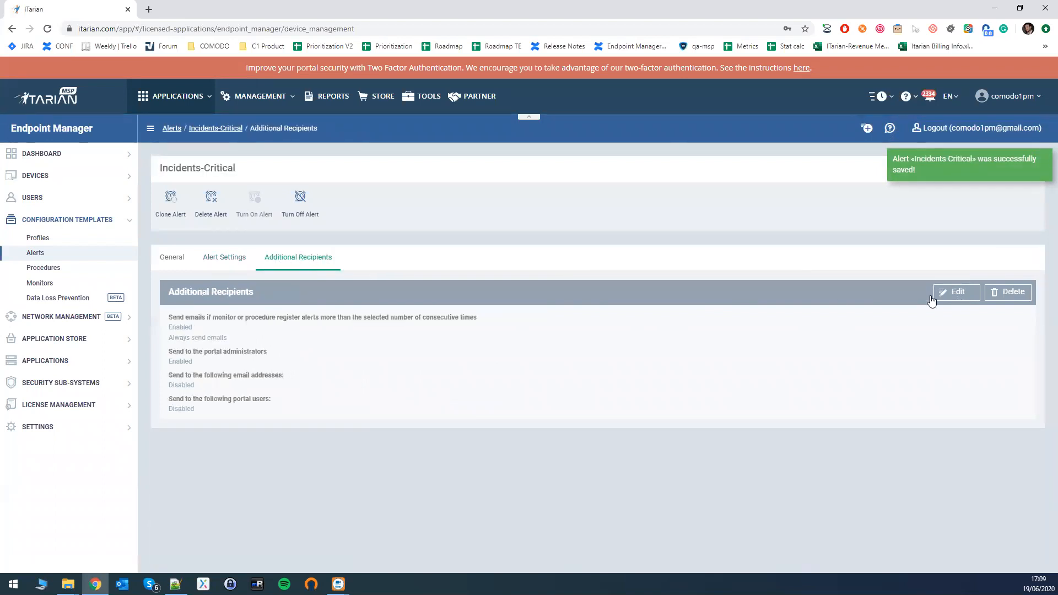
{"action": "left_click", "coordinate": [954, 293]}
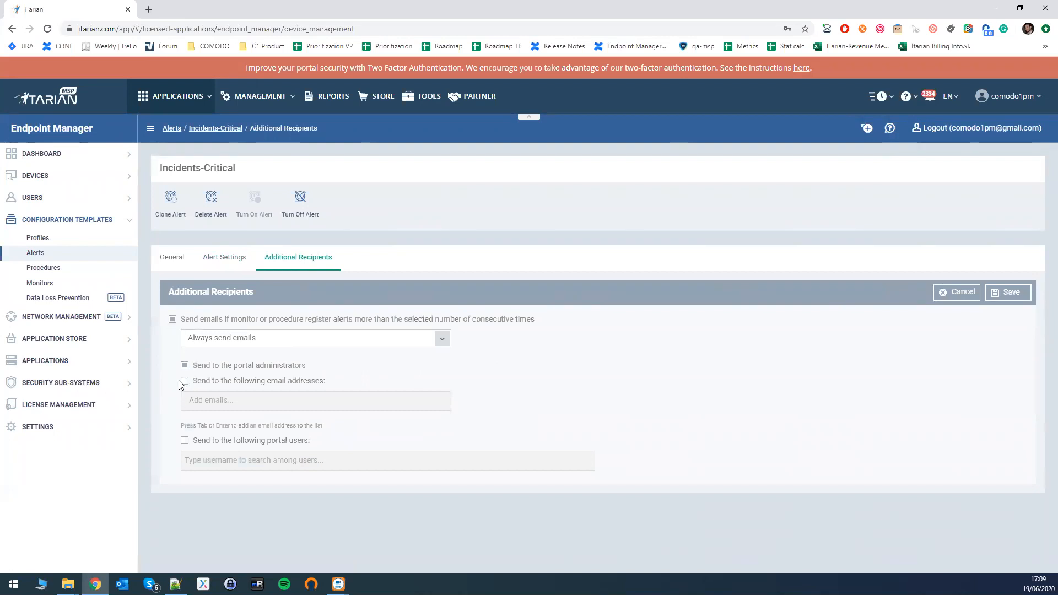
{"action": "left_click", "coordinate": [224, 339]}
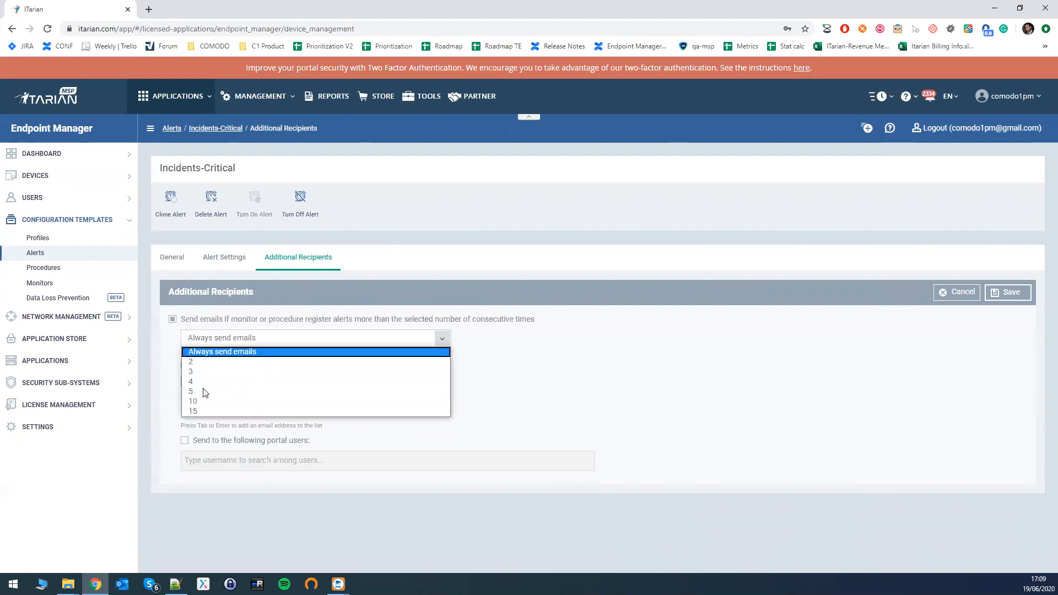
{"action": "left_click", "coordinate": [216, 354]}
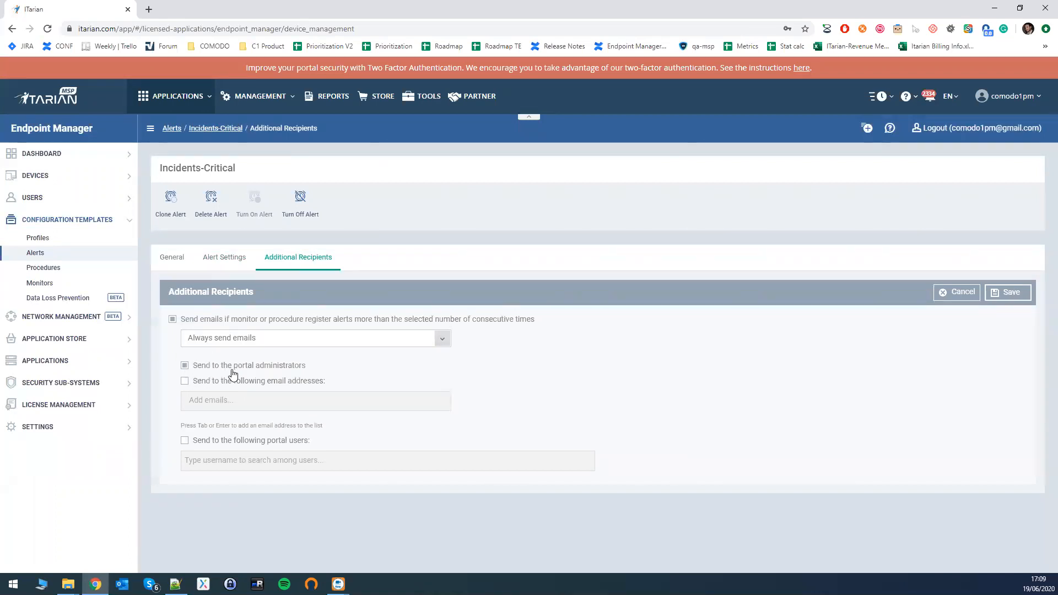
{"action": "left_click", "coordinate": [185, 381]}
{"action": "left_click", "coordinate": [214, 399]}
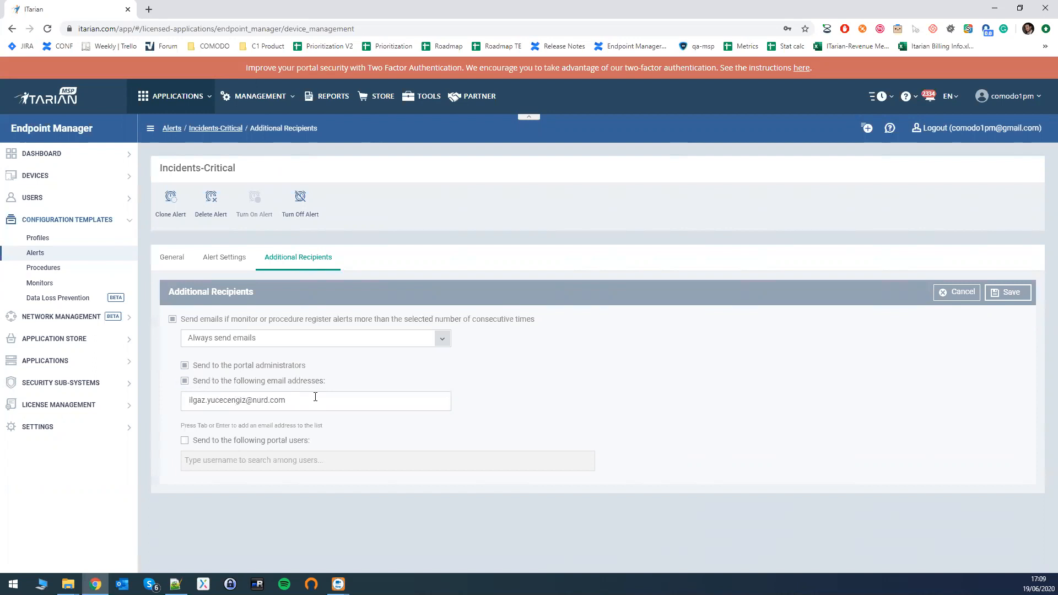
{"action": "left_click", "coordinate": [340, 421]}
Add the recipient's email address to the list and save the additional recipients.
{"action": "left_click", "coordinate": [237, 398]}
{"action": "key", "text": "Return"}
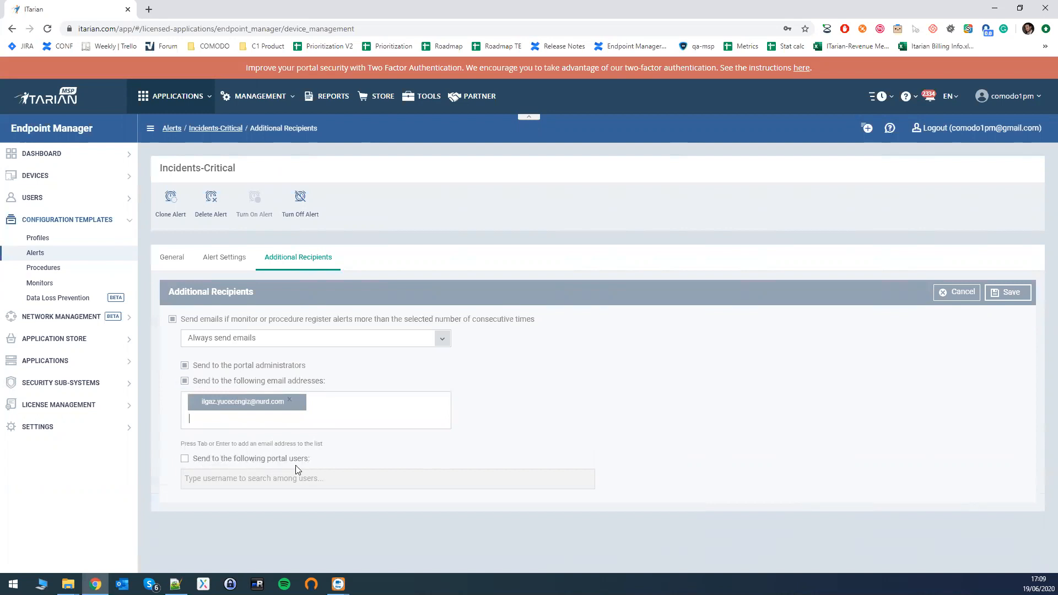
{"action": "left_click", "coordinate": [1006, 297]}
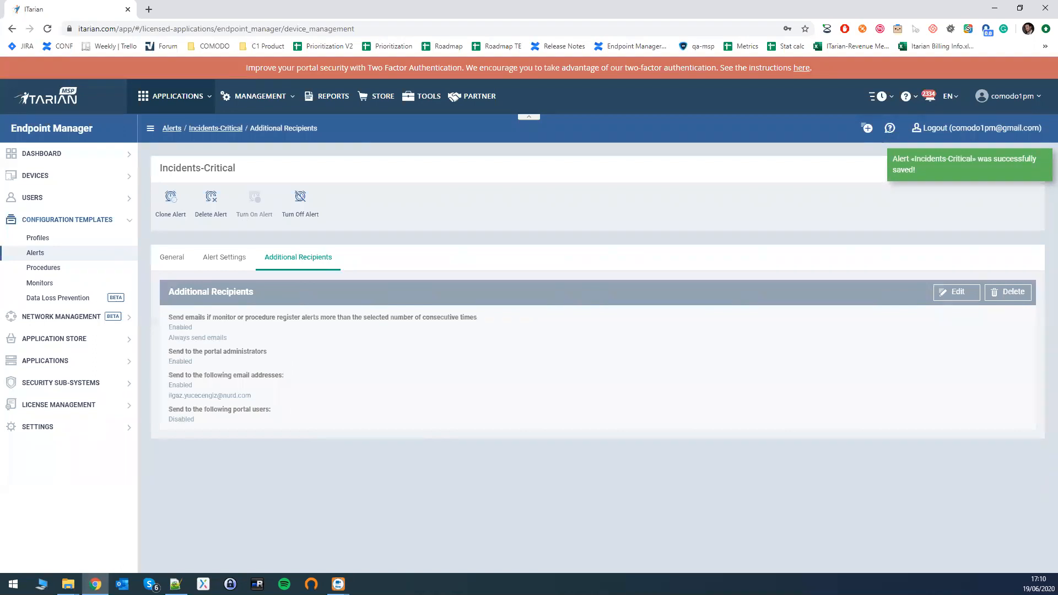
Create a Windows monitor named "[Incidents-Critical] - Malware Detection" in the My Monitors folder.
{"action": "key", "text": "alt+Tab"}
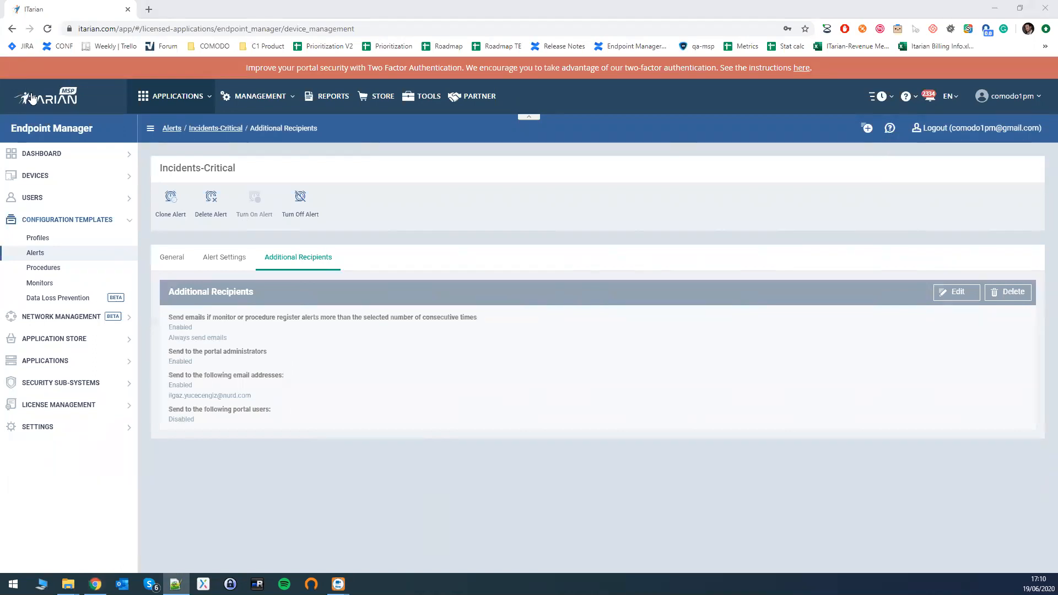
{"action": "left_click", "coordinate": [40, 284]}
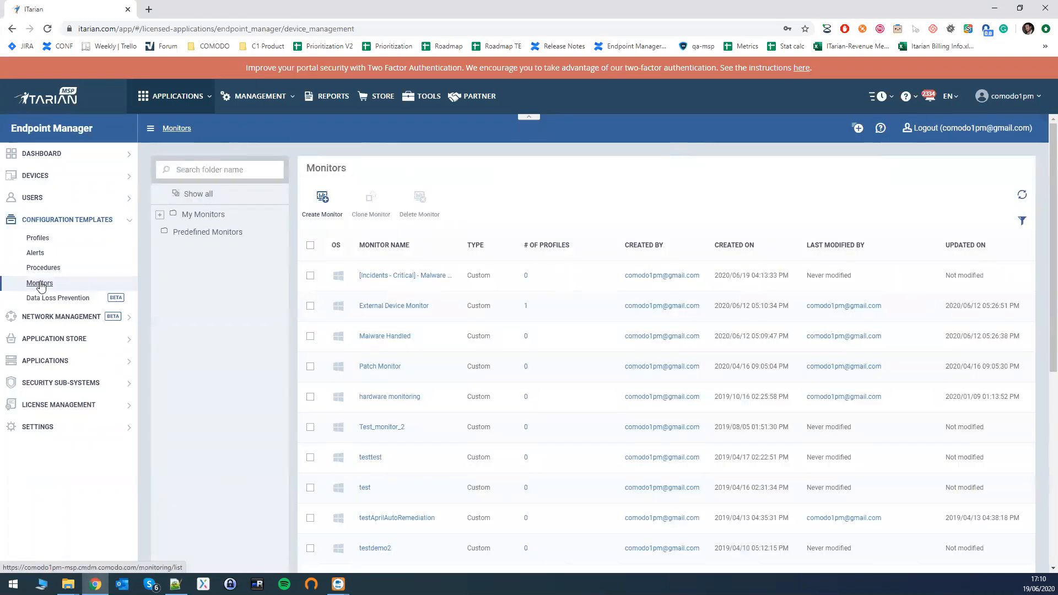
{"action": "left_click", "coordinate": [323, 212]}
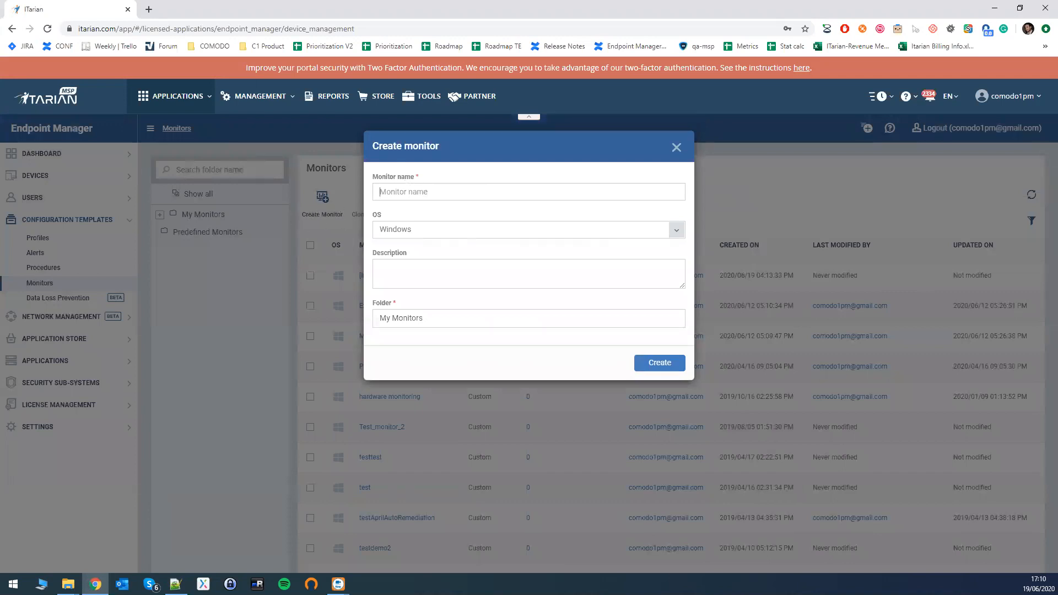
{"action": "key", "text": "alt+Tab"}
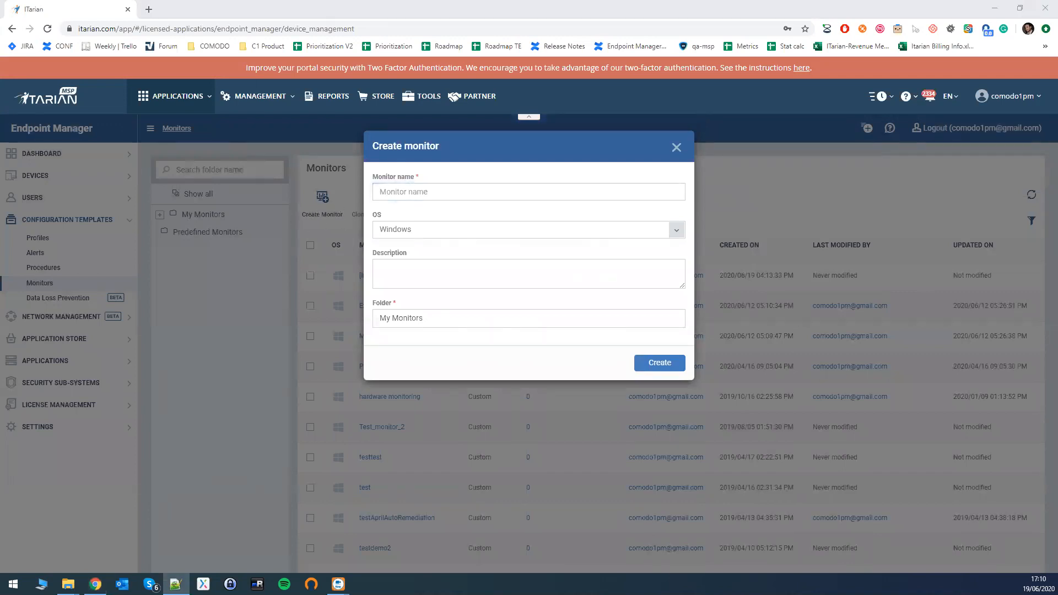
{"action": "left_click", "coordinate": [435, 191]}
{"action": "type", "text": "[Incidents-Critical] - Malware Detection"}
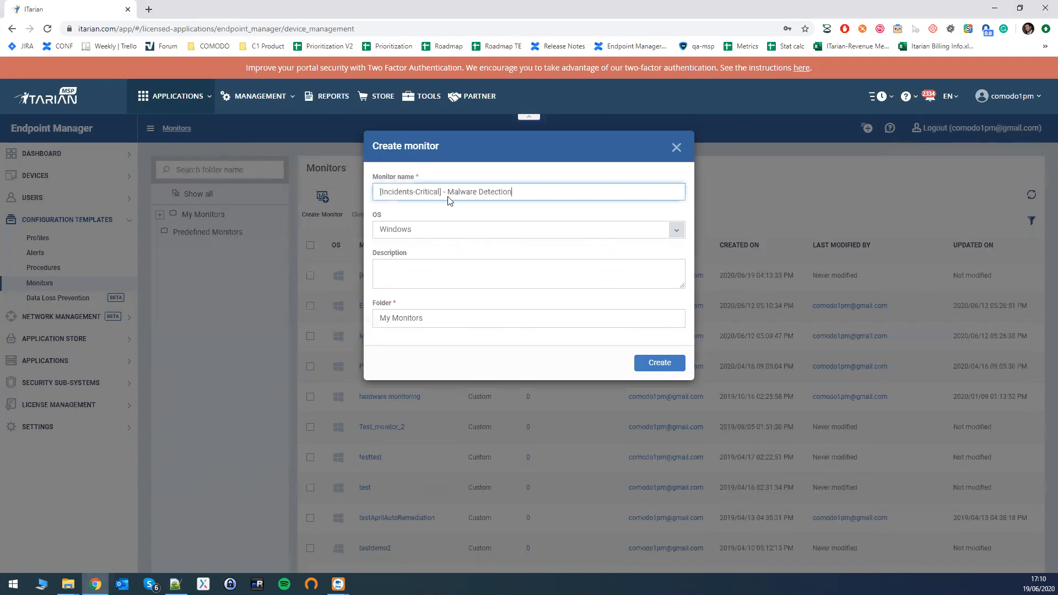
{"action": "left_click_drag", "start_coordinate": [453, 192], "coordinate": [526, 193]}
{"action": "left_click", "coordinate": [526, 195]}
{"action": "left_click", "coordinate": [386, 228]}
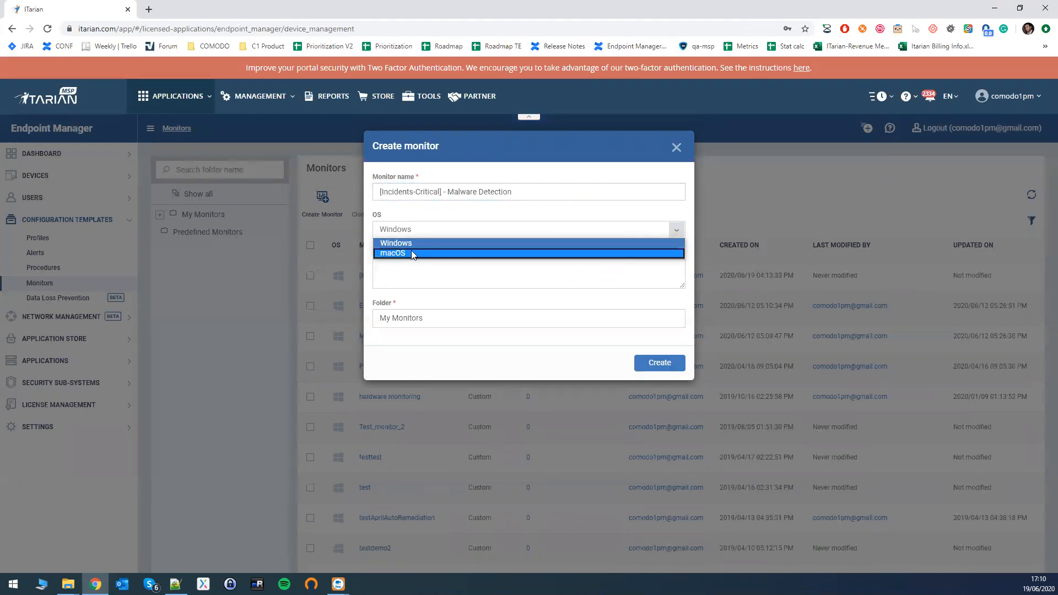
{"action": "left_click", "coordinate": [438, 243]}
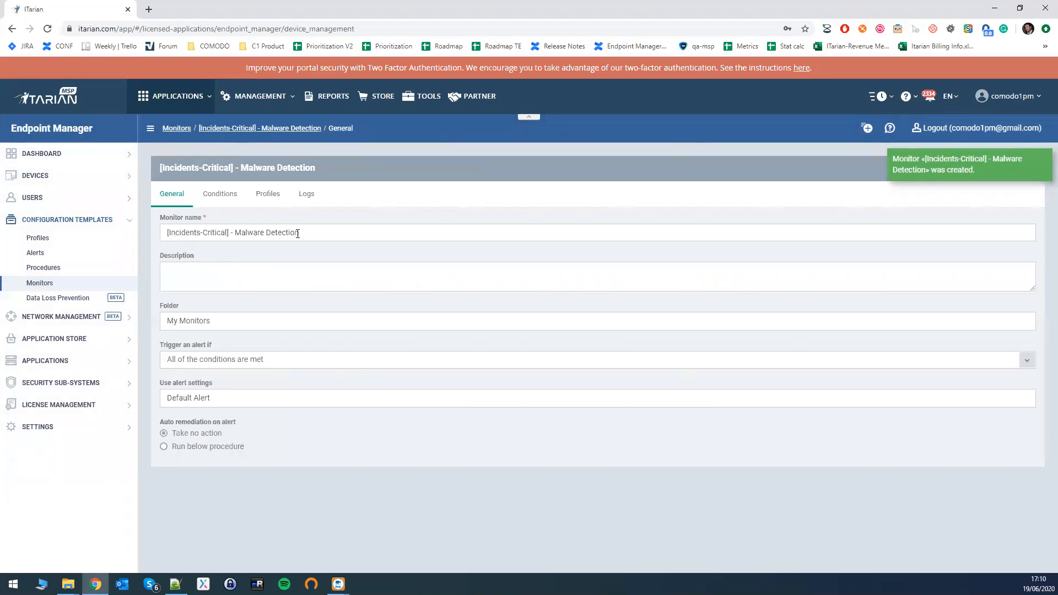
Set the malware detection monitor to trigger an alert if all of the conditions are met.
{"action": "left_click_drag", "start_coordinate": [175, 233], "coordinate": [303, 234]}
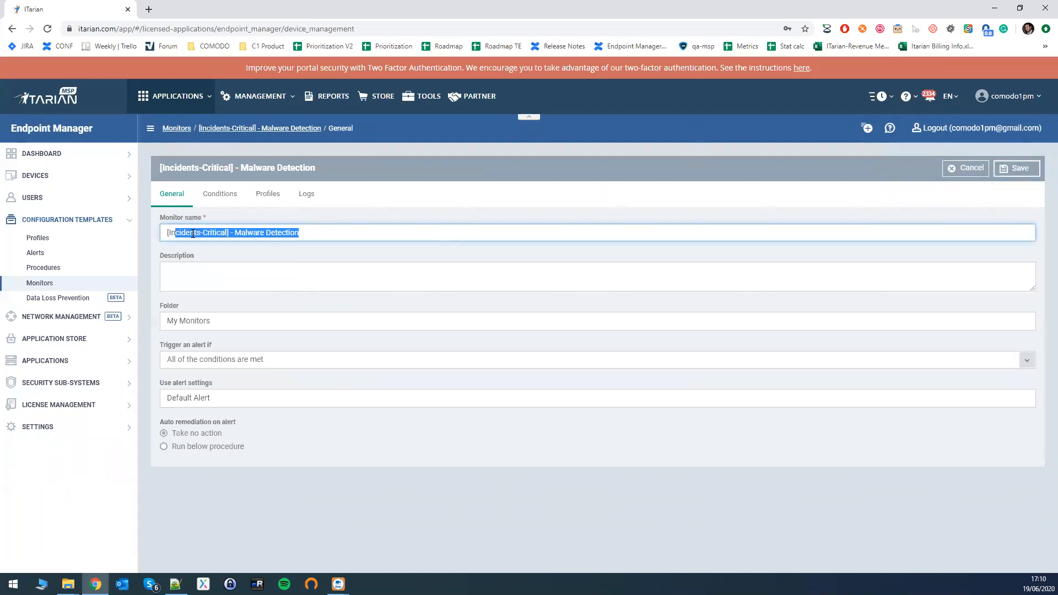
{"action": "left_click", "coordinate": [191, 277]}
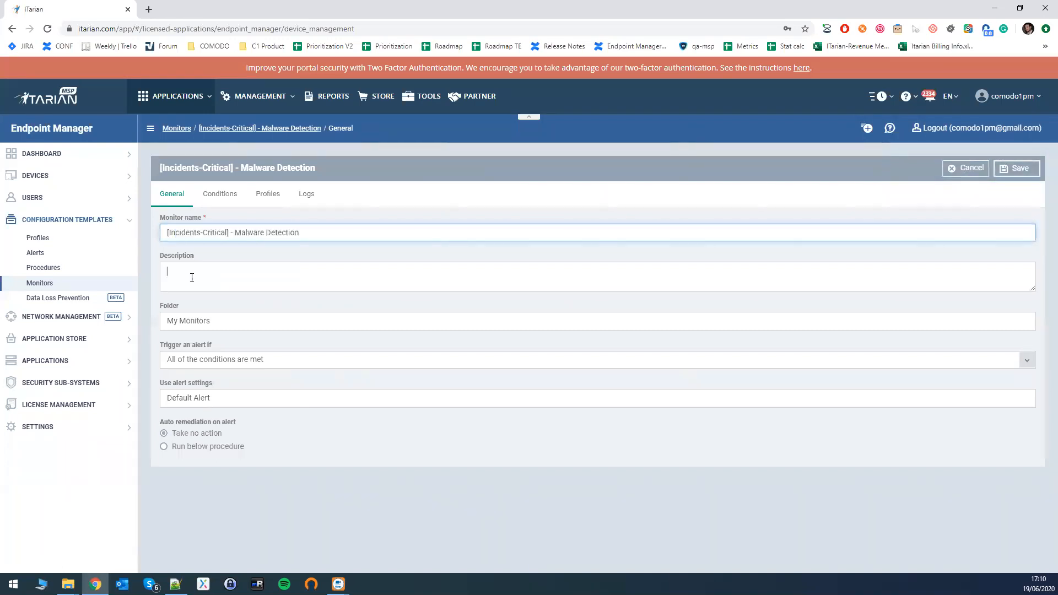
{"action": "left_click", "coordinate": [198, 323]}
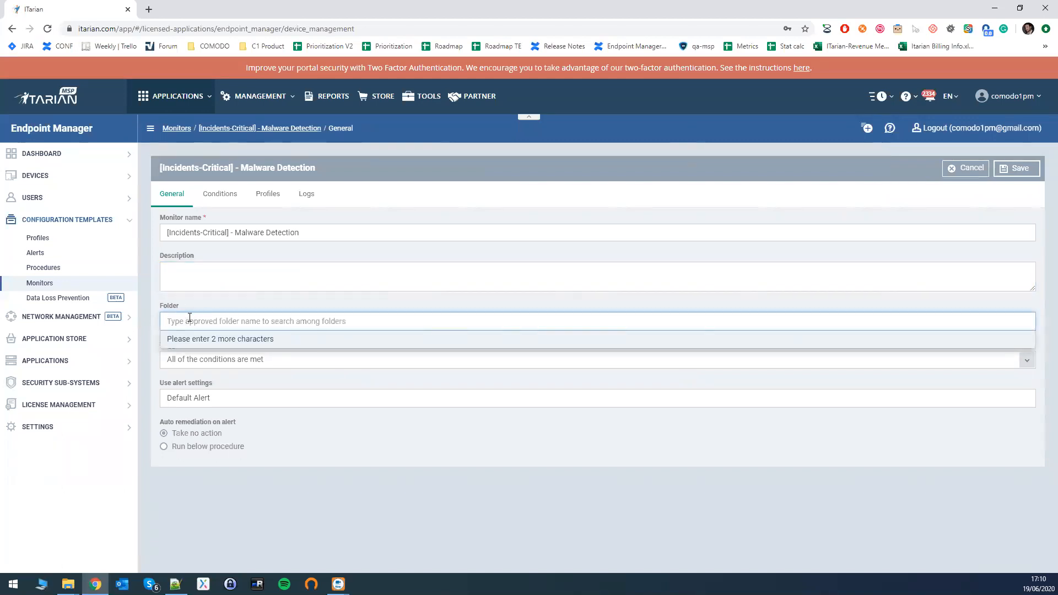
{"action": "left_click", "coordinate": [186, 300]}
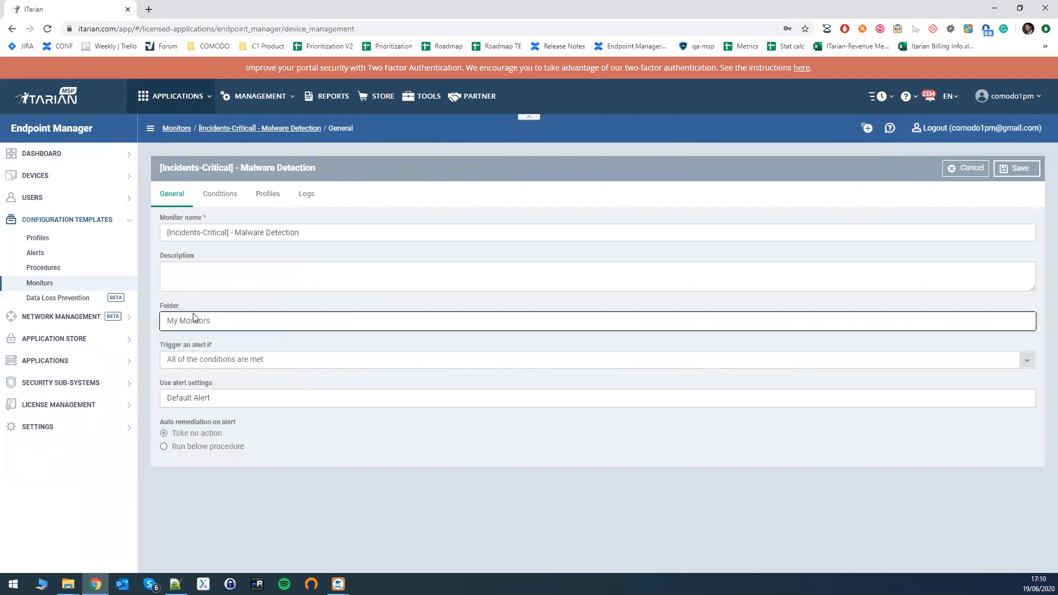
{"action": "left_click", "coordinate": [221, 368]}
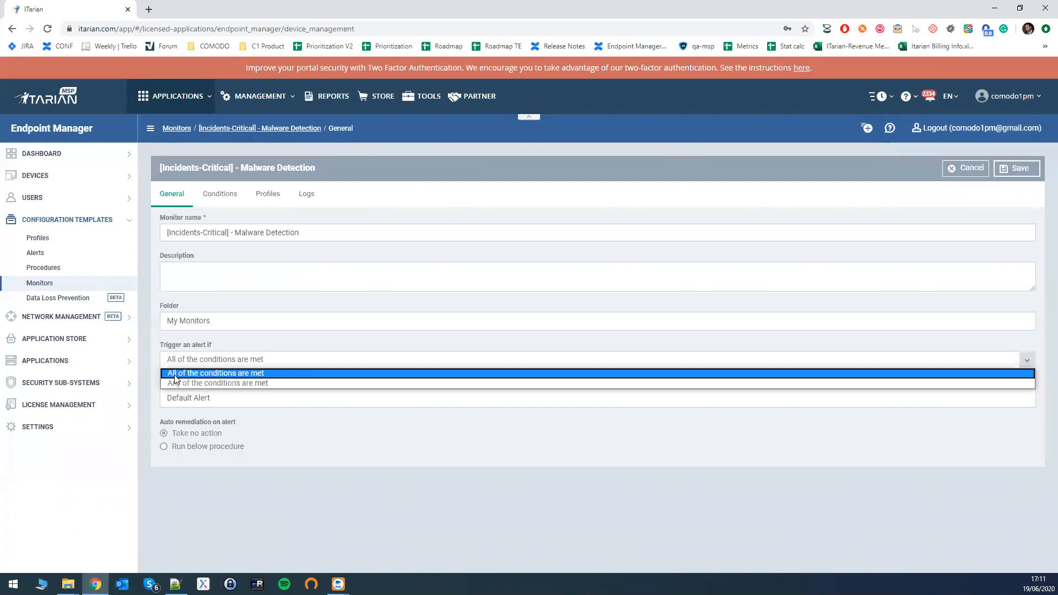
{"action": "left_click", "coordinate": [229, 374]}
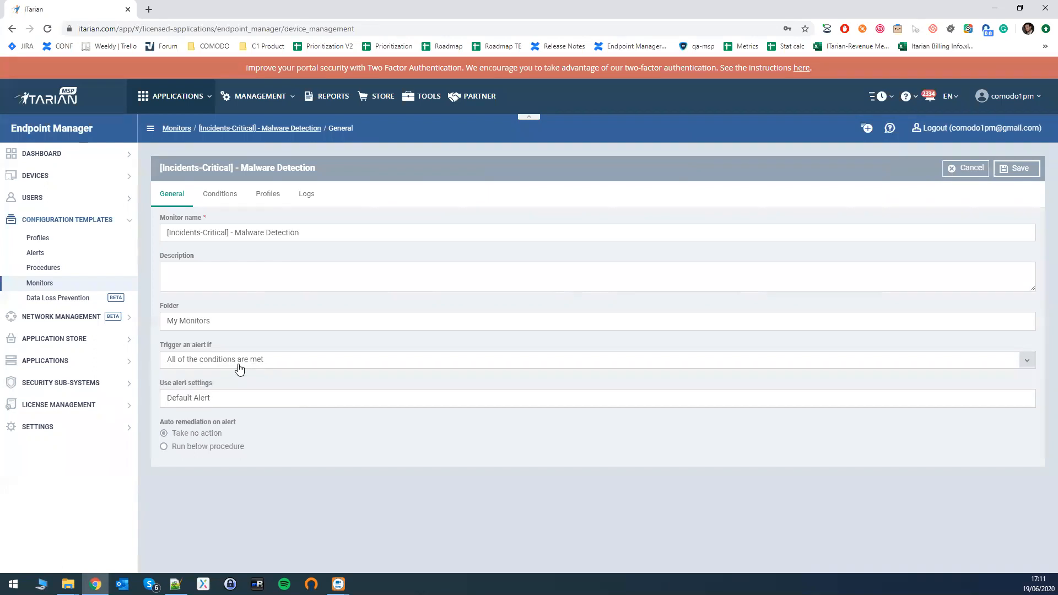
Assign the Incidents-Critical alert settings to the malware detection monitor.
{"action": "left_click", "coordinate": [213, 399]}
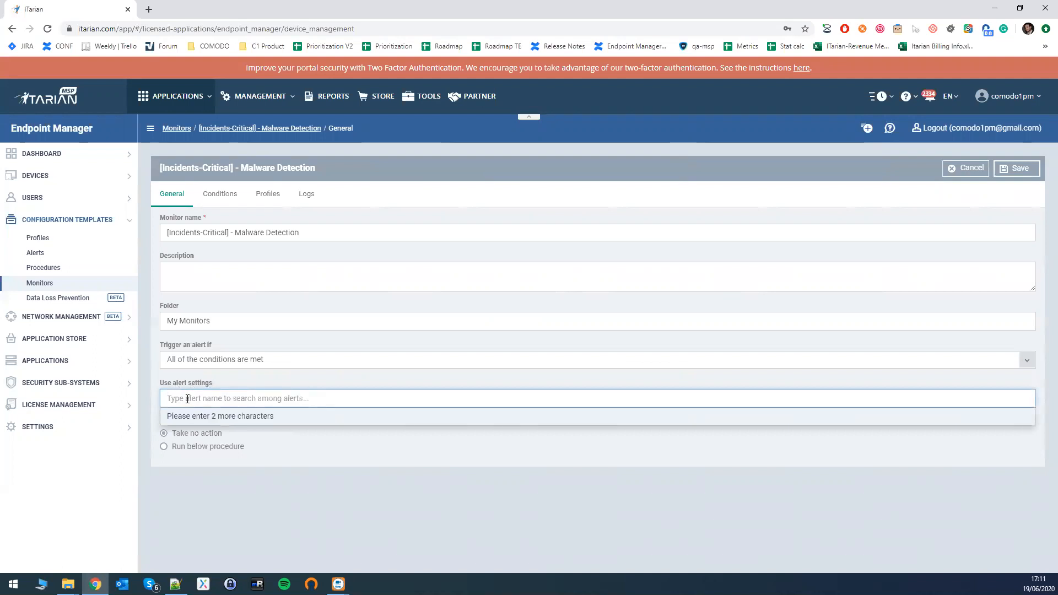
{"action": "type", "text": "Inci"}
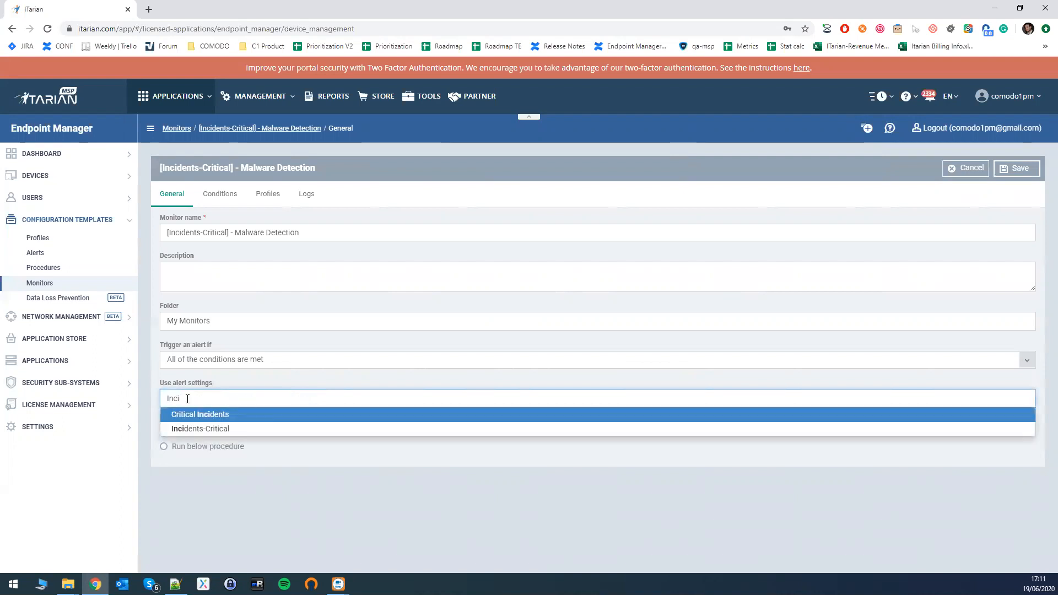
{"action": "key", "text": "Down"}
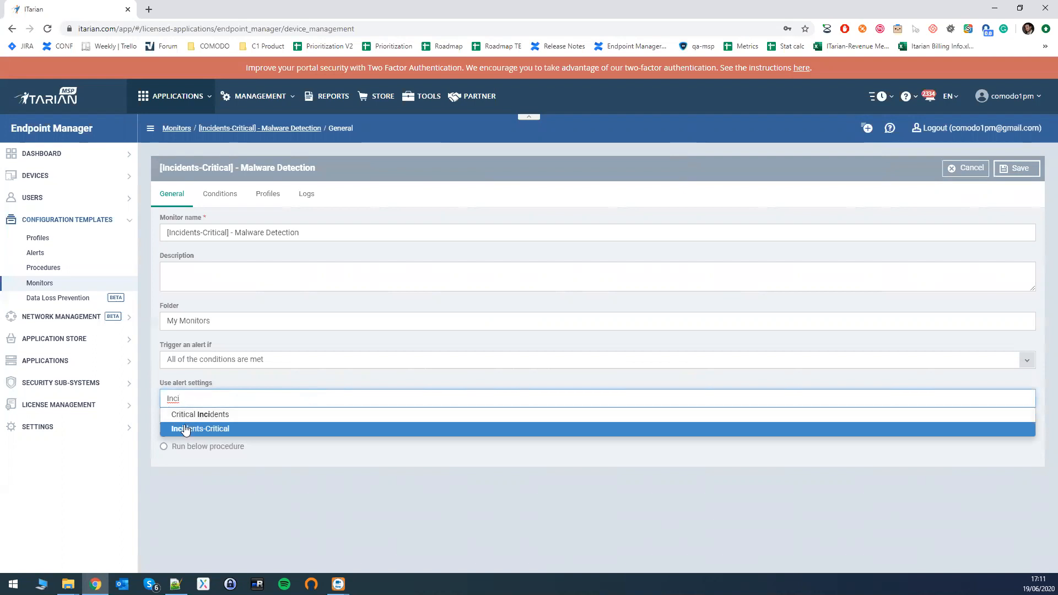
{"action": "left_click", "coordinate": [205, 427]}
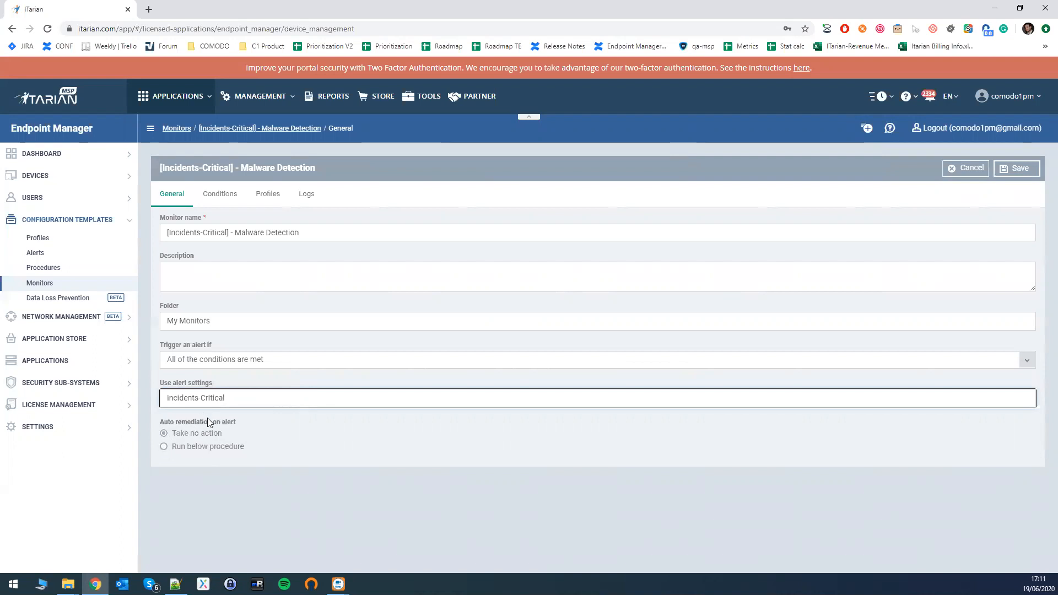
{"action": "left_click", "coordinate": [164, 447]}
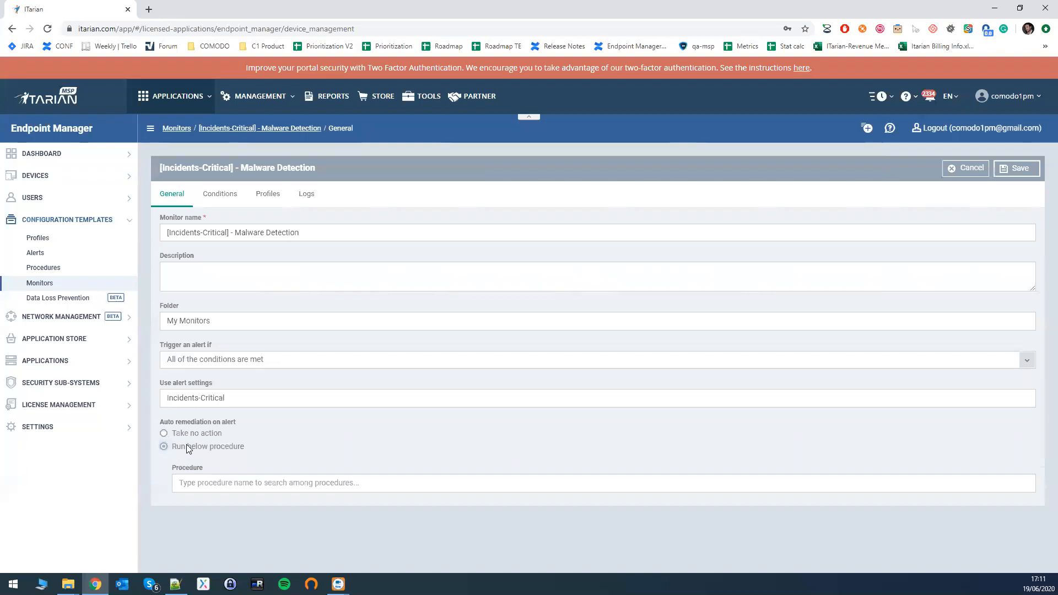
{"action": "left_click", "coordinate": [208, 482]}
{"action": "type", "text": "g"}
{"action": "key", "text": "BackSpace"}
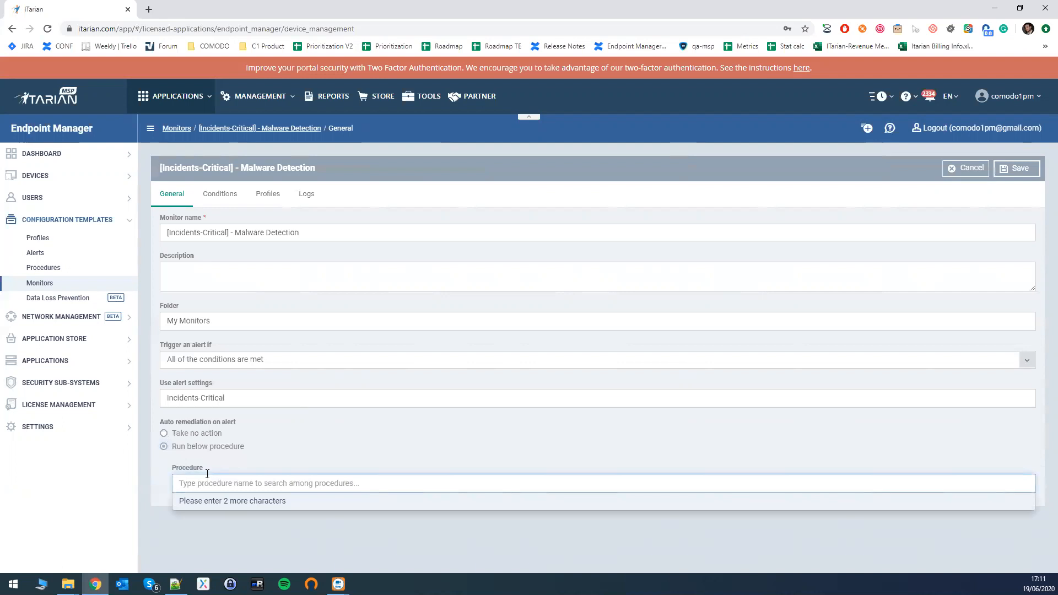
{"action": "left_click", "coordinate": [164, 435]}
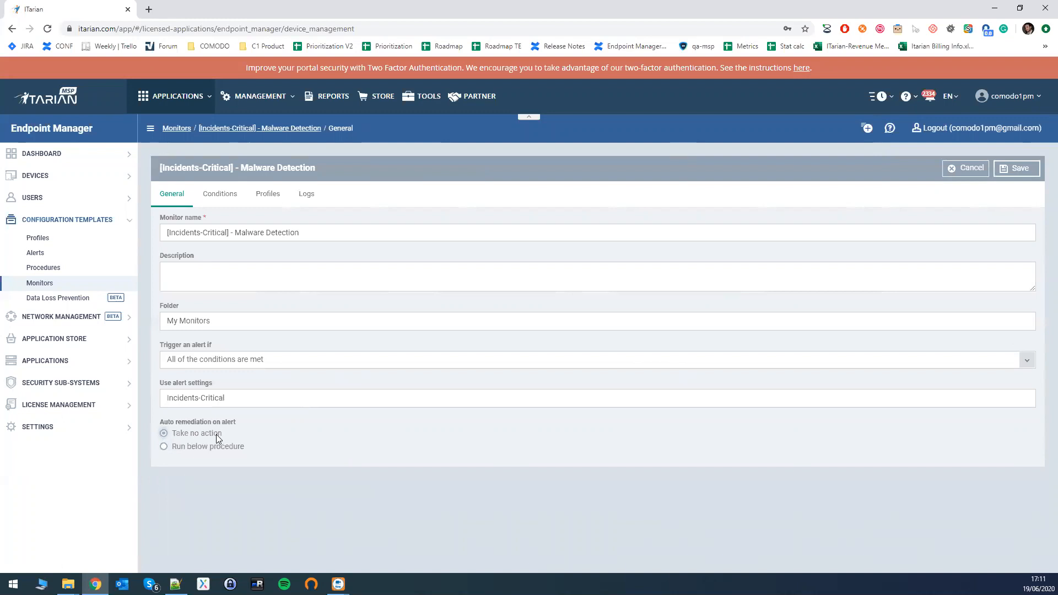
Add a Security Events condition for Malware detected to the monitor and save the monitor.
{"action": "left_click", "coordinate": [226, 198]}
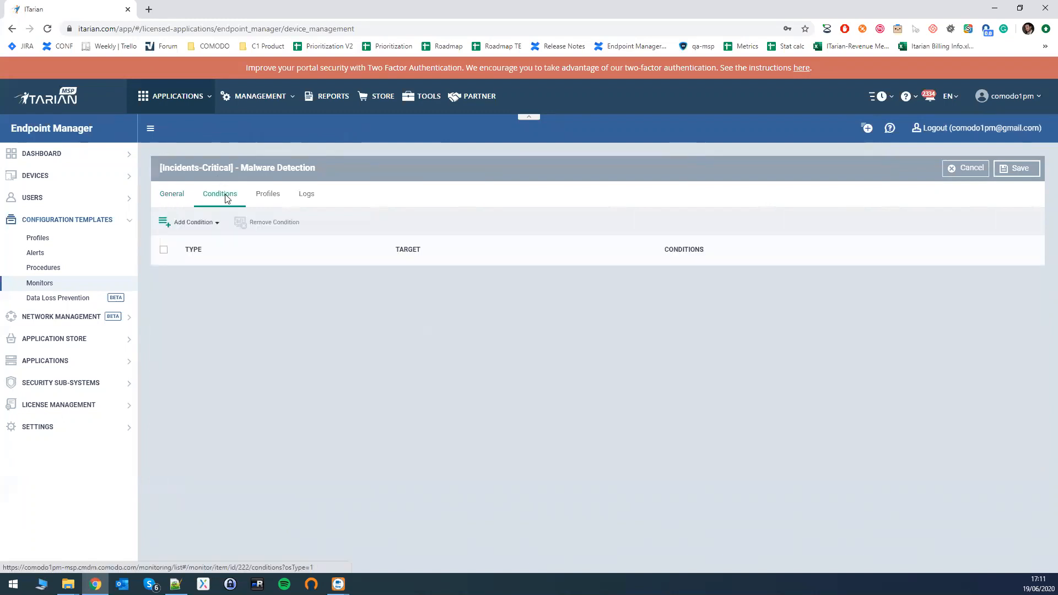
{"action": "left_click", "coordinate": [189, 226]}
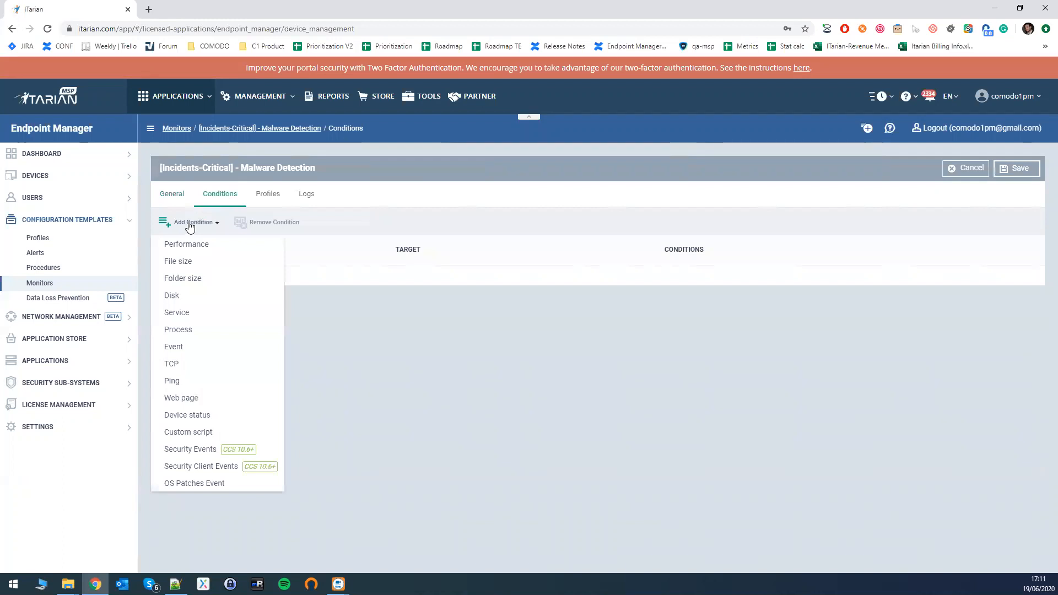
{"action": "left_click_drag", "start_coordinate": [242, 168], "coordinate": [320, 165]}
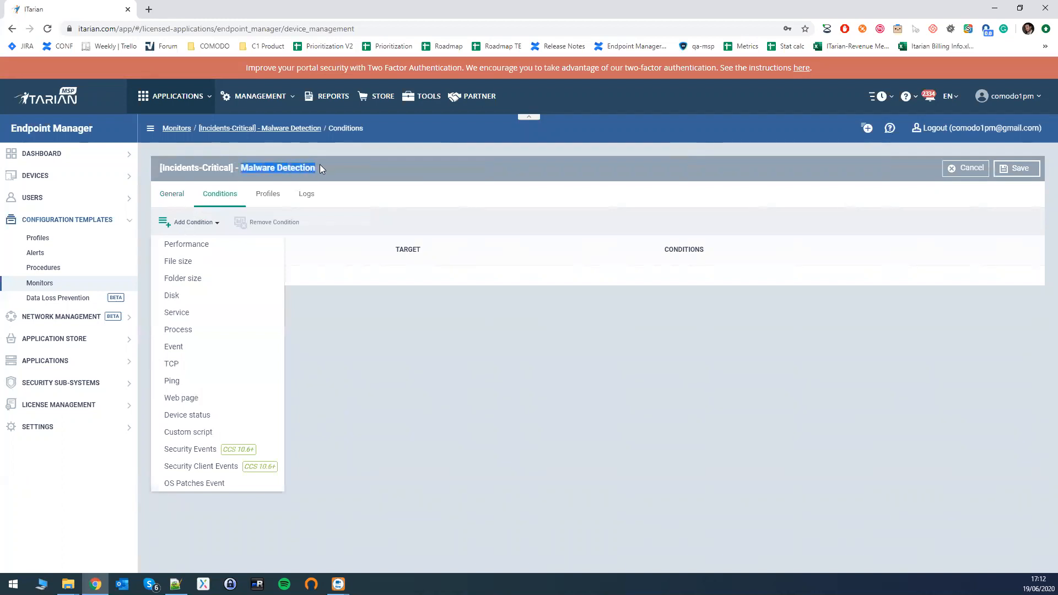
{"action": "left_click", "coordinate": [241, 167]}
{"action": "left_click", "coordinate": [210, 225]}
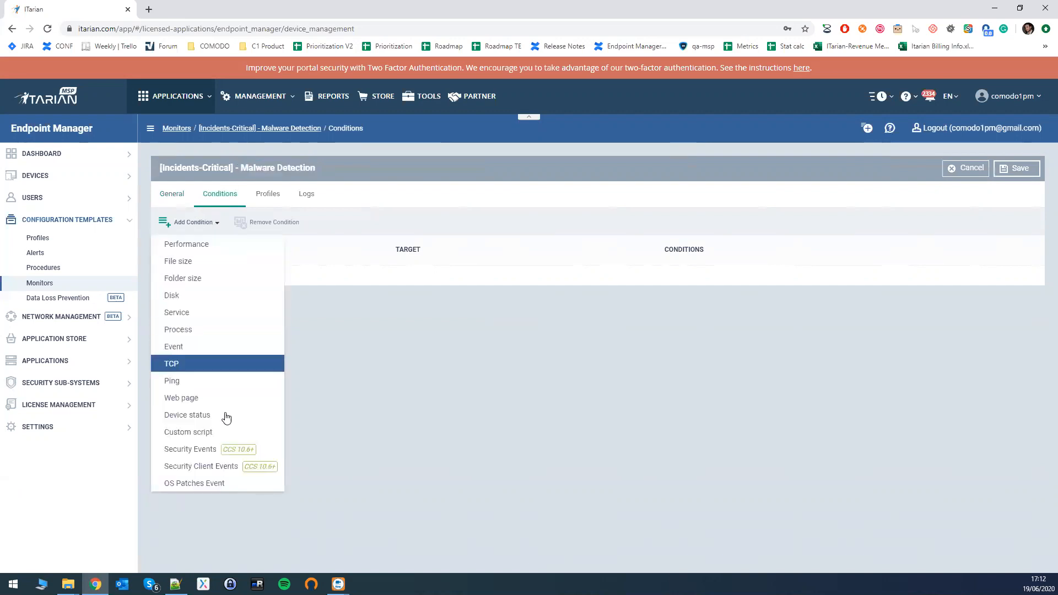
{"action": "left_click", "coordinate": [199, 451]}
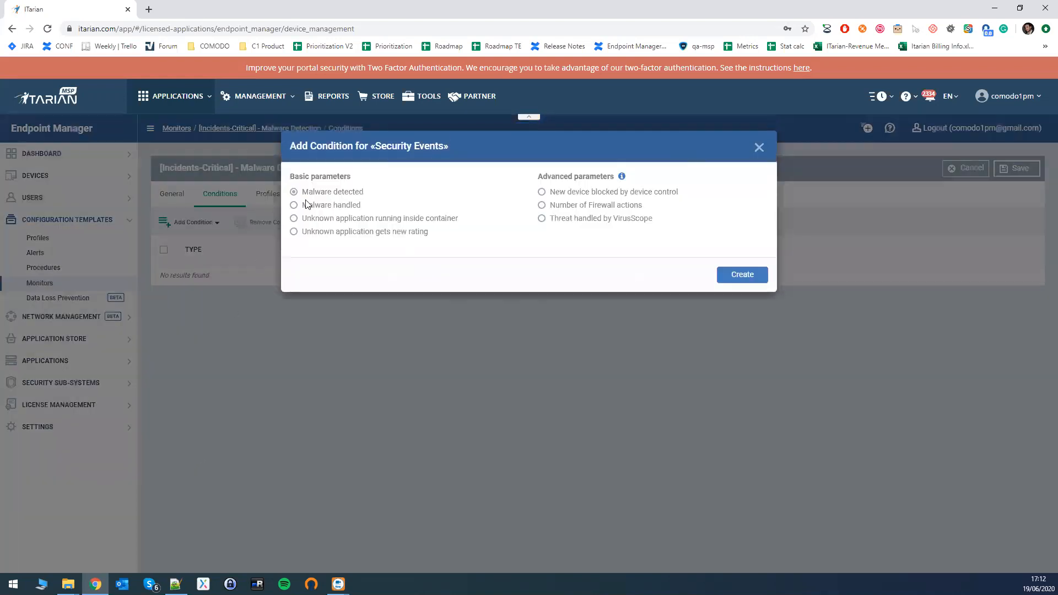
{"action": "left_click_drag", "start_coordinate": [302, 193], "coordinate": [368, 196]}
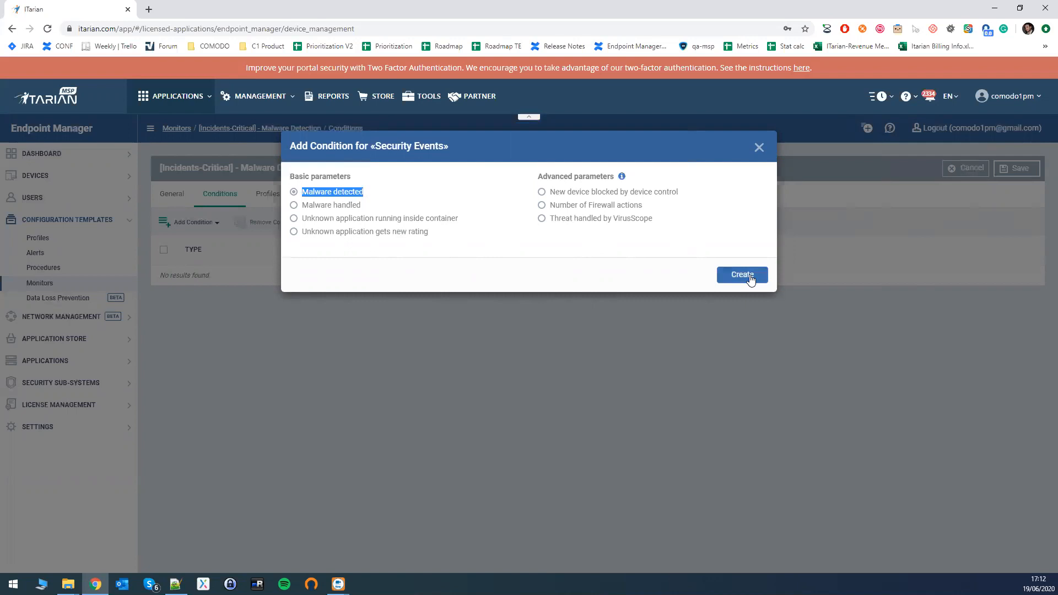
{"action": "left_click", "coordinate": [750, 277]}
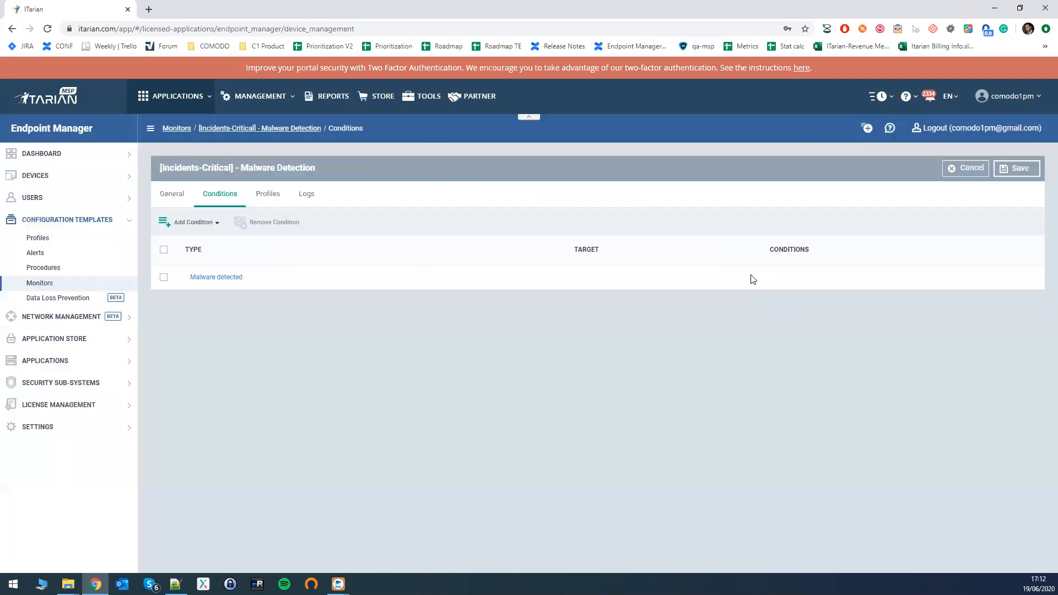
{"action": "left_click", "coordinate": [1011, 174]}
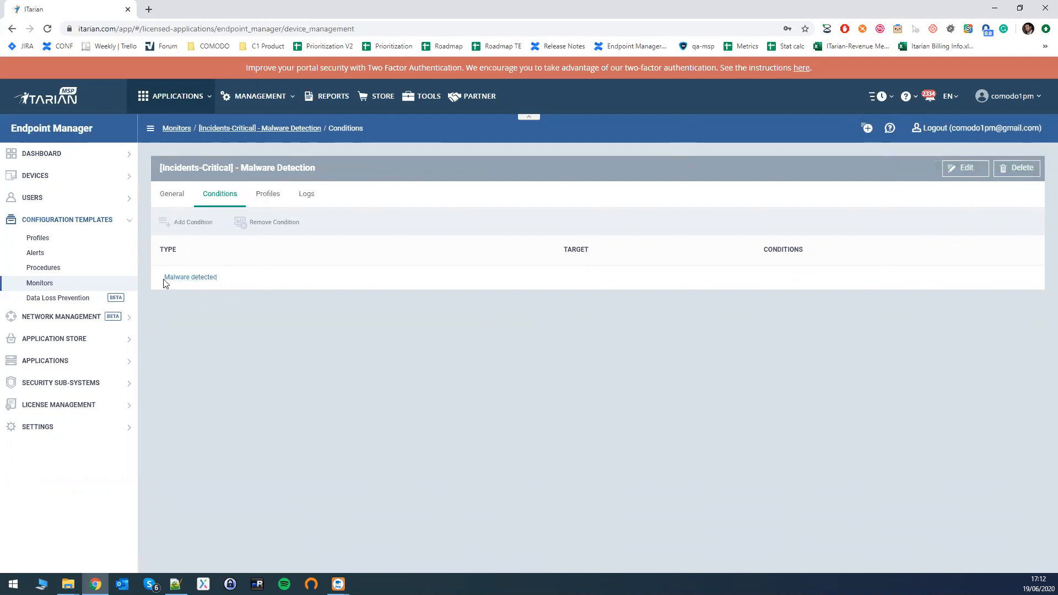
Check the malware detection monitor's associated profiles and its device logs.
{"action": "left_click", "coordinate": [267, 197]}
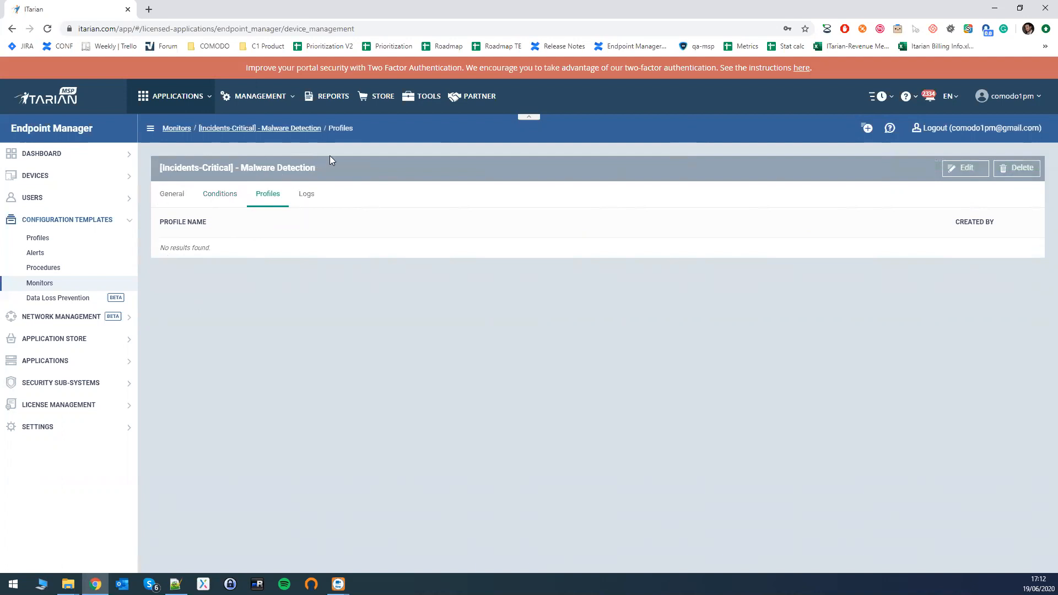
{"action": "left_click", "coordinate": [307, 195]}
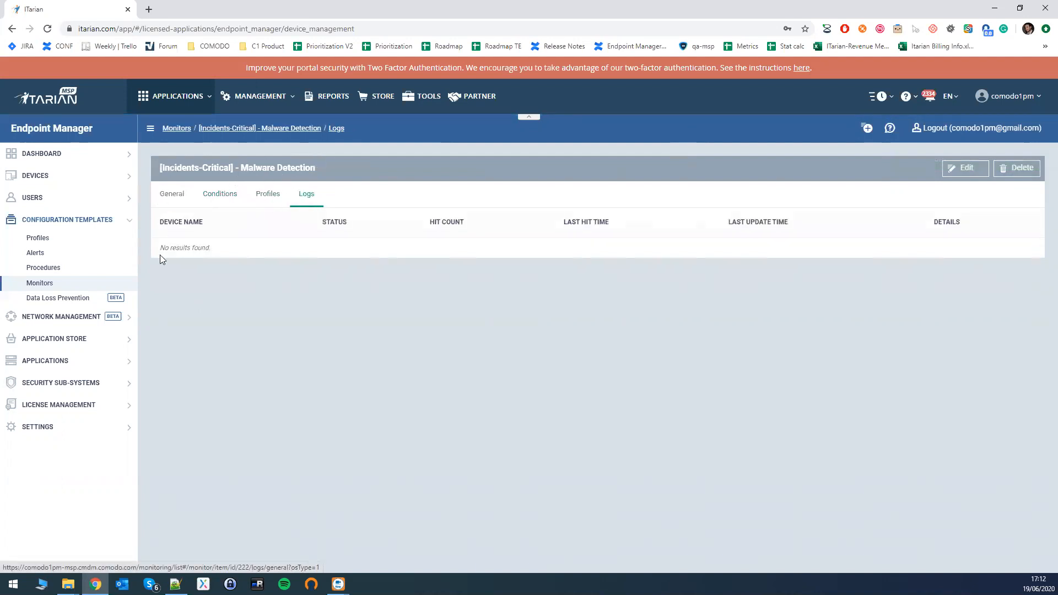
{"action": "left_click_drag", "start_coordinate": [163, 248], "coordinate": [949, 245]}
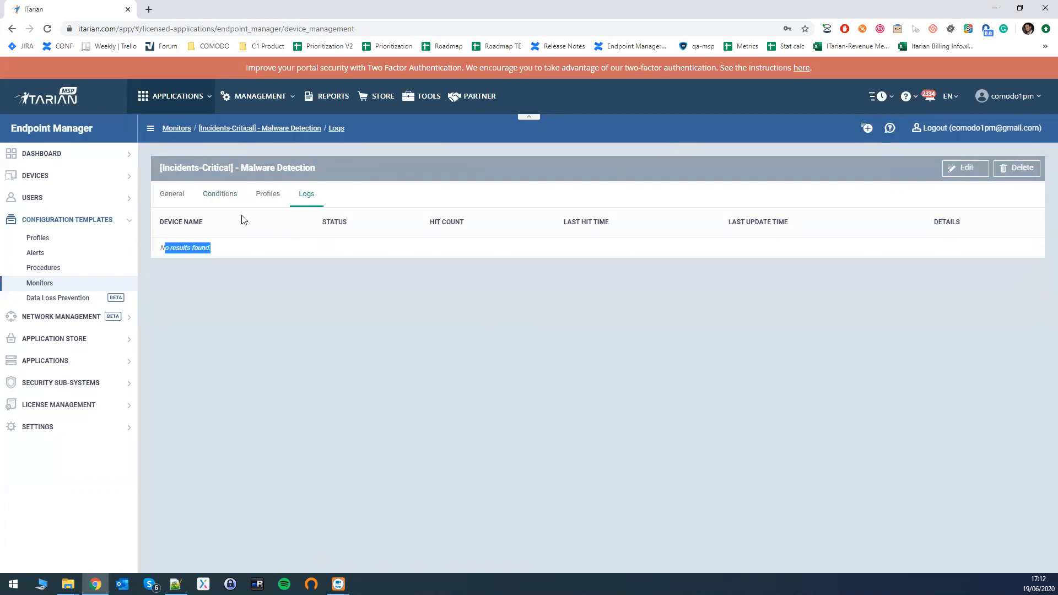
Create a Windows monitor named "[Incidents-Critical] - External Device Control" in the My Monitors folder.
{"action": "left_click", "coordinate": [44, 288]}
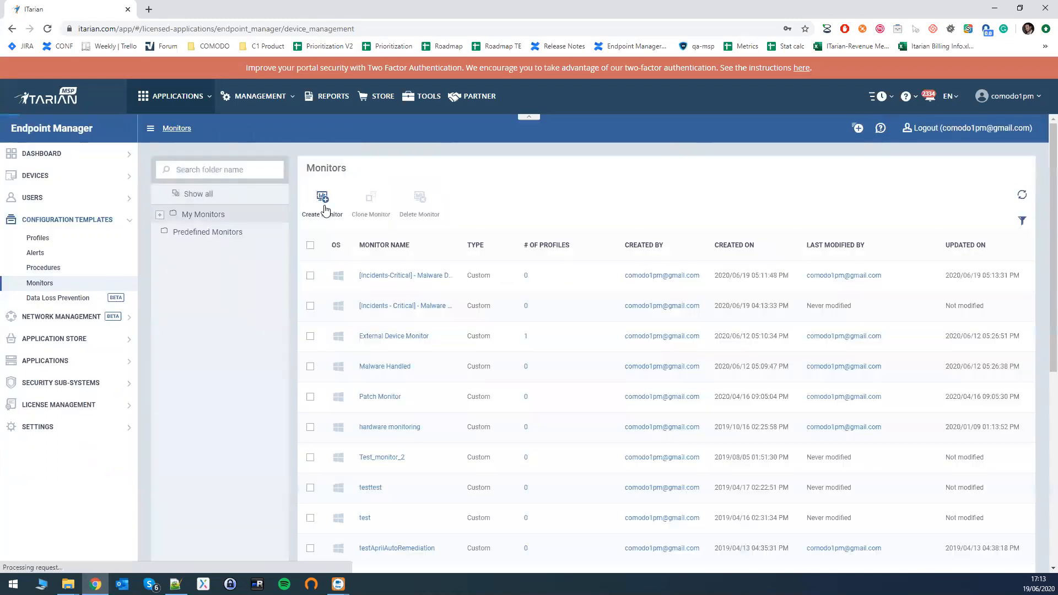
{"action": "left_click", "coordinate": [324, 208]}
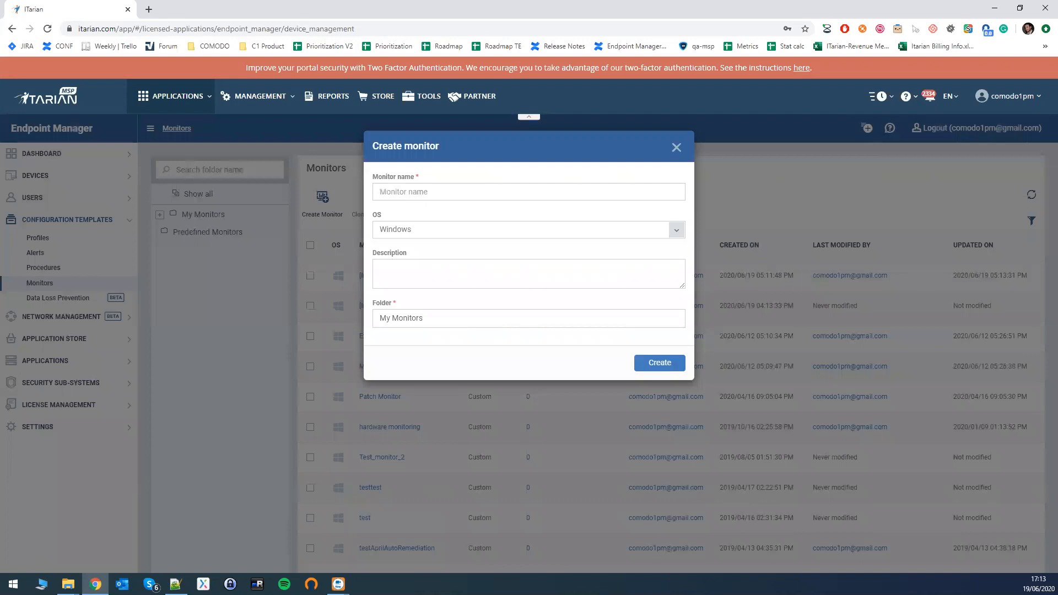
{"action": "key", "text": "alt+Tab"}
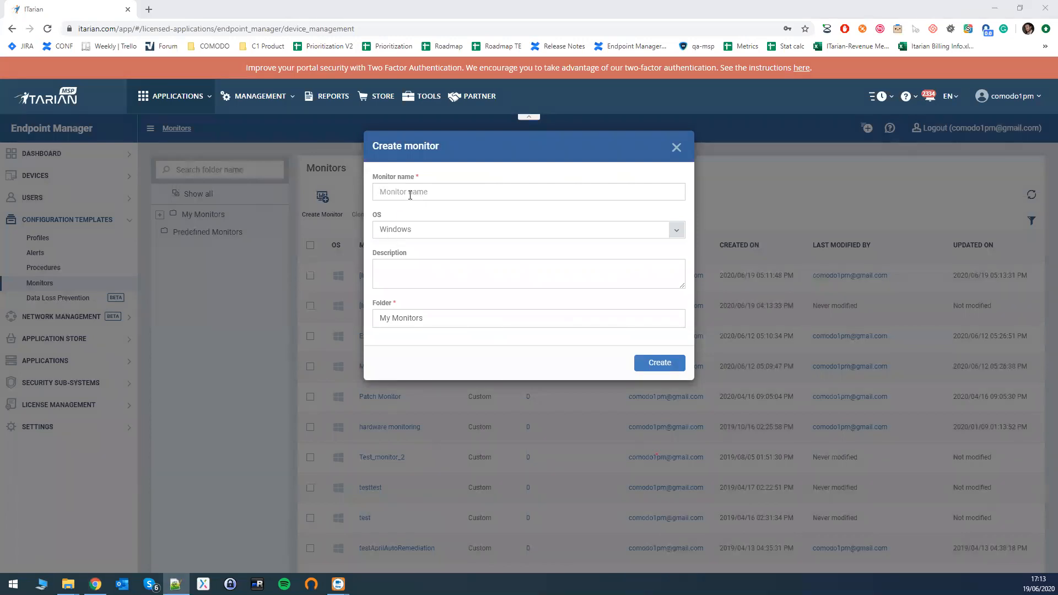
{"action": "left_click", "coordinate": [416, 197]}
{"action": "type", "text": "["}
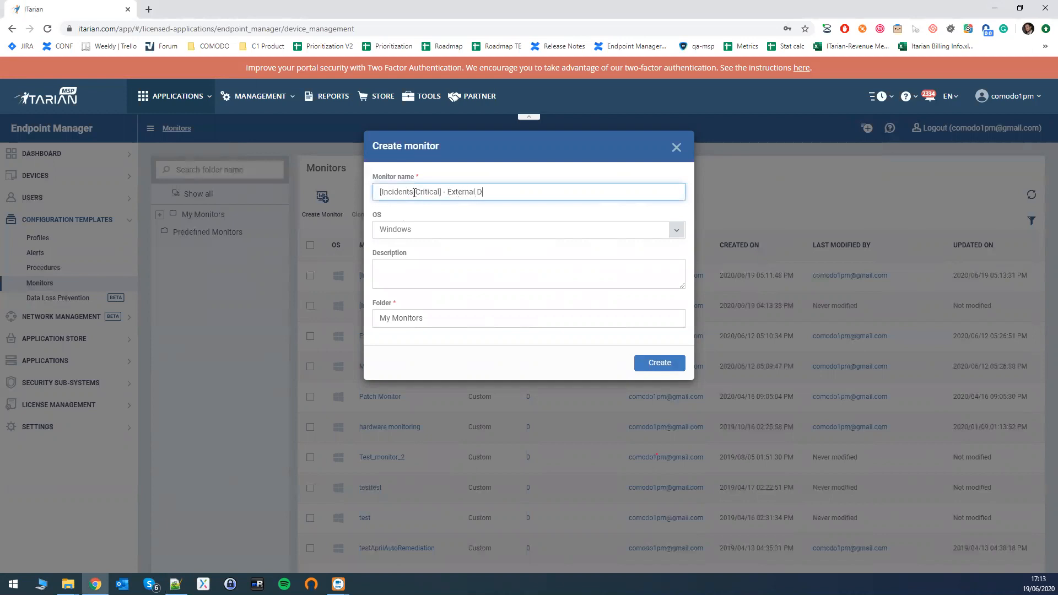
{"action": "type", "text": "ontrol"}
{"action": "left_click", "coordinate": [459, 235]}
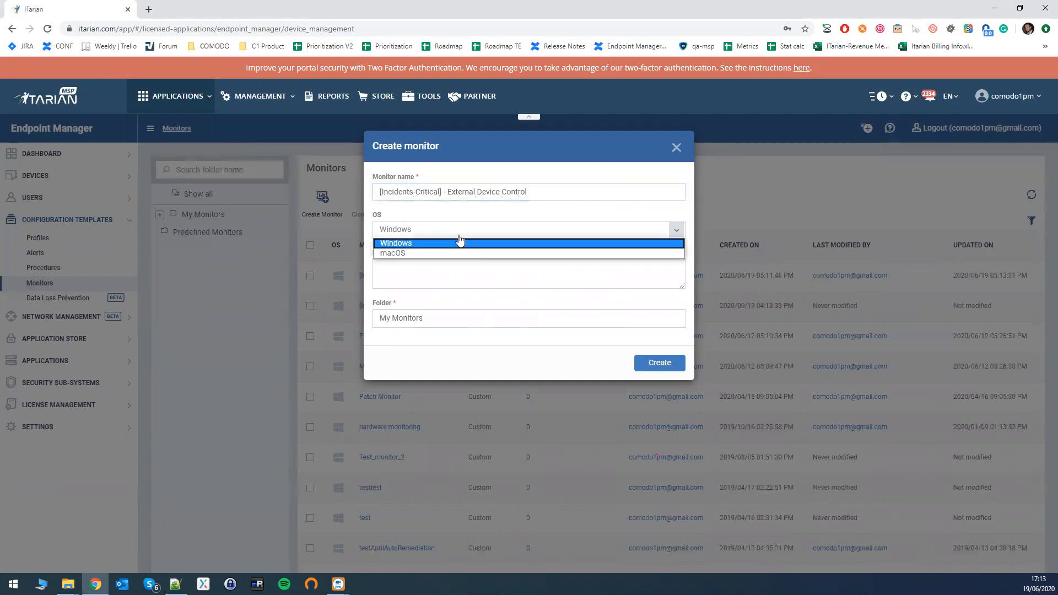
{"action": "left_click", "coordinate": [654, 364]}
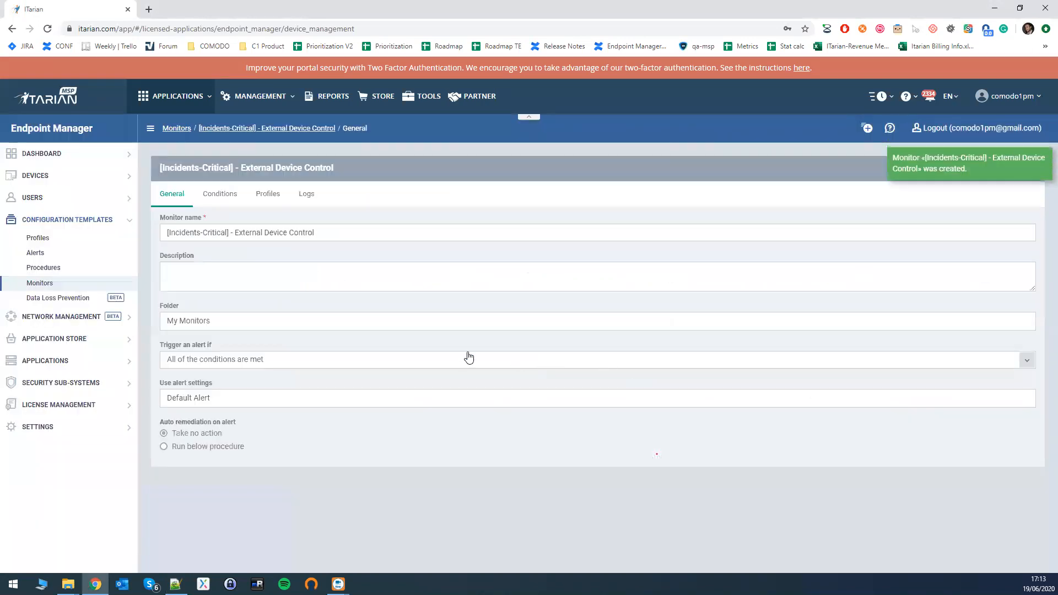
Add a Security Events condition for New device blocked by device control to the external device monitor and save the monitor.
{"action": "left_click", "coordinate": [215, 199]}
{"action": "left_click", "coordinate": [175, 225]}
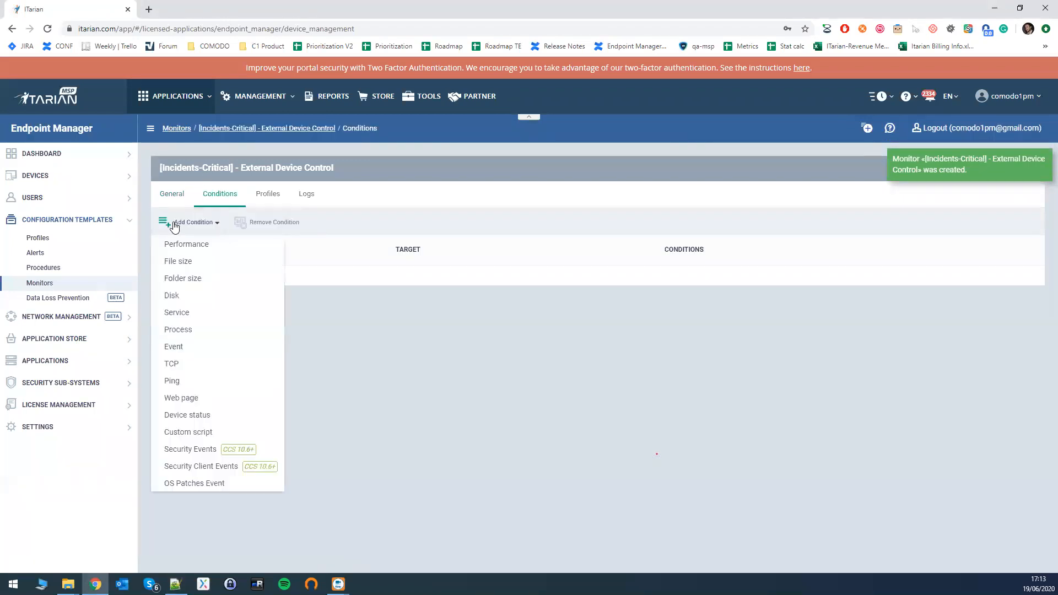
{"action": "left_click", "coordinate": [200, 450]}
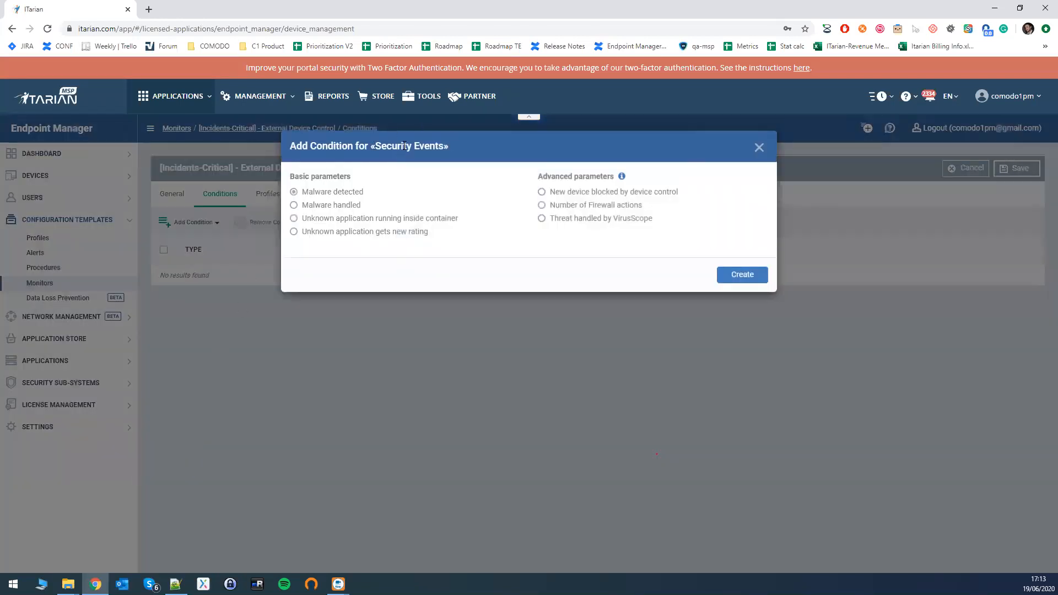
{"action": "triple_click", "coordinate": [642, 196]}
{"action": "left_click", "coordinate": [541, 193]}
{"action": "left_click", "coordinate": [758, 282]}
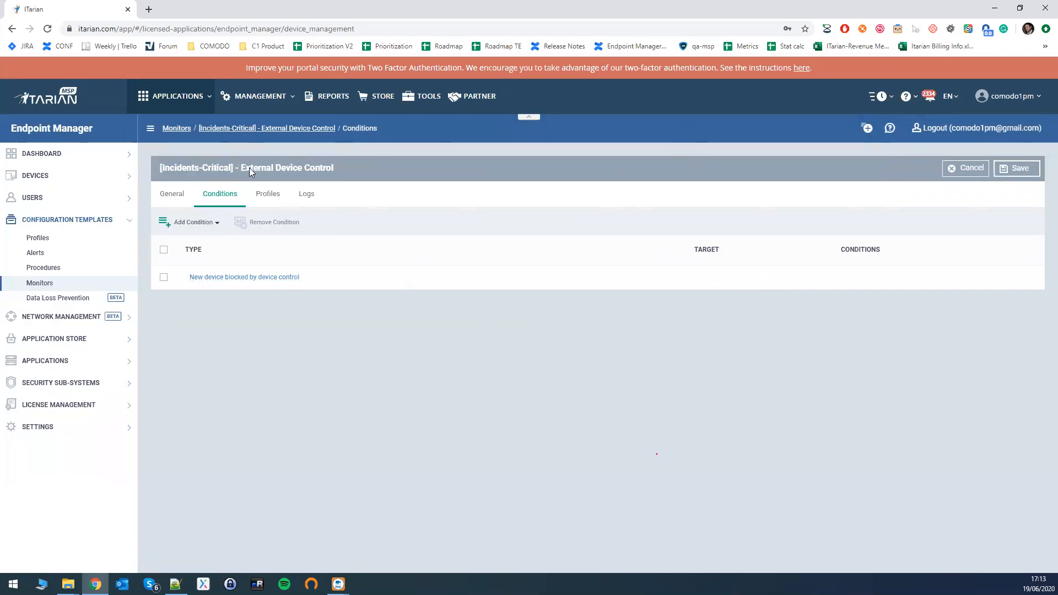
{"action": "left_click", "coordinate": [1015, 174]}
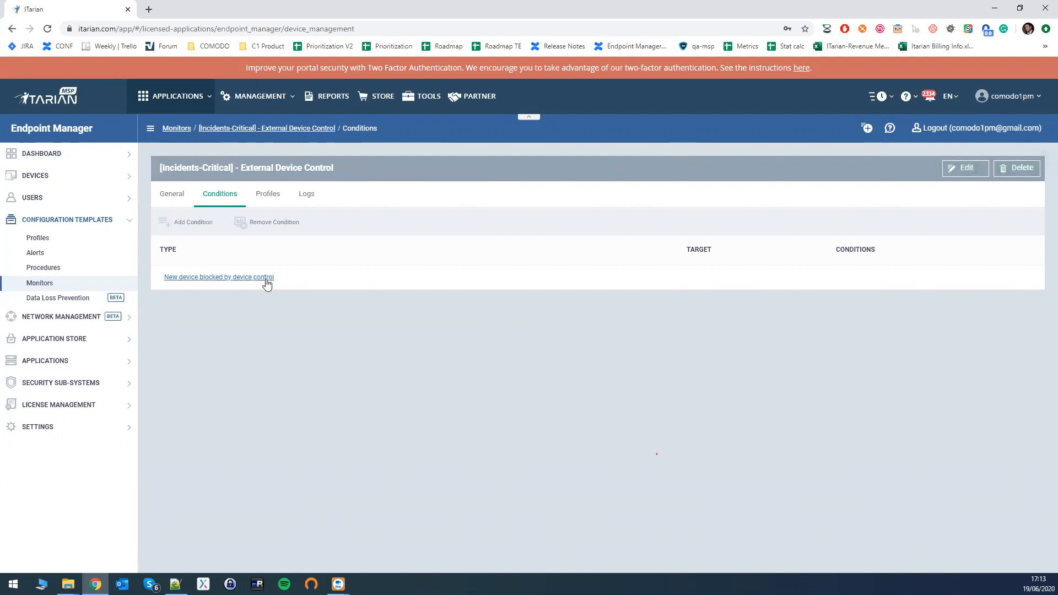
Create a Windows configuration profile named "Security Incidents Profile".
{"action": "left_click", "coordinate": [36, 240]}
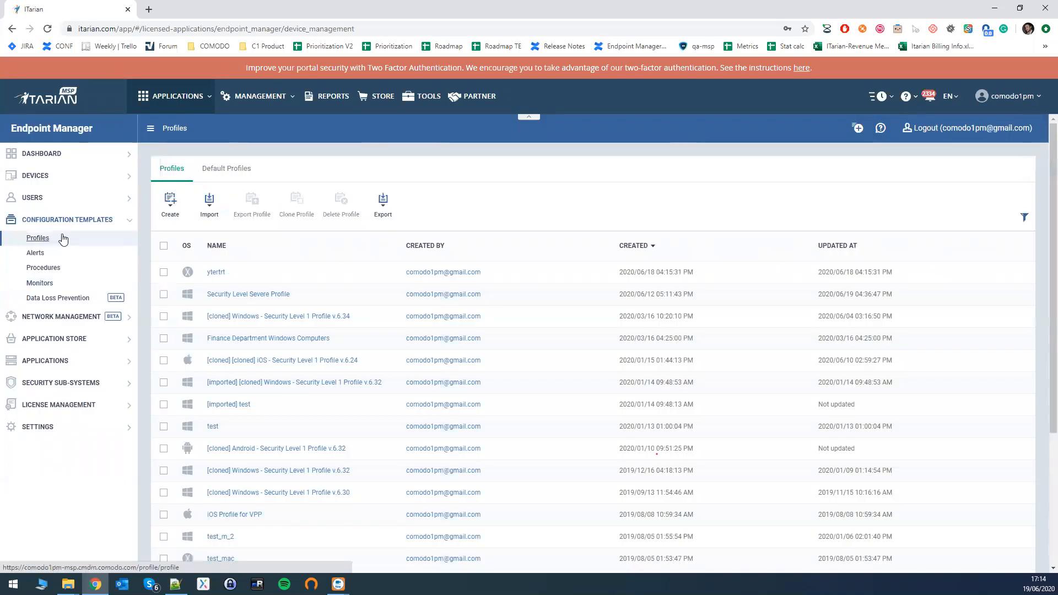
{"action": "left_click", "coordinate": [170, 205]}
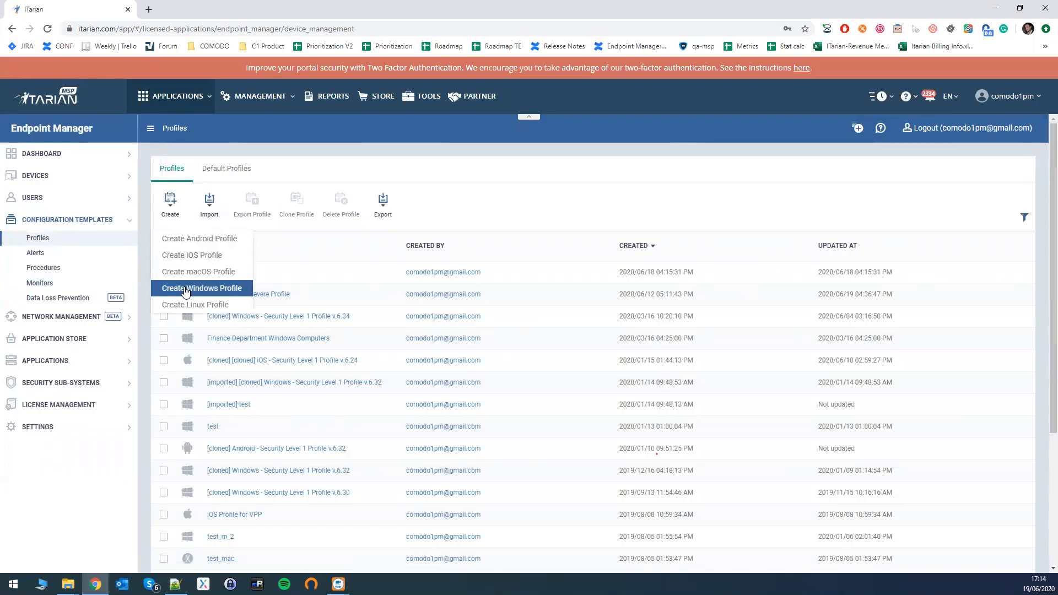
{"action": "left_click", "coordinate": [219, 292]}
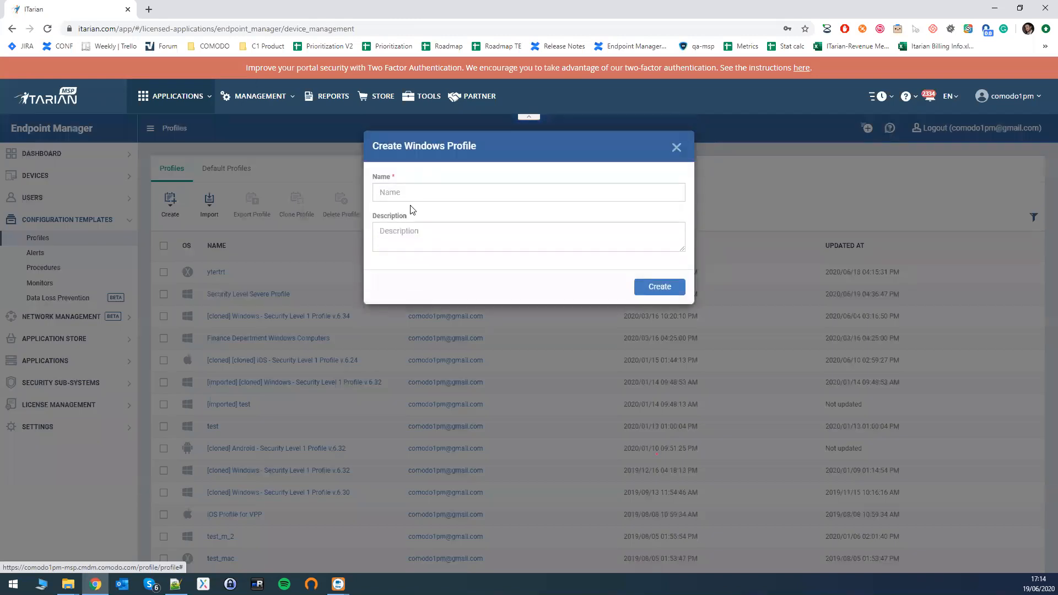
{"action": "left_click", "coordinate": [419, 192]}
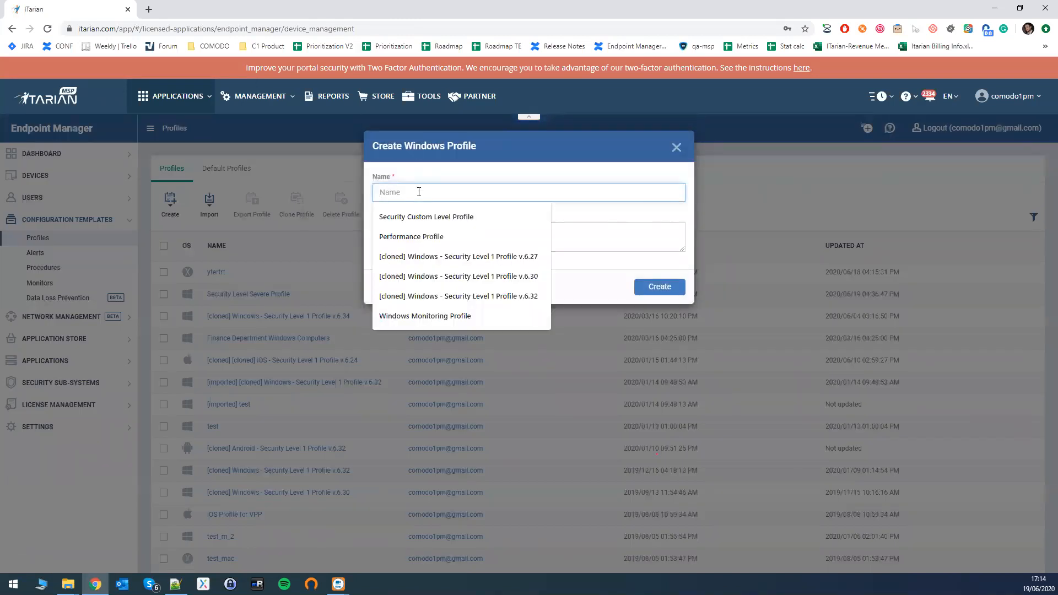
{"action": "type", "text": "Security In"}
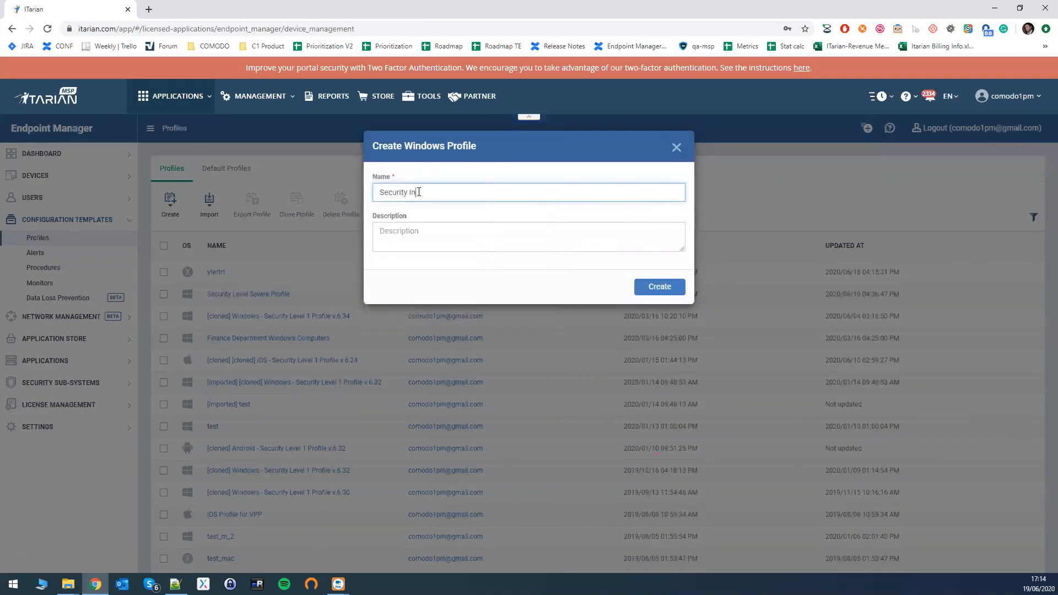
{"action": "type", "text": "cidents Profile"}
{"action": "left_click", "coordinate": [669, 291]}
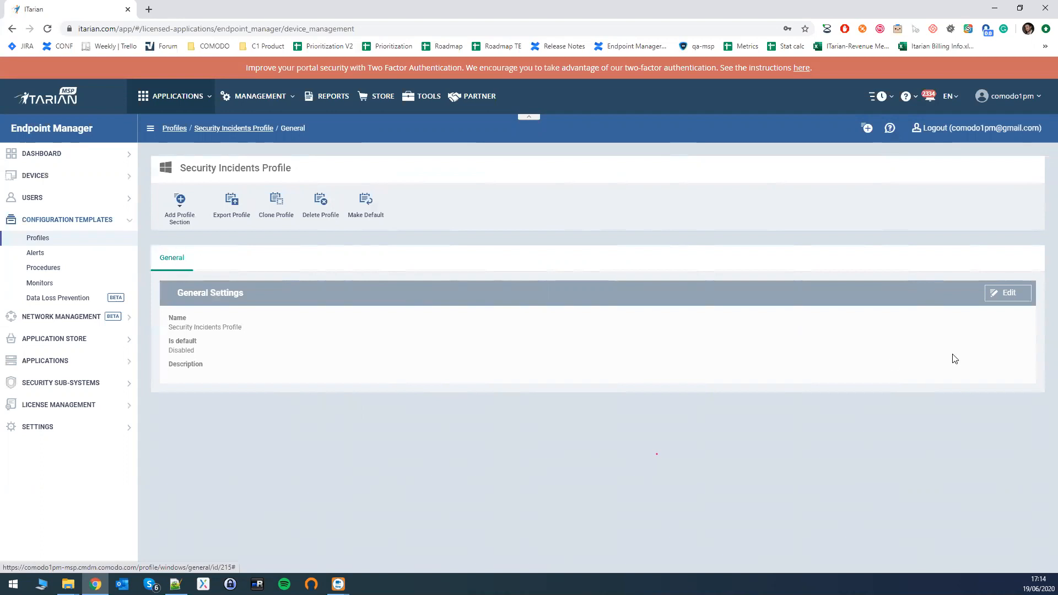
{"action": "left_click", "coordinate": [1004, 296]}
{"action": "left_click_drag", "start_coordinate": [272, 333], "coordinate": [173, 334]}
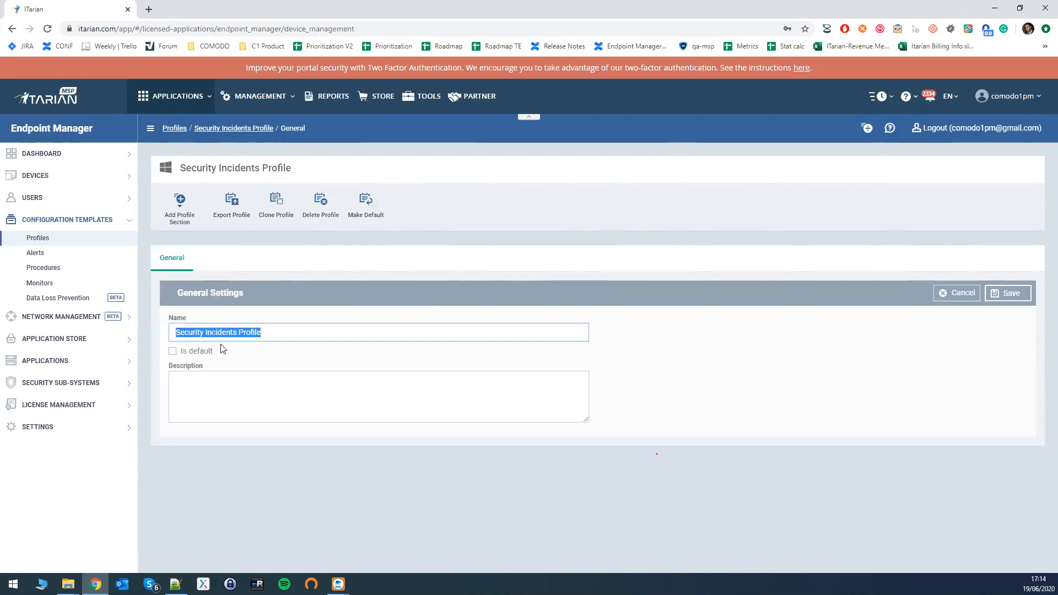
{"action": "left_click", "coordinate": [228, 395]}
{"action": "left_click", "coordinate": [173, 351]}
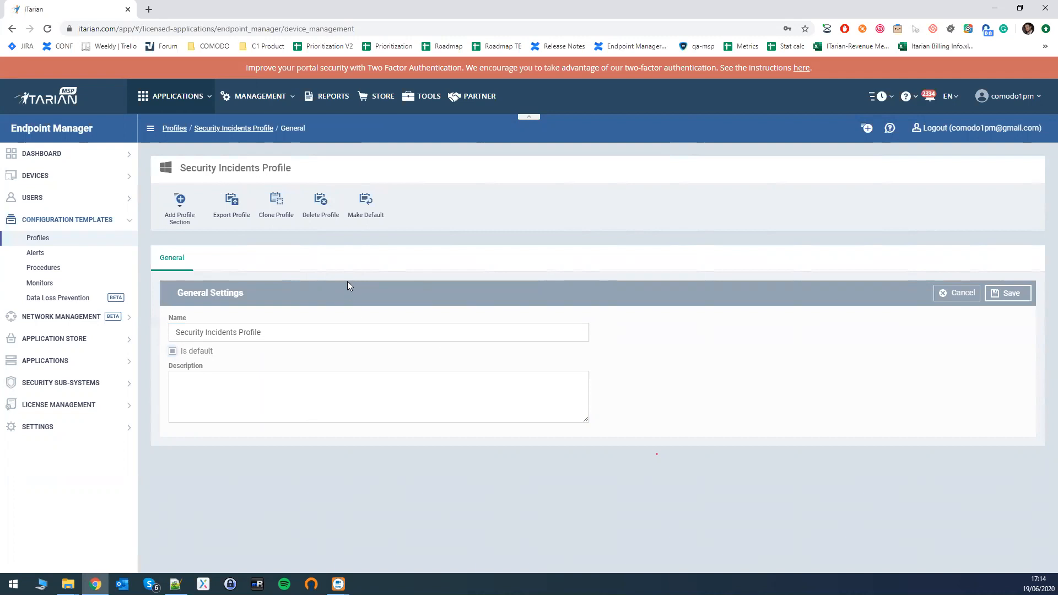
{"action": "left_click", "coordinate": [173, 351]}
{"action": "left_click", "coordinate": [958, 293]}
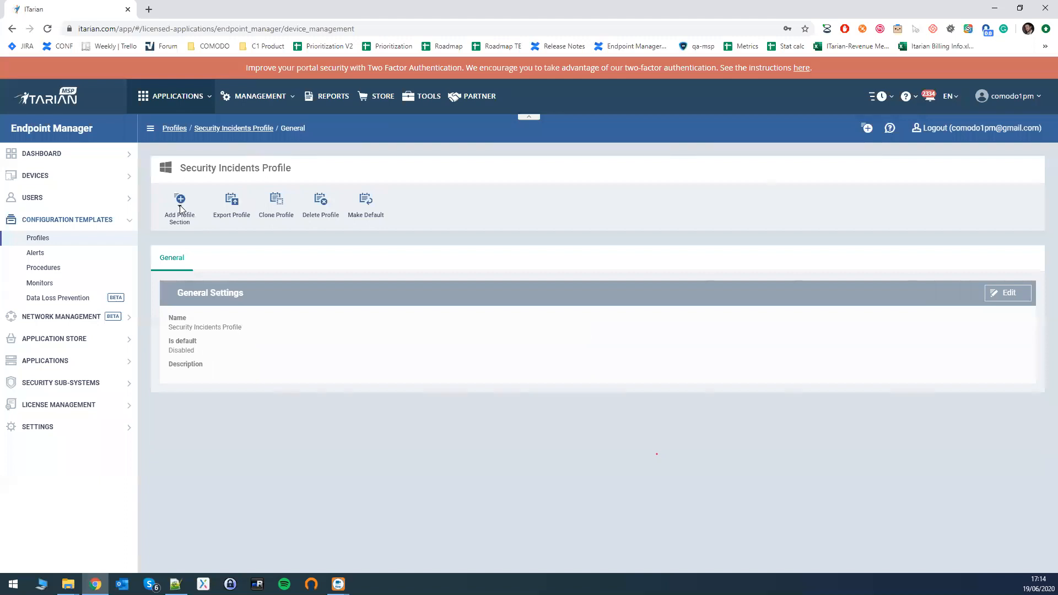
Add an Antivirus section with default settings to the Security Incidents Profile, accepting the device restart requirement.
{"action": "left_click", "coordinate": [186, 225]}
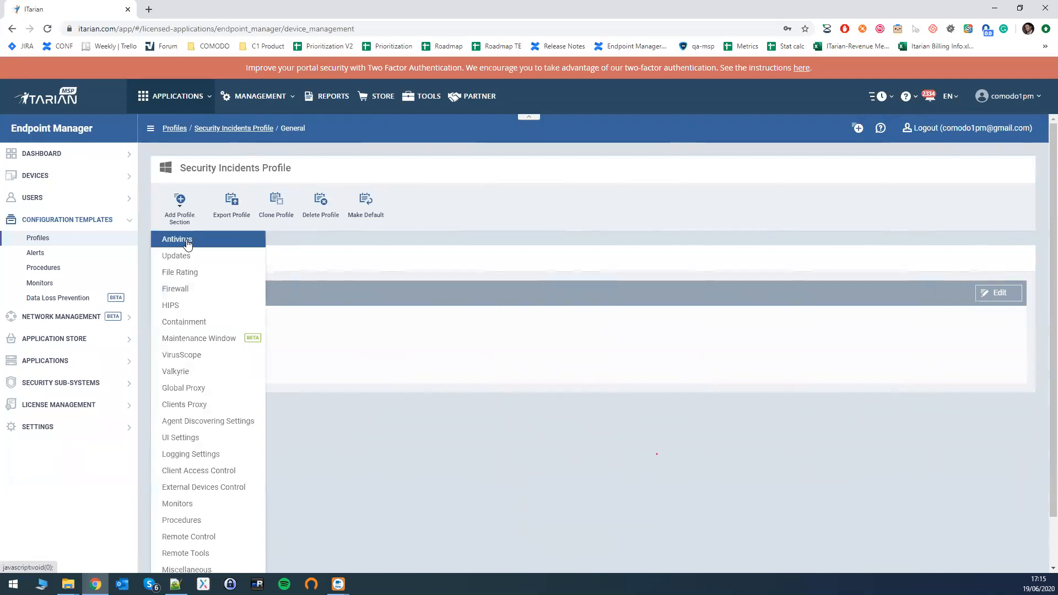
{"action": "left_click", "coordinate": [187, 242]}
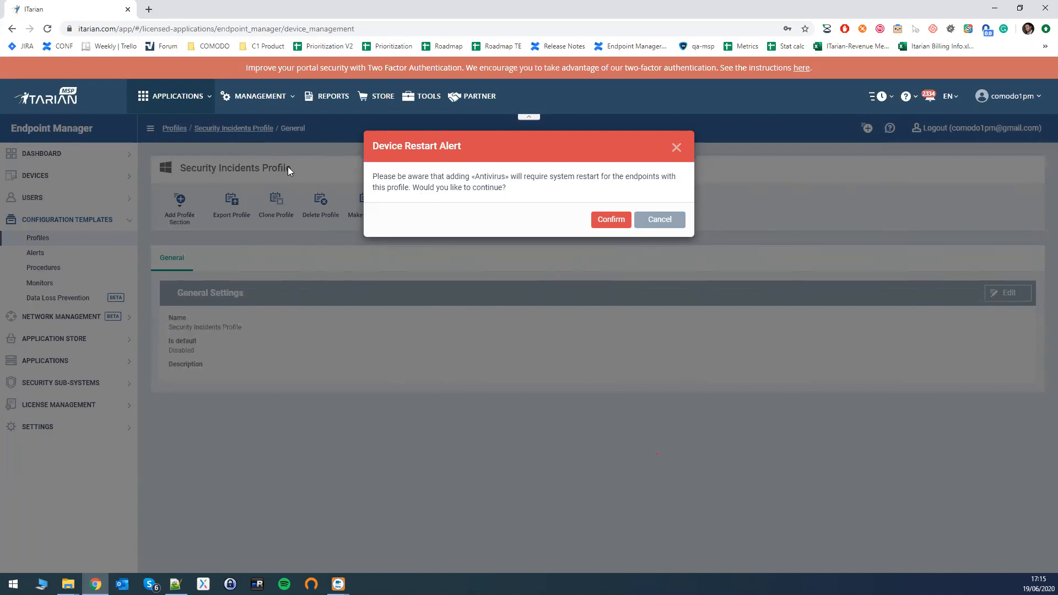
{"action": "left_click", "coordinate": [608, 220]}
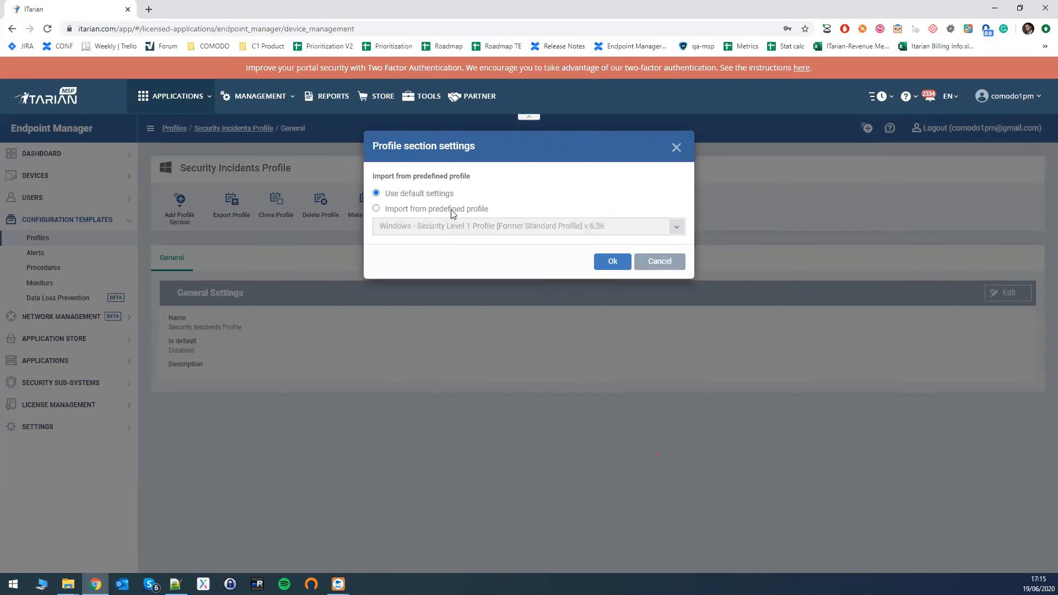
{"action": "left_click", "coordinate": [405, 210]}
{"action": "left_click", "coordinate": [531, 226]}
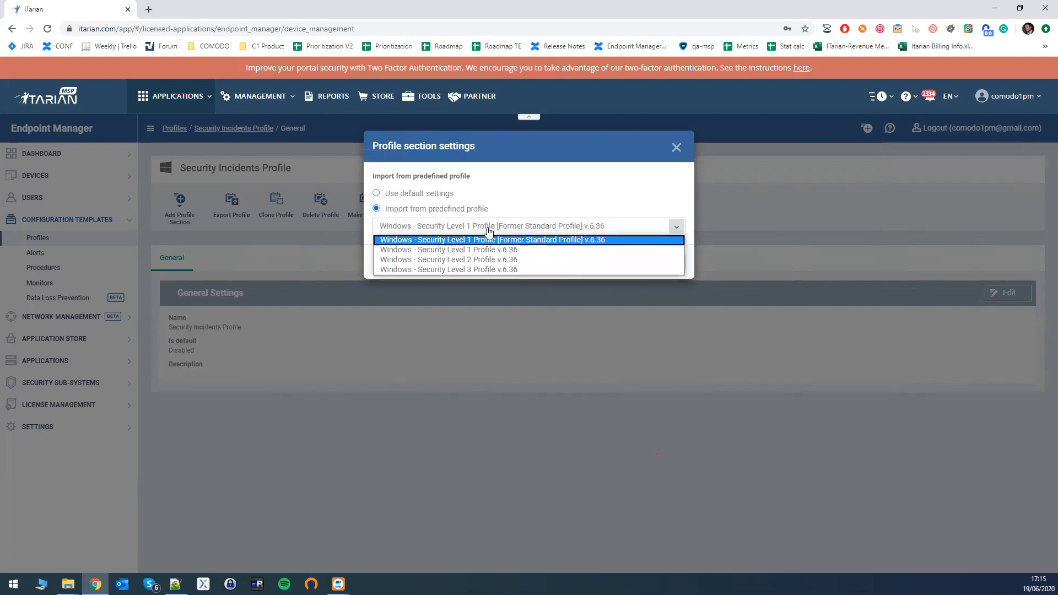
{"action": "left_click", "coordinate": [438, 241]}
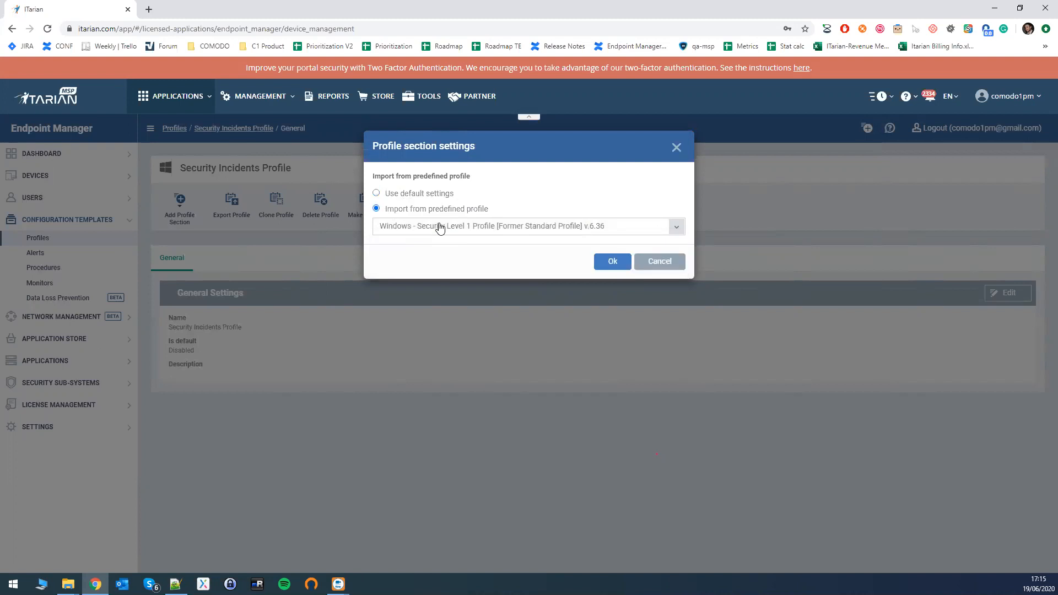
{"action": "left_click", "coordinate": [394, 195]}
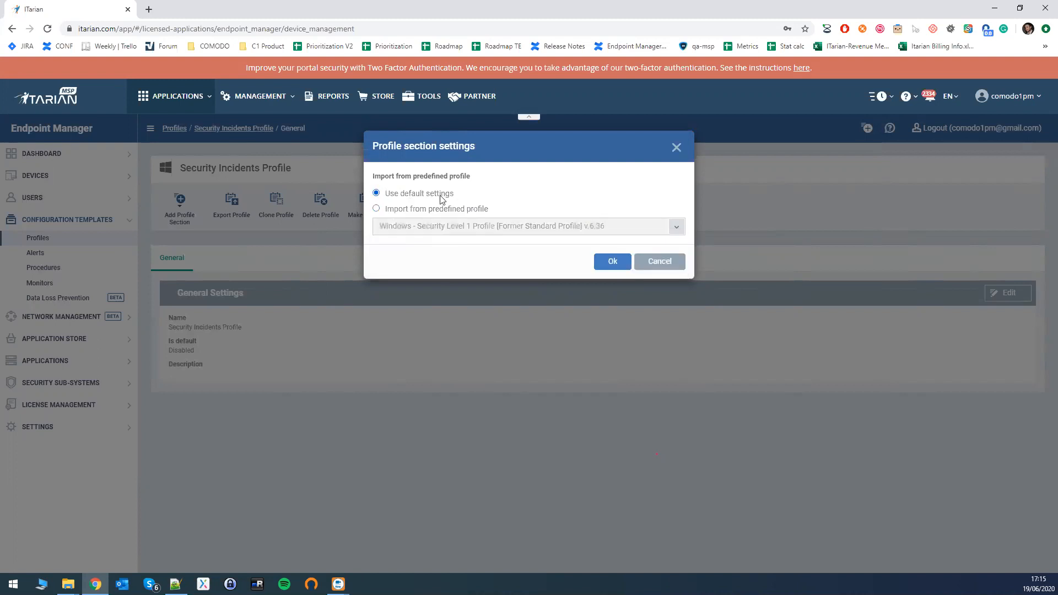
{"action": "left_click", "coordinate": [615, 264]}
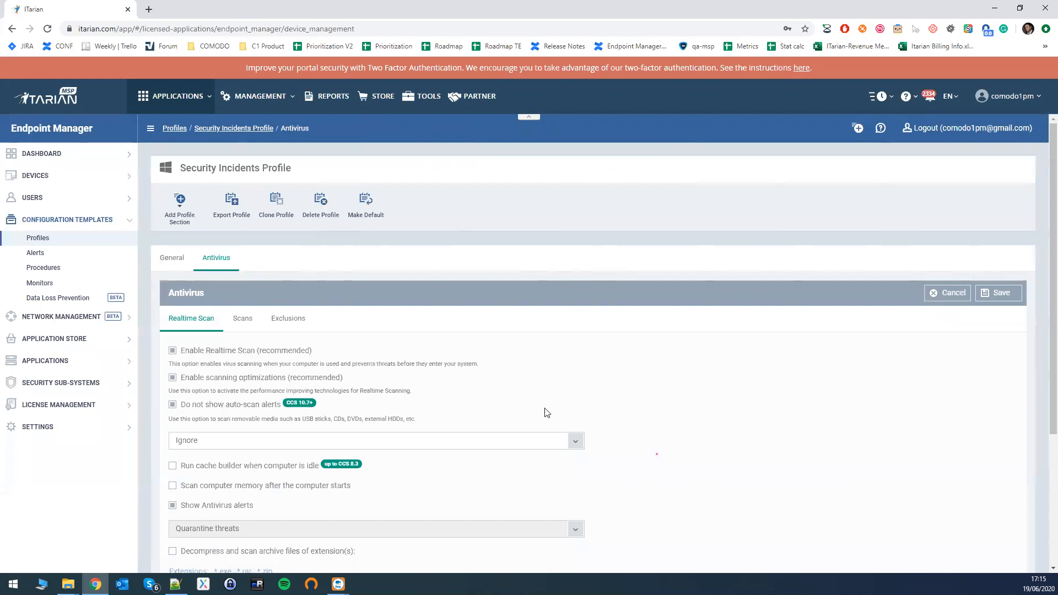
Review the Antivirus section's Realtime Scan settings, including the threat actions available when antivirus alerts are turned off.
{"action": "scroll", "coordinate": [366, 354], "scroll_direction": "down", "scroll_amount": 3}
{"action": "scroll", "coordinate": [345, 350], "scroll_direction": "up", "scroll_amount": 2}
{"action": "scroll", "coordinate": [150, 179], "scroll_direction": "down", "scroll_amount": 2}
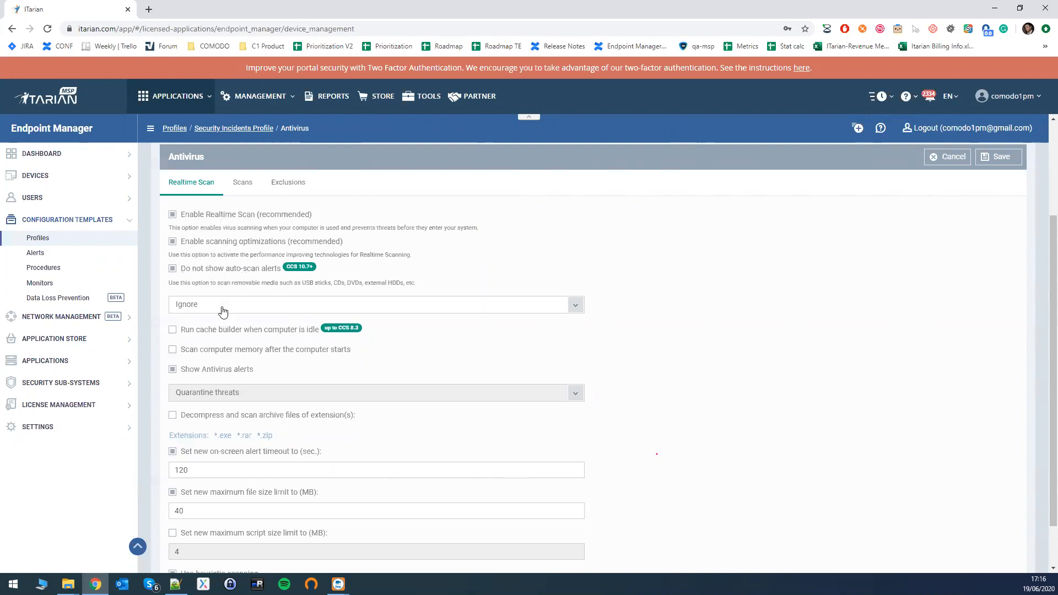
{"action": "scroll", "coordinate": [188, 375], "scroll_direction": "down", "scroll_amount": 1}
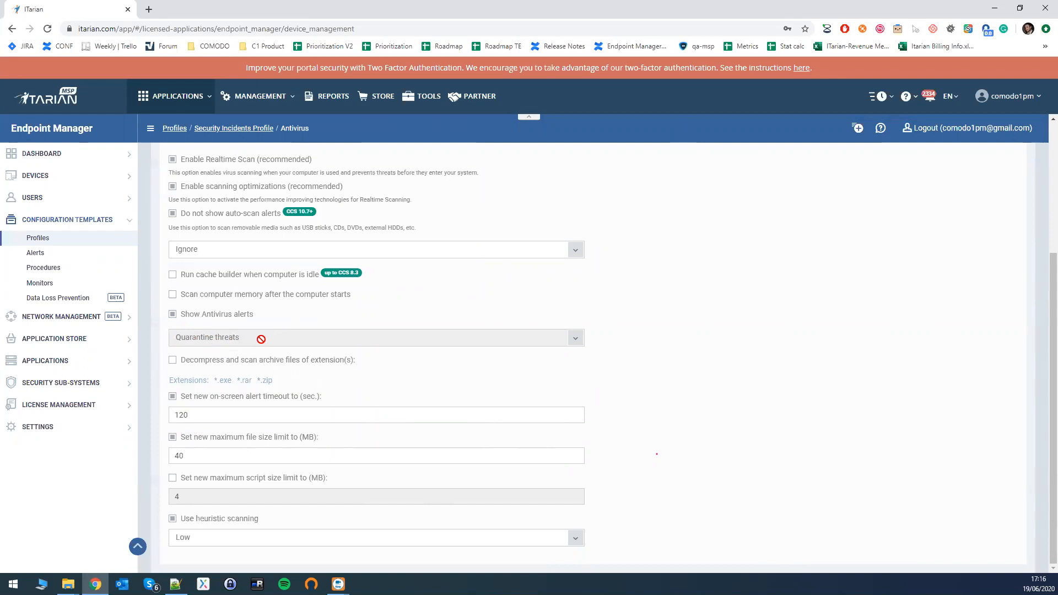
{"action": "left_click", "coordinate": [173, 315]}
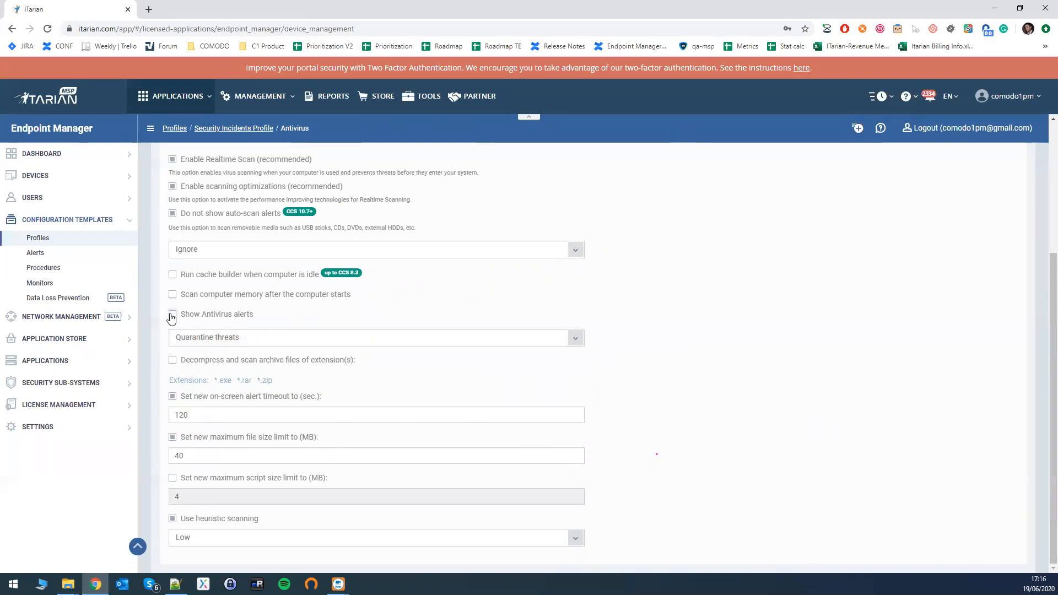
{"action": "left_click", "coordinate": [258, 340]}
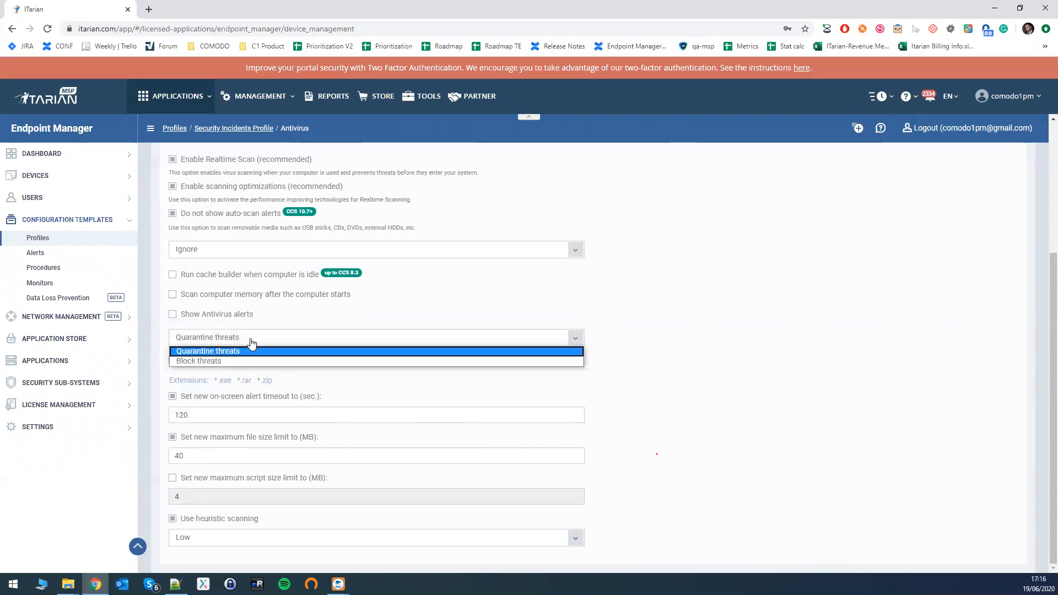
{"action": "left_click", "coordinate": [209, 352]}
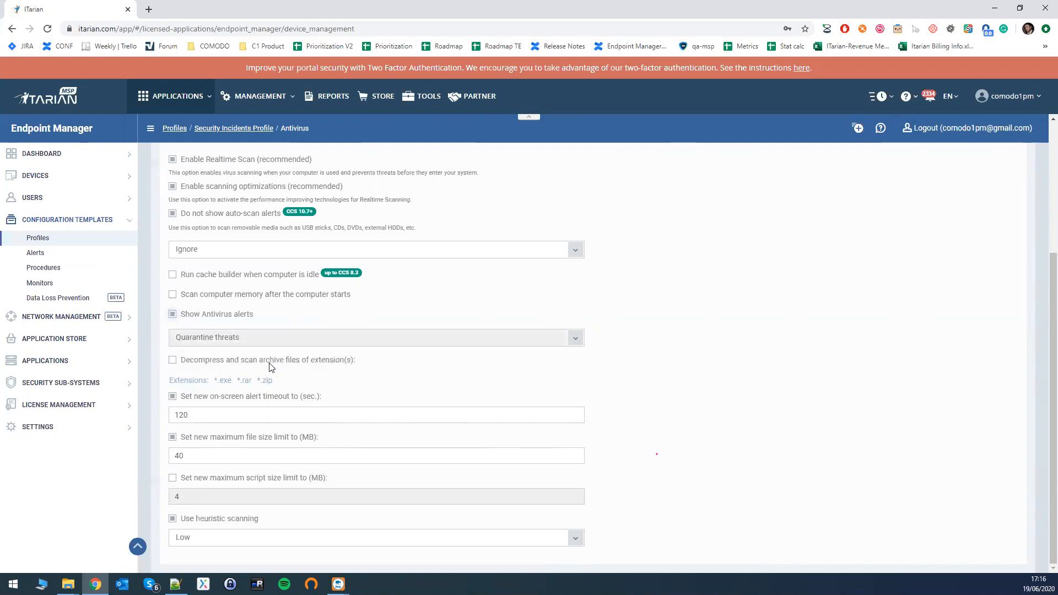
{"action": "scroll", "coordinate": [220, 391], "scroll_direction": "up", "scroll_amount": 4}
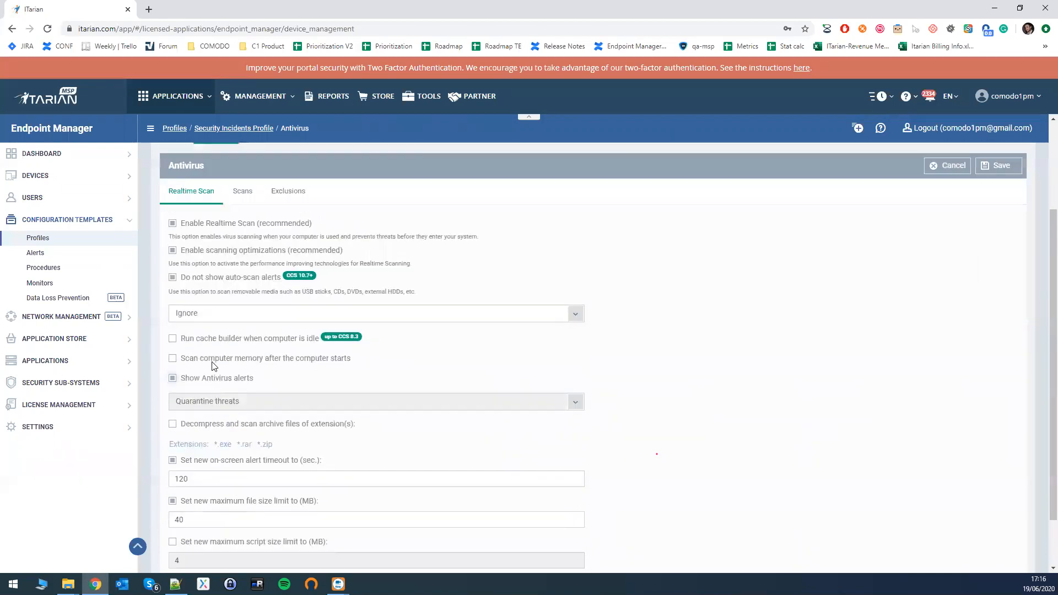
Review the list of predefined scans in the profile's Antivirus section.
{"action": "left_click", "coordinate": [239, 321]}
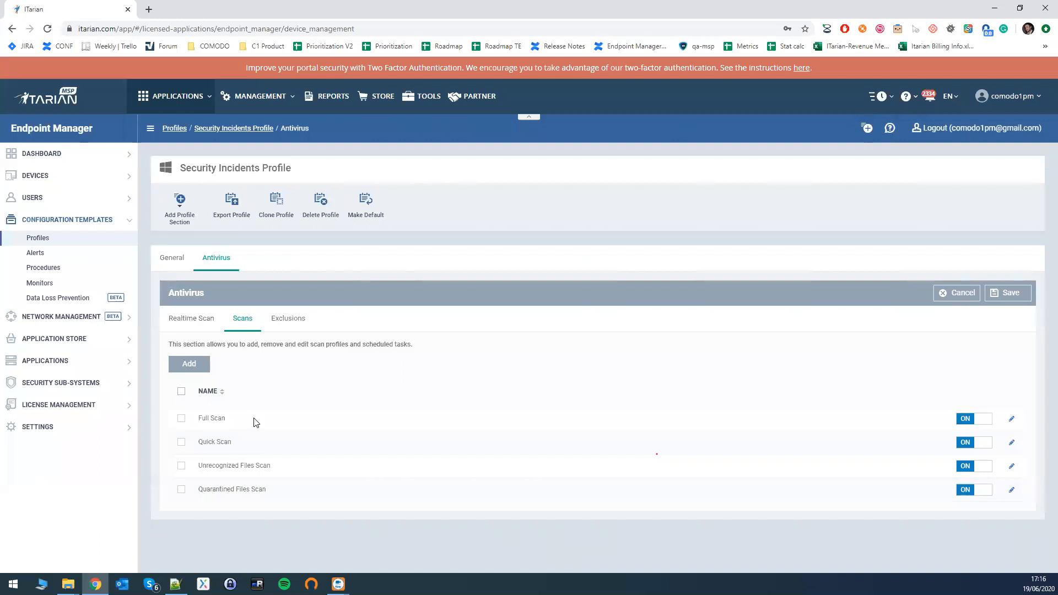
{"action": "left_click_drag", "start_coordinate": [215, 417], "coordinate": [277, 492]}
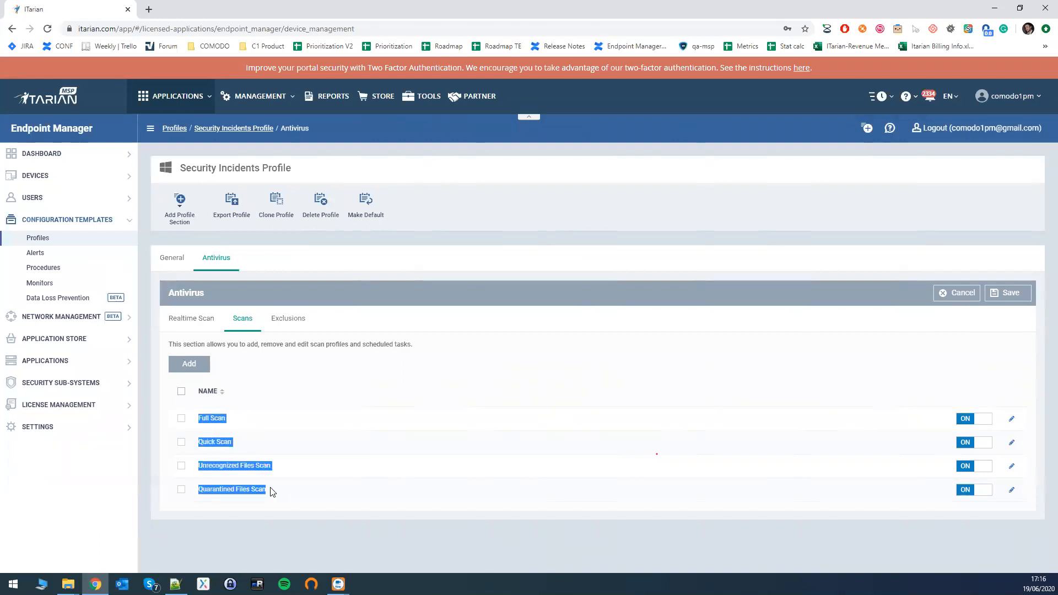
{"action": "left_click", "coordinate": [271, 491]}
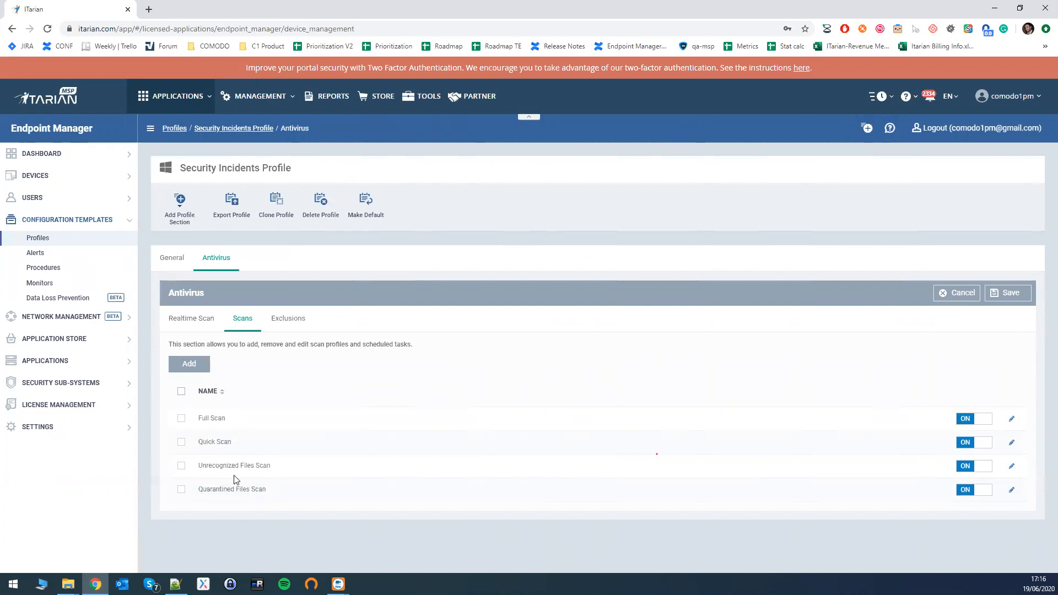
Examine the Antivirus section's new scan profile form and its exclusion lists, closing the unsaved section without changes.
{"action": "left_click", "coordinate": [189, 364]}
{"action": "left_click", "coordinate": [410, 209]}
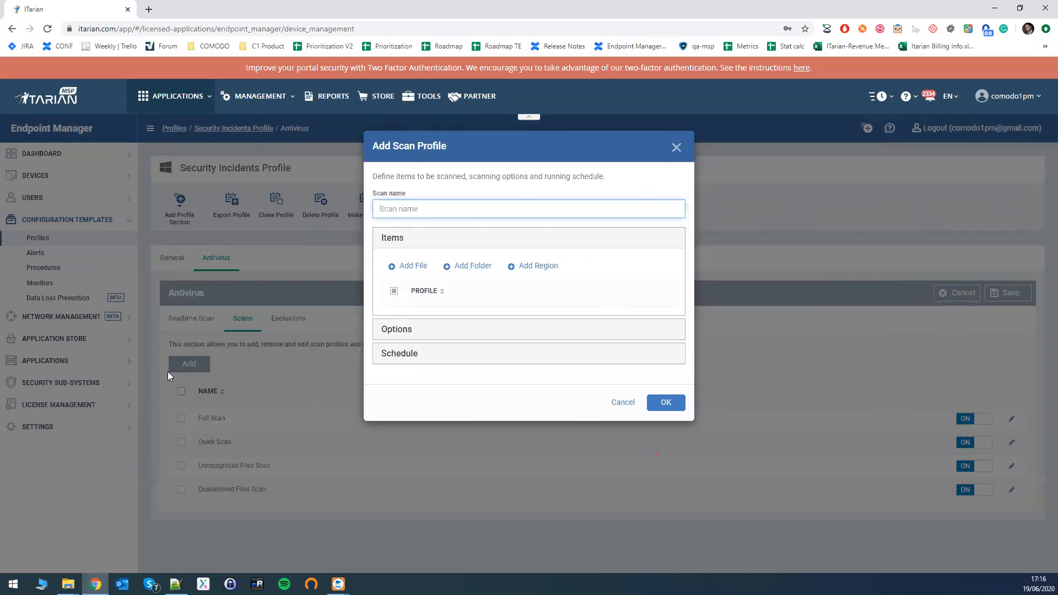
{"action": "left_click", "coordinate": [676, 147]}
{"action": "left_click", "coordinate": [288, 320]}
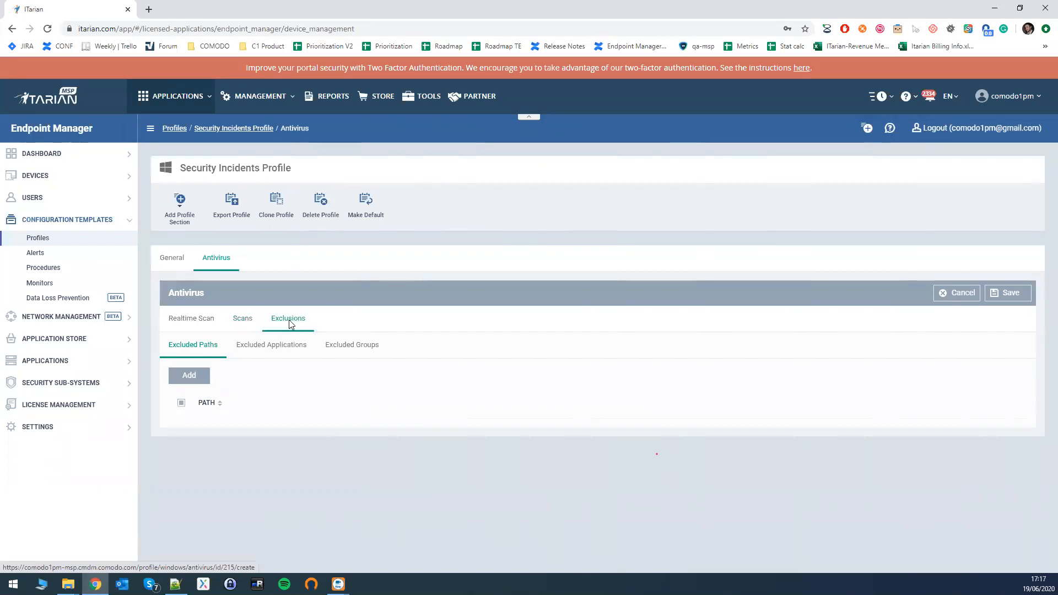
{"action": "left_click", "coordinate": [954, 300]}
Add the Antivirus section to the Security Incidents Profile again with default settings, accepting the device restart, and save it.
{"action": "left_click", "coordinate": [180, 203]}
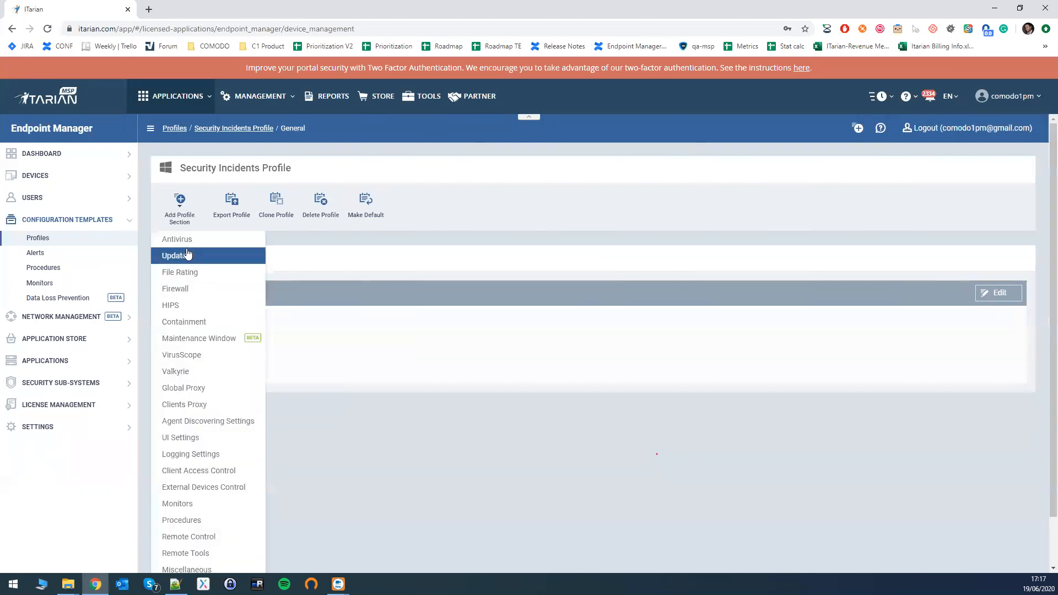
{"action": "left_click", "coordinate": [187, 239]}
{"action": "left_click", "coordinate": [610, 214]}
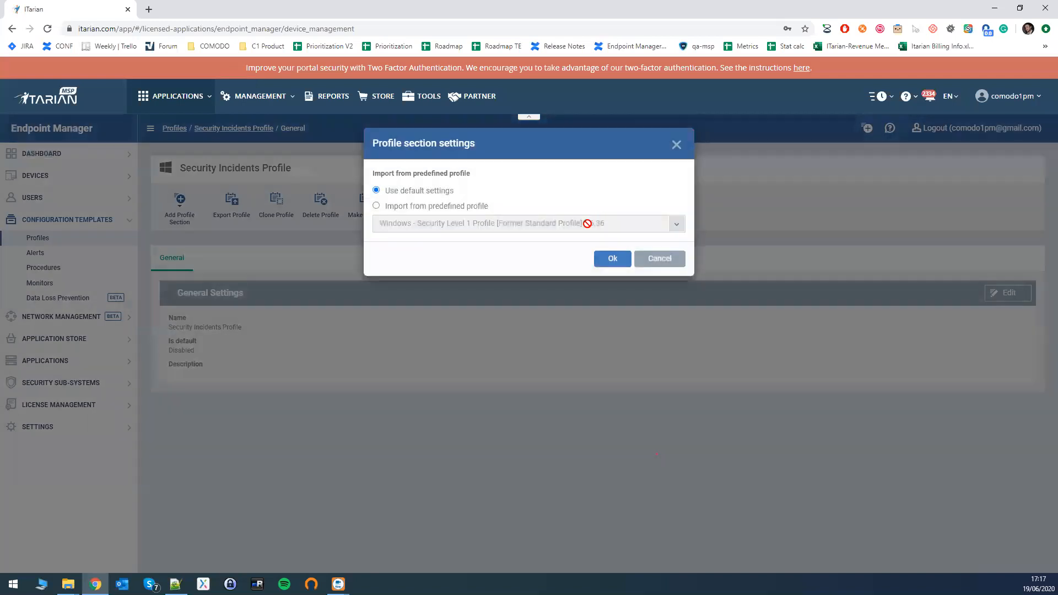
{"action": "left_click", "coordinate": [616, 261]}
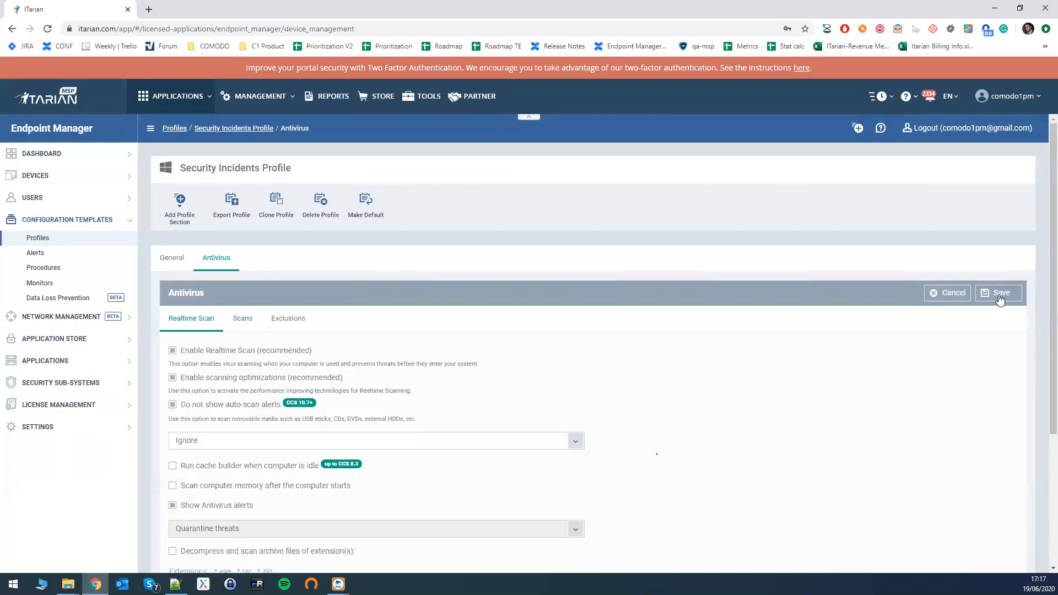
{"action": "scroll", "coordinate": [566, 439], "scroll_direction": "down", "scroll_amount": 1}
{"action": "scroll", "coordinate": [565, 439], "scroll_direction": "down", "scroll_amount": 2}
{"action": "scroll", "coordinate": [704, 421], "scroll_direction": "up", "scroll_amount": 3}
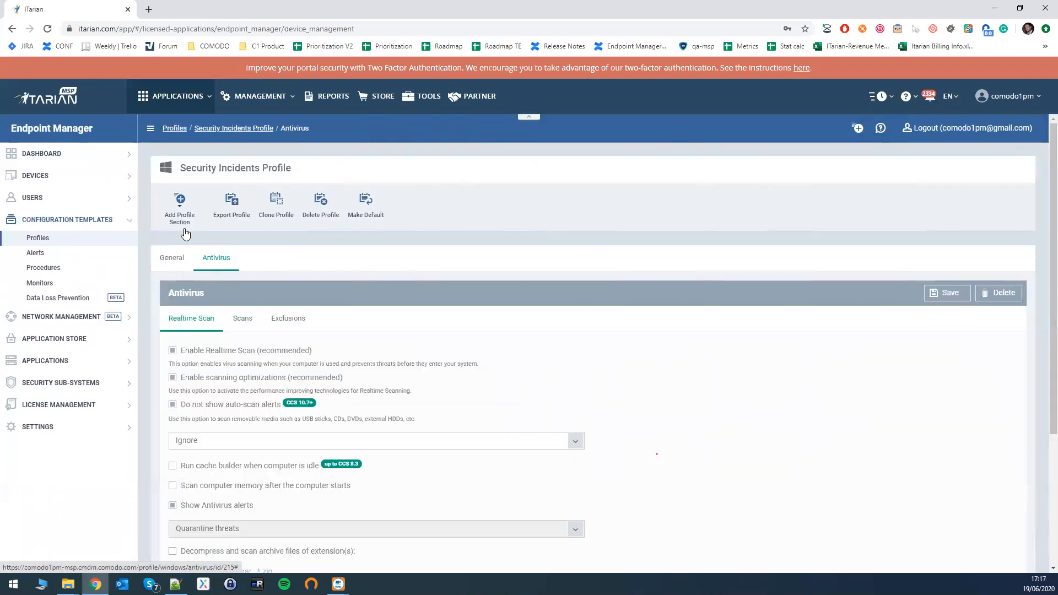
Add a Containment section with default settings, accepting the device restart requirement, and enable Auto-Containment.
{"action": "left_click", "coordinate": [185, 226]}
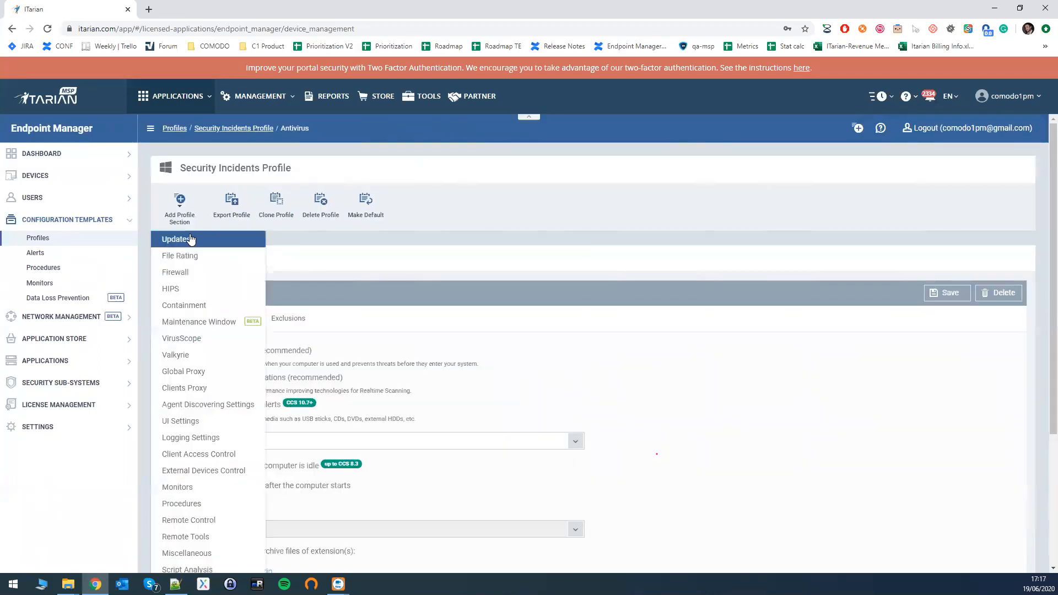
{"action": "left_click", "coordinate": [207, 311]}
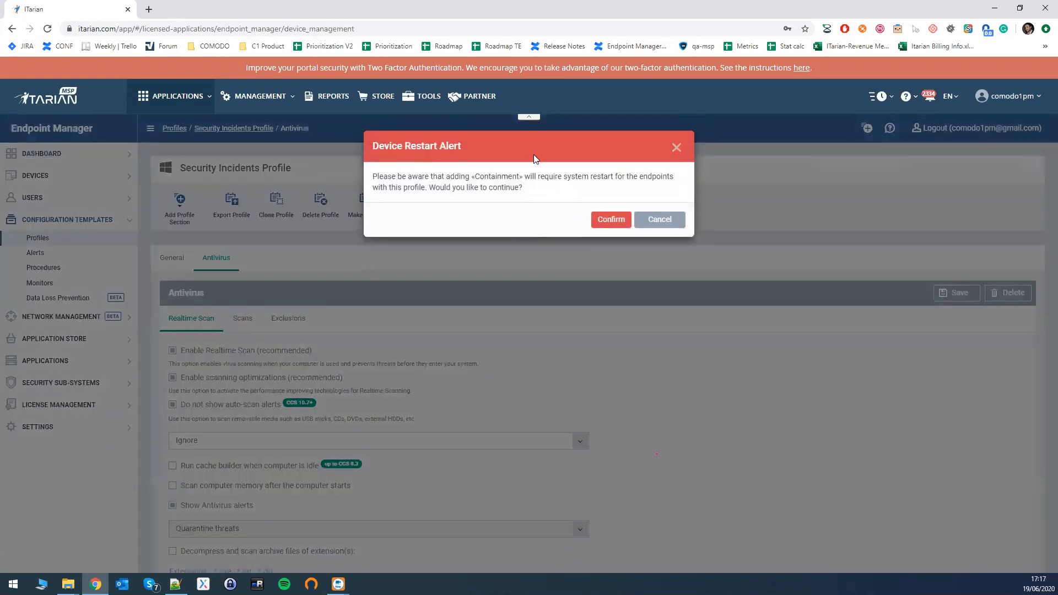
{"action": "left_click_drag", "start_coordinate": [475, 178], "coordinate": [525, 178]}
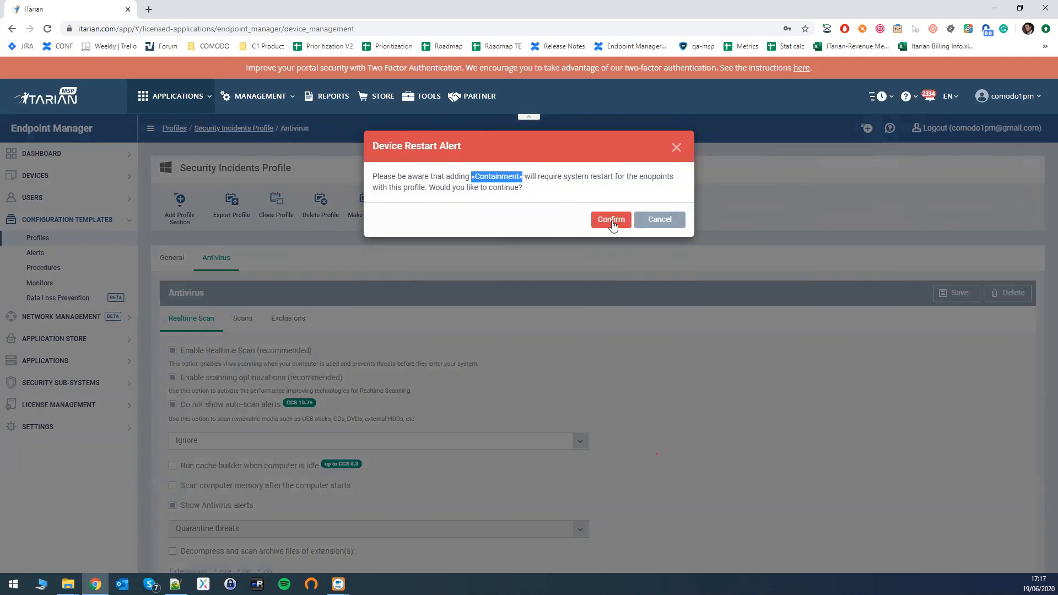
{"action": "left_click", "coordinate": [611, 221]}
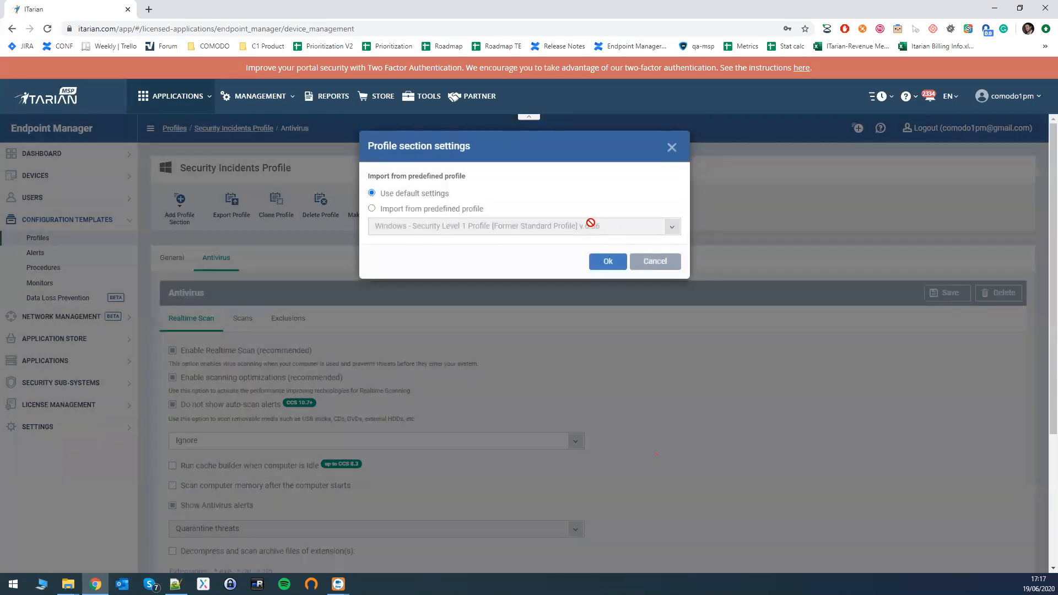
{"action": "left_click", "coordinate": [597, 260]}
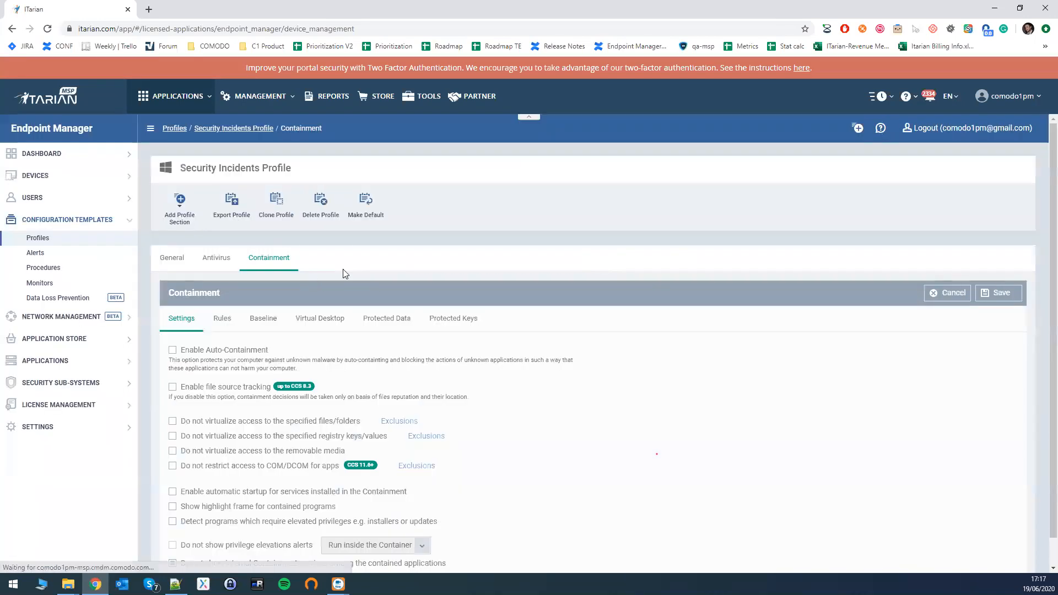
{"action": "left_click", "coordinate": [208, 357]}
{"action": "scroll", "coordinate": [243, 352], "scroll_direction": "down", "scroll_amount": 1}
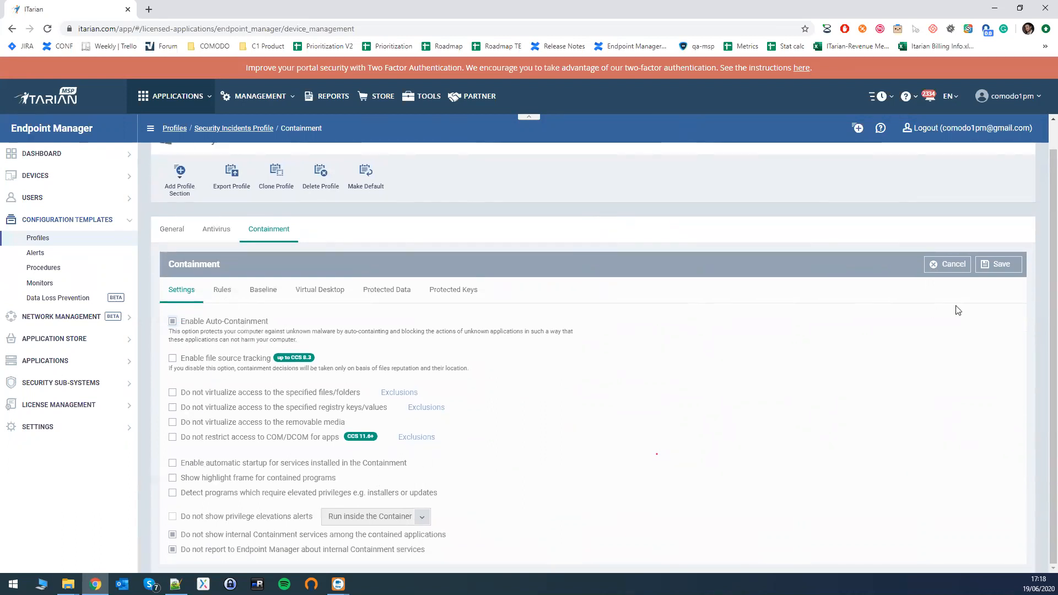
Review the Containment section's Rules, Baseline, Virtual Desktop, Protected Data and Protected Keys settings, and save the section.
{"action": "left_click", "coordinate": [219, 290]}
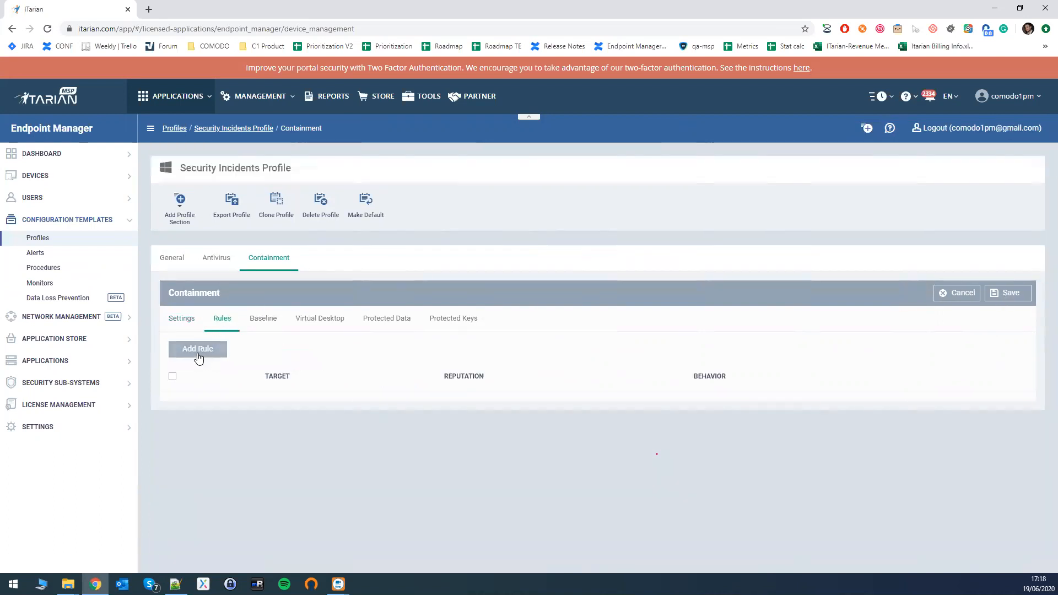
{"action": "left_click", "coordinate": [264, 320]}
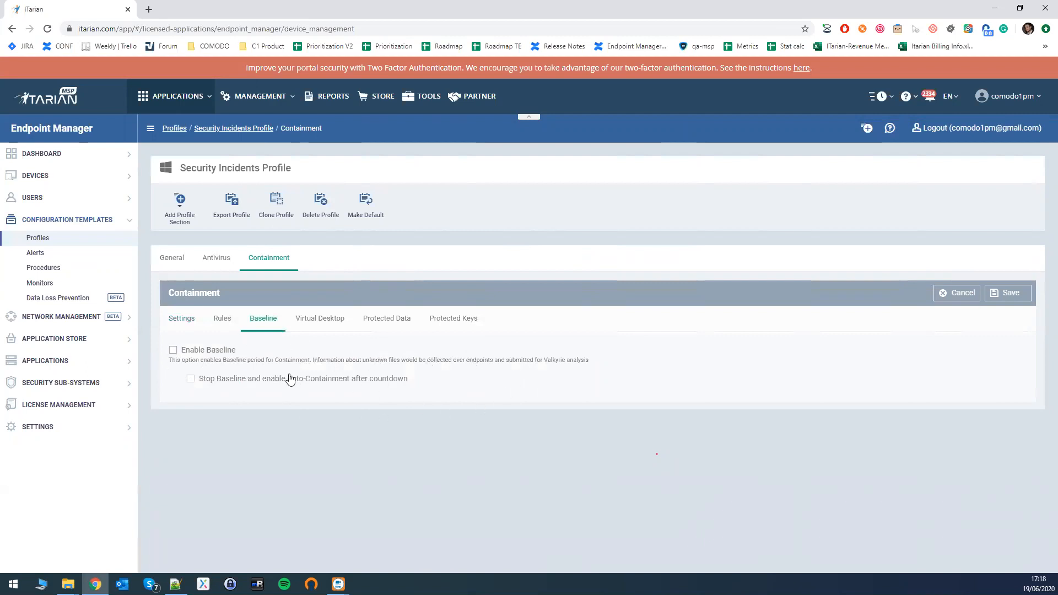
{"action": "left_click", "coordinate": [318, 319]}
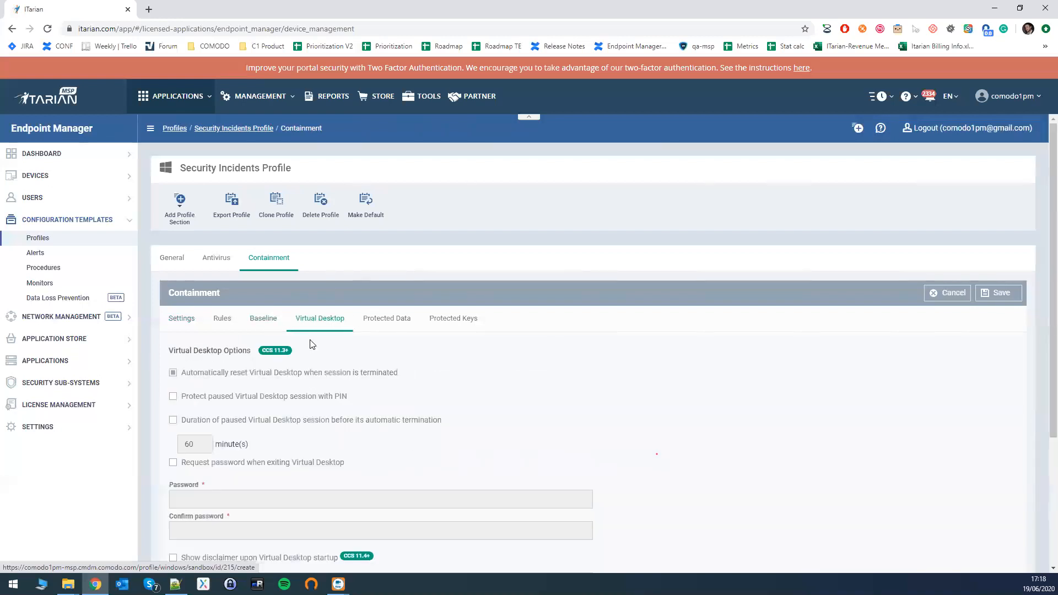
{"action": "left_click", "coordinate": [377, 321]}
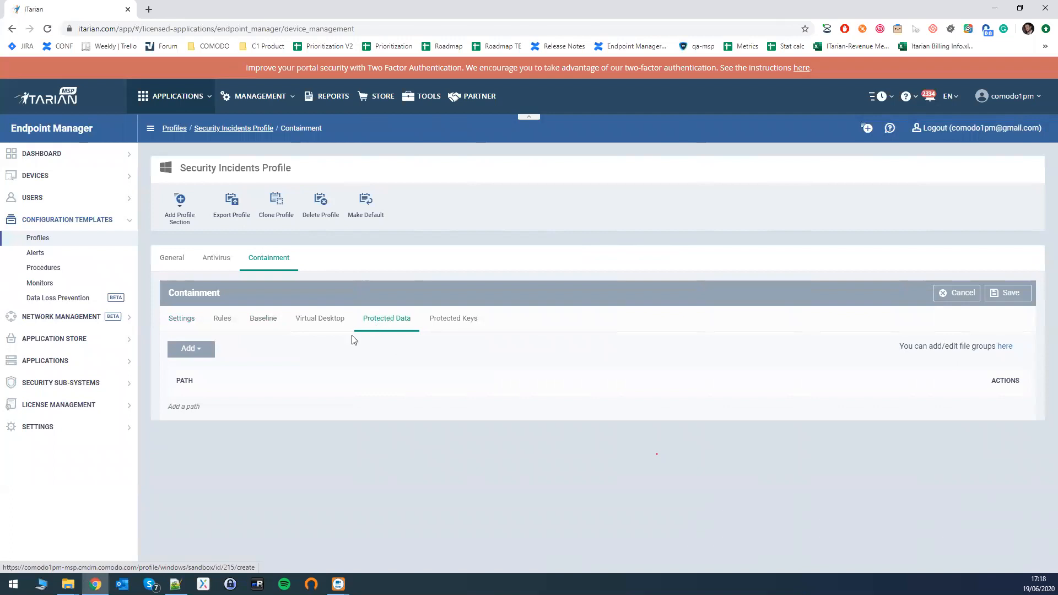
{"action": "left_click", "coordinate": [202, 351]}
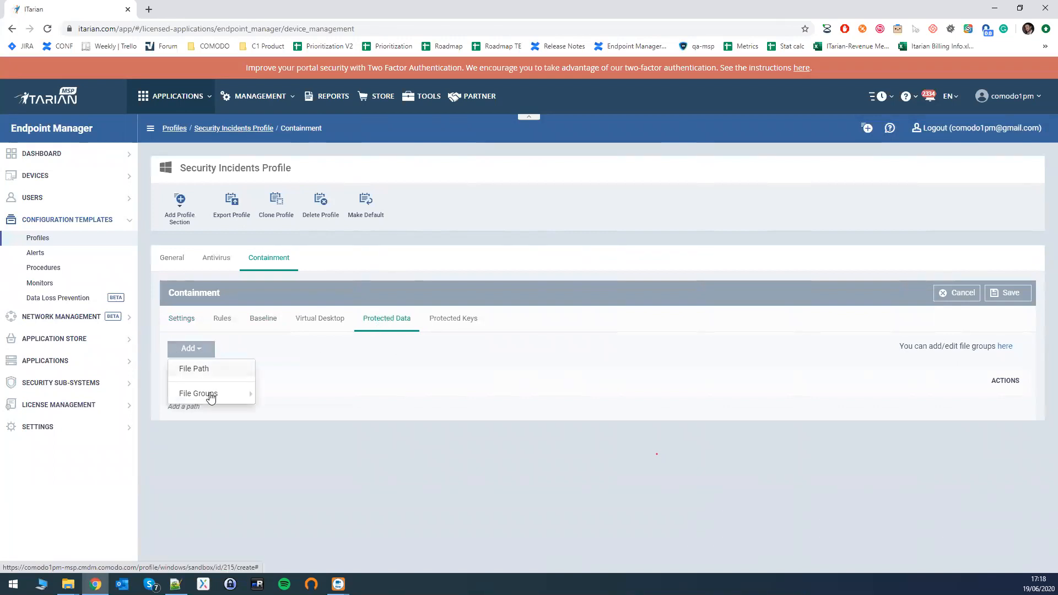
{"action": "left_click", "coordinate": [451, 320]}
{"action": "left_click", "coordinate": [200, 358]}
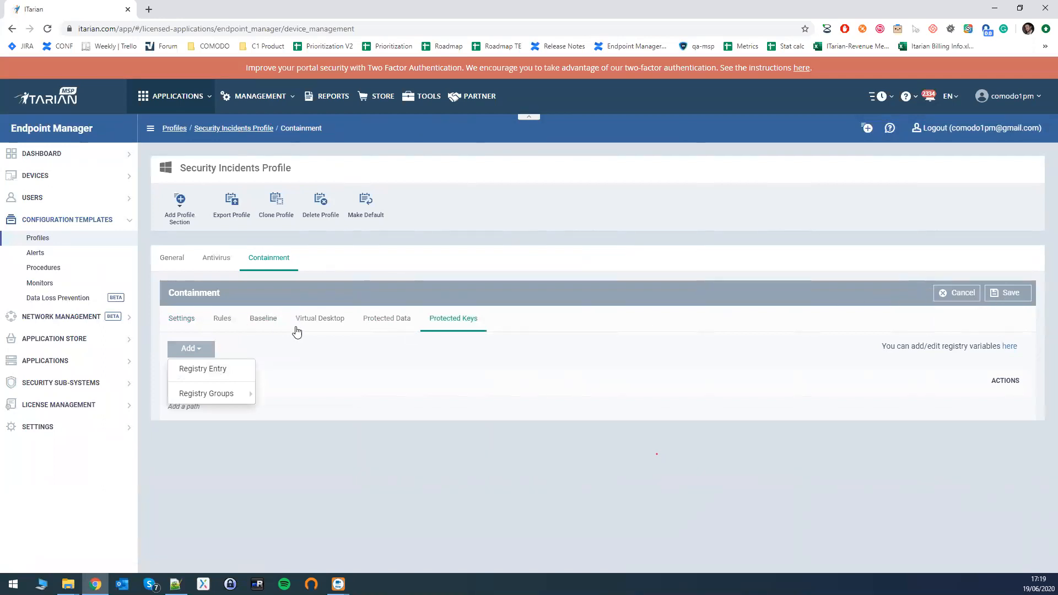
{"action": "left_click", "coordinate": [1009, 296]}
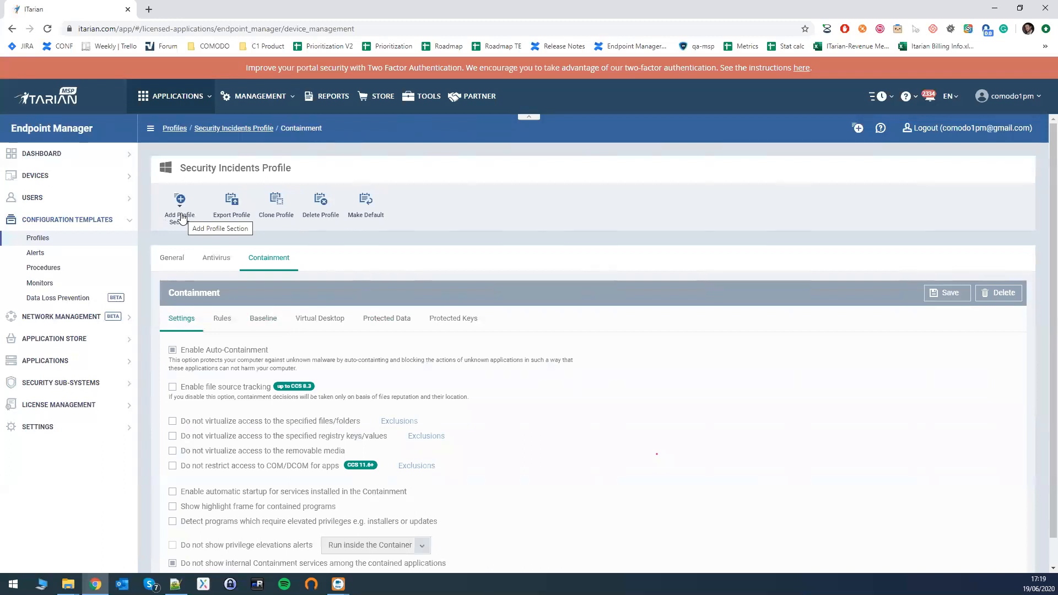
Add an External Devices Control section to the profile and enable notifications when devices are disabled or enabled.
{"action": "left_click", "coordinate": [181, 217]}
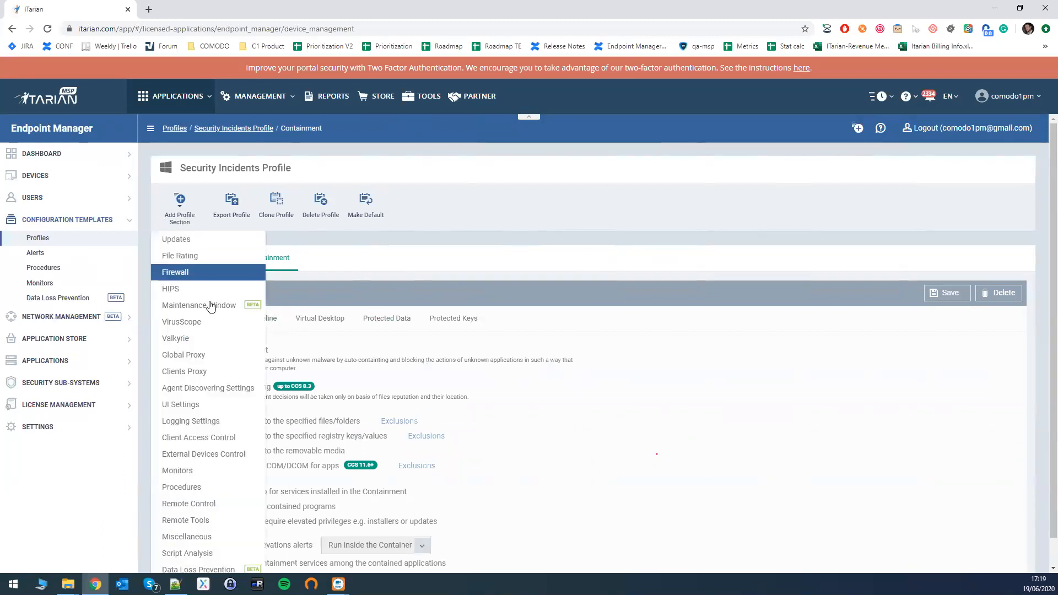
{"action": "scroll", "coordinate": [229, 346], "scroll_direction": "down", "scroll_amount": 1}
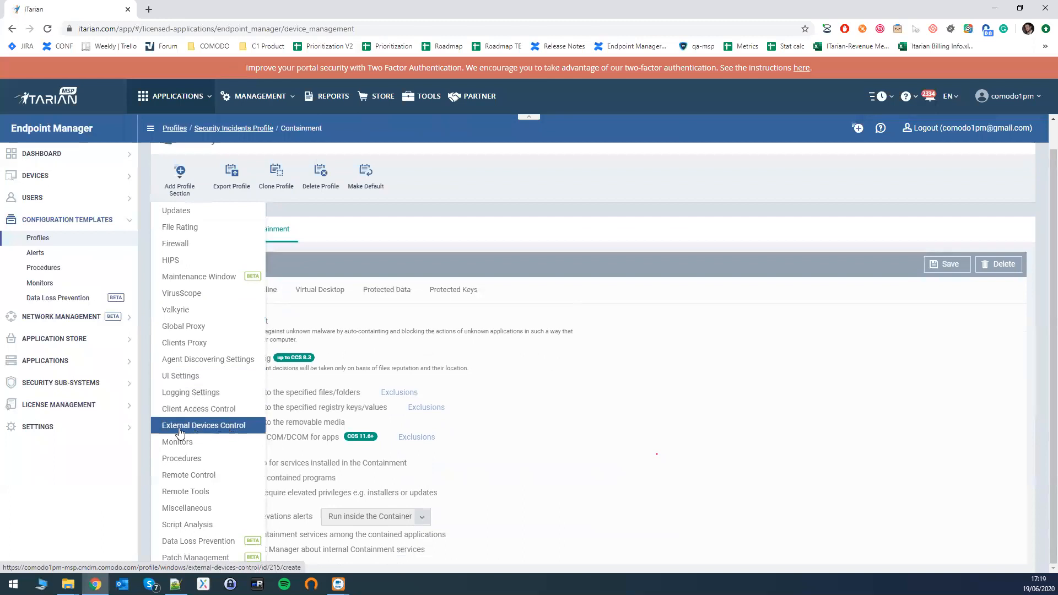
{"action": "left_click", "coordinate": [196, 425]}
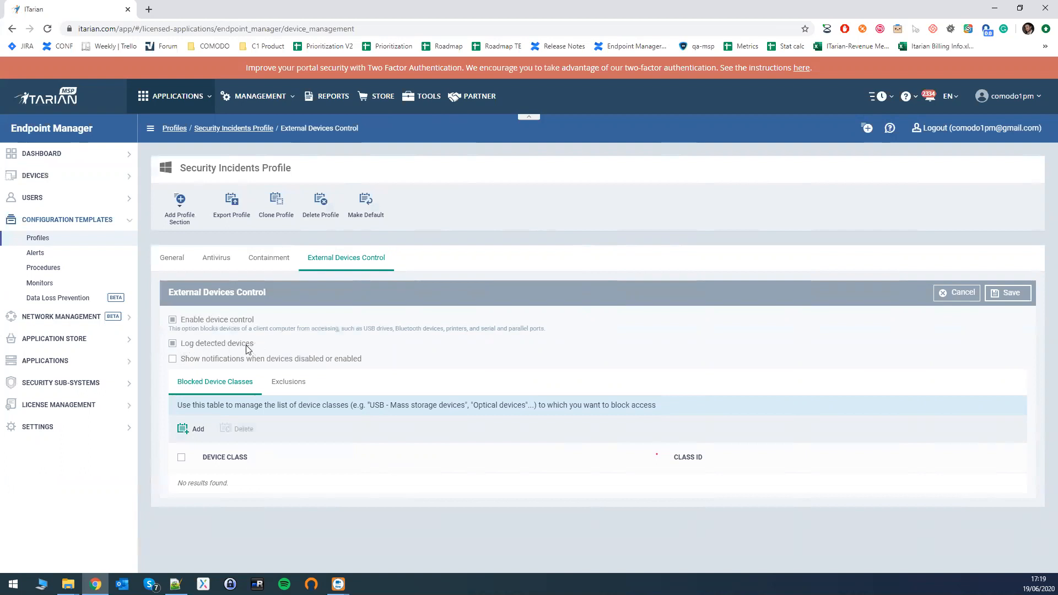
{"action": "left_click", "coordinate": [182, 363]}
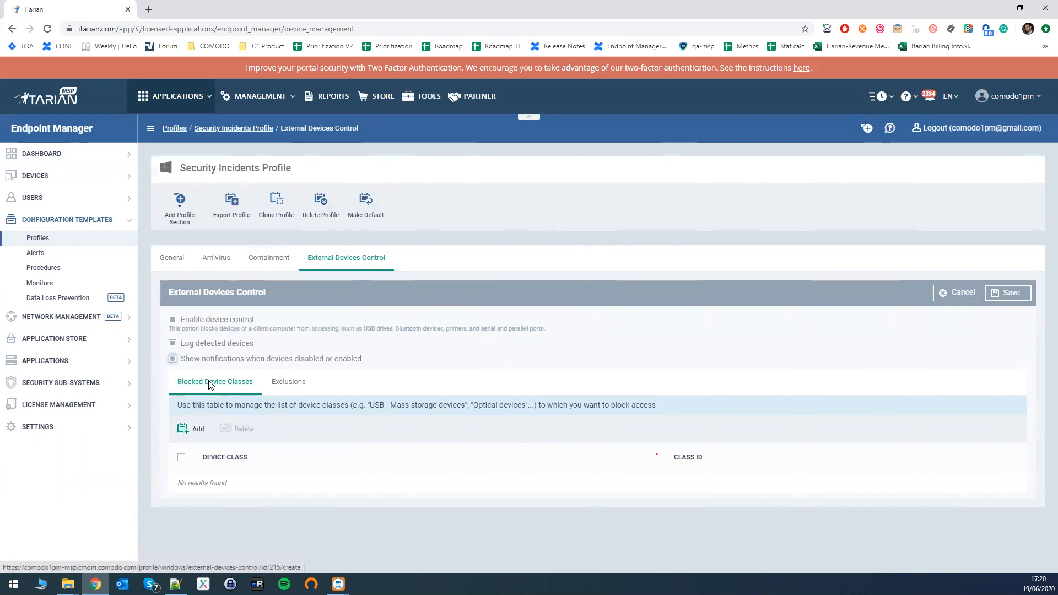
Add USB storage devices to the blocked device classes and save the External Devices Control section.
{"action": "left_click", "coordinate": [190, 431]}
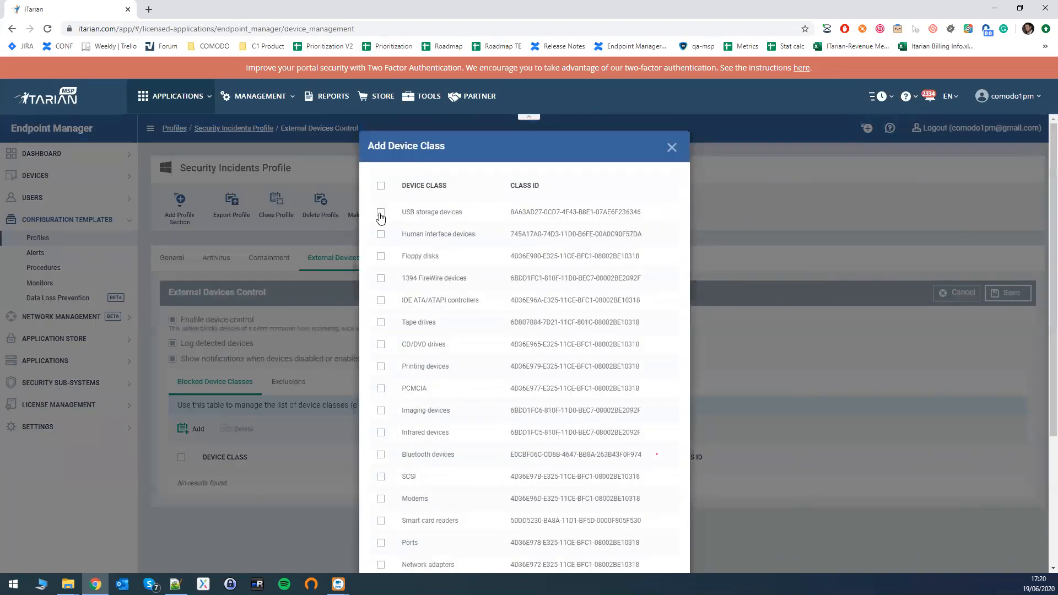
{"action": "left_click", "coordinate": [381, 215]}
{"action": "scroll", "coordinate": [381, 213], "scroll_direction": "down", "scroll_amount": 1}
{"action": "scroll", "coordinate": [380, 164], "scroll_direction": "up", "scroll_amount": 1}
{"action": "scroll", "coordinate": [449, 275], "scroll_direction": "down", "scroll_amount": 3}
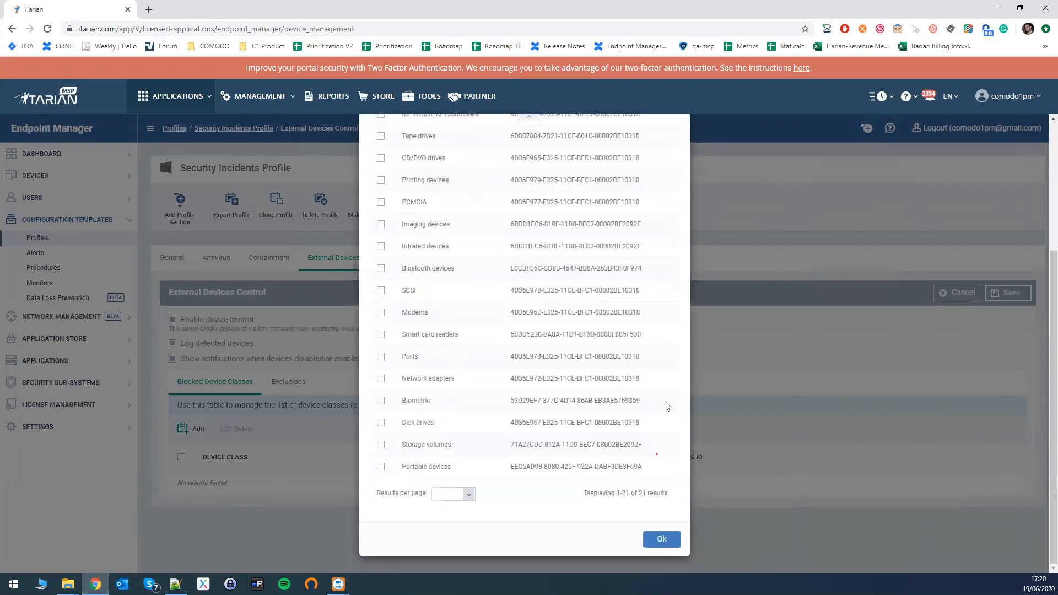
{"action": "left_click", "coordinate": [662, 539]}
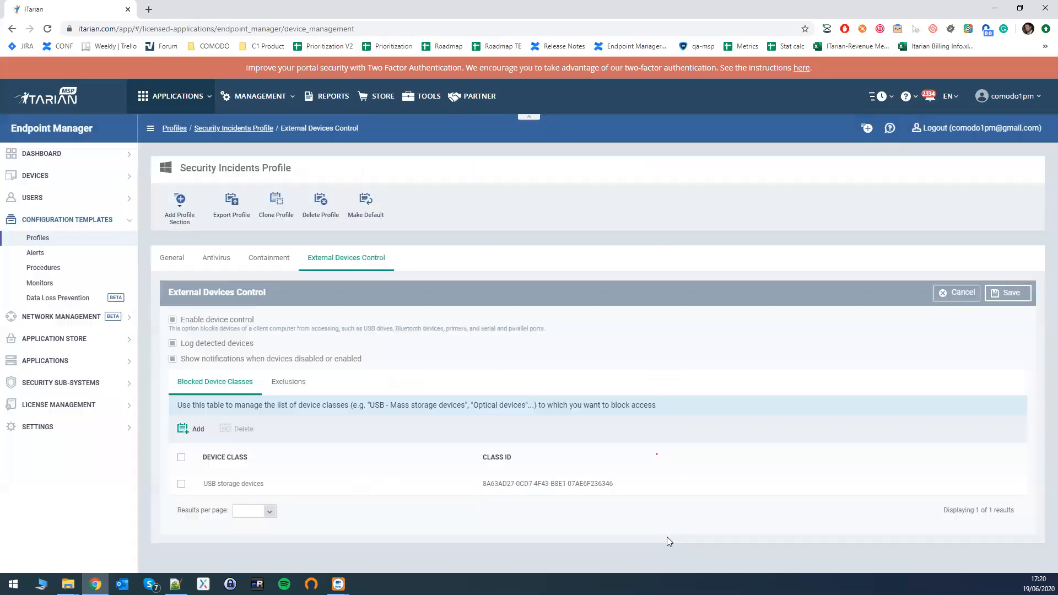
{"action": "left_click", "coordinate": [1010, 295]}
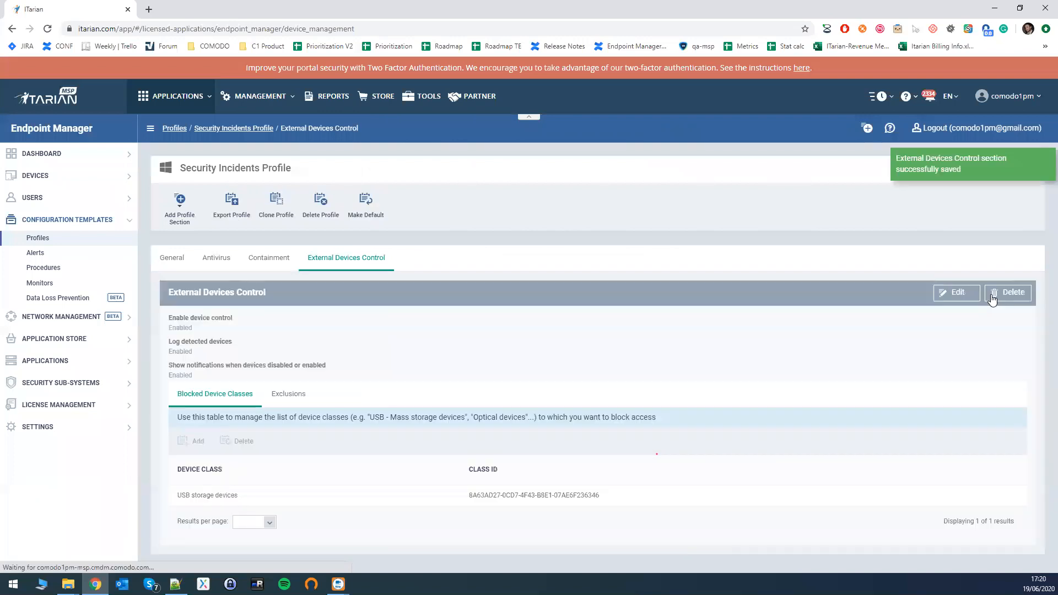
Examine the External Devices Control exclusions and the fields required for adding a device exclusion, leaving the list unchanged.
{"action": "left_click", "coordinate": [283, 397]}
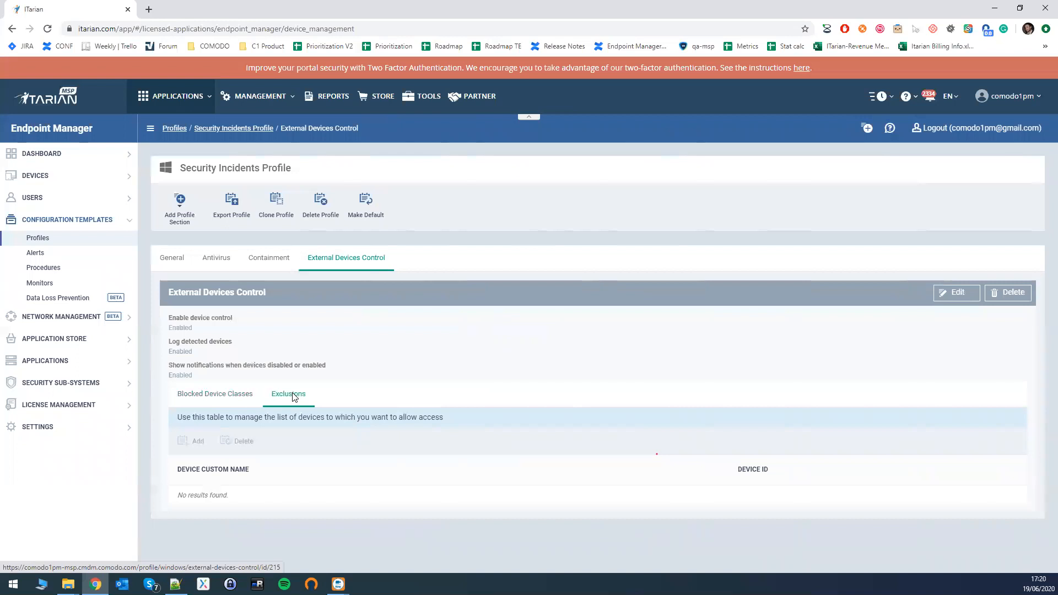
{"action": "left_click", "coordinate": [947, 292]}
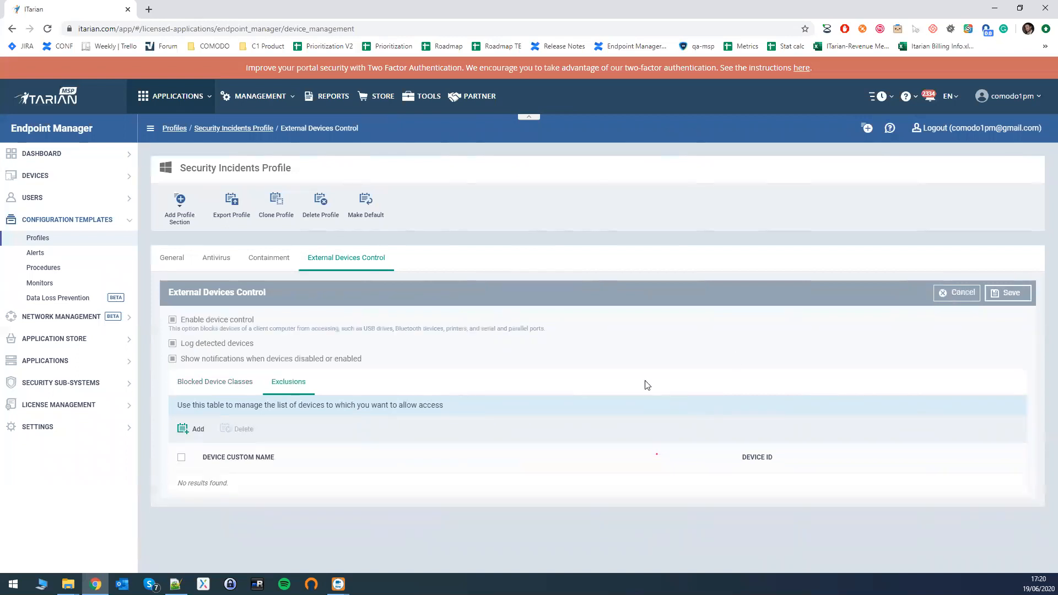
{"action": "left_click", "coordinate": [185, 431]}
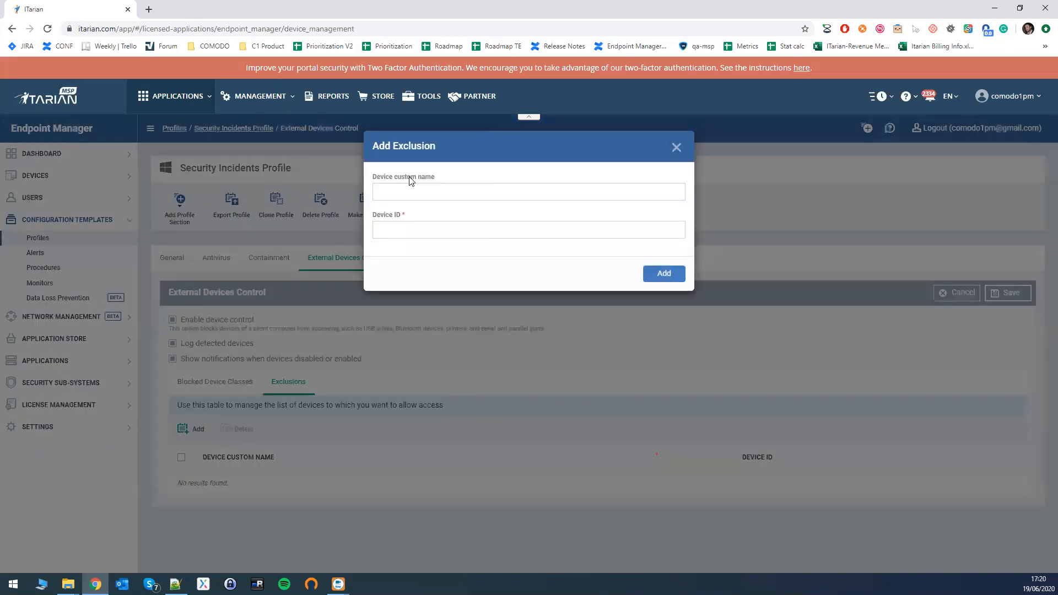
{"action": "left_click", "coordinate": [395, 231]}
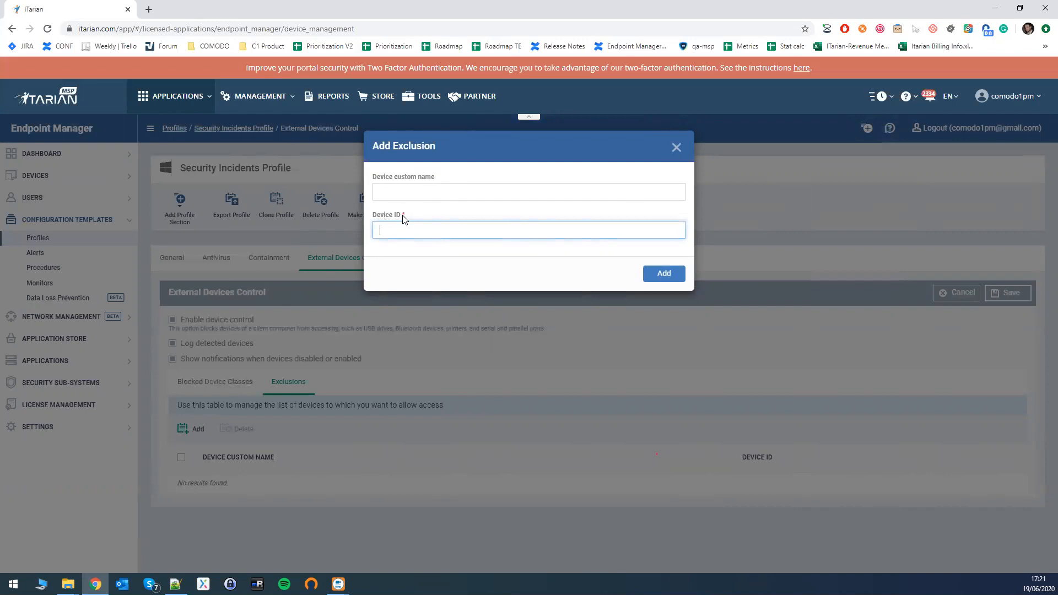
{"action": "left_click", "coordinate": [676, 148]}
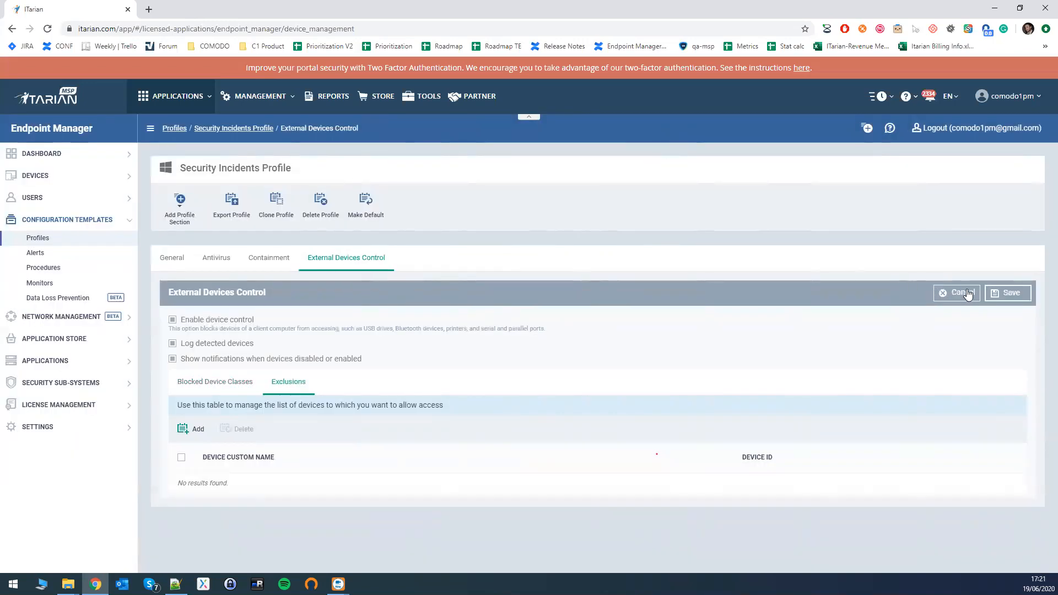
{"action": "left_click", "coordinate": [1003, 296]}
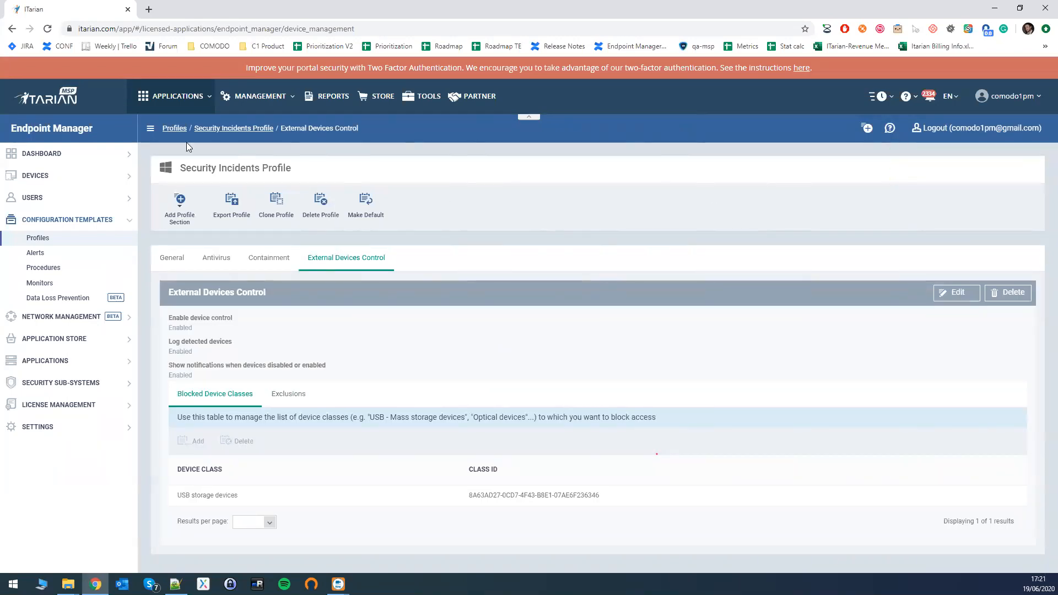
Add a Patch management section to the profile, keep operating system and third-party application patching turned on, and save the section.
{"action": "left_click", "coordinate": [186, 218]}
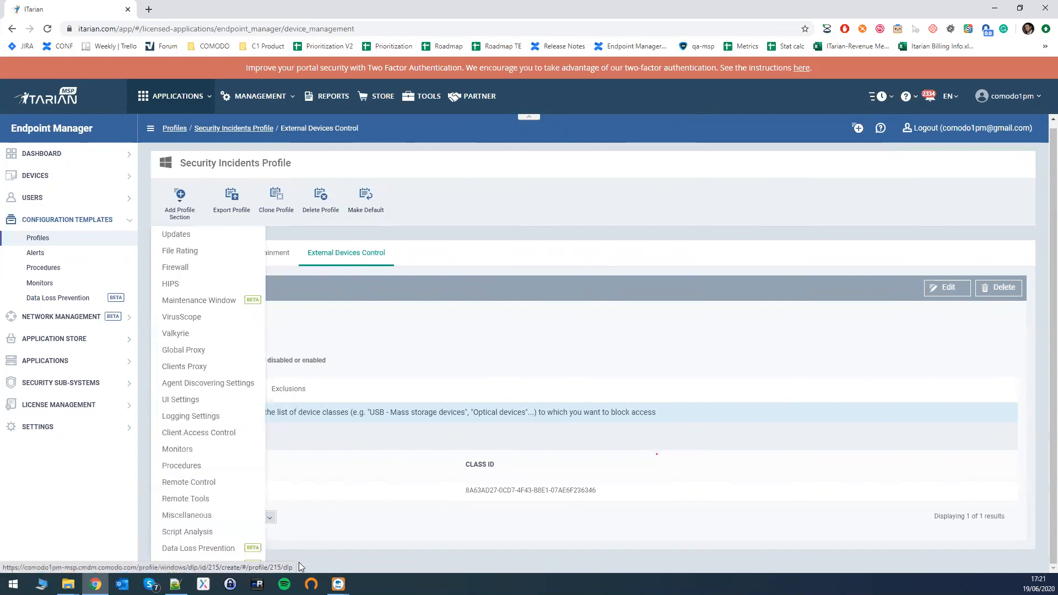
{"action": "left_click", "coordinate": [209, 565]}
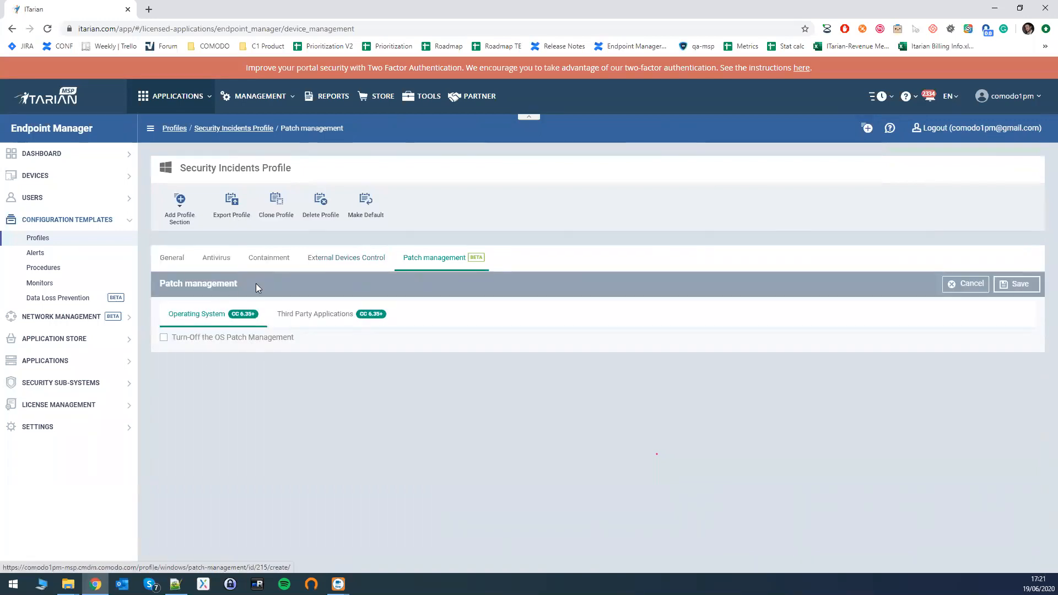
{"action": "left_click", "coordinate": [318, 314]}
{"action": "left_click", "coordinate": [223, 316]}
{"action": "left_click_drag", "start_coordinate": [168, 338], "coordinate": [208, 342]}
{"action": "left_click", "coordinate": [275, 316]}
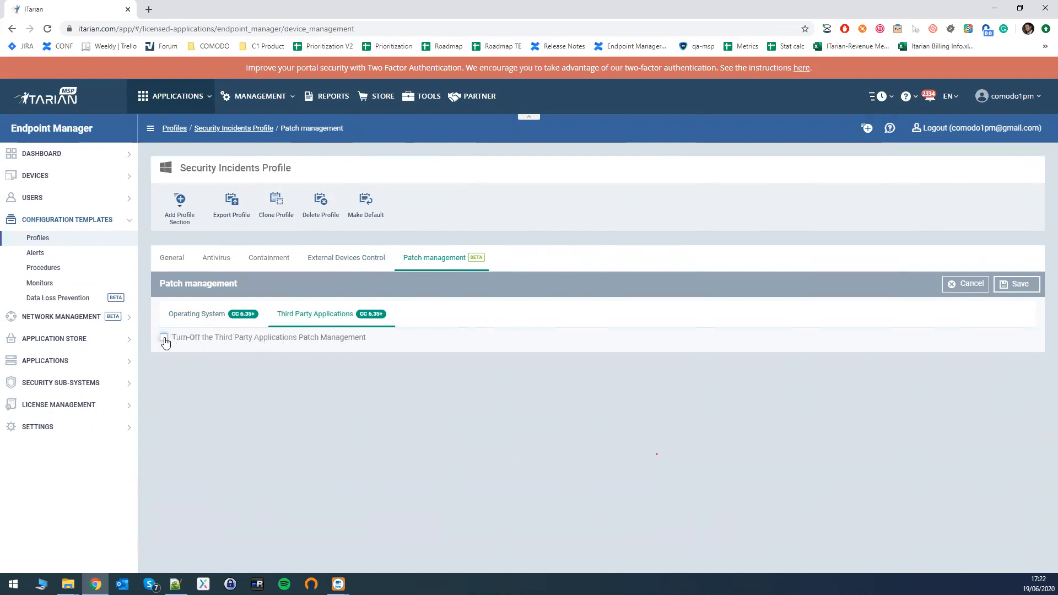
{"action": "left_click", "coordinate": [190, 315]}
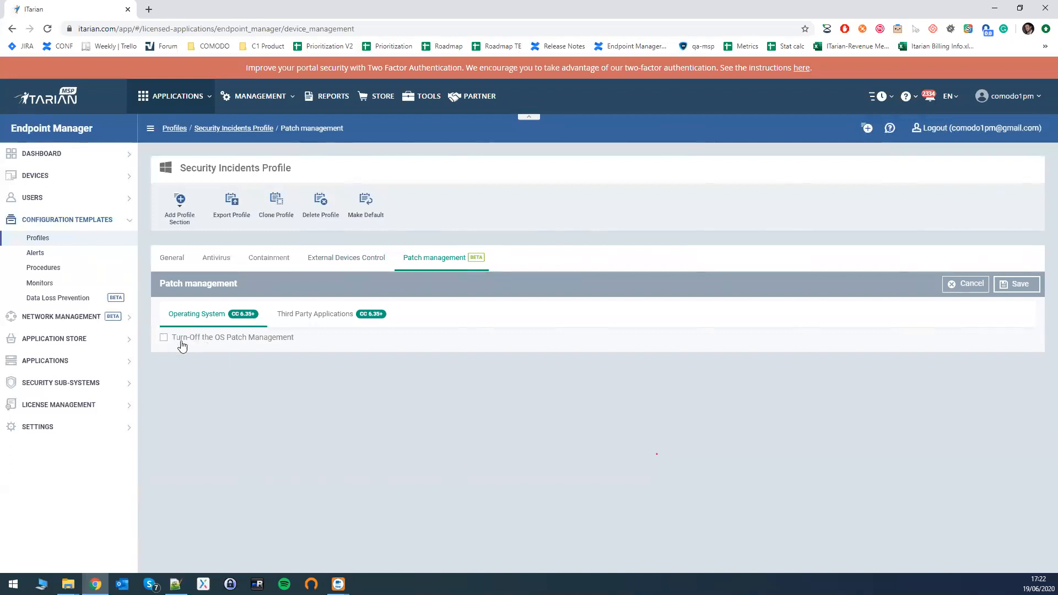
{"action": "left_click", "coordinate": [164, 337]}
{"action": "left_click", "coordinate": [1013, 285]}
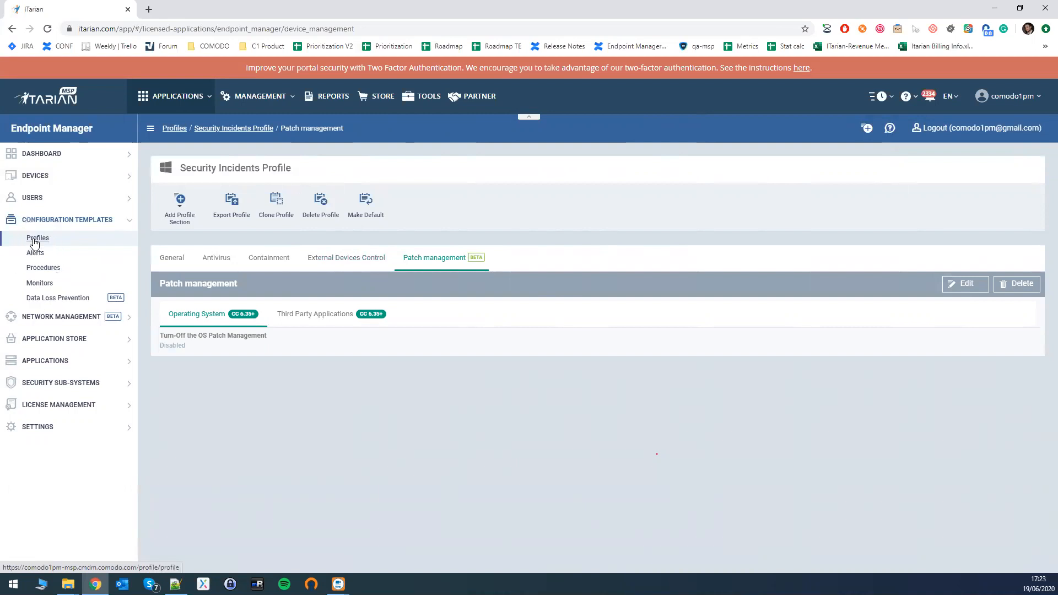
Assign the Security Incidents Profile to the device ***HOST-2***DESKTOP-RHFMULD from the device list and save the assignment.
{"action": "left_click", "coordinate": [47, 181]}
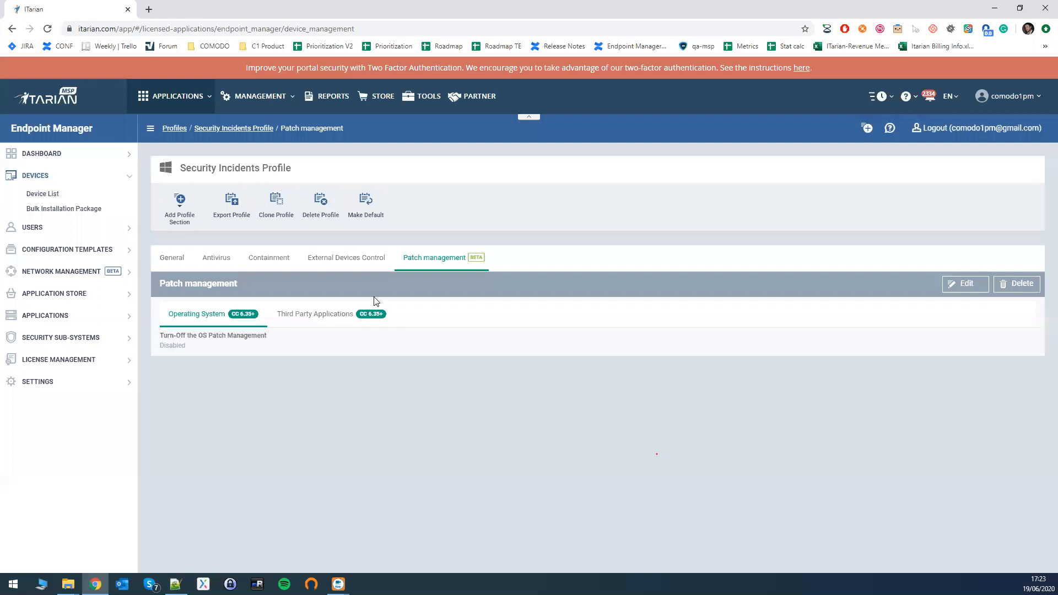
{"action": "left_click", "coordinate": [49, 196]}
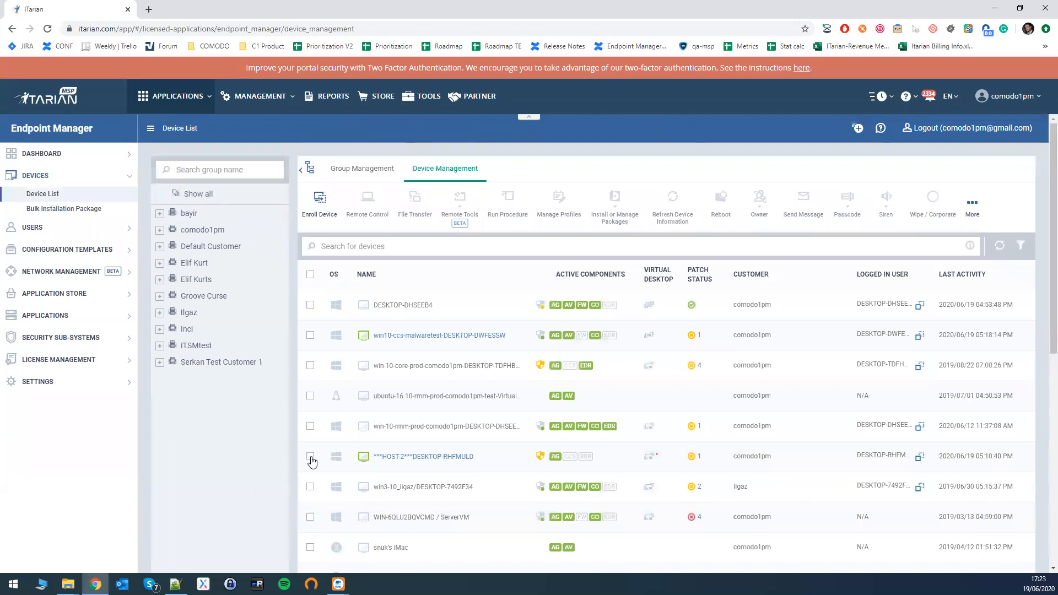
{"action": "left_click", "coordinate": [311, 457]}
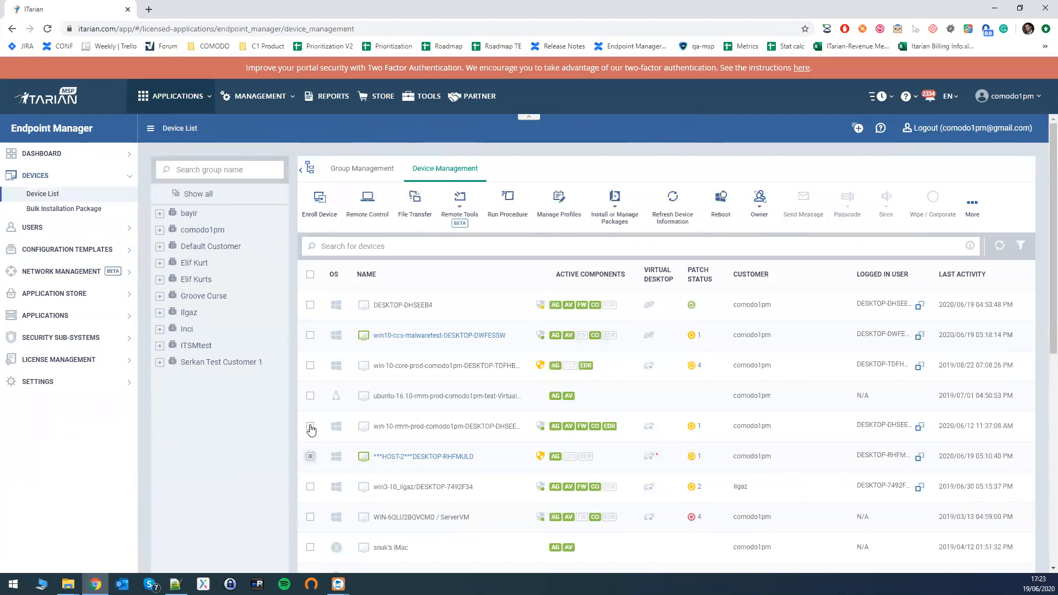
{"action": "left_click", "coordinate": [558, 209]}
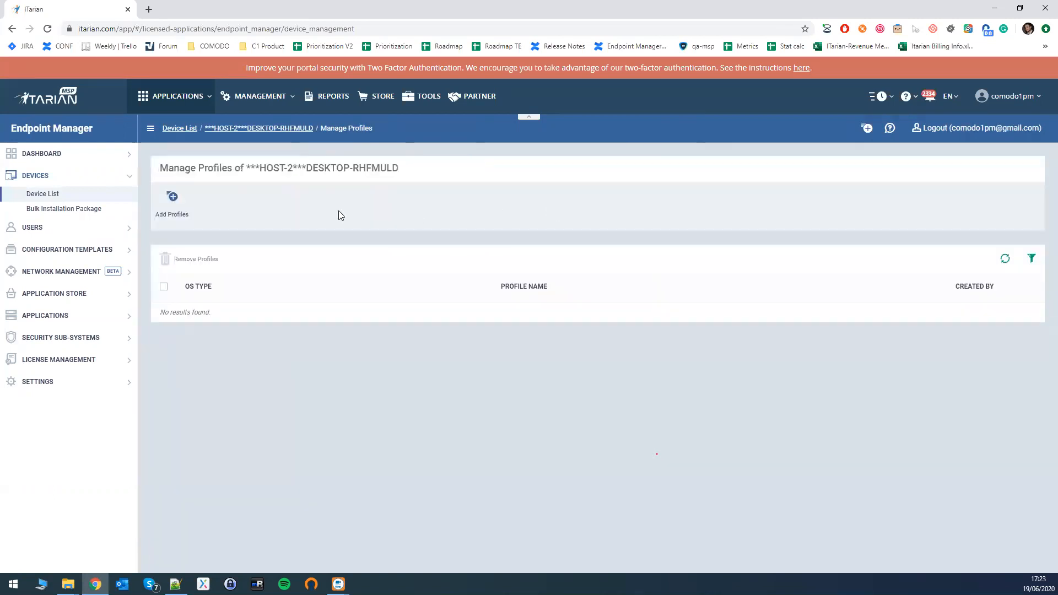
{"action": "left_click", "coordinate": [170, 205]}
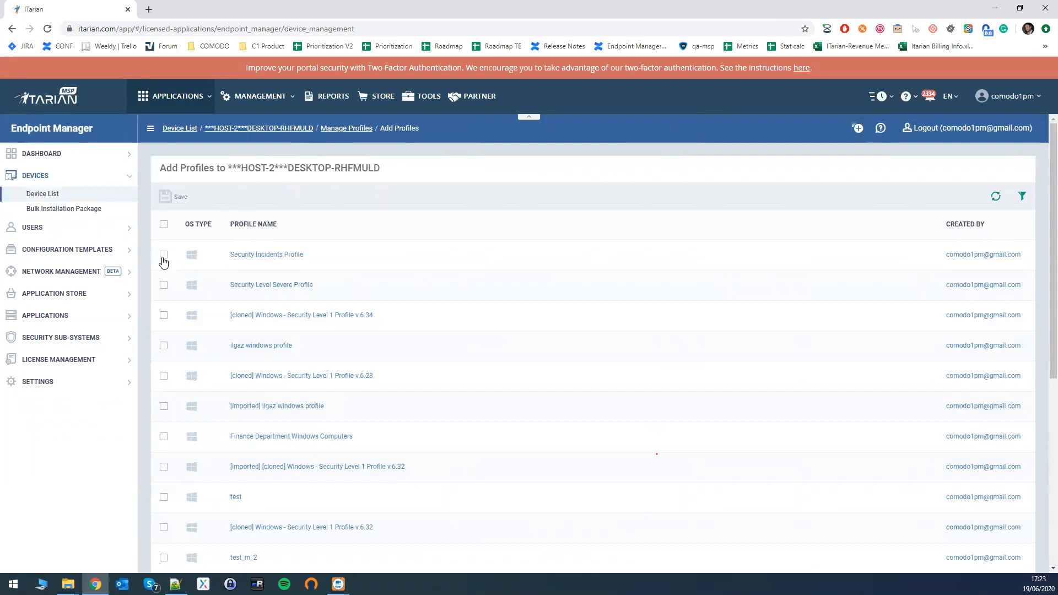
{"action": "left_click", "coordinate": [164, 254]}
{"action": "left_click", "coordinate": [164, 284]}
{"action": "left_click", "coordinate": [164, 285]}
{"action": "left_click", "coordinate": [174, 198]}
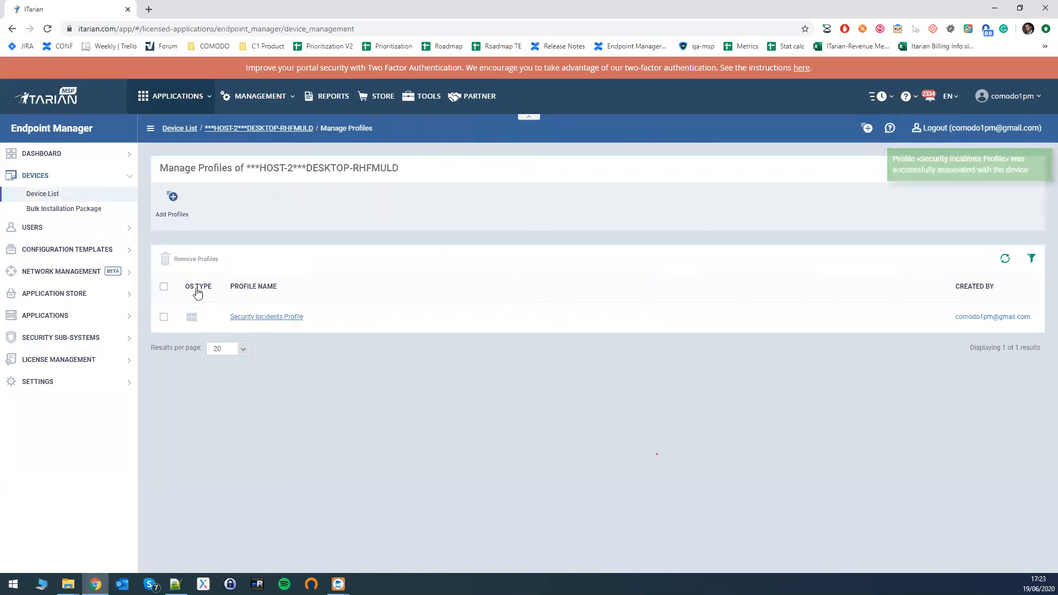
Check the association status of the Security Incidents Profile in the associated profiles of ***HOST-2***DESKTOP-RHFMULD.
{"action": "left_click", "coordinate": [47, 197]}
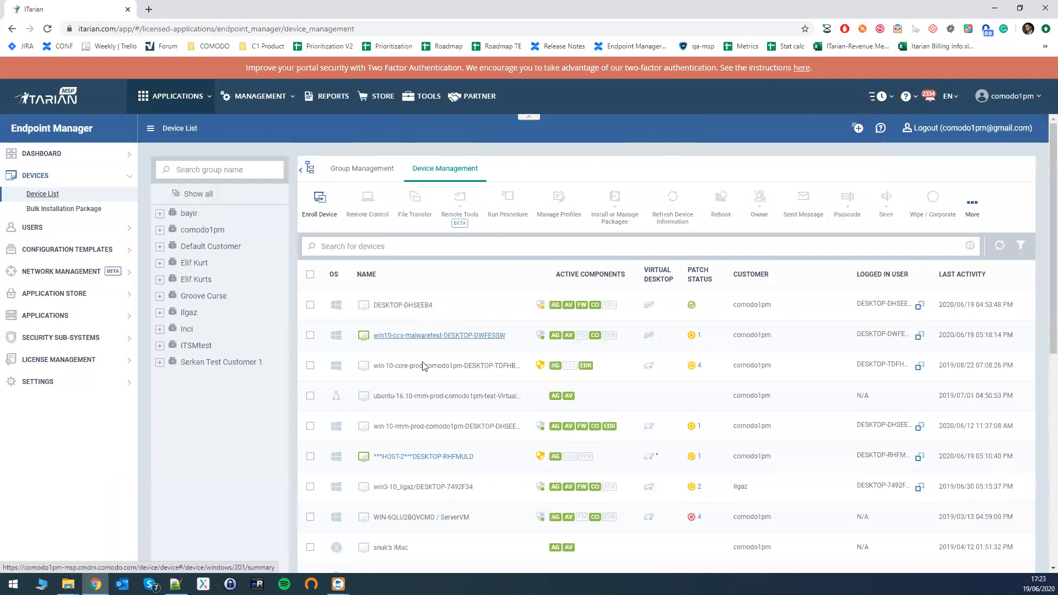
{"action": "left_click", "coordinate": [396, 458]}
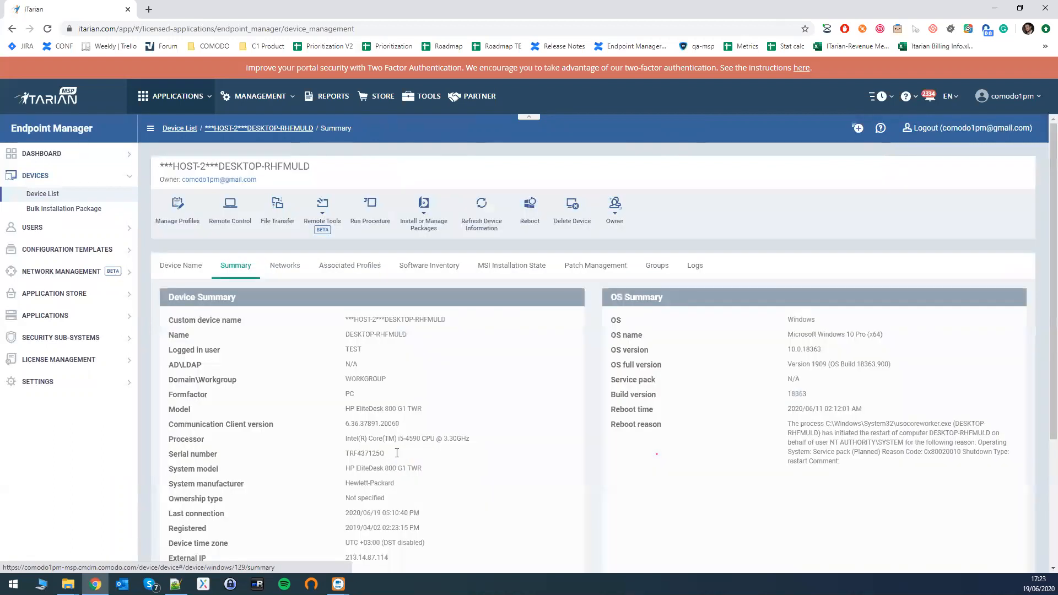
{"action": "left_click", "coordinate": [345, 268]}
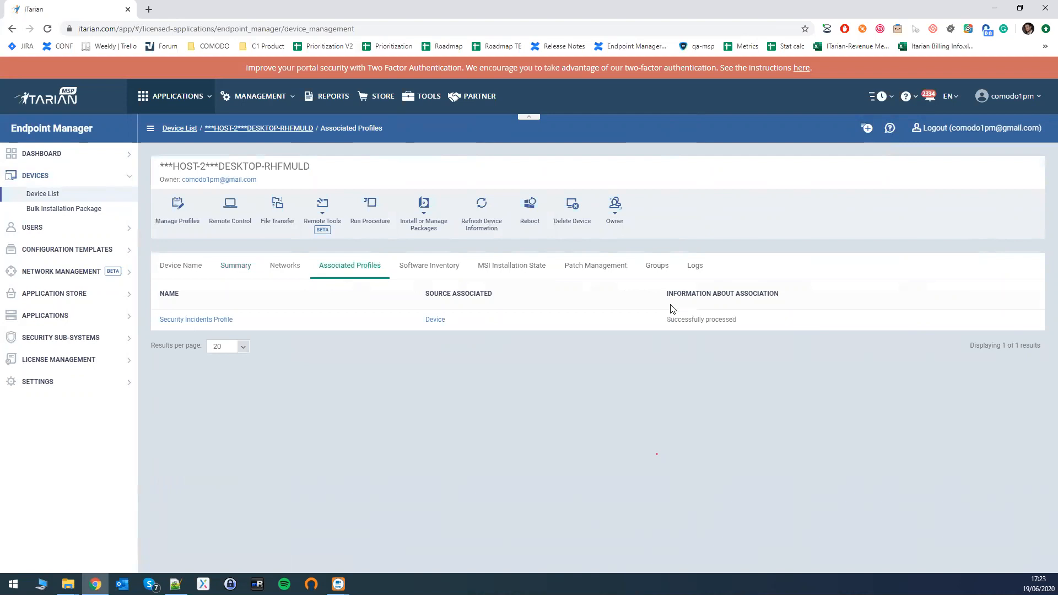
{"action": "left_click_drag", "start_coordinate": [687, 319], "coordinate": [745, 325]}
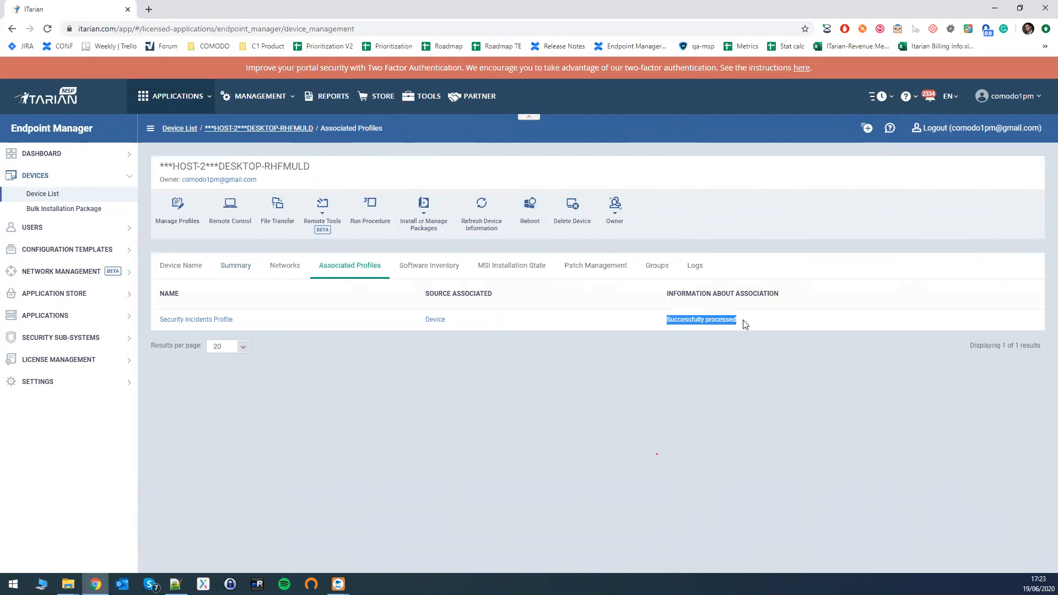
{"action": "left_click", "coordinate": [675, 323]}
{"action": "left_click_drag", "start_coordinate": [668, 321], "coordinate": [743, 321]}
Generate a Windows Antivirus Report, a Windows Malware List Report and a Windows Top Malware Report.
{"action": "left_click", "coordinate": [52, 155]}
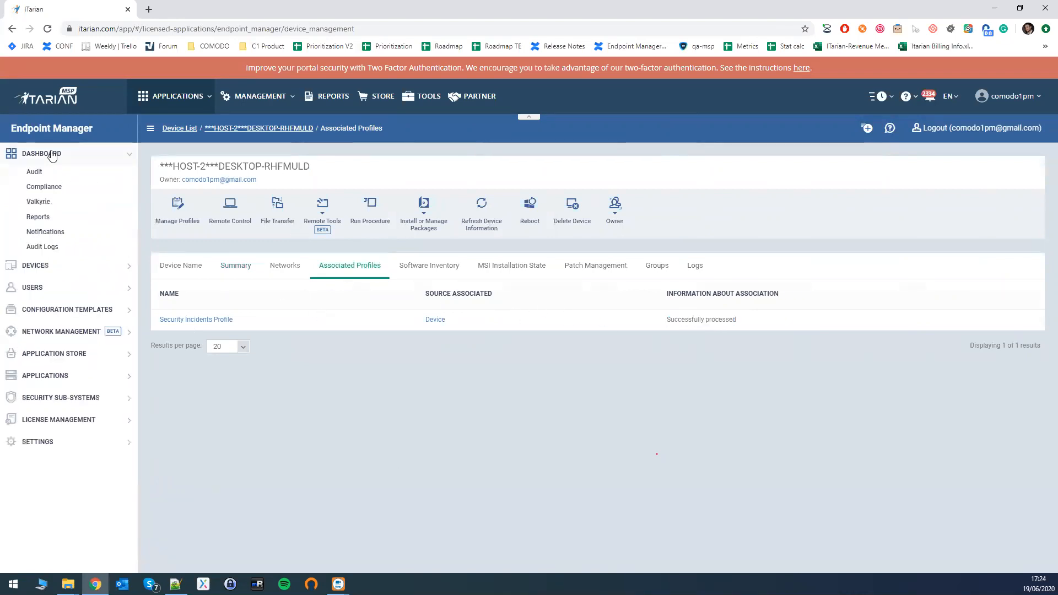
{"action": "left_click", "coordinate": [38, 218]}
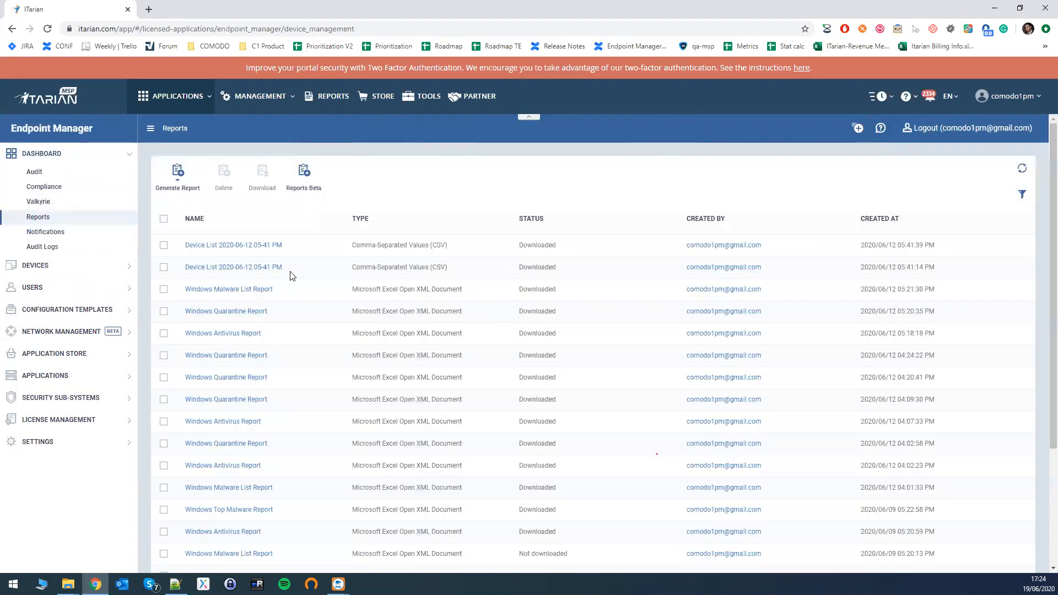
{"action": "left_click", "coordinate": [174, 182]}
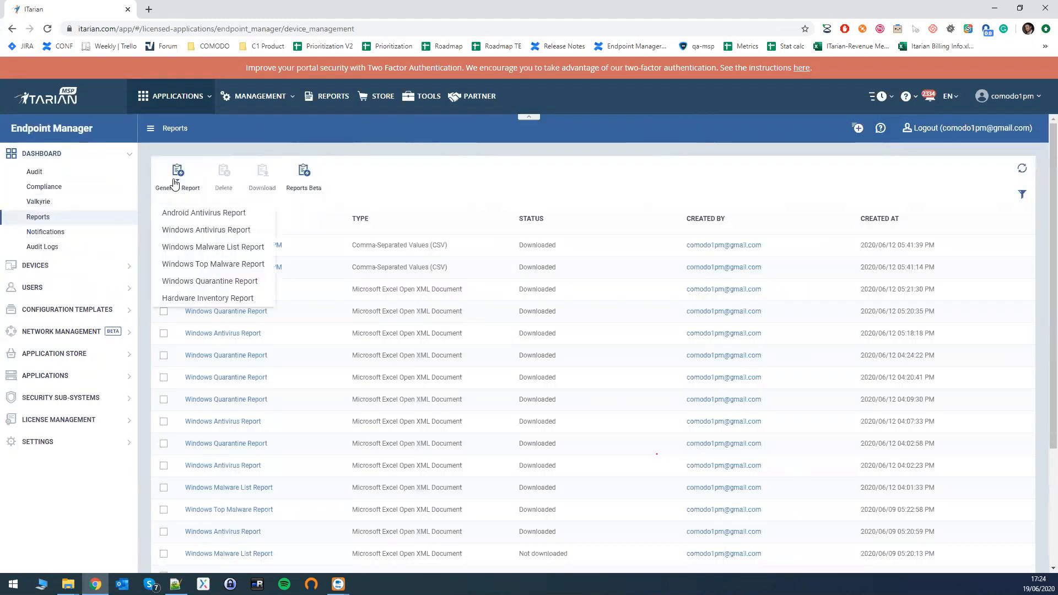
{"action": "left_click", "coordinate": [207, 231]}
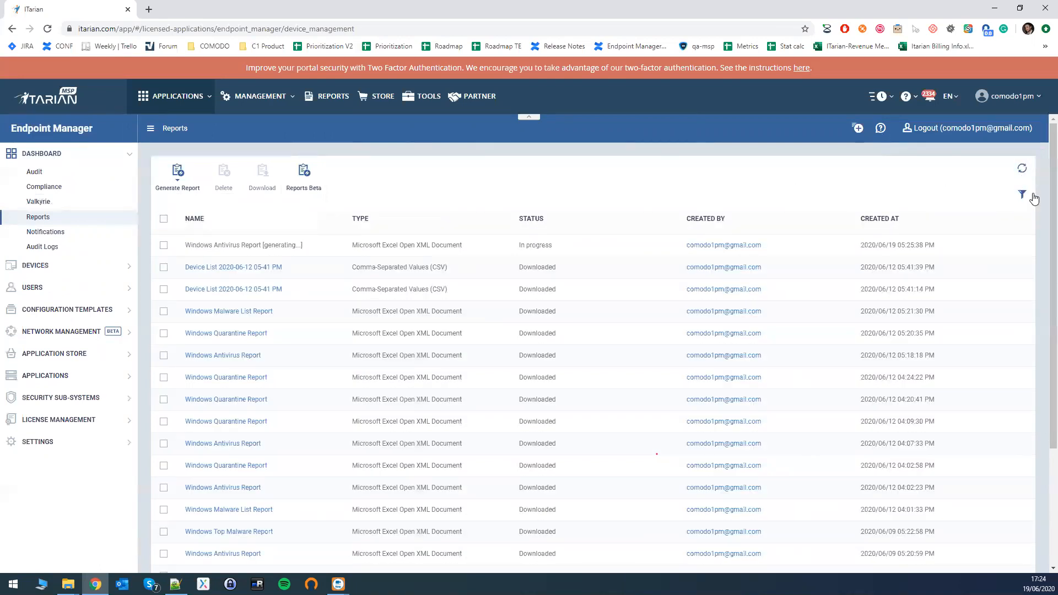
{"action": "left_click", "coordinate": [171, 186]}
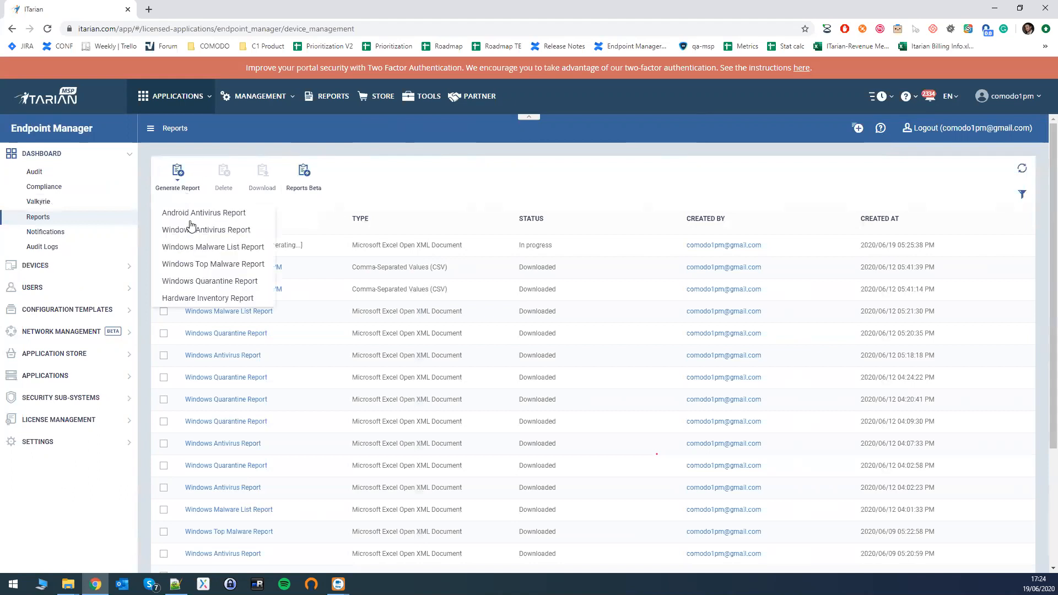
{"action": "left_click", "coordinate": [204, 251]}
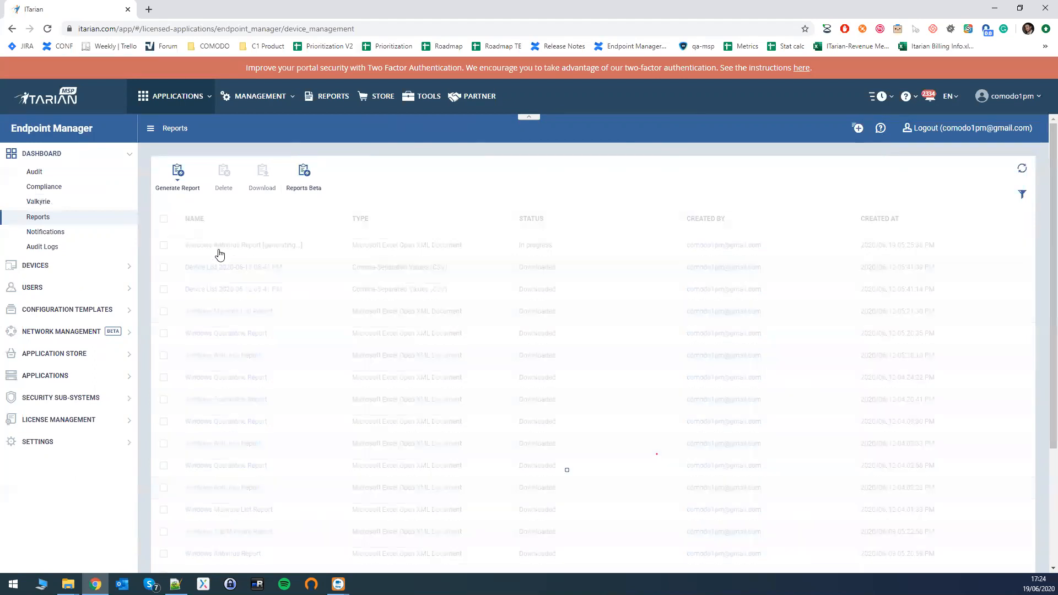
{"action": "left_click", "coordinate": [177, 182]}
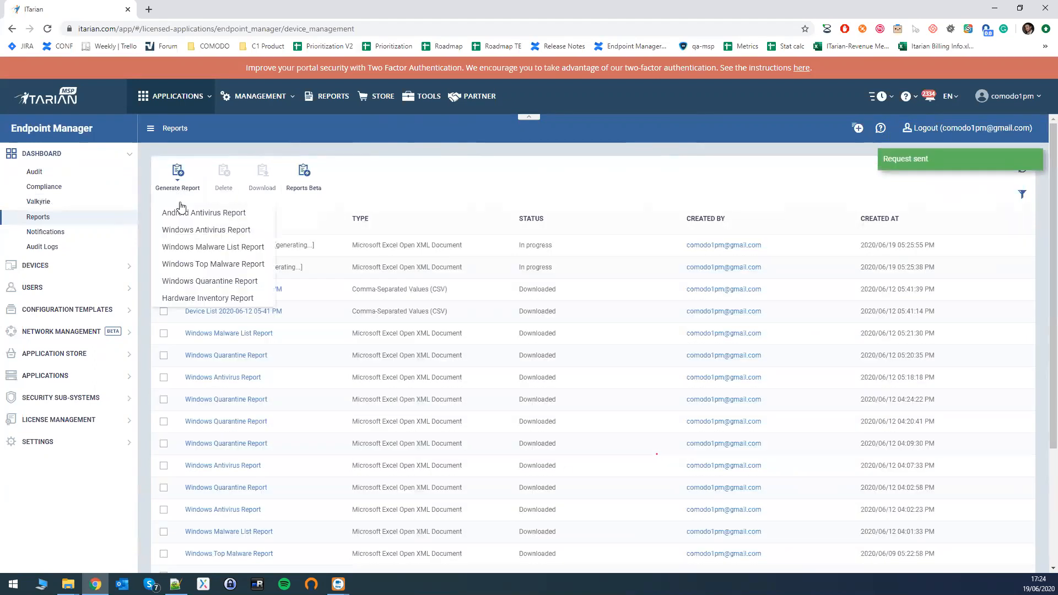
{"action": "left_click", "coordinate": [208, 267]}
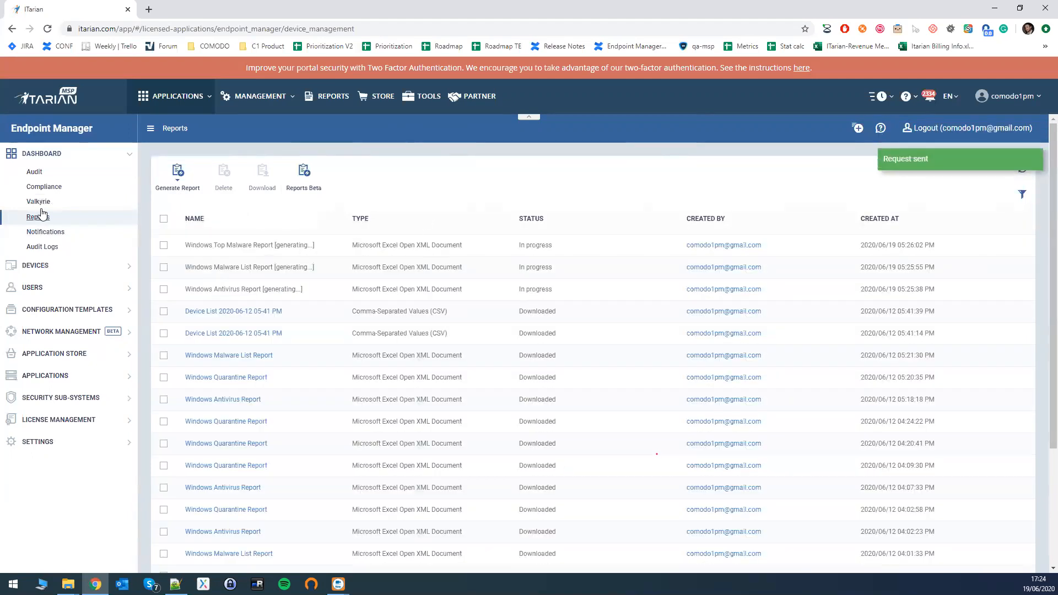
Refresh the report list, download the newly generated Windows Antivirus Report and open the file in Excel.
{"action": "left_click", "coordinate": [1023, 173]}
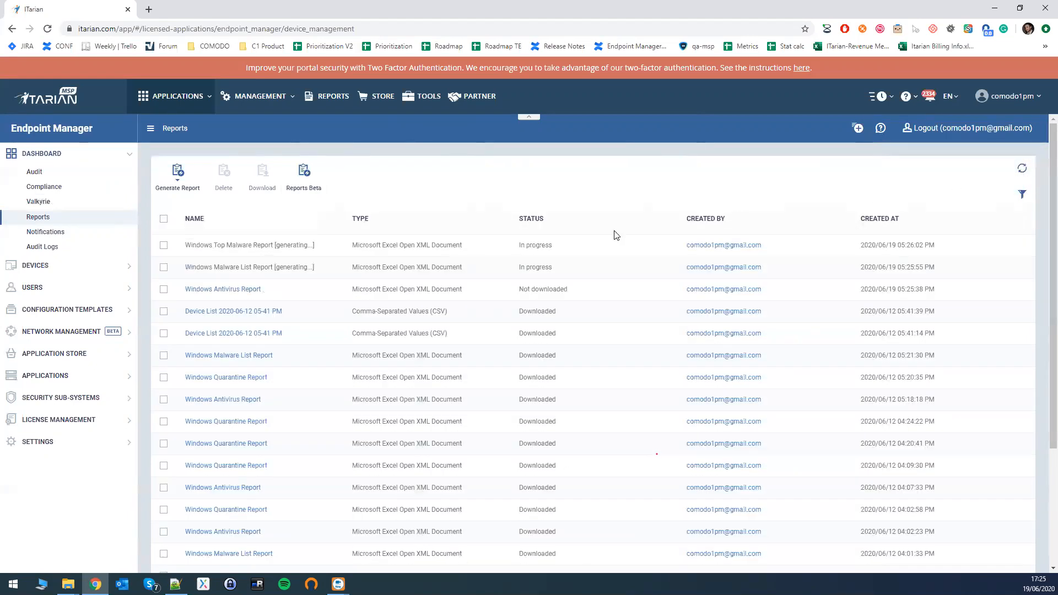
{"action": "left_click", "coordinate": [230, 290]}
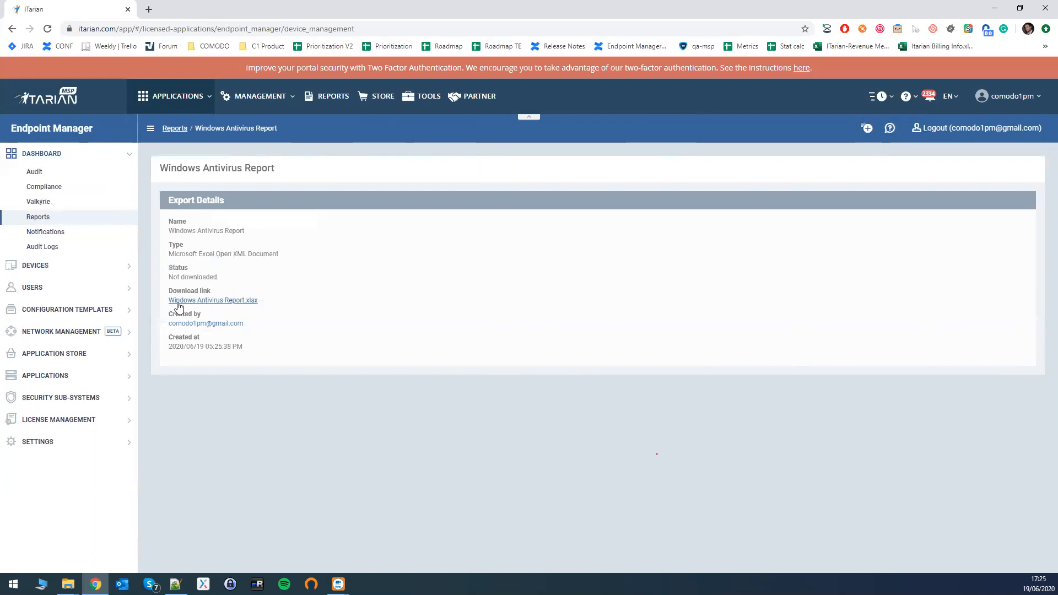
{"action": "left_click", "coordinate": [210, 301]}
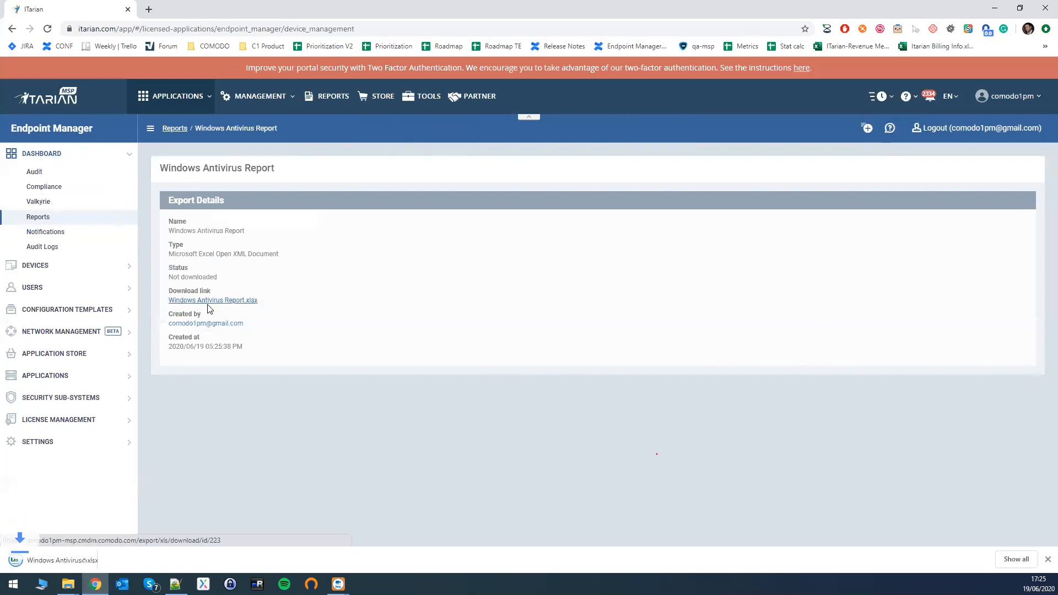
{"action": "left_click", "coordinate": [81, 561]}
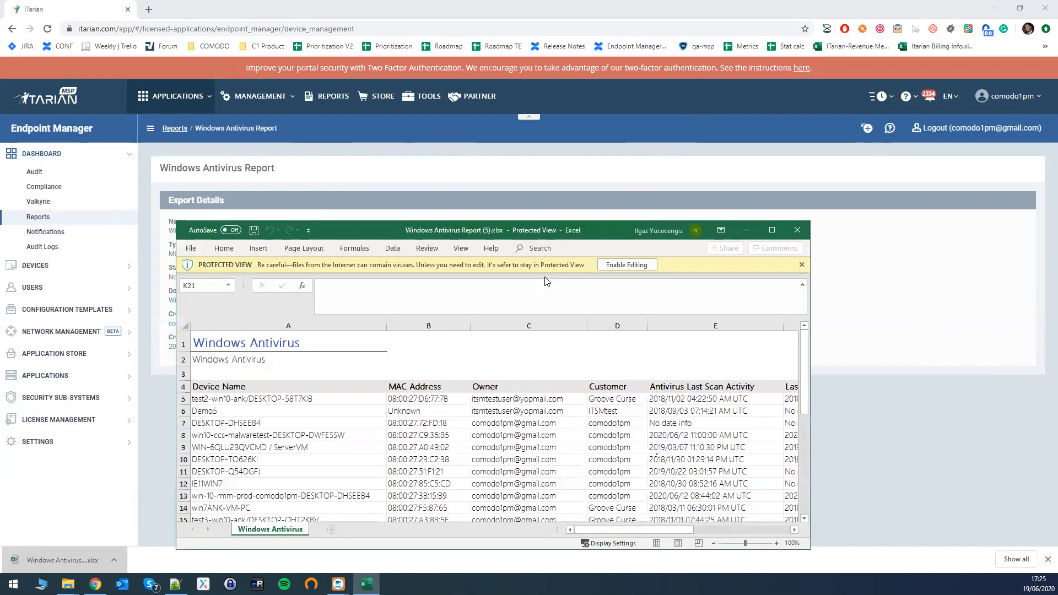
Examine the antivirus report's malware presence, infected devices, MAC addresses and last scan activity, and close the workbook.
{"action": "left_click", "coordinate": [771, 230]}
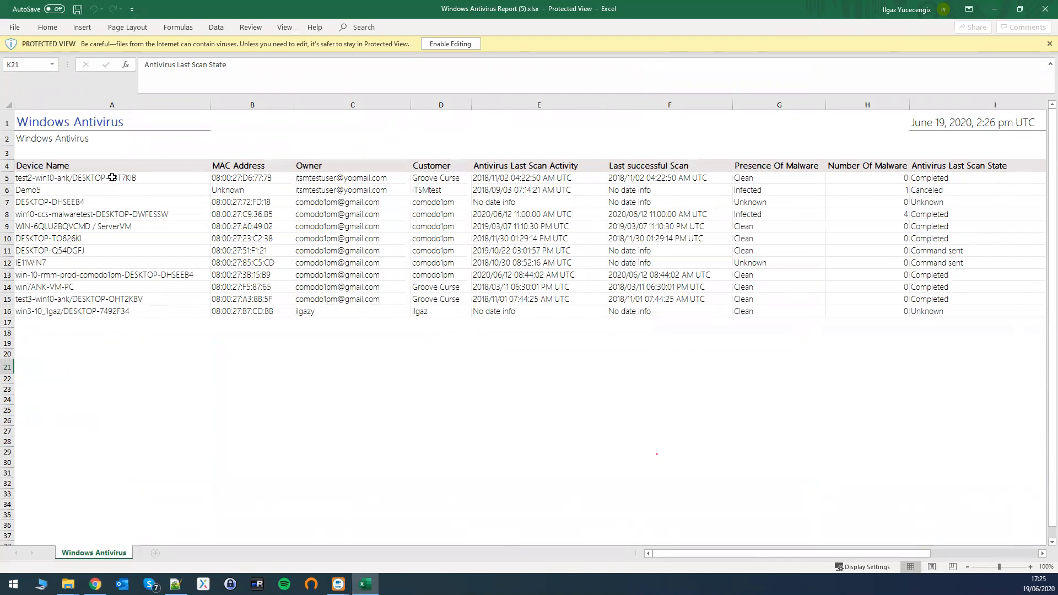
{"action": "mouse_move", "coordinate": [765, 177]}
{"action": "left_mouse_down"}
{"action": "mouse_move", "coordinate": [769, 215]}
{"action": "mouse_move", "coordinate": [776, 178]}
{"action": "left_mouse_up"}
{"action": "left_click", "coordinate": [768, 166]}
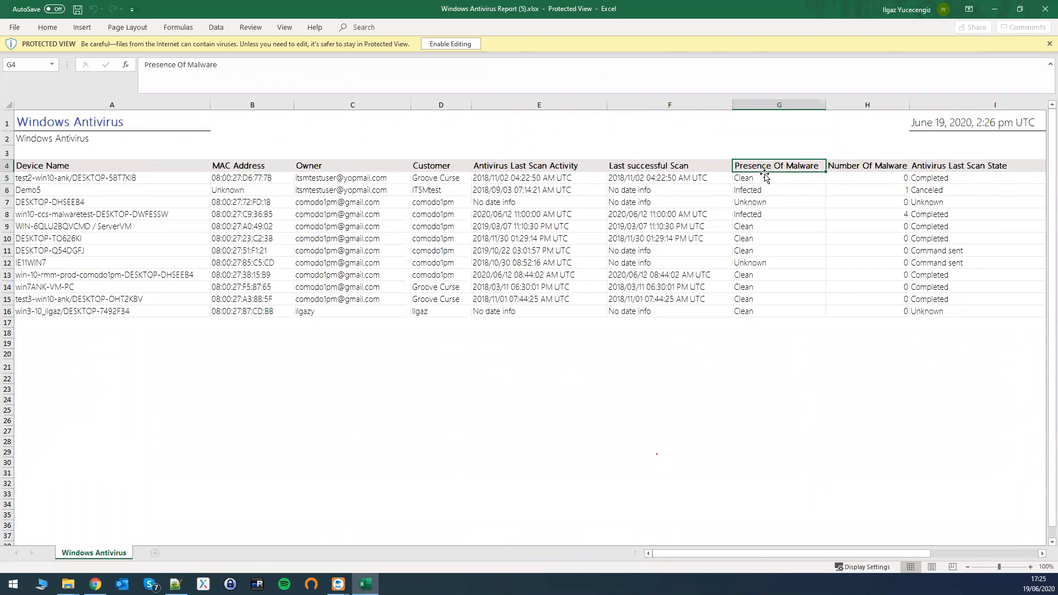
{"action": "left_click_drag", "start_coordinate": [765, 180], "coordinate": [771, 310]}
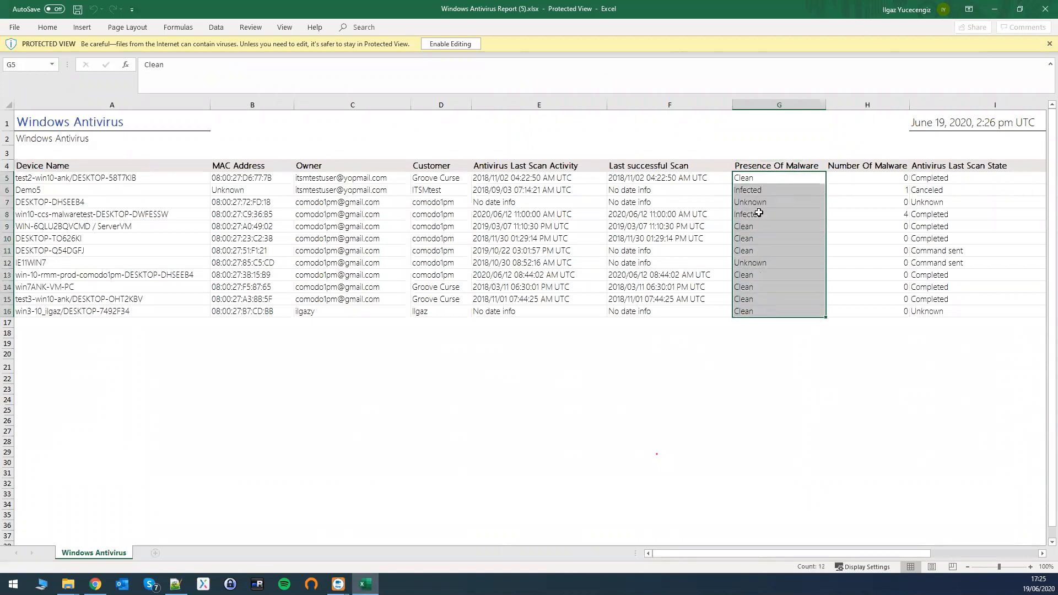
{"action": "left_click", "coordinate": [755, 189]}
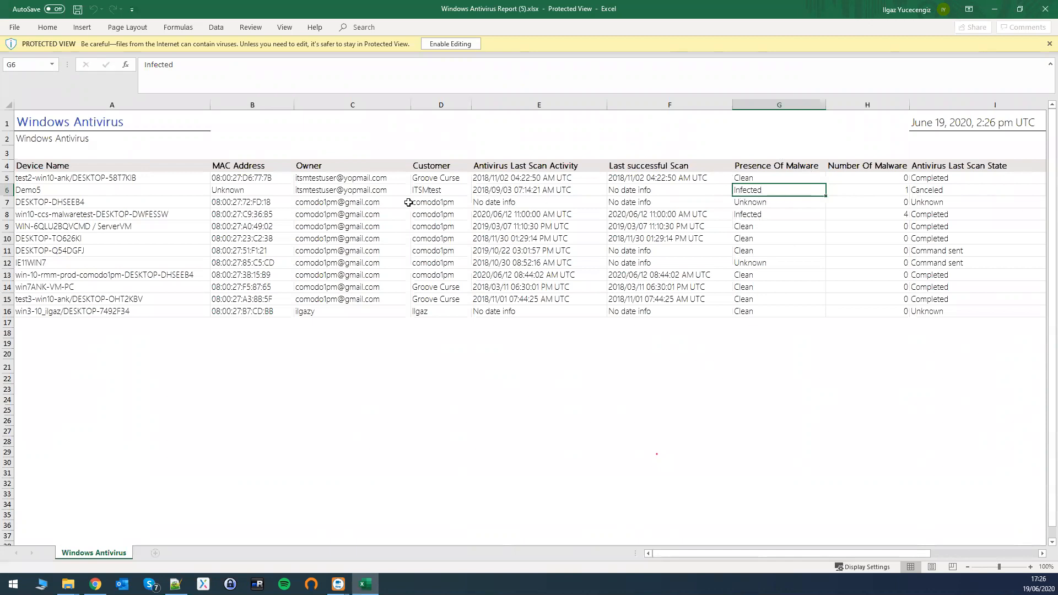
{"action": "left_click", "coordinate": [87, 193]}
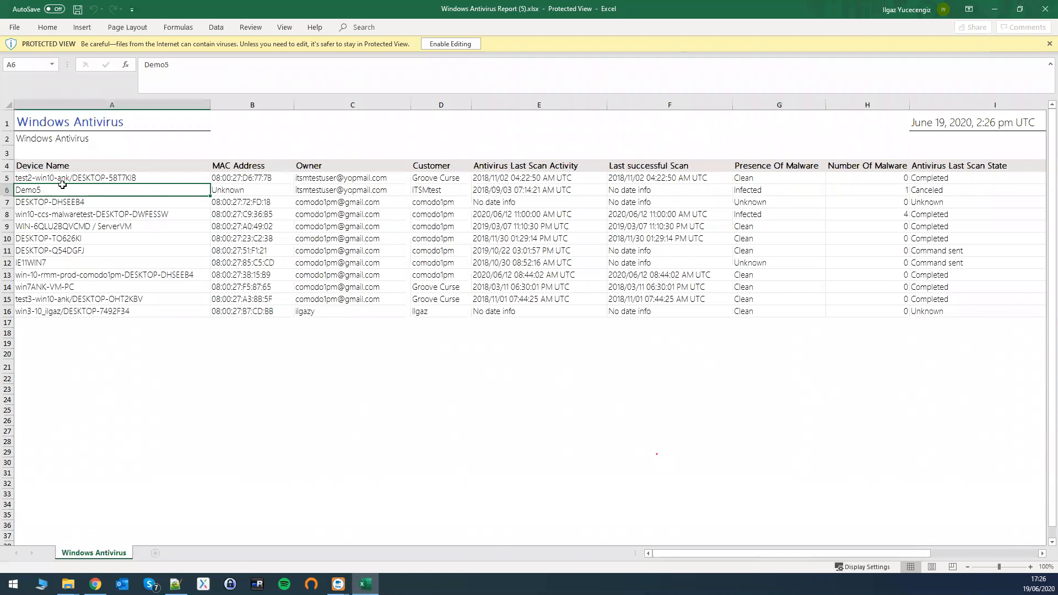
{"action": "left_click", "coordinate": [486, 191]}
{"action": "scroll", "coordinate": [224, 238], "scroll_direction": "down", "scroll_amount": 1}
{"action": "scroll", "coordinate": [227, 234], "scroll_direction": "up", "scroll_amount": 1}
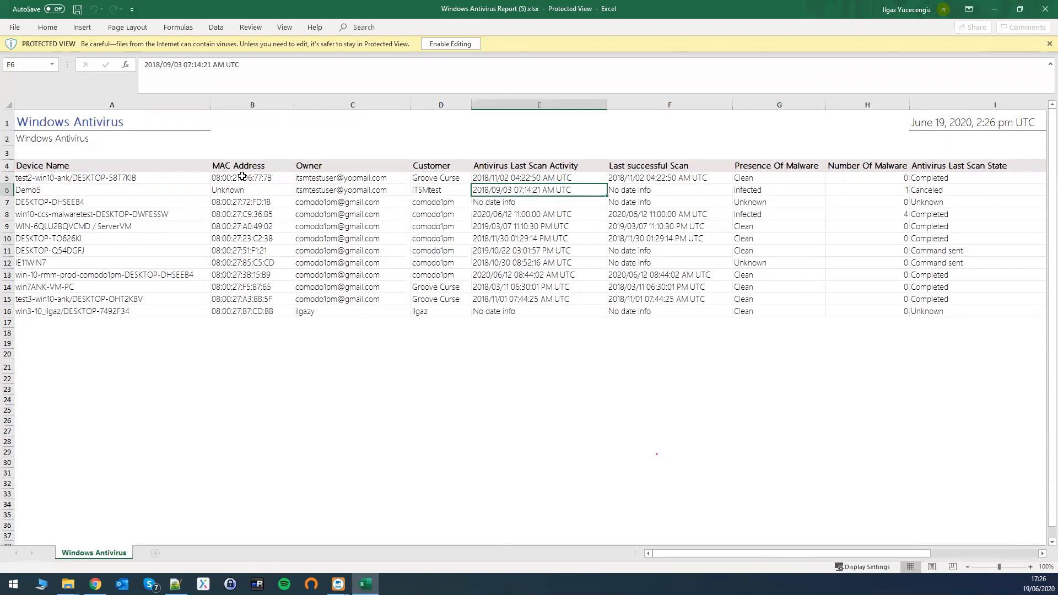
{"action": "left_click_drag", "start_coordinate": [240, 168], "coordinate": [242, 310]}
{"action": "mouse_move", "coordinate": [532, 165]}
{"action": "left_mouse_down"}
{"action": "mouse_move", "coordinate": [542, 232]}
{"action": "mouse_move", "coordinate": [543, 168]}
{"action": "left_mouse_up"}
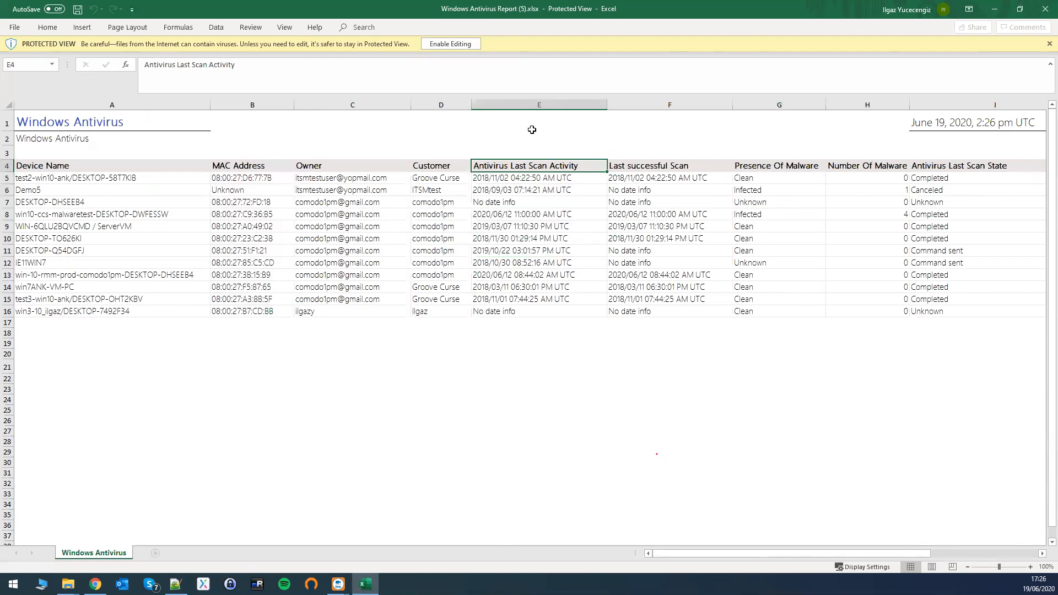
{"action": "left_click", "coordinate": [1043, 11]}
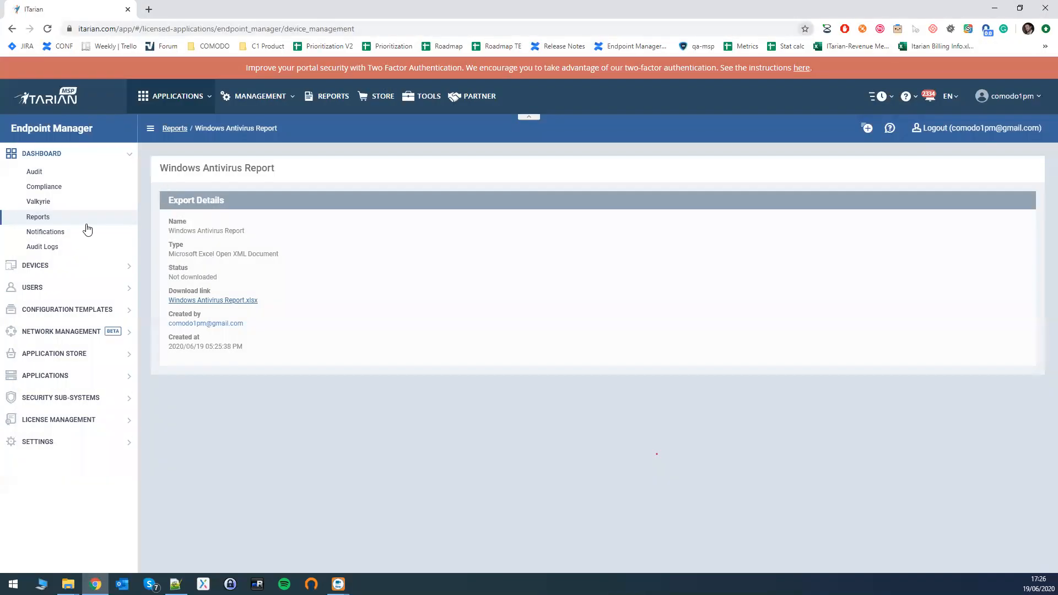
Download the newly generated Windows Malware List Report from the report list and open the file in Excel.
{"action": "left_click", "coordinate": [41, 219]}
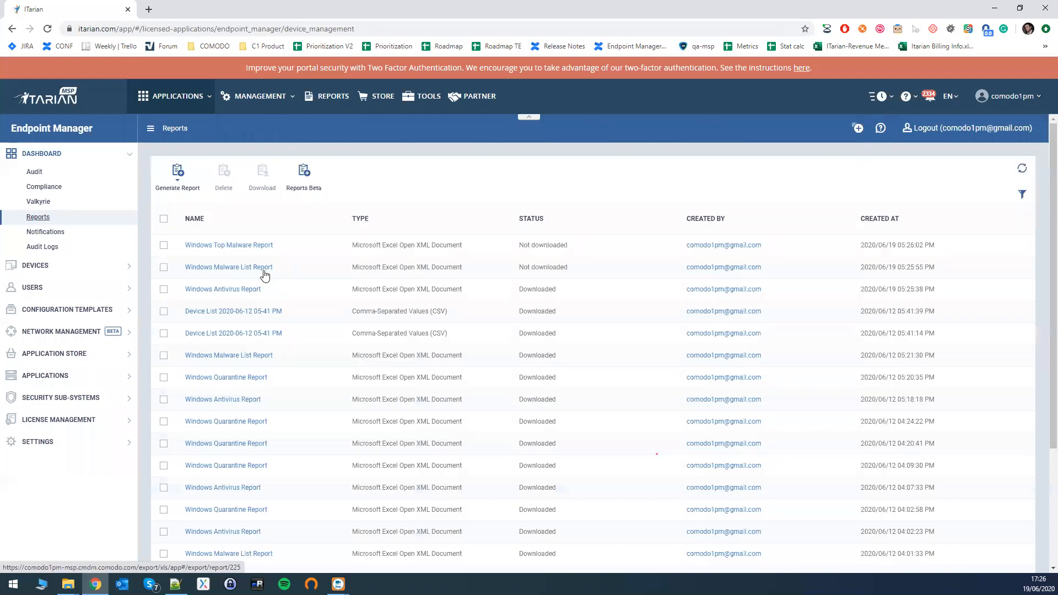
{"action": "left_click", "coordinate": [223, 272]}
{"action": "left_click", "coordinate": [216, 301]}
{"action": "left_click", "coordinate": [58, 559]}
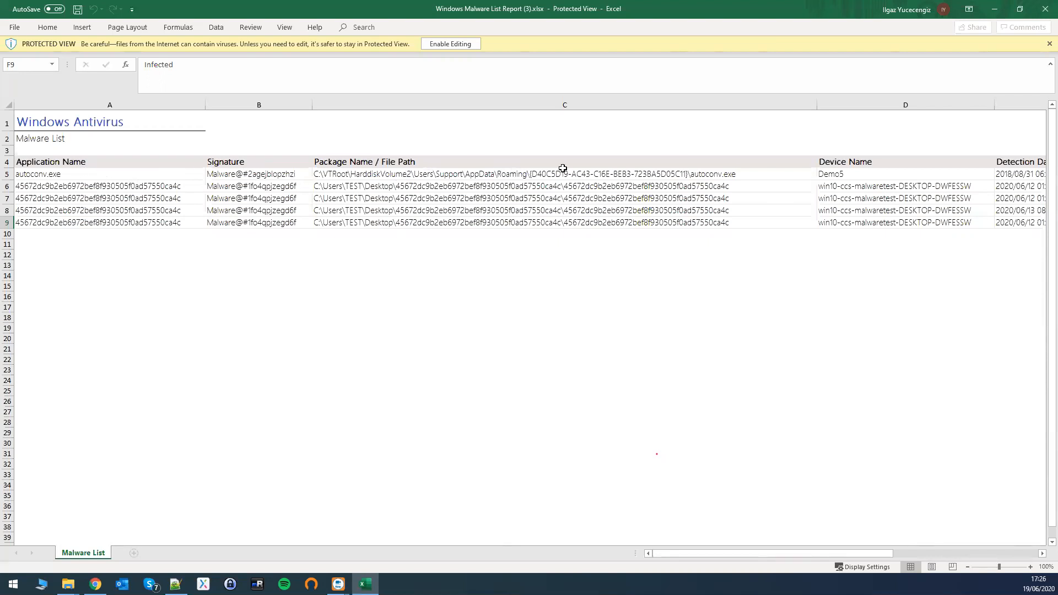
Examine the malware list's file paths, device names, detection dates and actions taken, and close the workbook.
{"action": "left_click", "coordinate": [462, 173]}
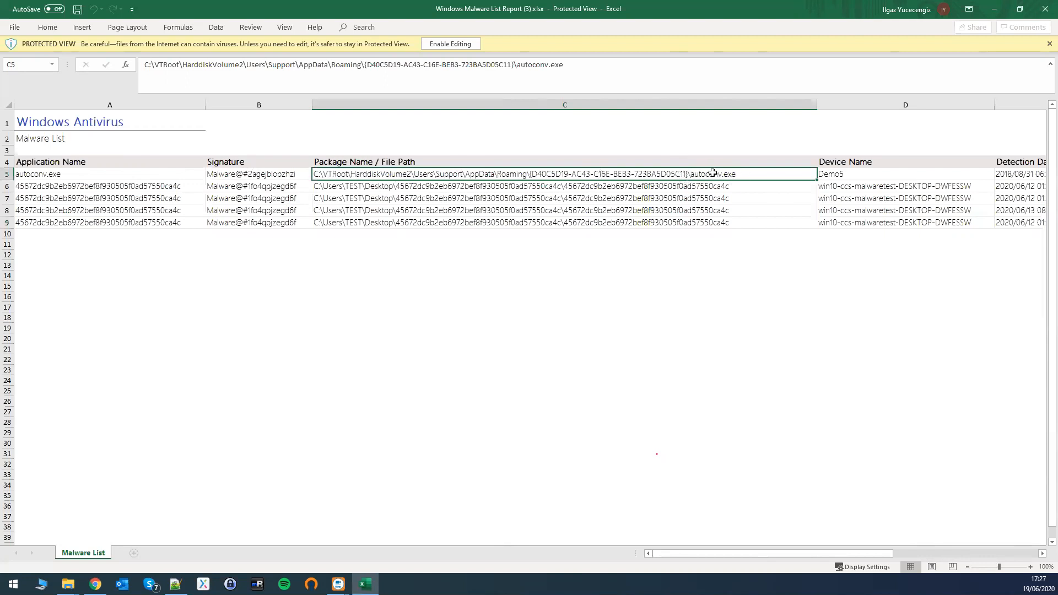
{"action": "left_click", "coordinate": [842, 171]}
{"action": "mouse_move", "coordinate": [844, 553]}
{"action": "left_mouse_down"}
{"action": "mouse_move", "coordinate": [877, 554]}
{"action": "mouse_move", "coordinate": [860, 553]}
{"action": "left_mouse_up"}
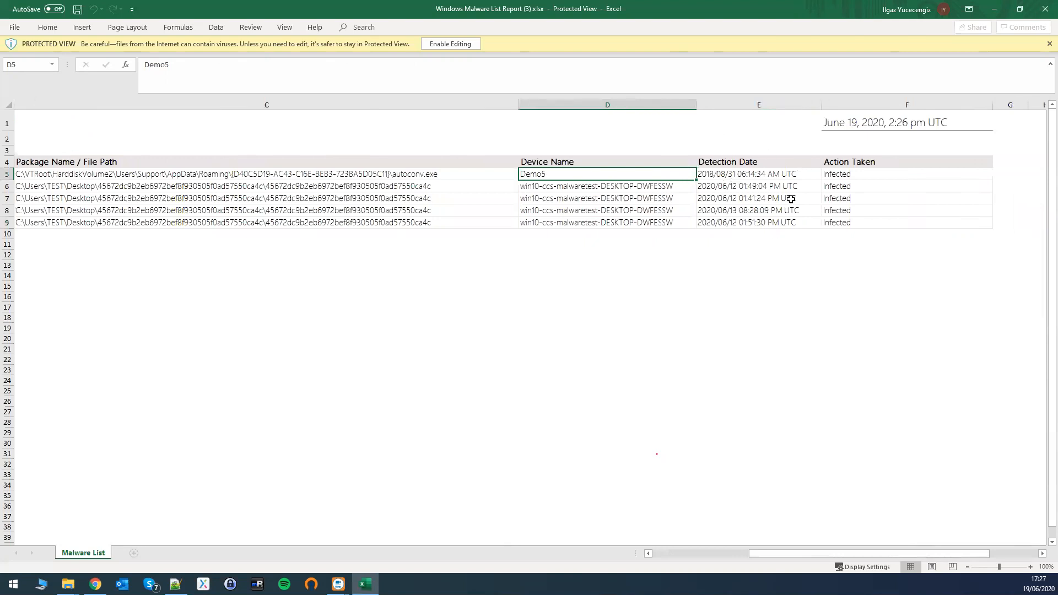
{"action": "left_click_drag", "start_coordinate": [796, 557], "coordinate": [644, 558]}
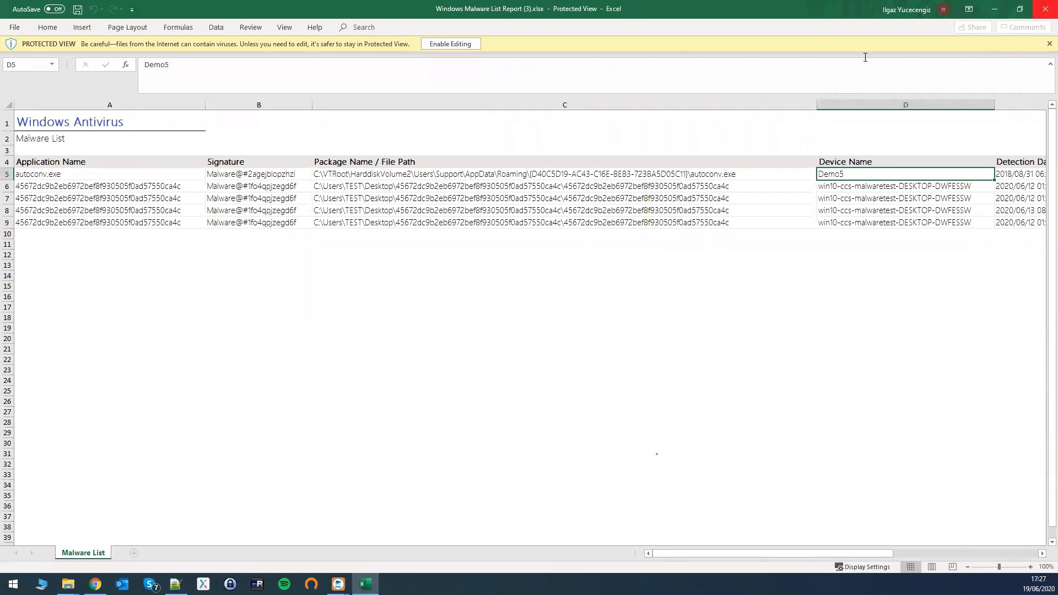
{"action": "left_click", "coordinate": [1042, 7]}
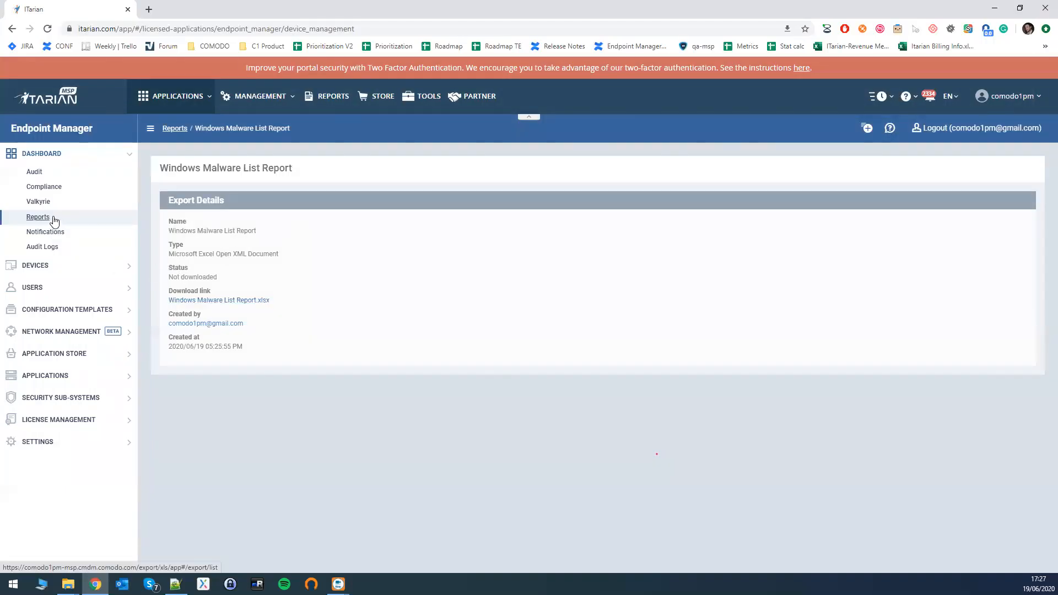
Download the Windows Top Malware Report, open it in Excel to examine its application, signature and package names, and close the workbook.
{"action": "left_click", "coordinate": [212, 303]}
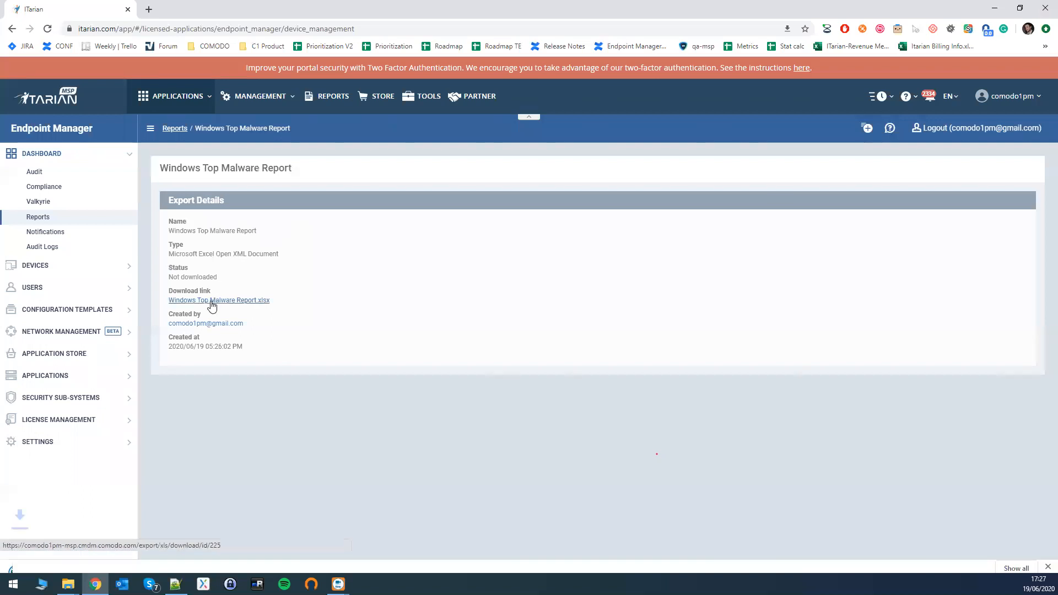
{"action": "left_click", "coordinate": [68, 563]}
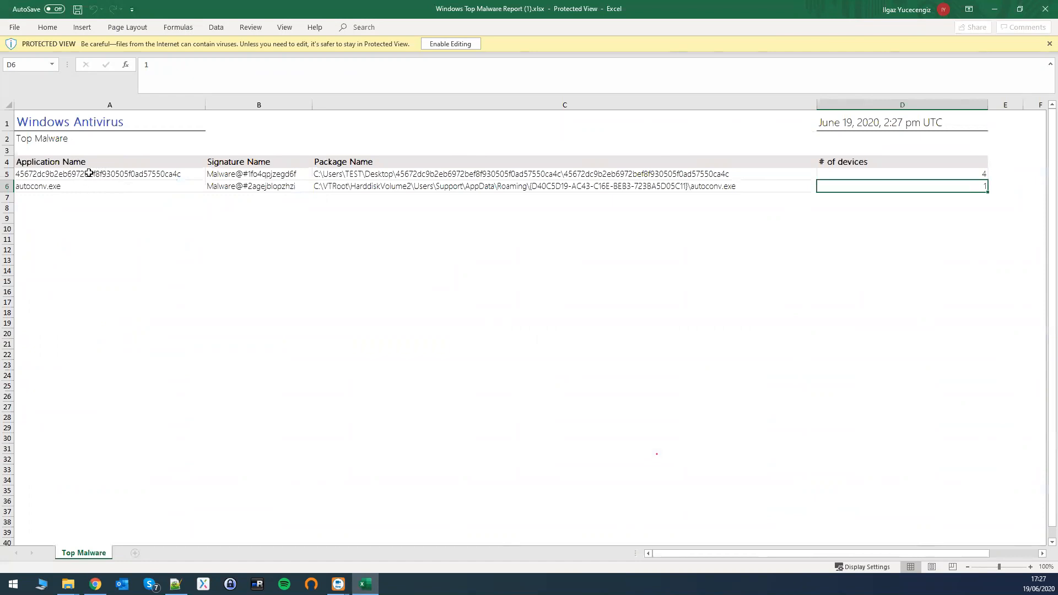
{"action": "left_click", "coordinate": [265, 175]}
{"action": "left_click", "coordinate": [397, 174]}
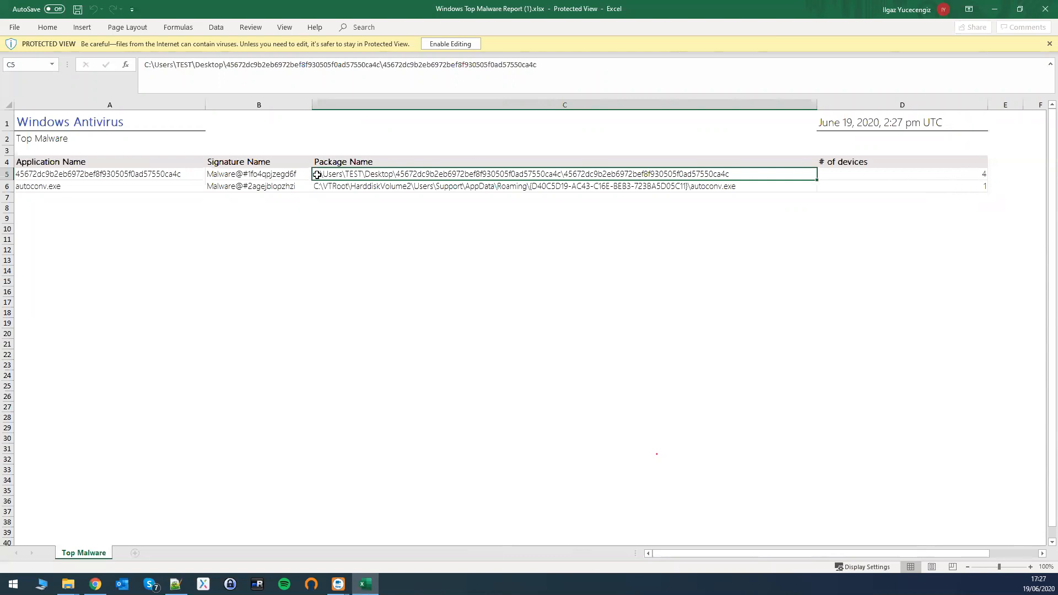
{"action": "left_click", "coordinate": [48, 174]}
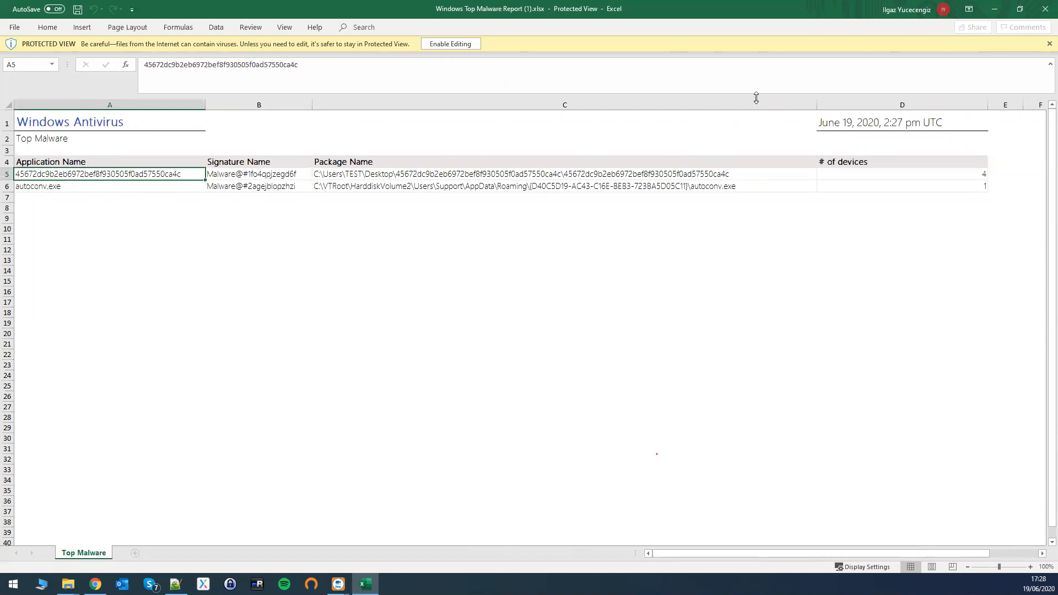
{"action": "left_click", "coordinate": [1043, 5]}
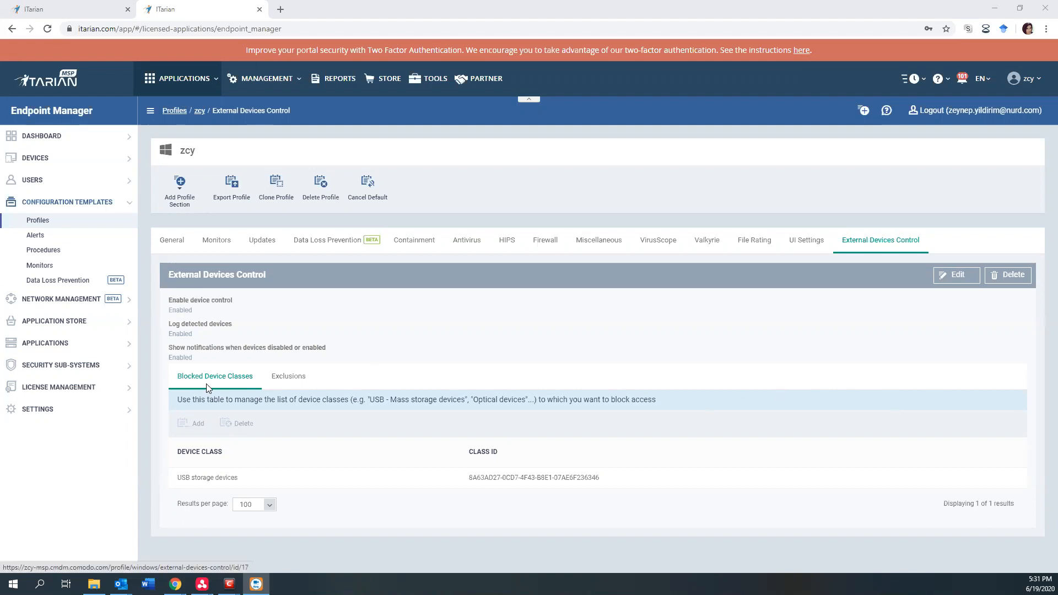
Check the profile's blocked USB storage devices class against the Device Control settings in COMODO Client Security's advanced settings.
{"action": "left_click_drag", "start_coordinate": [177, 478], "coordinate": [270, 487]}
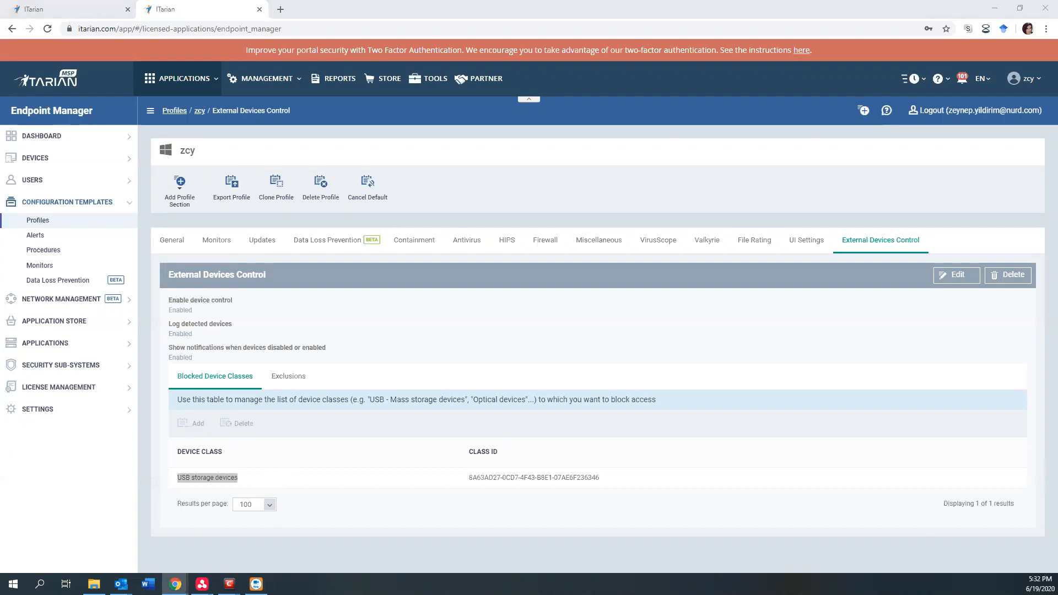
{"action": "mouse_move", "coordinate": [230, 584]}
{"action": "left_click", "coordinate": [190, 529]}
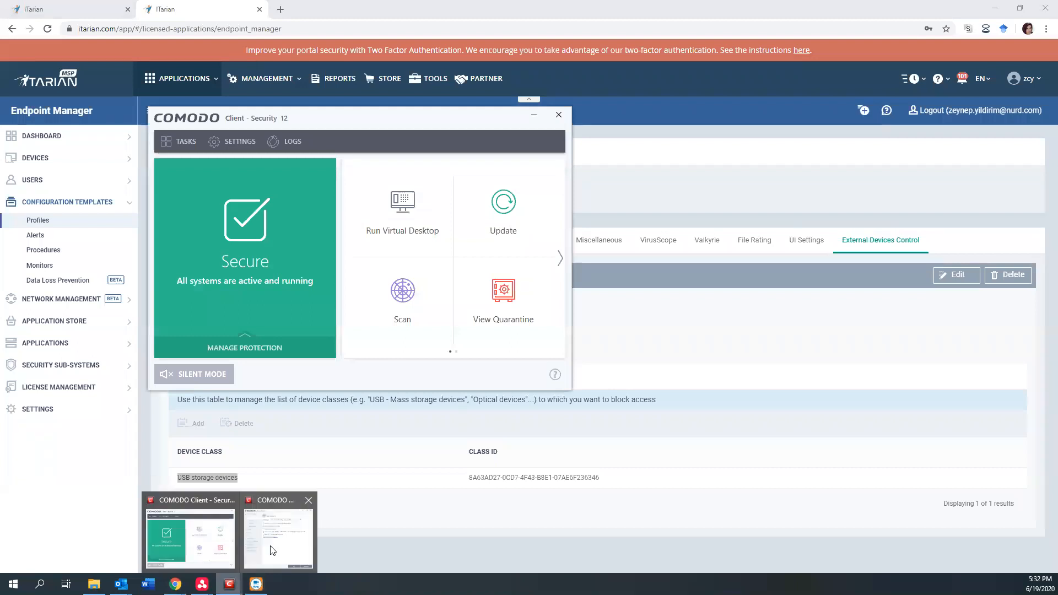
{"action": "left_click", "coordinate": [281, 531]}
{"action": "left_click", "coordinate": [635, 315]}
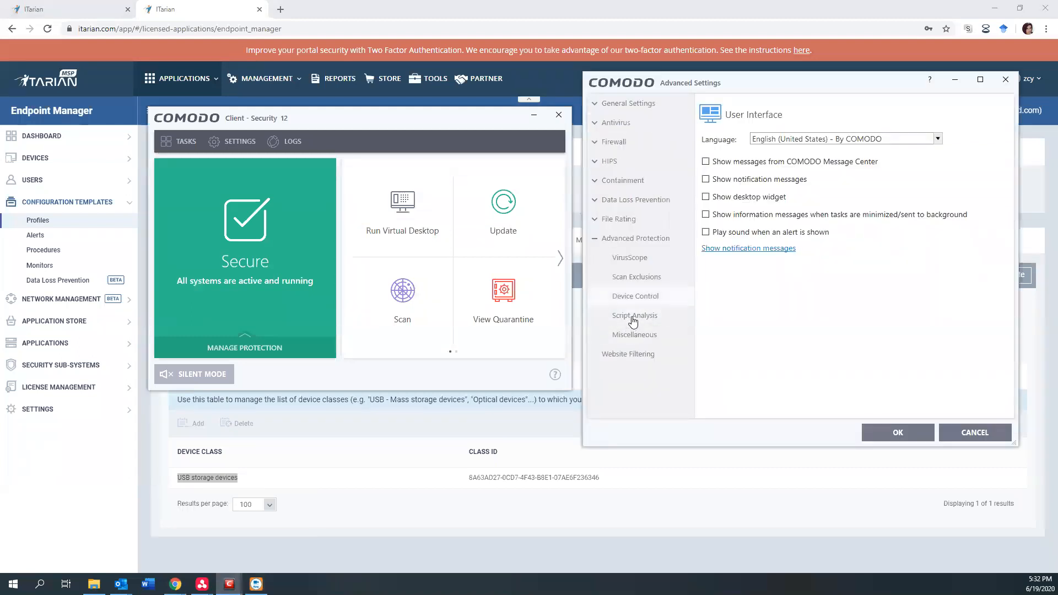
{"action": "left_click", "coordinate": [635, 297]}
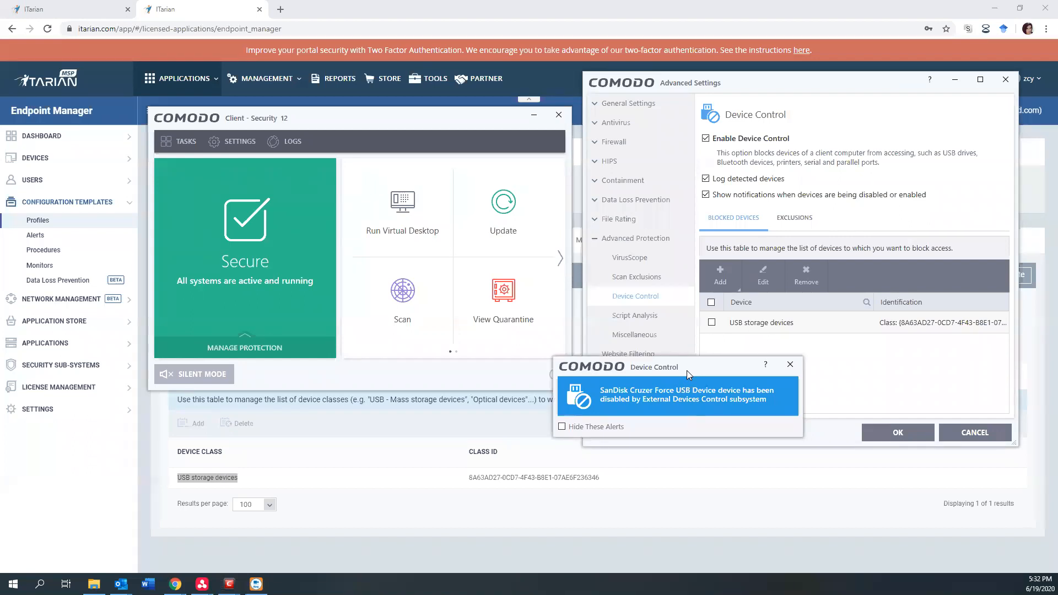
Dismiss the Device Control alert about the USB device and minimize both COMODO windows.
{"action": "left_click", "coordinate": [790, 365]}
{"action": "left_click", "coordinate": [533, 114]}
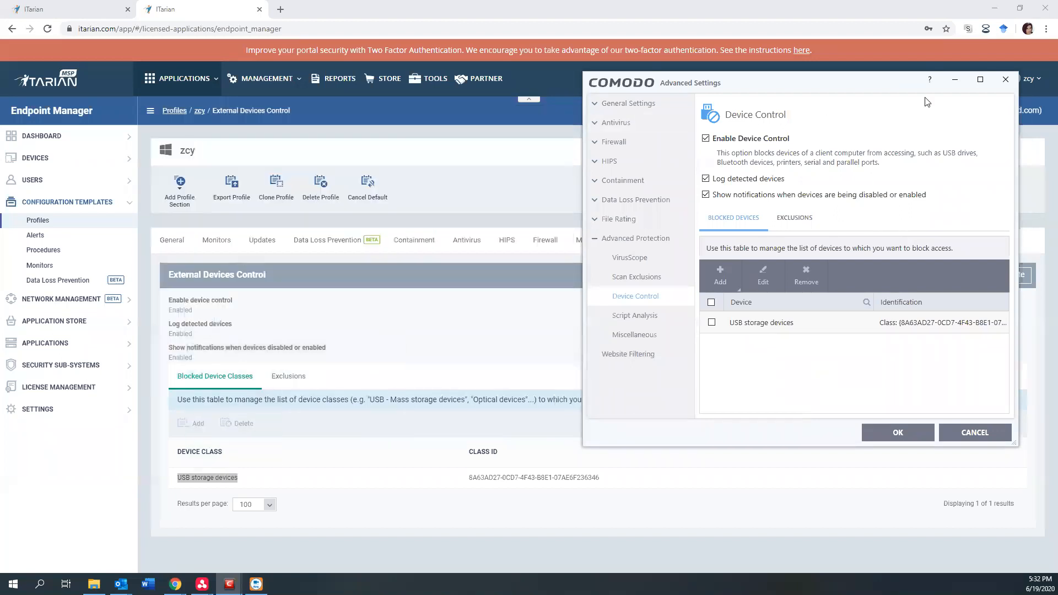
{"action": "left_click", "coordinate": [955, 80]}
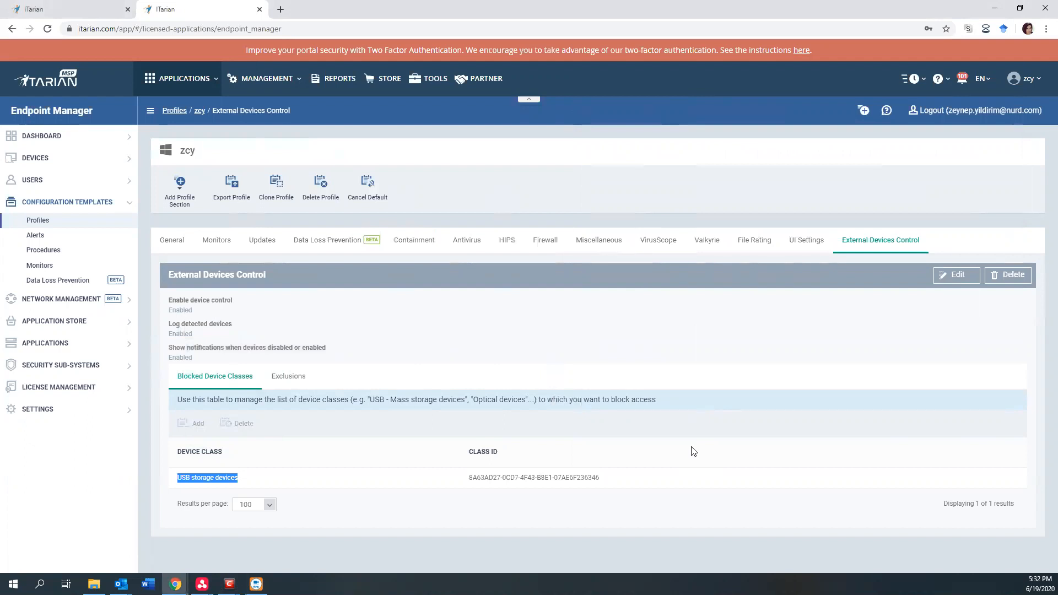
Open the latest "Eternal Device Detection" notification and check that monitor's hit count in the monitoring logs of ANM0159.
{"action": "left_click", "coordinate": [53, 136]}
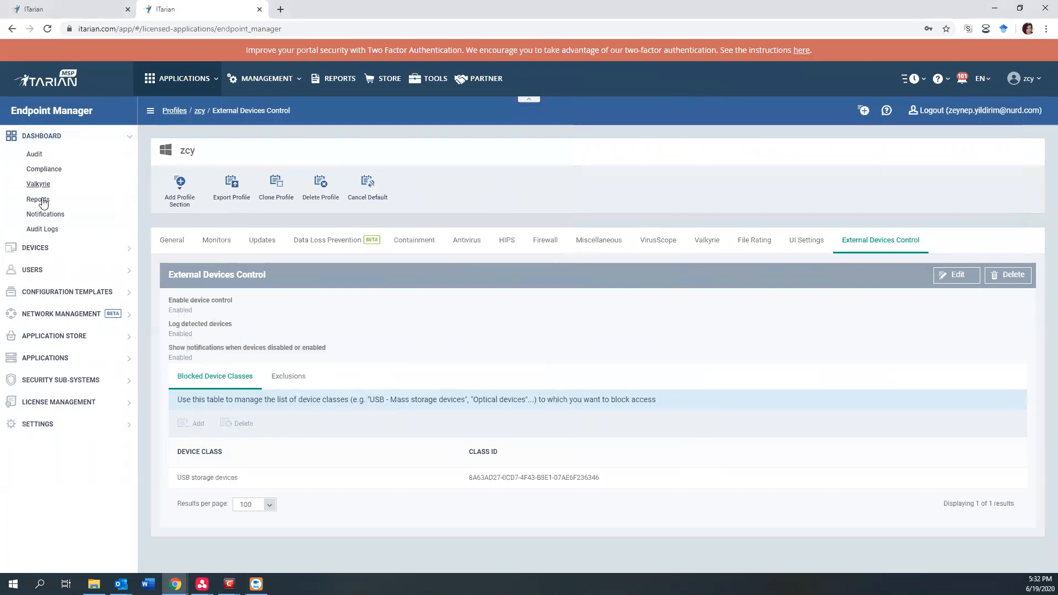
{"action": "left_click", "coordinate": [40, 217]}
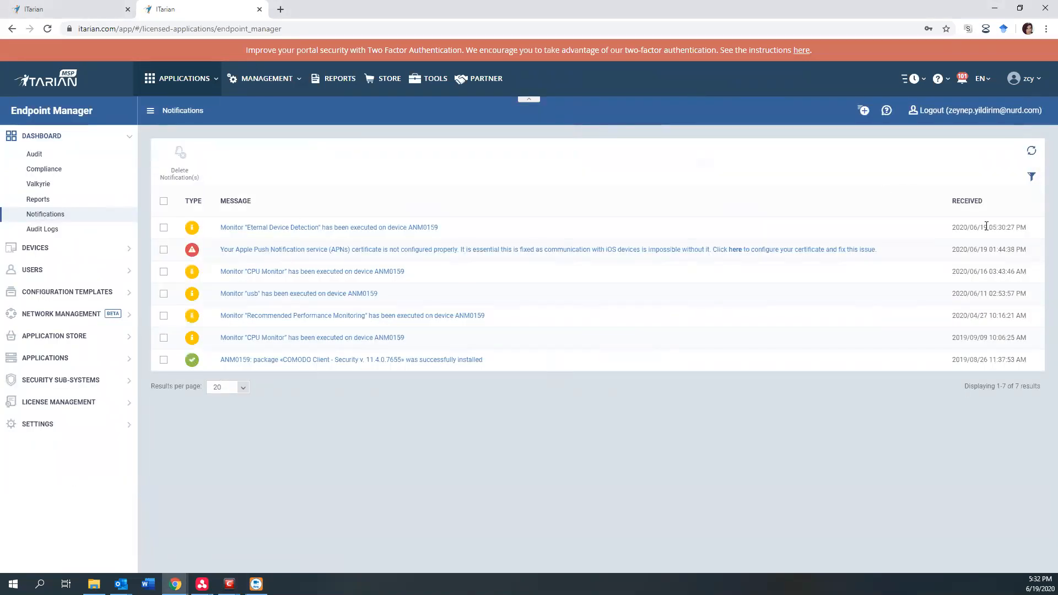
{"action": "left_click_drag", "start_coordinate": [984, 227], "coordinate": [1034, 232]}
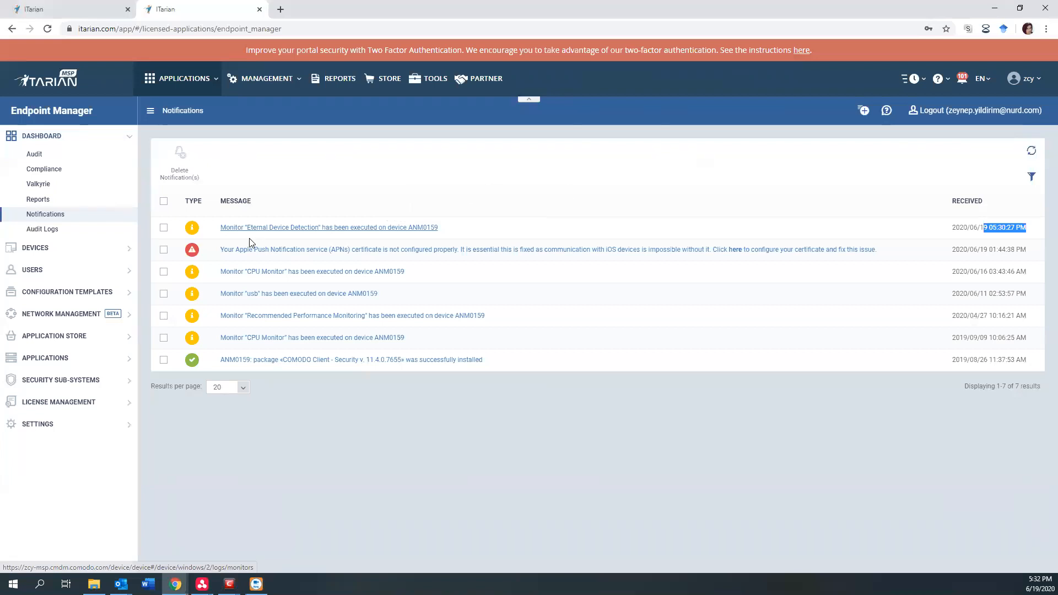
{"action": "left_click", "coordinate": [425, 228]}
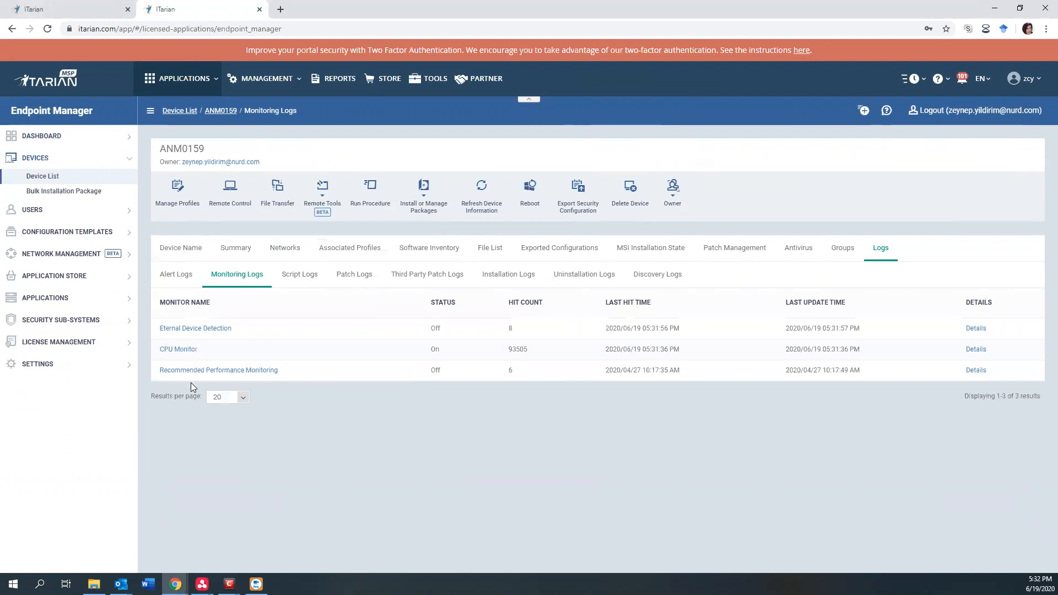
{"action": "double_click", "coordinate": [510, 329]}
{"action": "left_click_drag", "start_coordinate": [503, 332], "coordinate": [521, 337]}
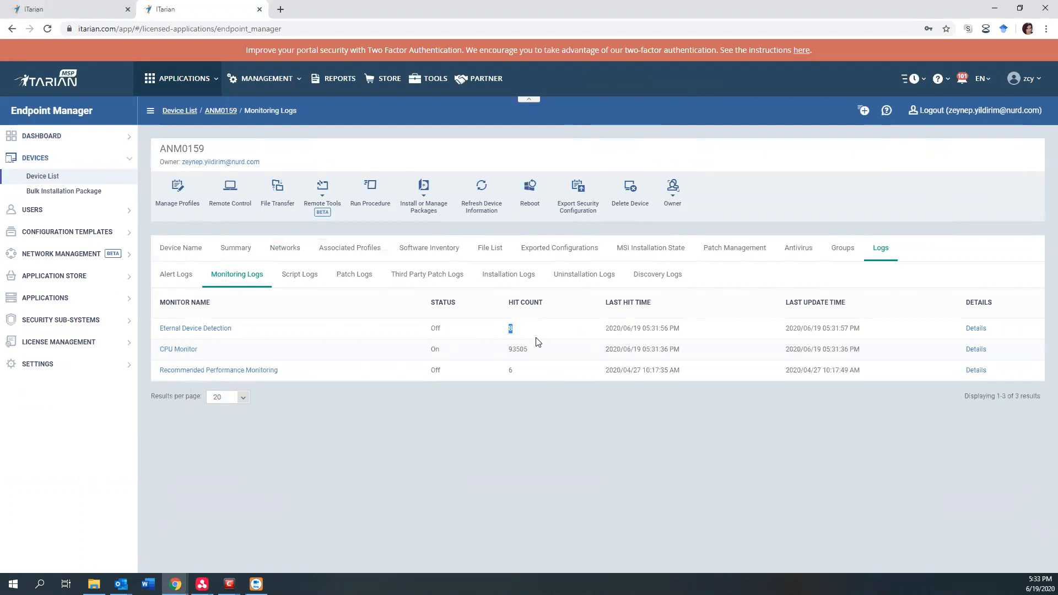
Open the Eternal Device Detection log details and examine the time, status and additional information of the blocked device entries.
{"action": "left_click", "coordinate": [976, 329]}
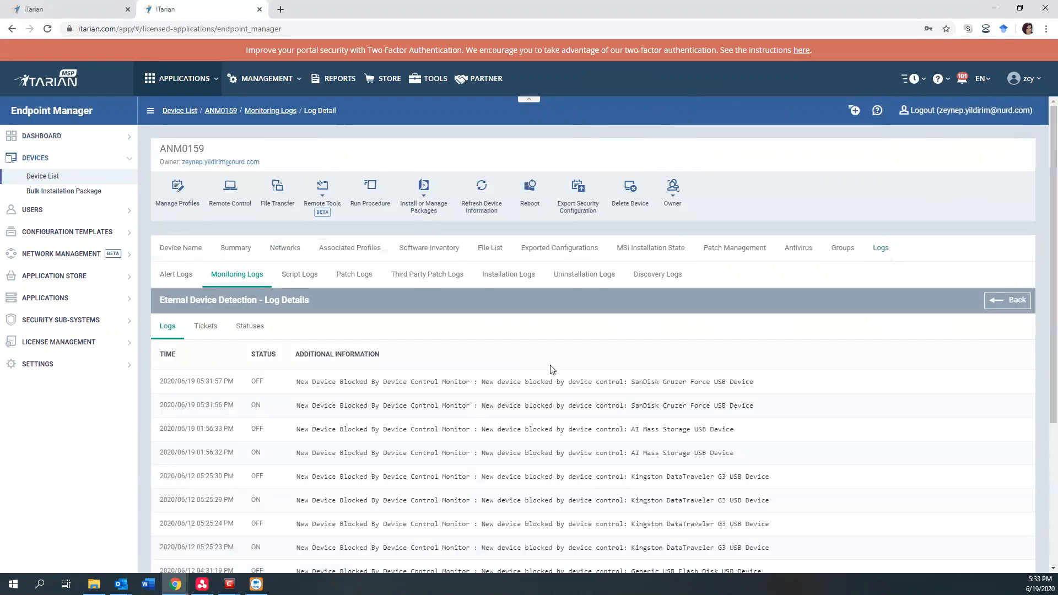
{"action": "scroll", "coordinate": [551, 368], "scroll_direction": "down", "scroll_amount": 2}
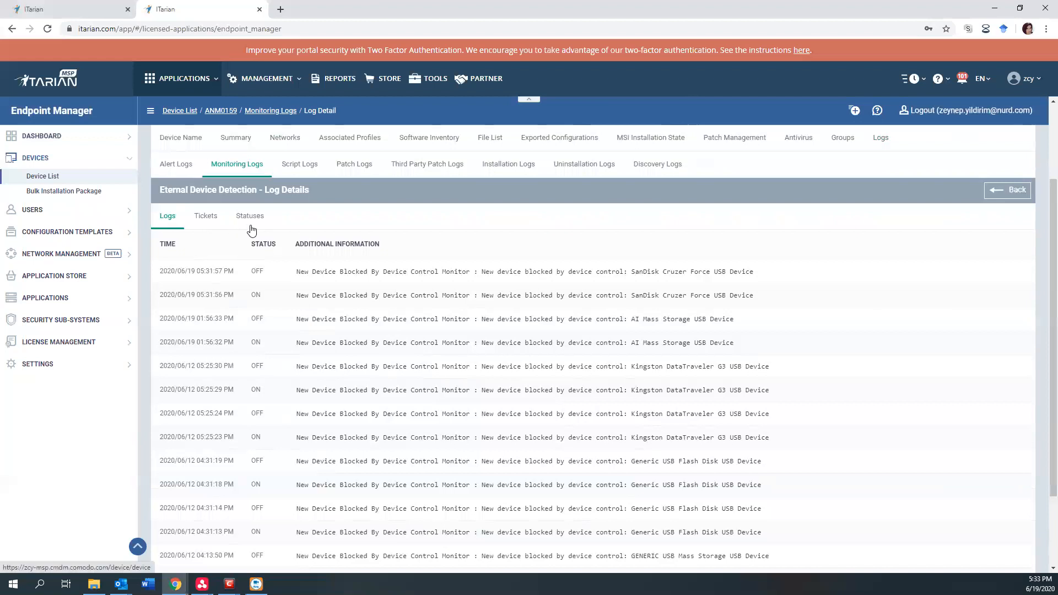
{"action": "left_click_drag", "start_coordinate": [164, 273], "coordinate": [233, 273]}
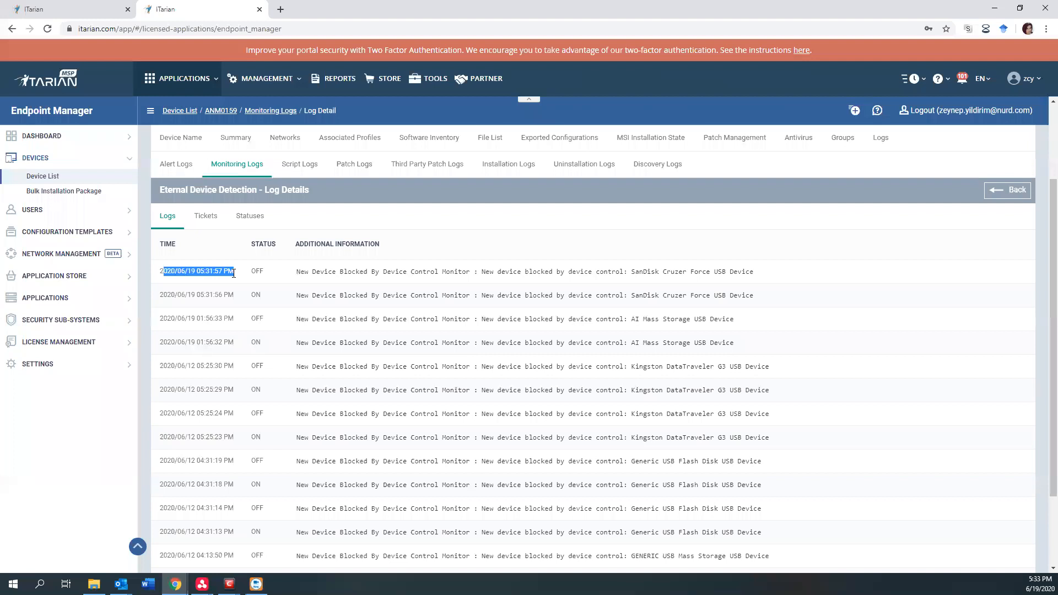
{"action": "left_click", "coordinate": [259, 270]}
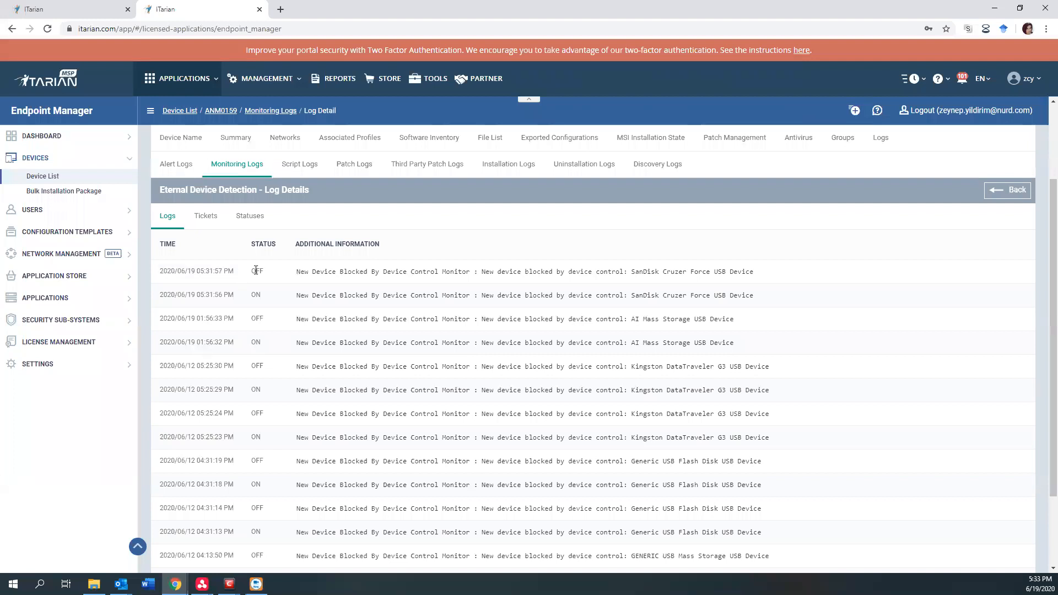
{"action": "double_click", "coordinate": [256, 271]}
{"action": "left_click_drag", "start_coordinate": [424, 271], "coordinate": [730, 272]}
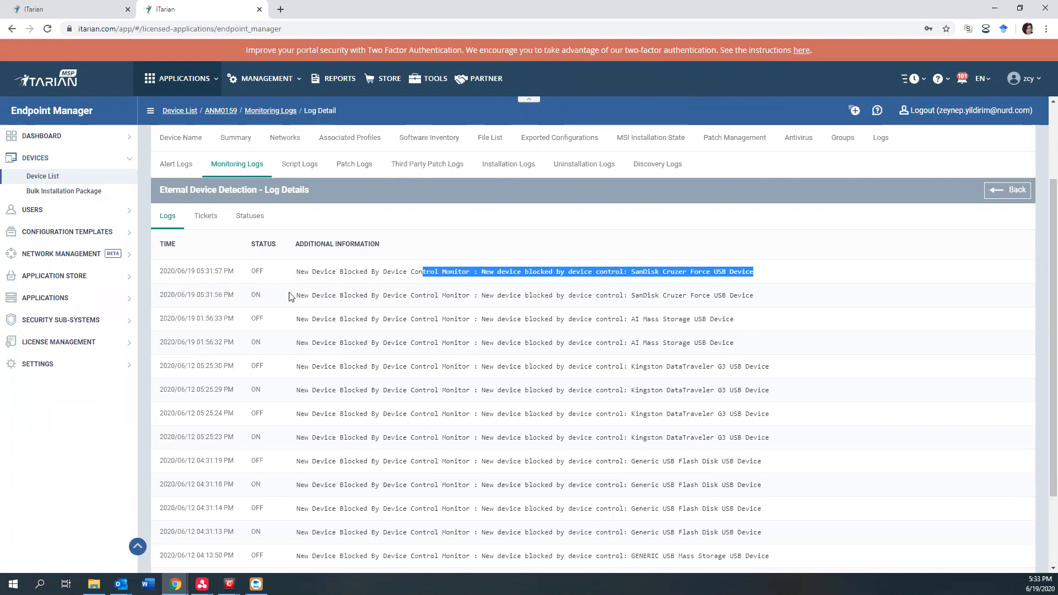
{"action": "scroll", "coordinate": [372, 399], "scroll_direction": "down", "scroll_amount": 2}
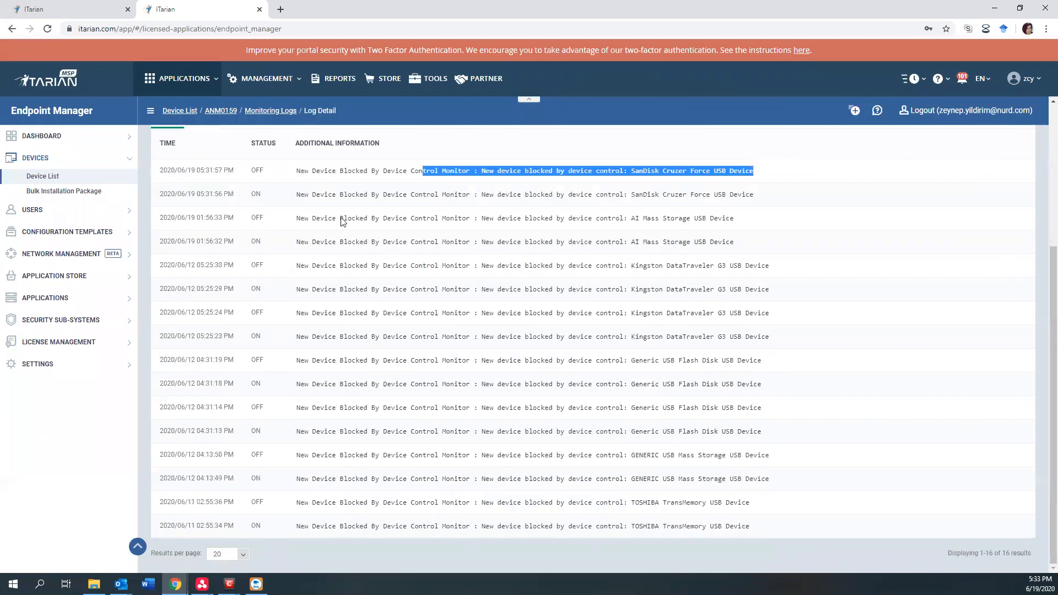
{"action": "scroll", "coordinate": [272, 270], "scroll_direction": "up", "scroll_amount": 3}
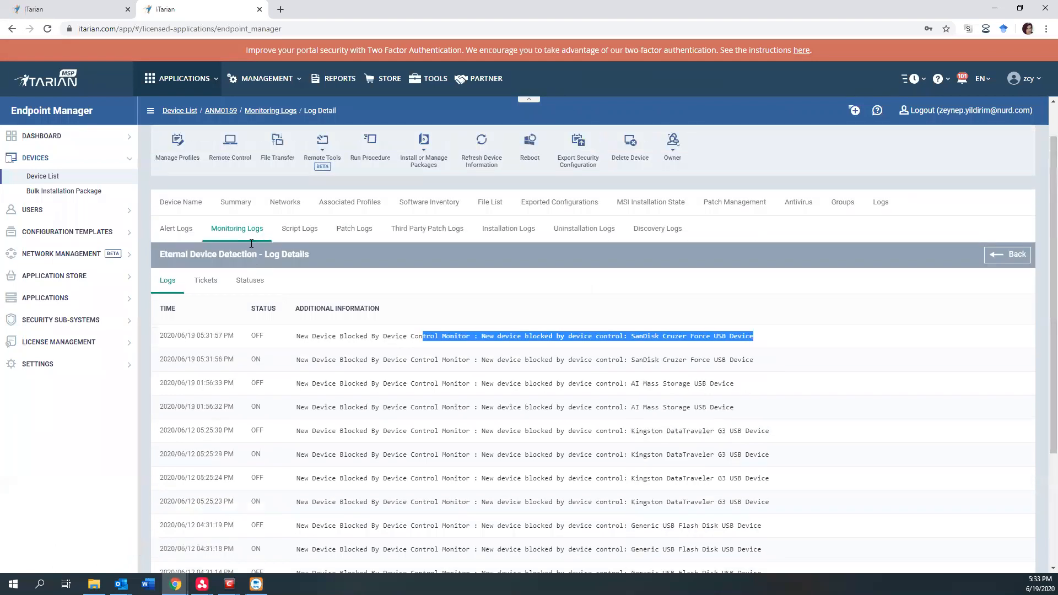
Review the monitor's ticket creation times and statuses, and view the "New device blocked by device control" condition.
{"action": "left_click", "coordinate": [201, 285]}
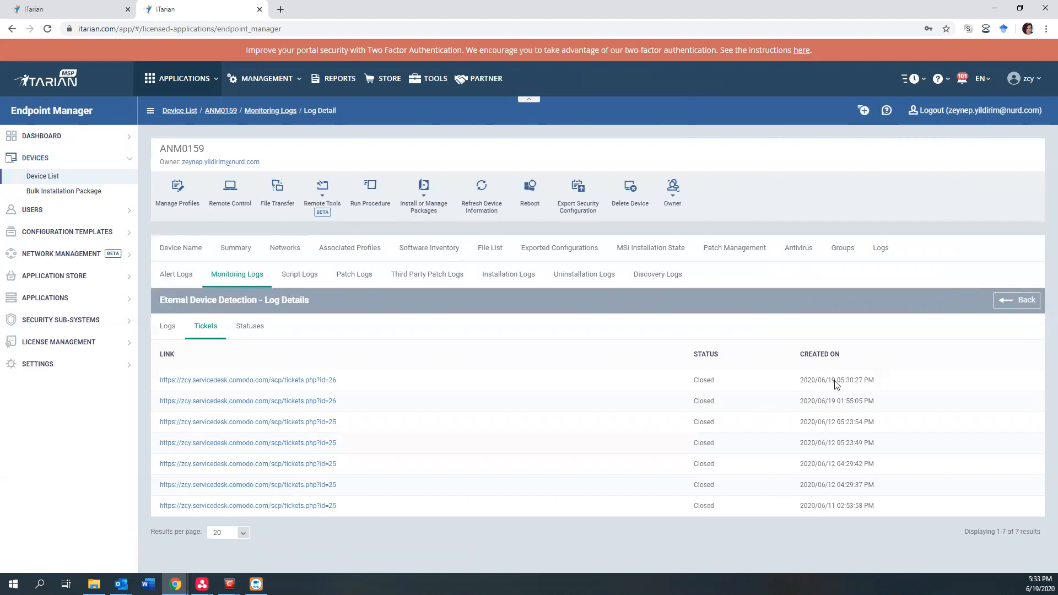
{"action": "left_click_drag", "start_coordinate": [821, 380], "coordinate": [875, 389]}
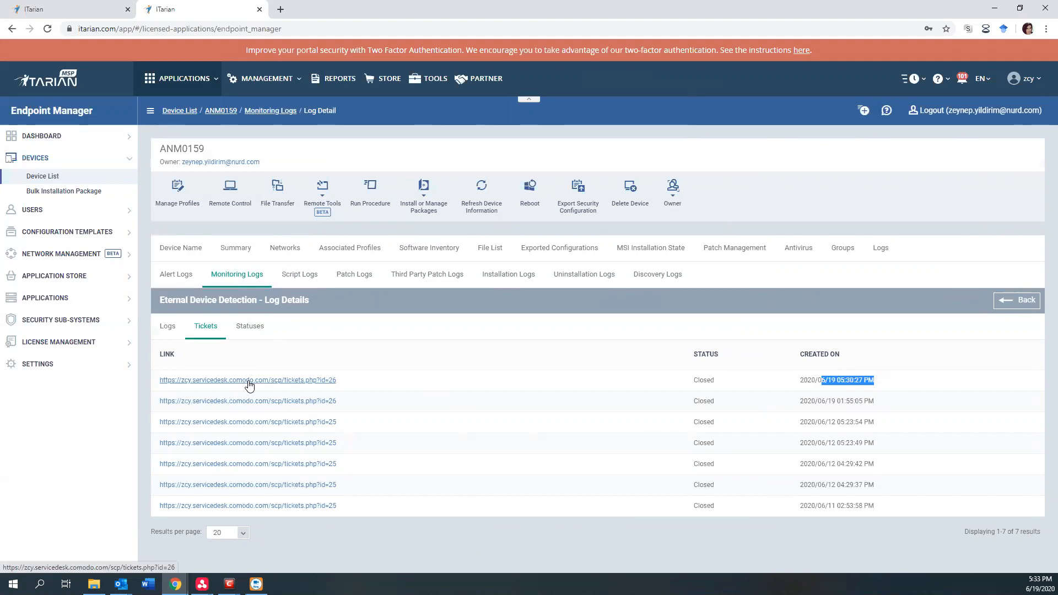
{"action": "left_click", "coordinate": [259, 333]}
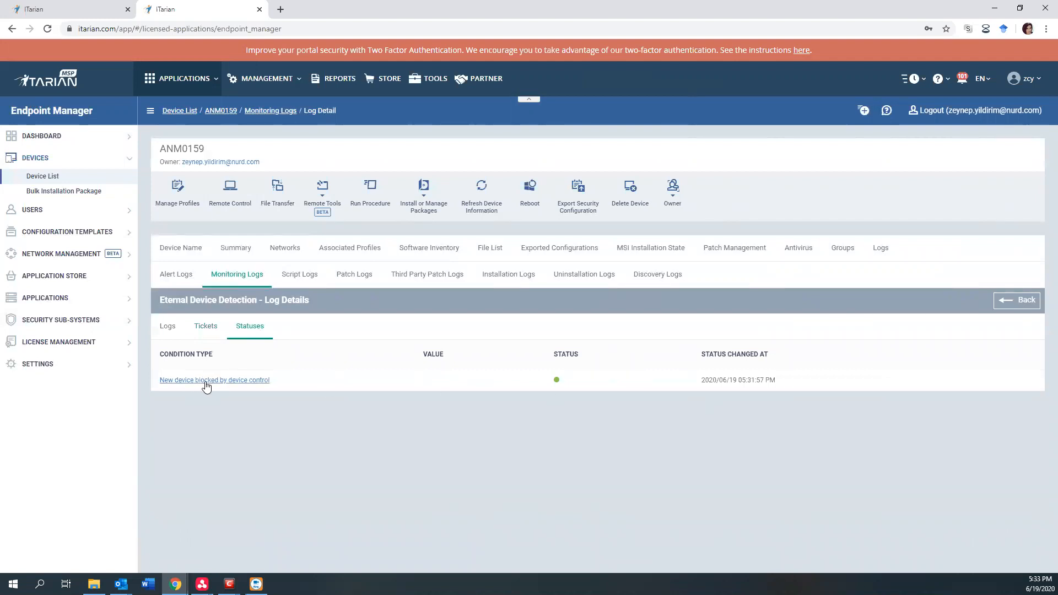
{"action": "left_click", "coordinate": [206, 382]}
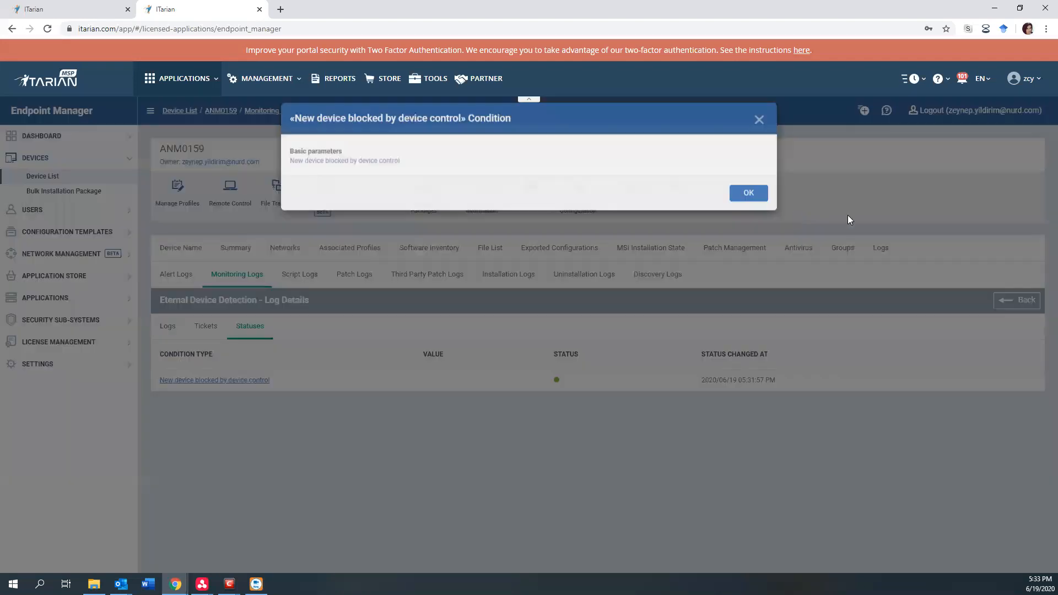
{"action": "left_click", "coordinate": [752, 206]}
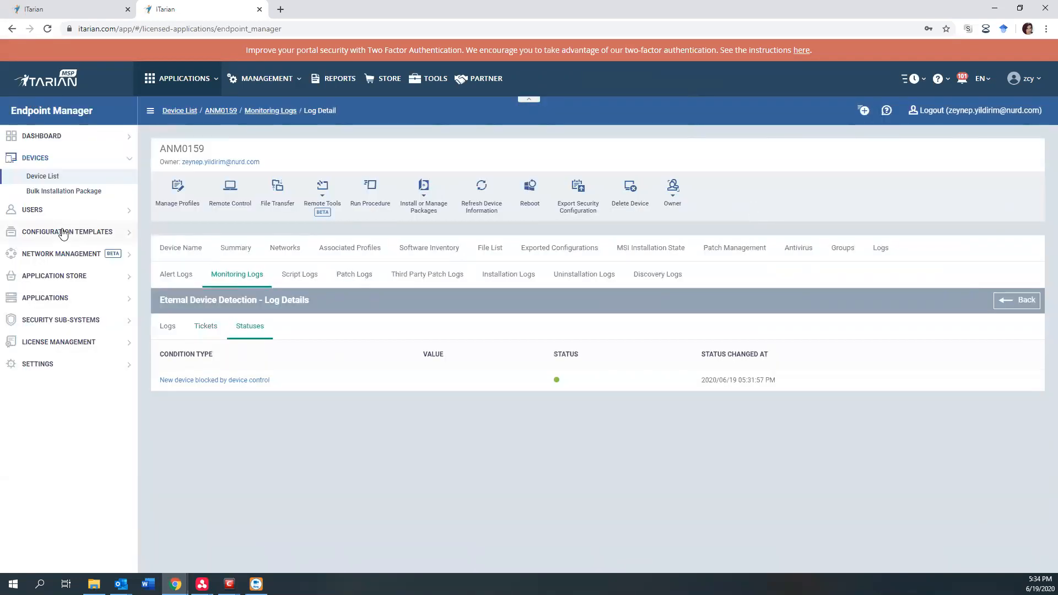
Switch to Service Desk and open the newest closed ticket about Eternal Device Detection on ANM0159.
{"action": "left_click", "coordinate": [171, 80]}
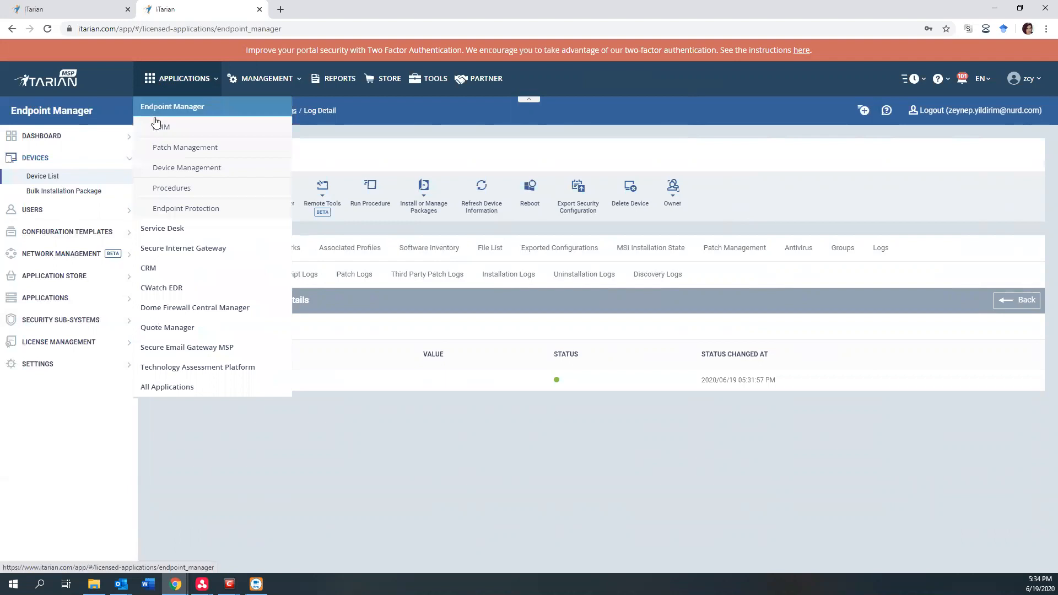
{"action": "left_click", "coordinate": [157, 228]}
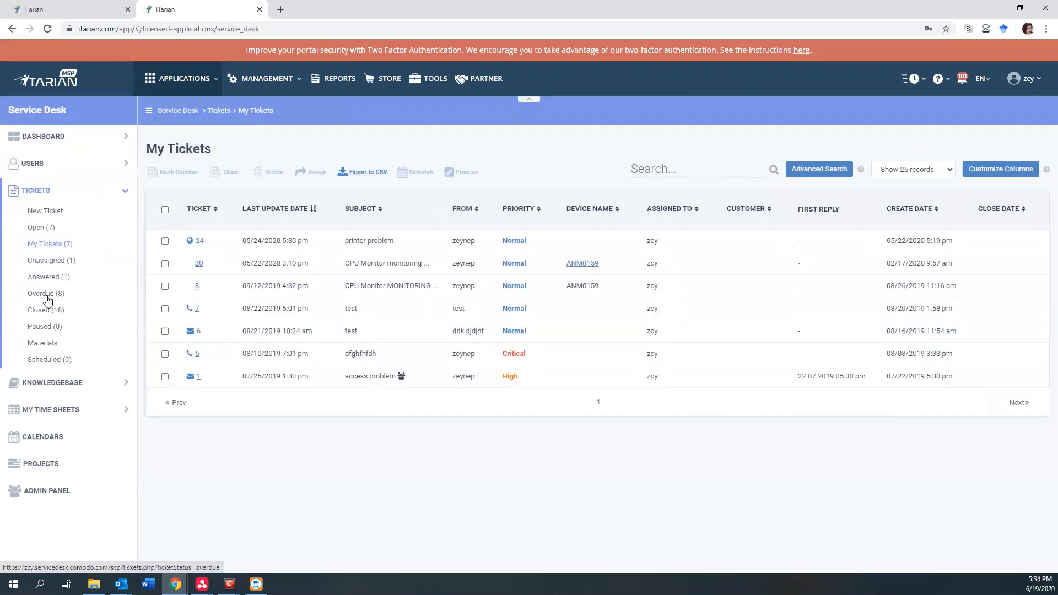
{"action": "left_click", "coordinate": [49, 311]}
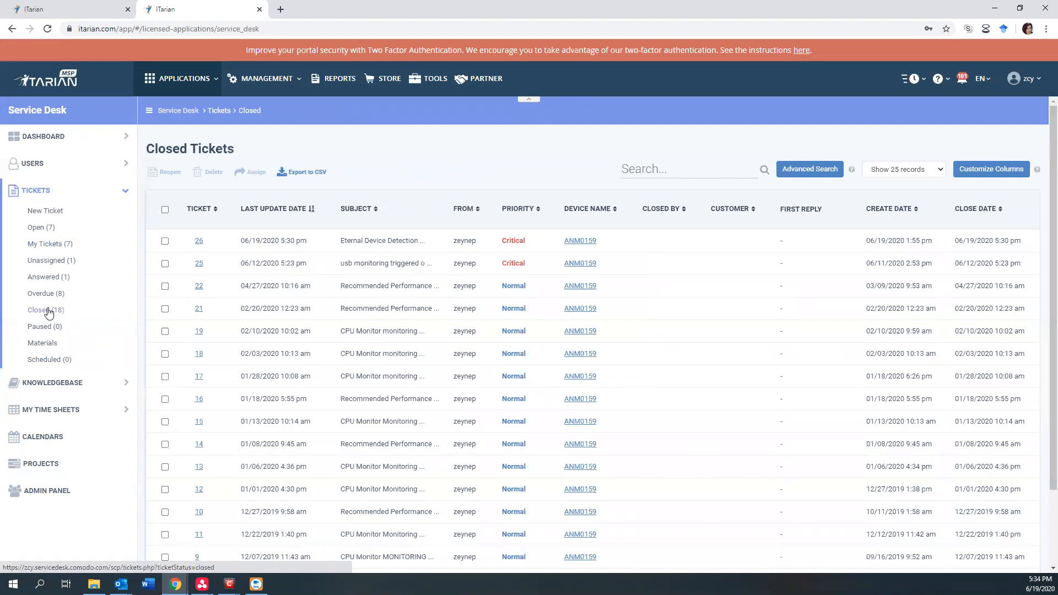
{"action": "left_click", "coordinate": [199, 242]}
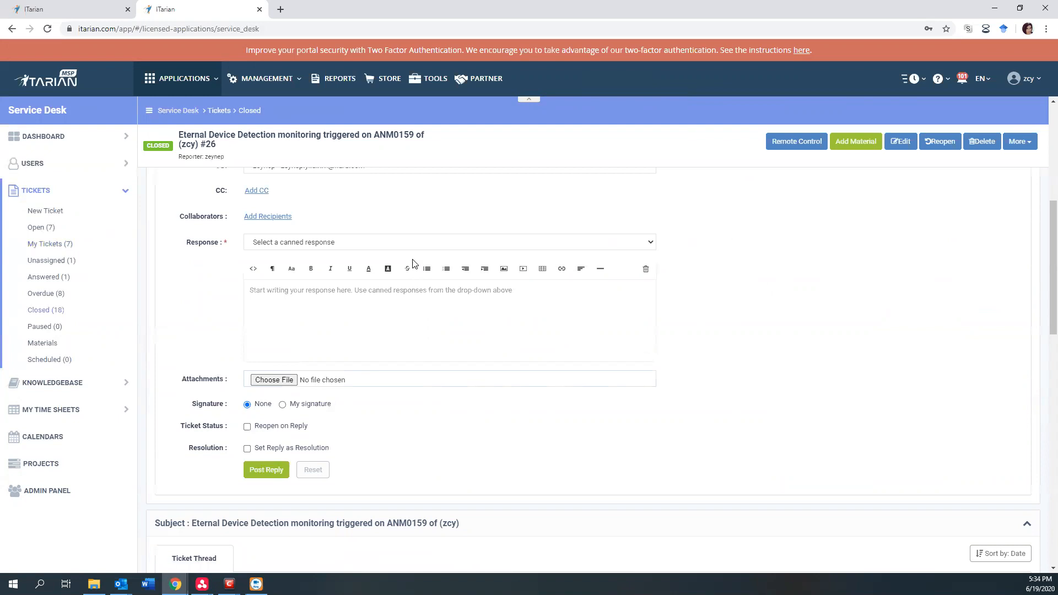
Review the ticket information, checking the user's email, the device name and who closed the ticket.
{"action": "scroll", "coordinate": [650, 217], "scroll_direction": "up", "scroll_amount": 6}
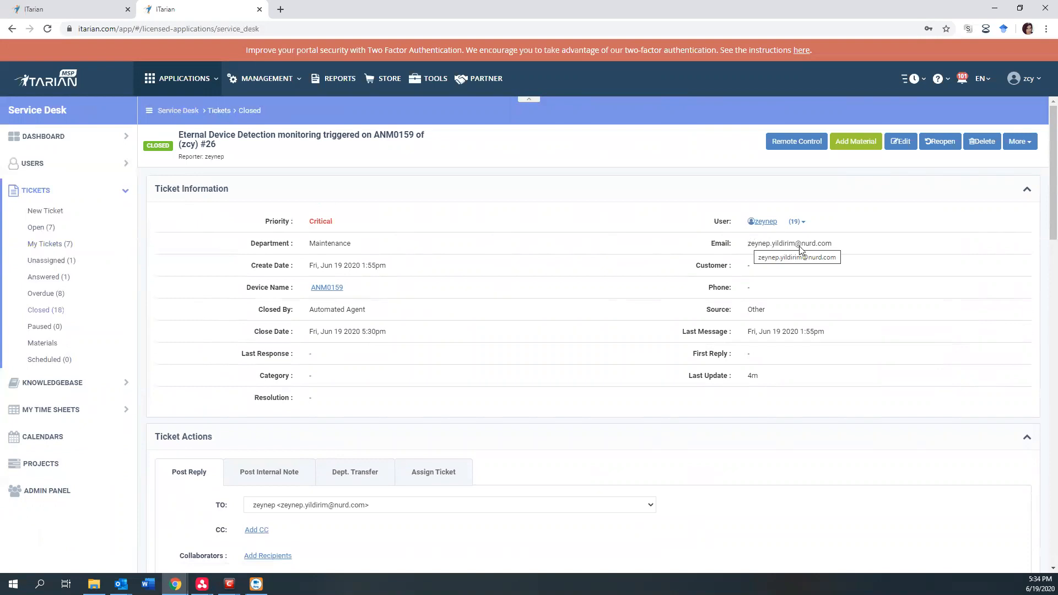
{"action": "left_click_drag", "start_coordinate": [832, 243], "coordinate": [786, 247]}
{"action": "left_click_drag", "start_coordinate": [250, 287], "coordinate": [349, 290]}
{"action": "left_click_drag", "start_coordinate": [257, 310], "coordinate": [345, 311]}
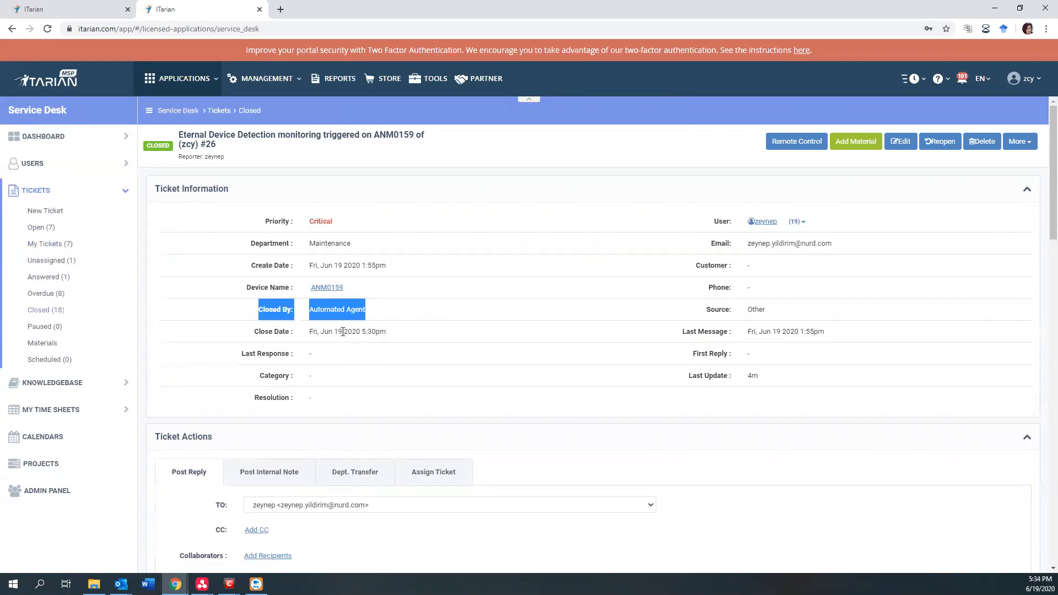
Look through the ticket actions and read the ticket thread's closure, blocked-device and original monitoring entries.
{"action": "scroll", "coordinate": [333, 335], "scroll_direction": "down", "scroll_amount": 1}
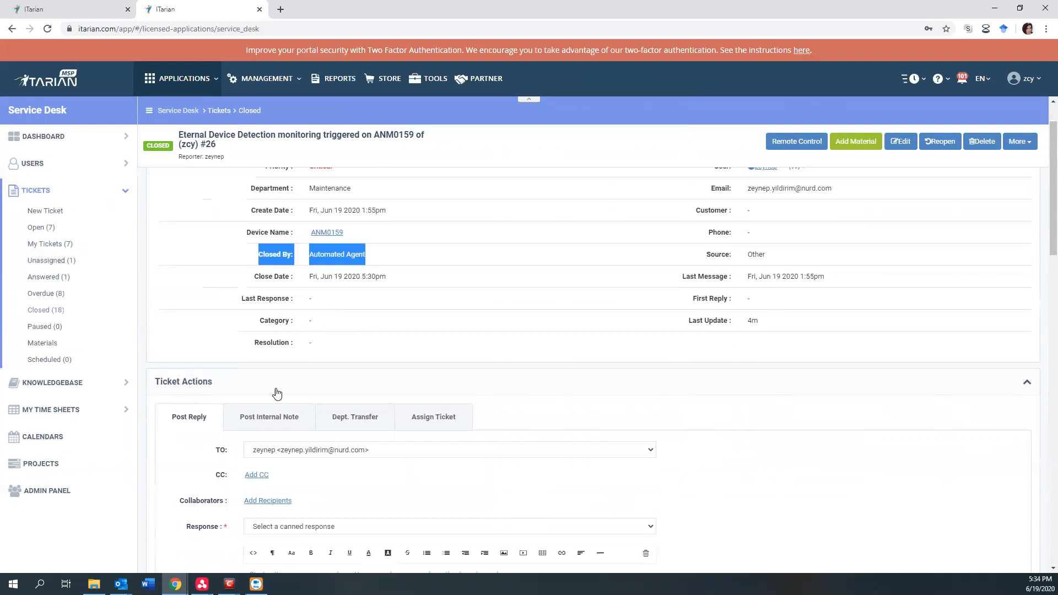
{"action": "scroll", "coordinate": [422, 388], "scroll_direction": "down", "scroll_amount": 3}
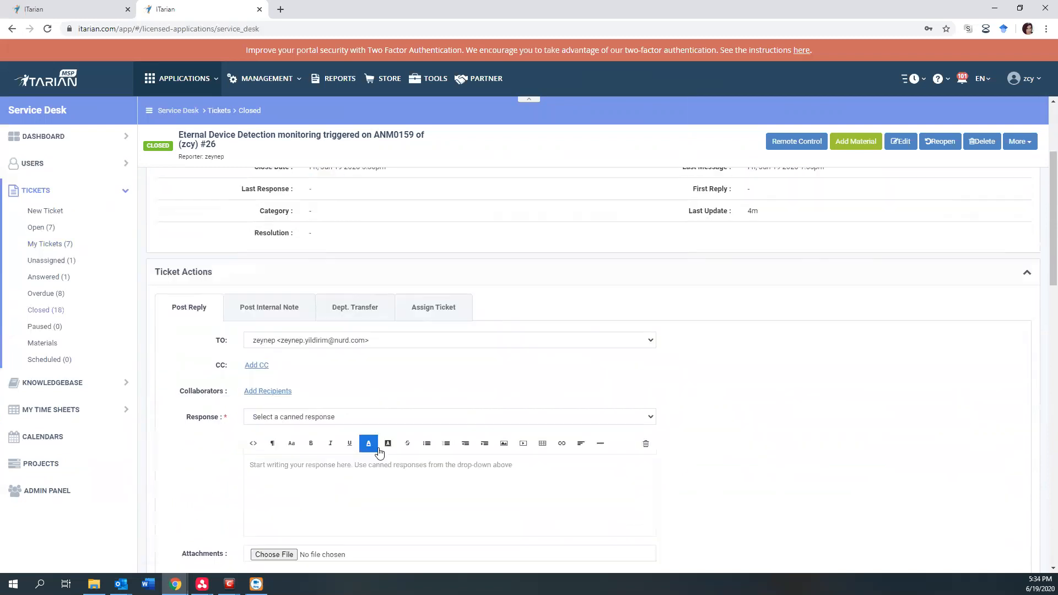
{"action": "scroll", "coordinate": [322, 386], "scroll_direction": "down", "scroll_amount": 1}
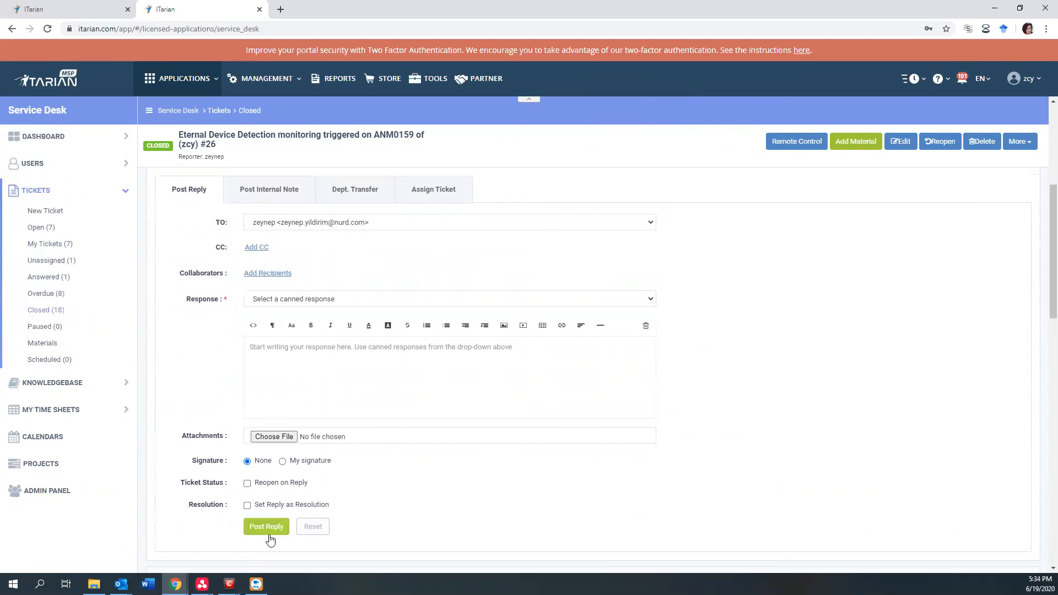
{"action": "scroll", "coordinate": [275, 529], "scroll_direction": "down", "scroll_amount": 4}
{"action": "scroll", "coordinate": [251, 453], "scroll_direction": "down", "scroll_amount": 2}
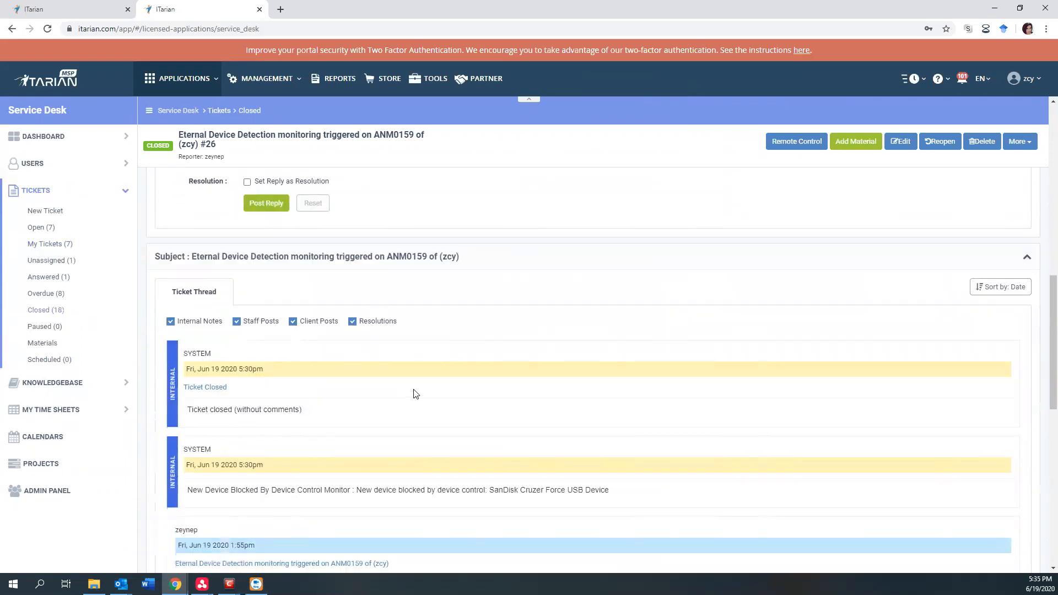
{"action": "scroll", "coordinate": [236, 331], "scroll_direction": "down", "scroll_amount": 1}
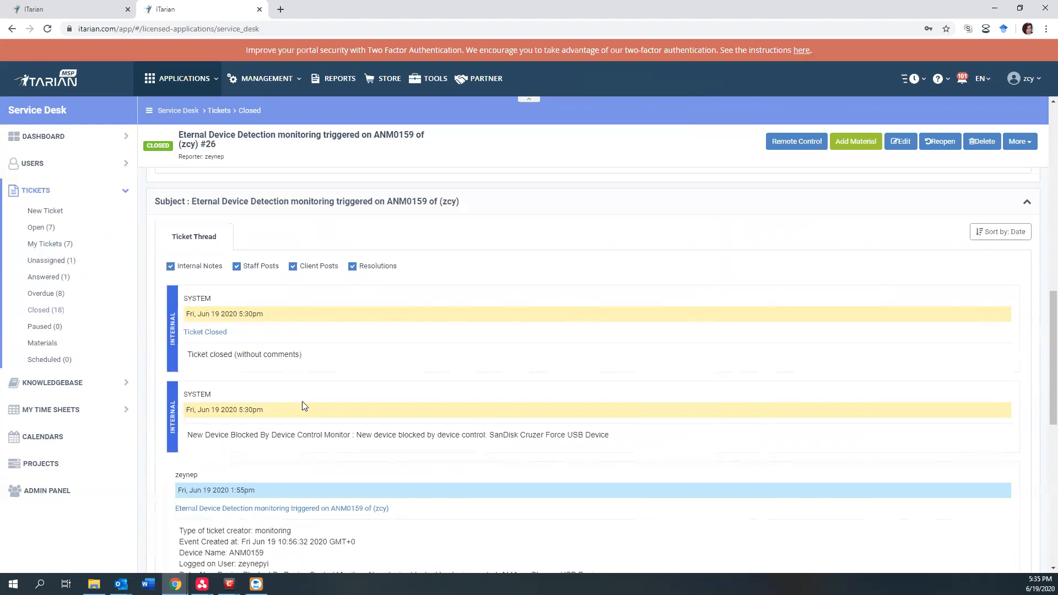
{"action": "scroll", "coordinate": [221, 430], "scroll_direction": "down", "scroll_amount": 4}
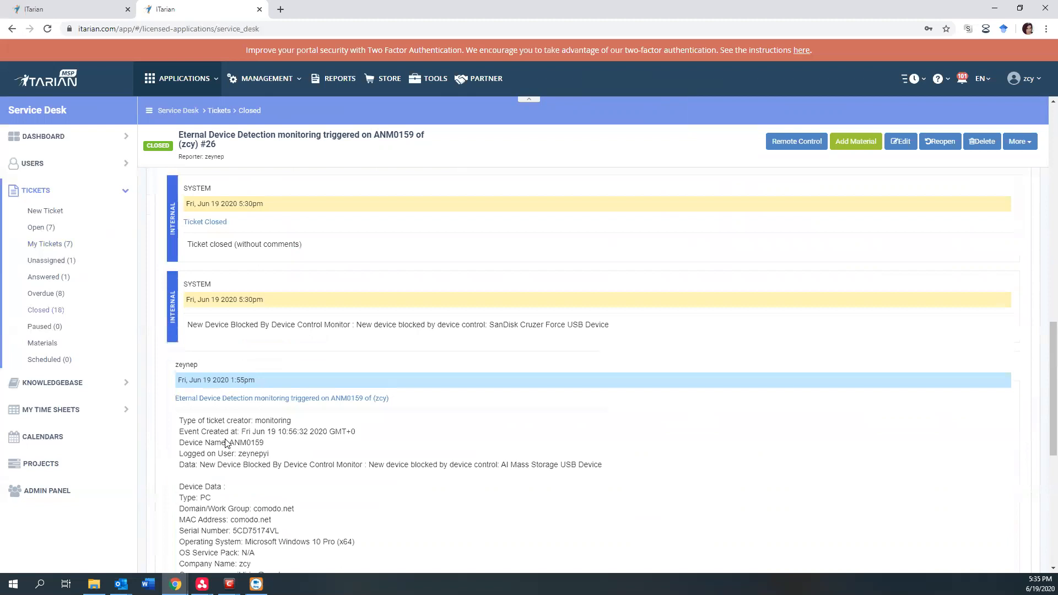
{"action": "scroll", "coordinate": [226, 440], "scroll_direction": "down", "scroll_amount": 1}
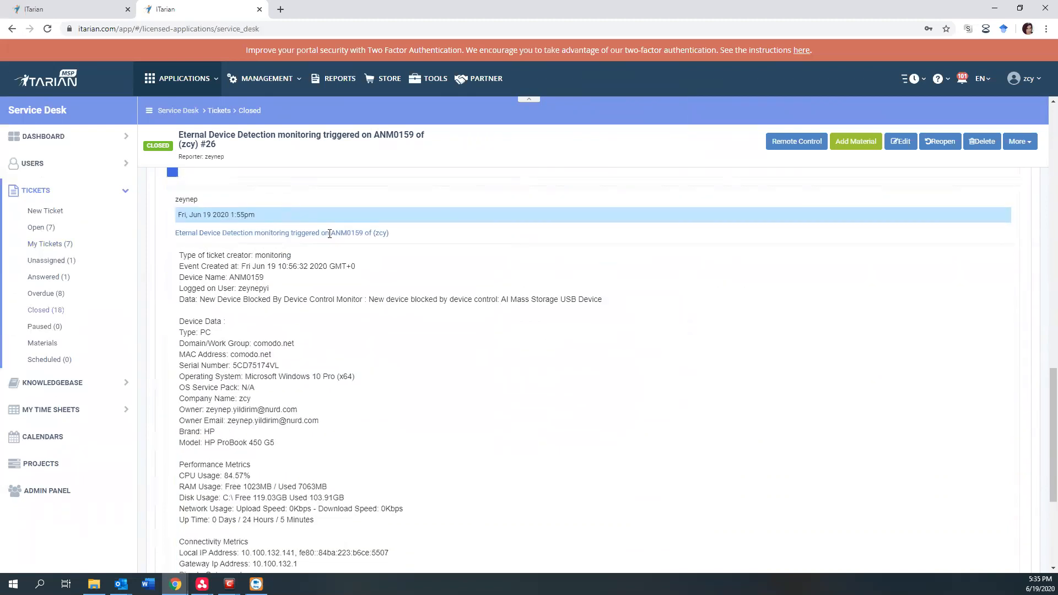
Examine the original monitoring message's company name, device data, performance metrics and connectivity metrics, then return to the ticket information.
{"action": "mouse_move", "coordinate": [357, 232]}
{"action": "left_mouse_down"}
{"action": "mouse_move", "coordinate": [394, 233]}
{"action": "mouse_move", "coordinate": [374, 235]}
{"action": "left_mouse_up"}
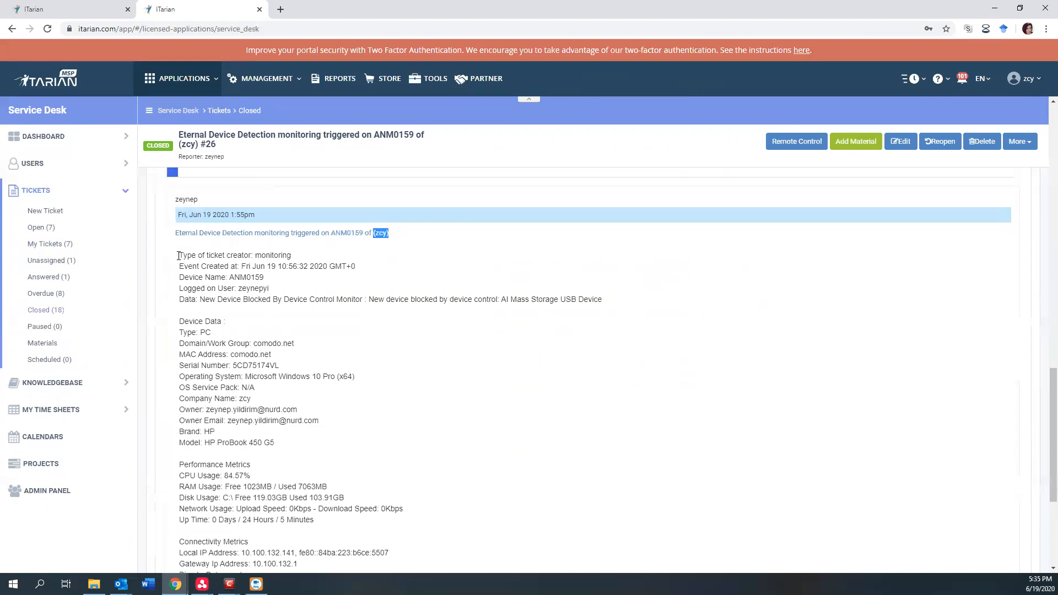
{"action": "scroll", "coordinate": [222, 508], "scroll_direction": "down", "scroll_amount": 3}
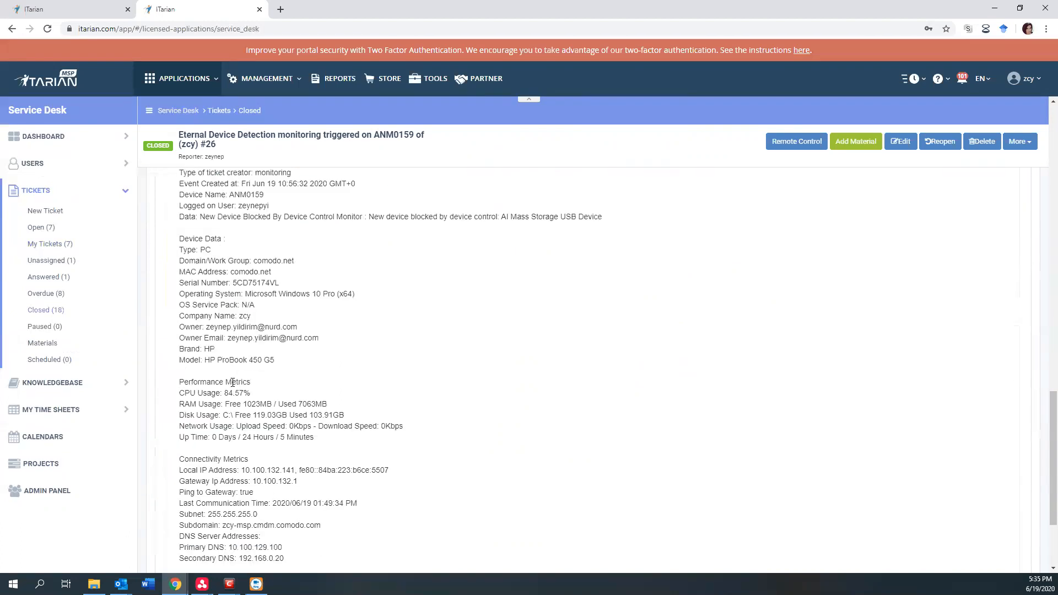
{"action": "scroll", "coordinate": [232, 382], "scroll_direction": "up", "scroll_amount": 1}
{"action": "scroll", "coordinate": [232, 382], "scroll_direction": "up", "scroll_amount": 1}
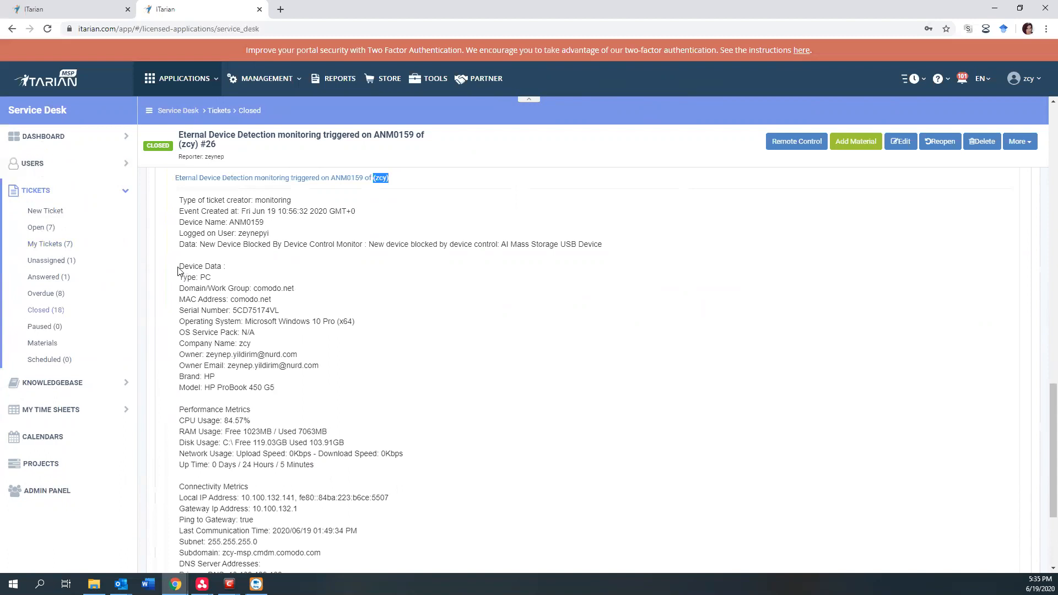
{"action": "left_click_drag", "start_coordinate": [177, 270], "coordinate": [229, 273]}
{"action": "left_click_drag", "start_coordinate": [178, 409], "coordinate": [273, 413]}
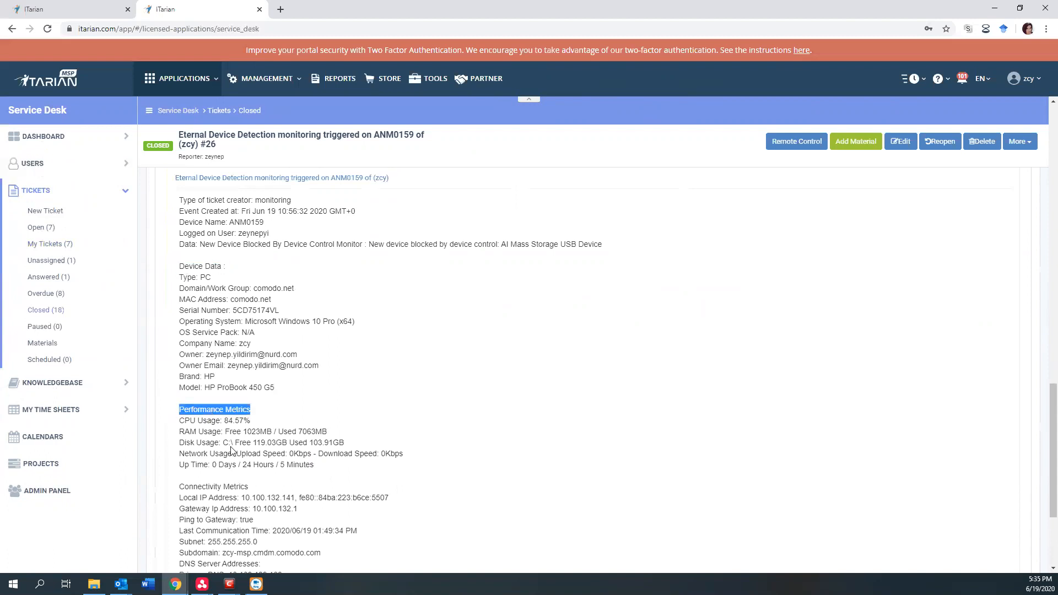
{"action": "left_click_drag", "start_coordinate": [175, 489], "coordinate": [271, 490]}
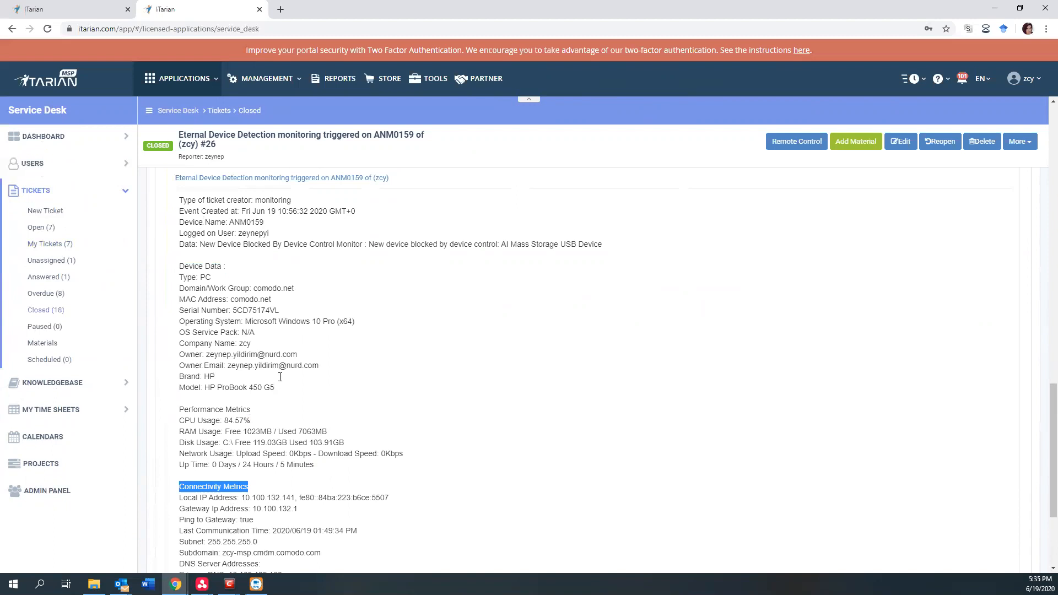
{"action": "scroll", "coordinate": [291, 380], "scroll_direction": "down", "scroll_amount": 1}
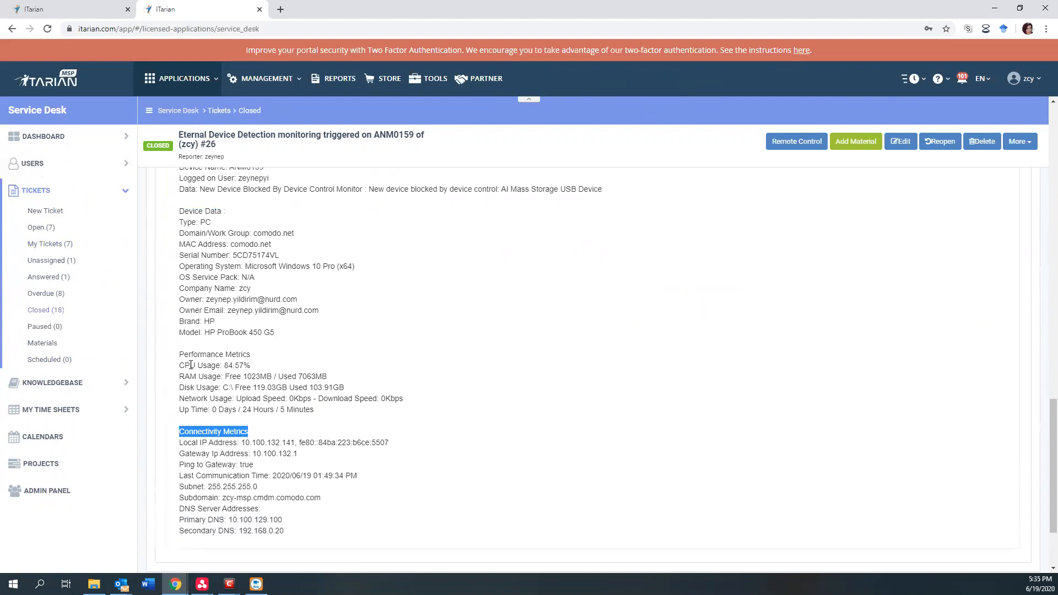
{"action": "left_click_drag", "start_coordinate": [180, 365], "coordinate": [251, 385]}
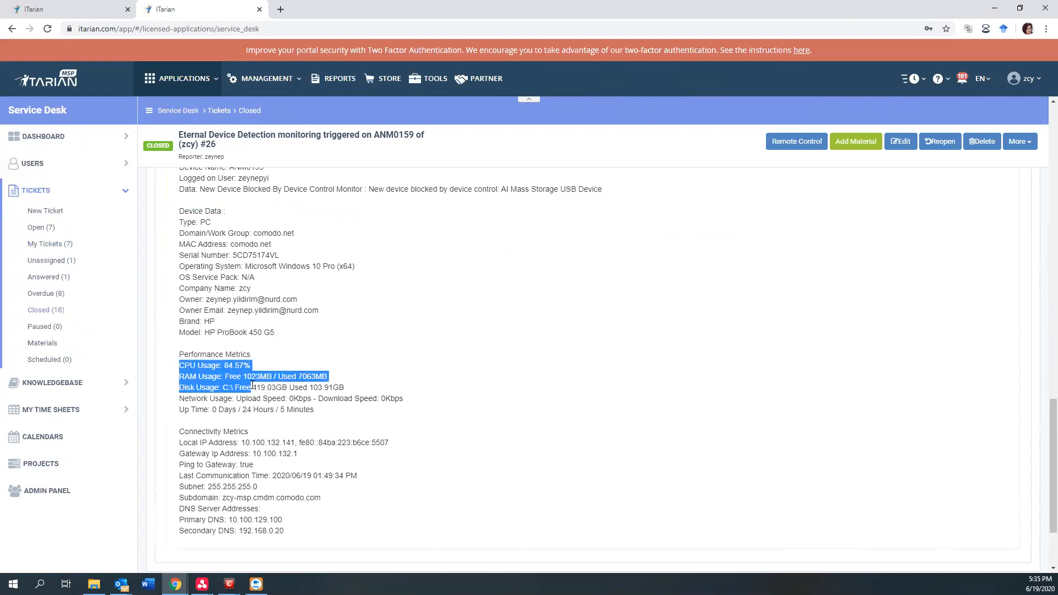
{"action": "left_click_drag", "start_coordinate": [181, 431], "coordinate": [248, 435]}
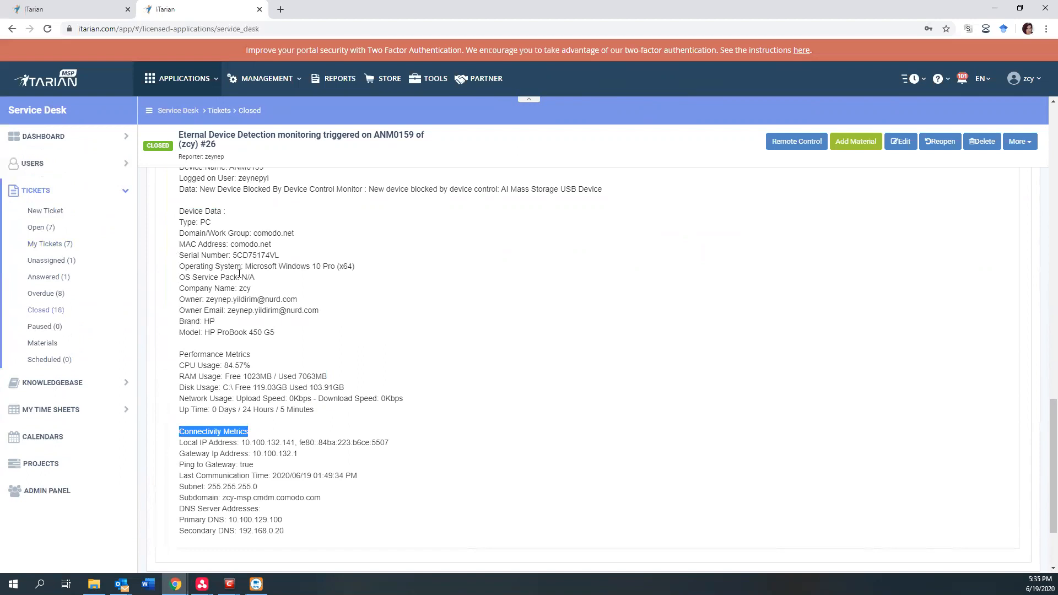
{"action": "scroll", "coordinate": [250, 314], "scroll_direction": "up", "scroll_amount": 2}
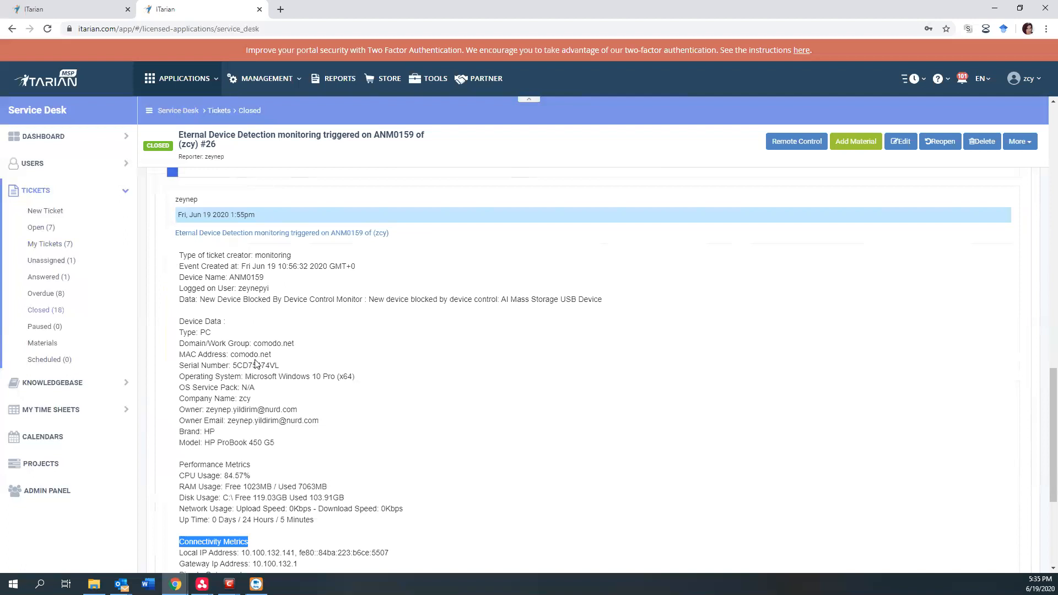
{"action": "scroll", "coordinate": [299, 351], "scroll_direction": "up", "scroll_amount": 5}
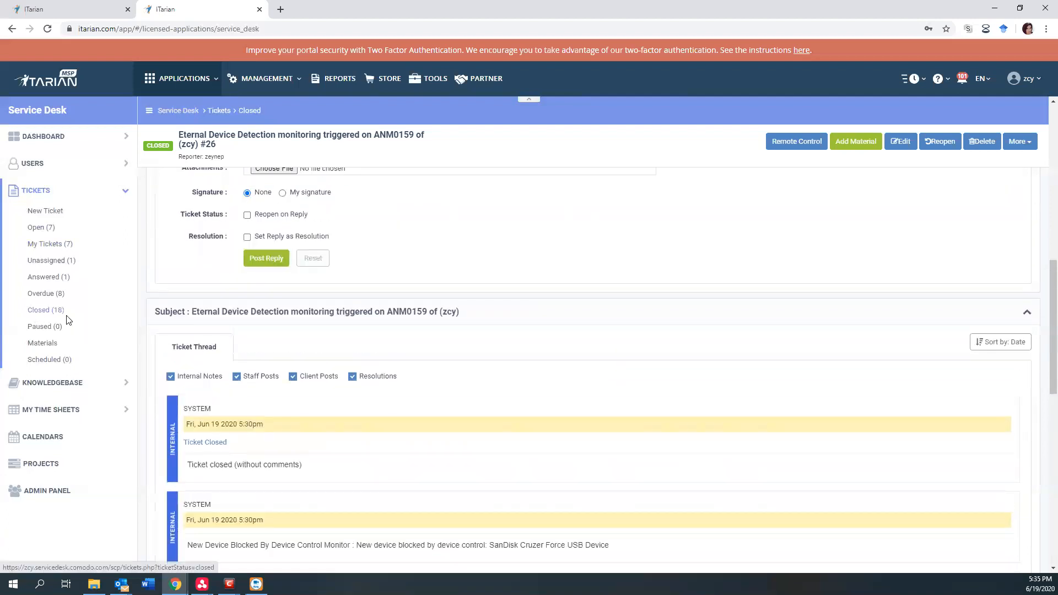
{"action": "scroll", "coordinate": [392, 292], "scroll_direction": "up", "scroll_amount": 8}
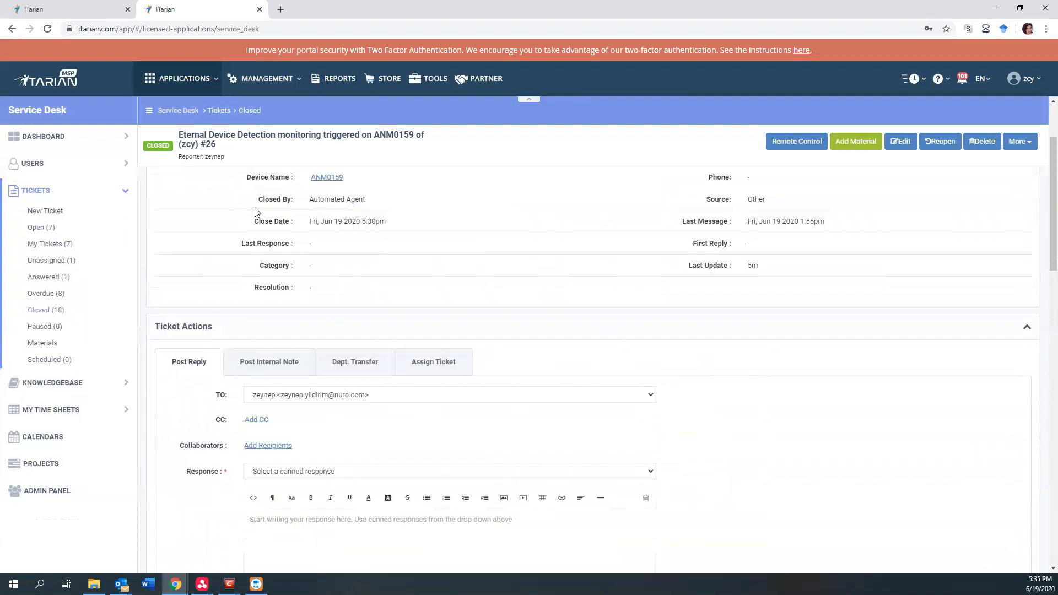
{"action": "scroll", "coordinate": [440, 258], "scroll_direction": "up", "scroll_amount": 2}
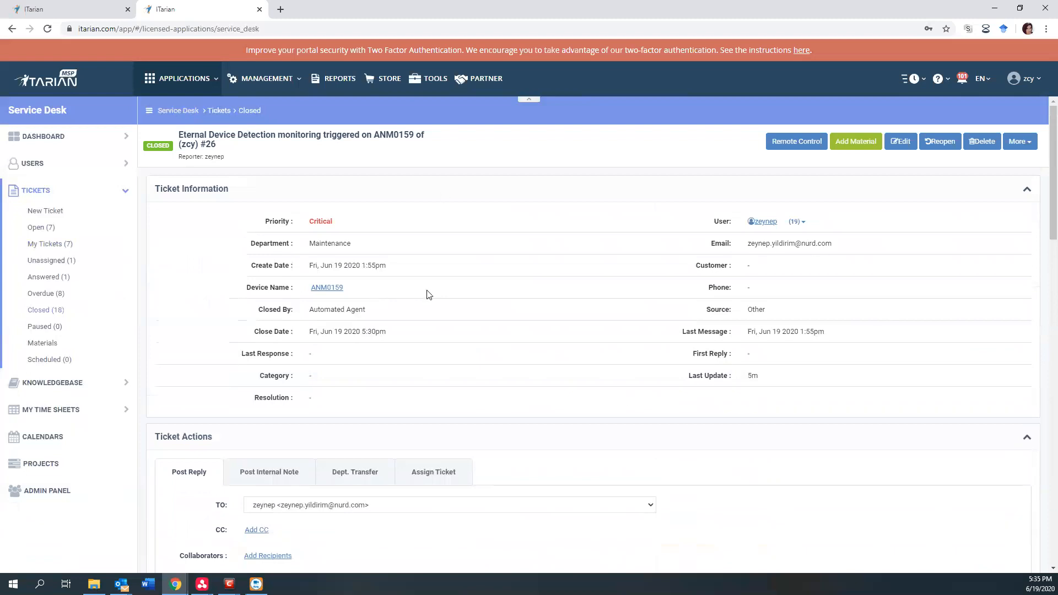
Return to Endpoint Manager and open the monitoring logs of device ANM0159.
{"action": "left_click", "coordinate": [172, 78]}
{"action": "left_click", "coordinate": [164, 109]}
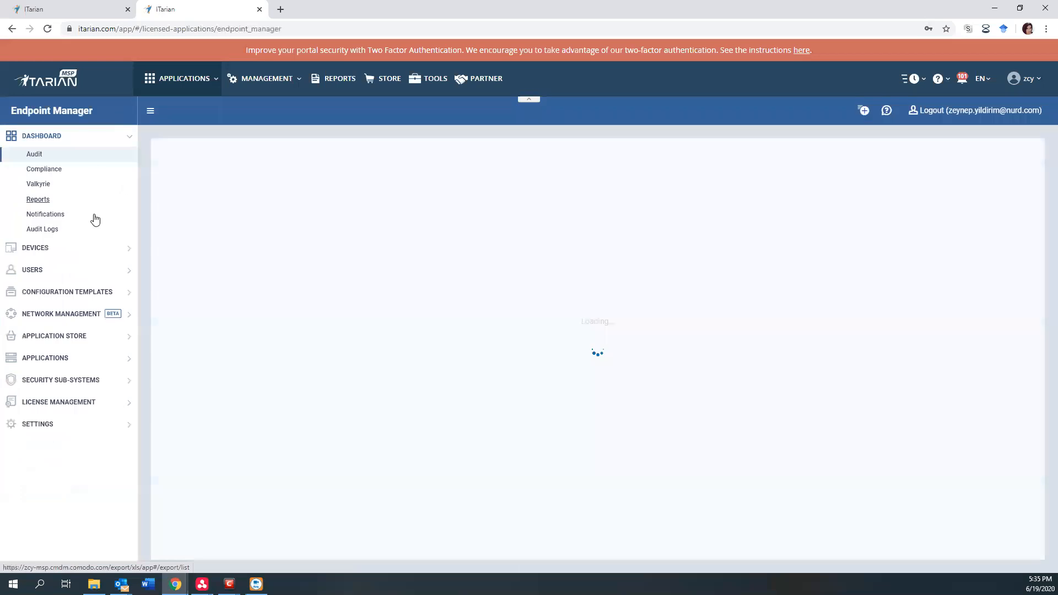
{"action": "left_click", "coordinate": [36, 248]}
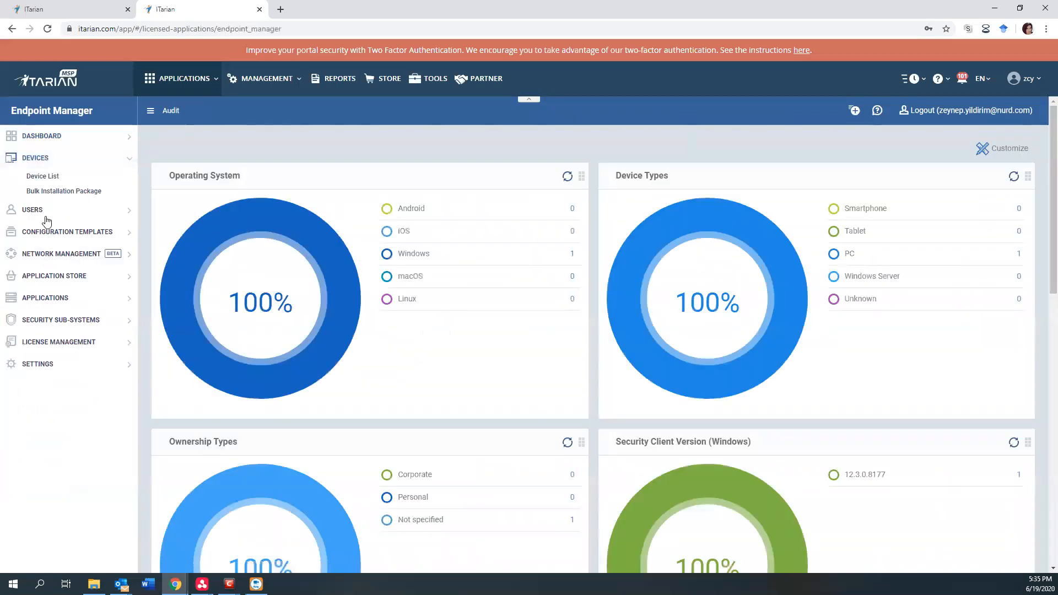
{"action": "left_click", "coordinate": [41, 176]}
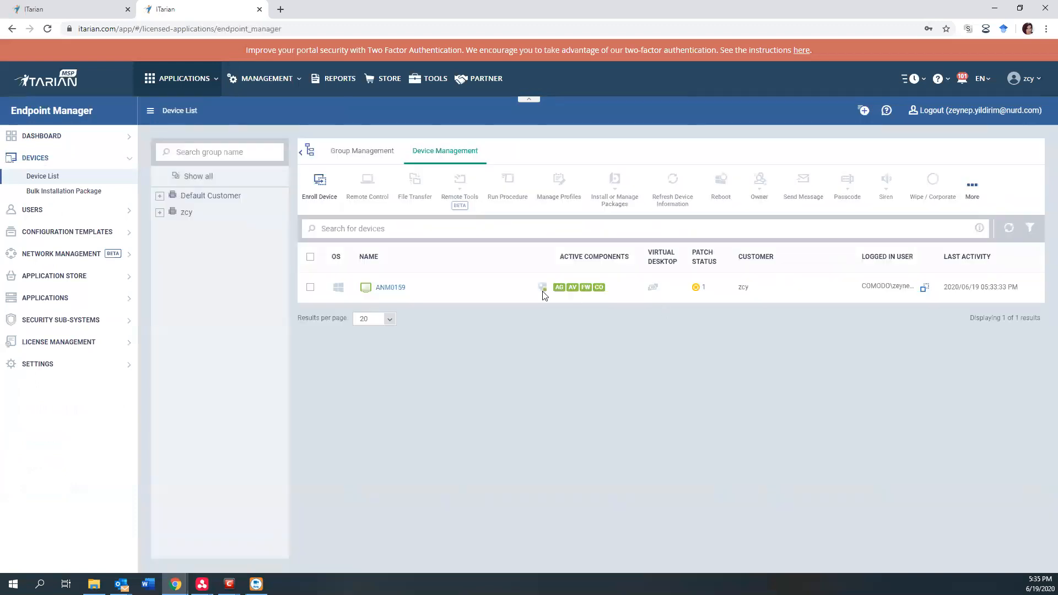
{"action": "left_click", "coordinate": [398, 290]}
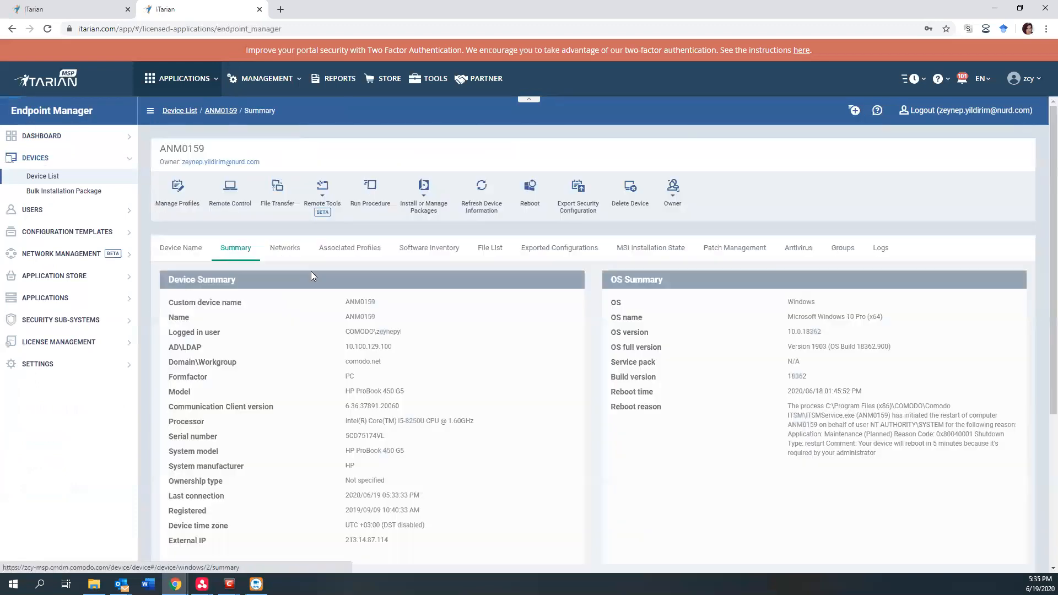
{"action": "left_click", "coordinate": [881, 249]}
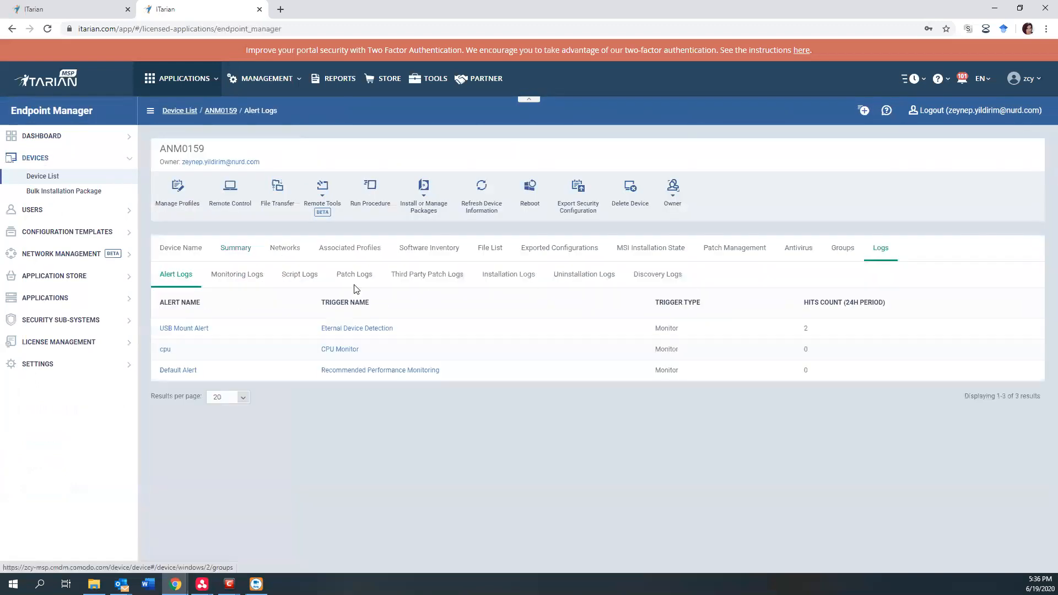
{"action": "left_click", "coordinate": [239, 276]}
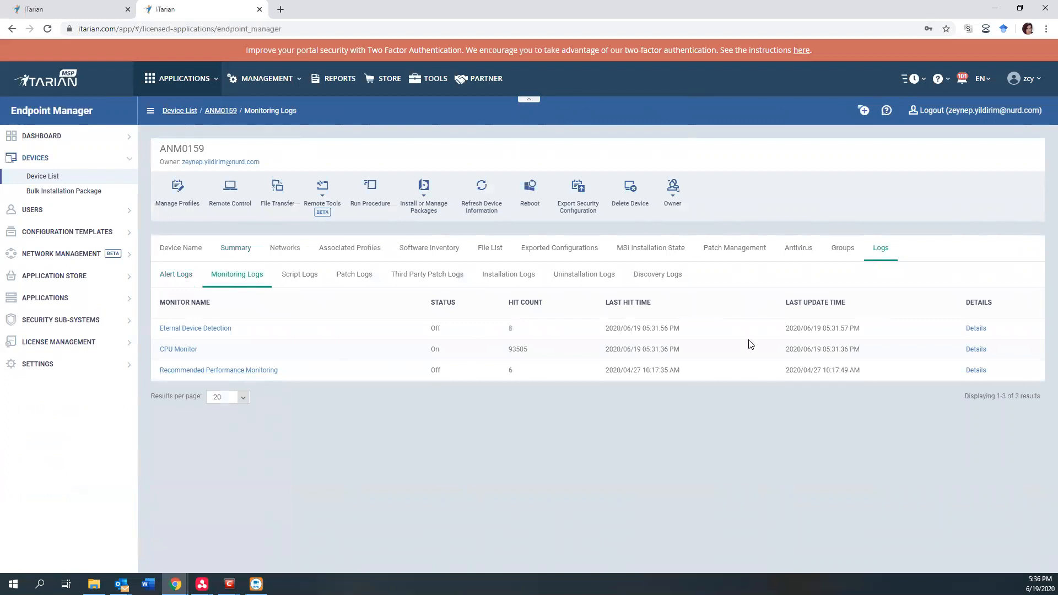
Review the Eternal Device Detection log details for the history of blocked USB devices, and minimize the browser.
{"action": "left_click", "coordinate": [976, 329]}
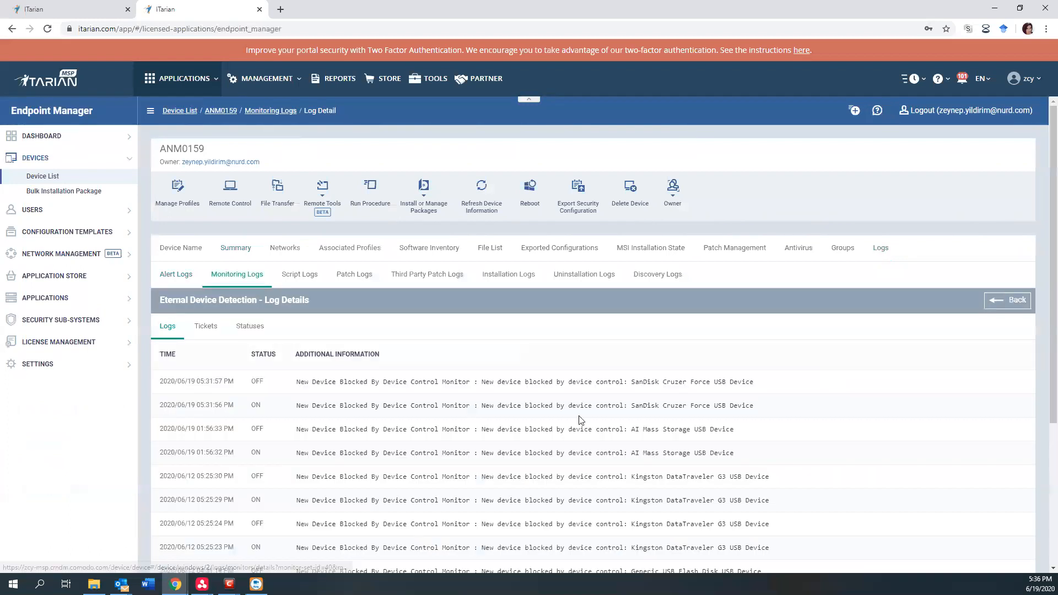
{"action": "scroll", "coordinate": [313, 311], "scroll_direction": "down", "scroll_amount": 4}
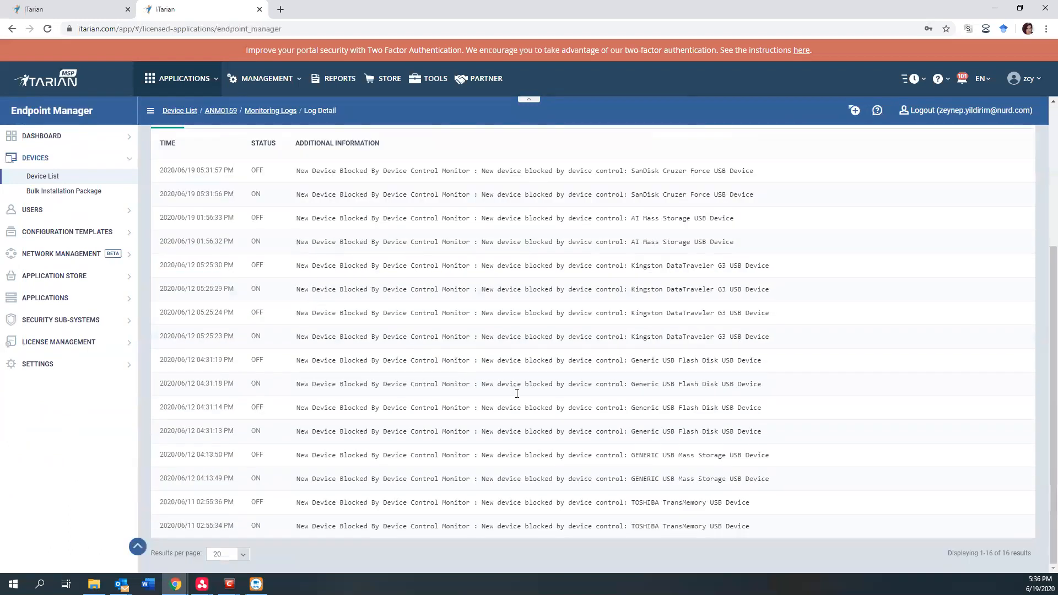
{"action": "scroll", "coordinate": [517, 393], "scroll_direction": "up", "scroll_amount": 4}
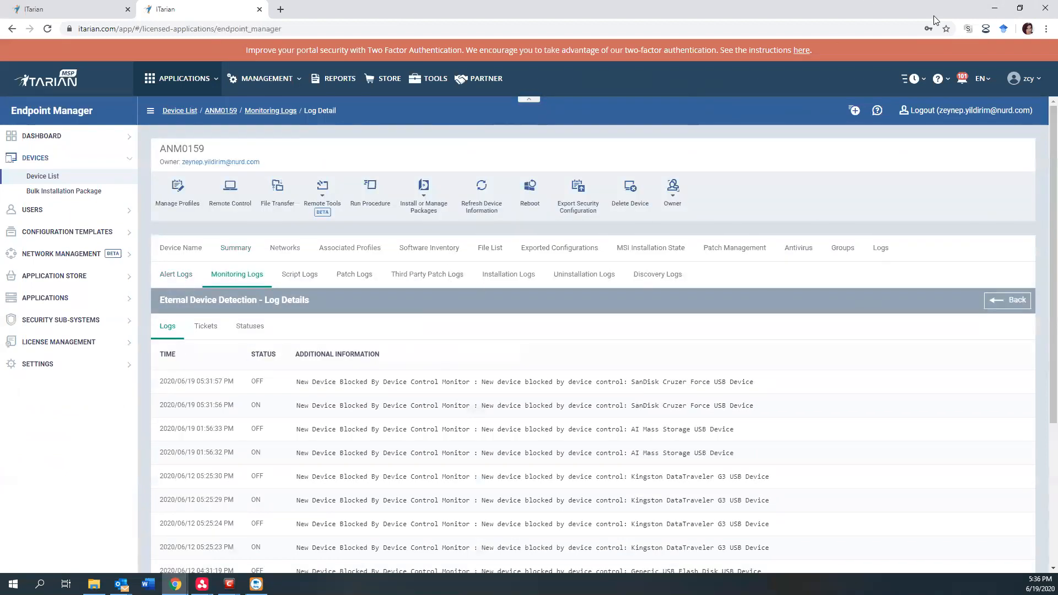
{"action": "left_click", "coordinate": [995, 11]}
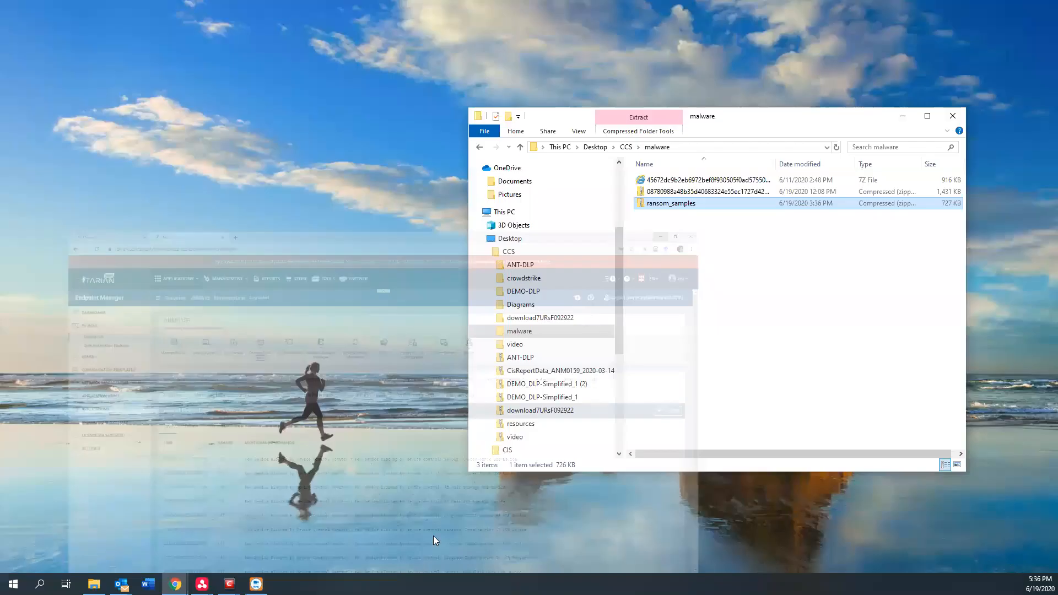
Switch to the remote control session of win10-ccs-malwaretest-DESKTOP-DWFESSW and move the Comodo Client Security window away from the desktop's archives.
{"action": "left_click", "coordinate": [203, 584]}
{"action": "left_click", "coordinate": [242, 544]}
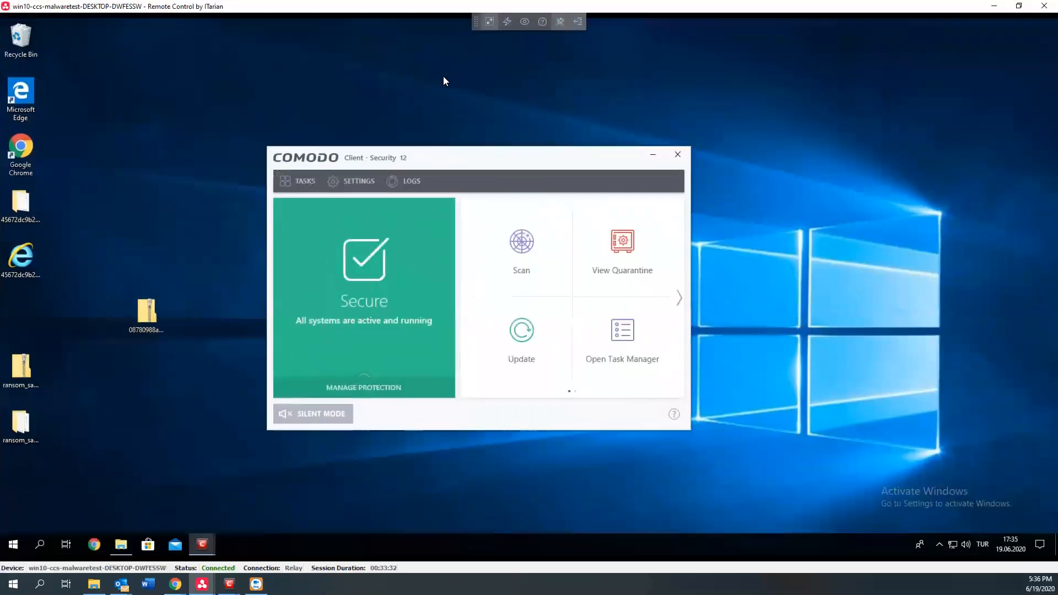
{"action": "left_click_drag", "start_coordinate": [437, 157], "coordinate": [478, 129]}
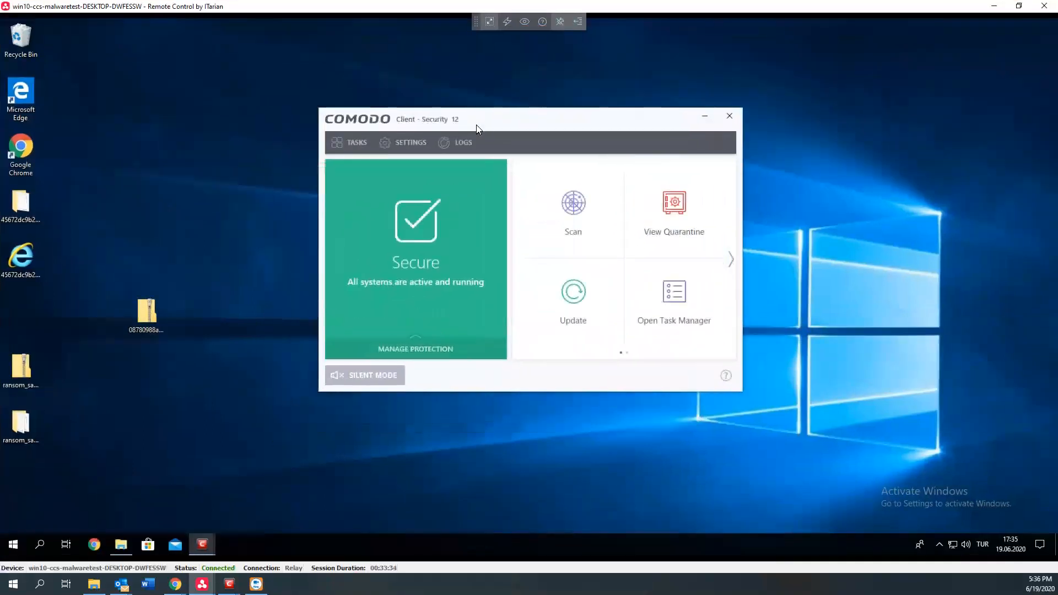
Extract the 08780988a48b35d40683324e55ec1727d42b23e3 archive with 7-Zip into a folder of the same name, entering the archive password.
{"action": "left_click", "coordinate": [151, 313]}
{"action": "right_click", "coordinate": [152, 313]}
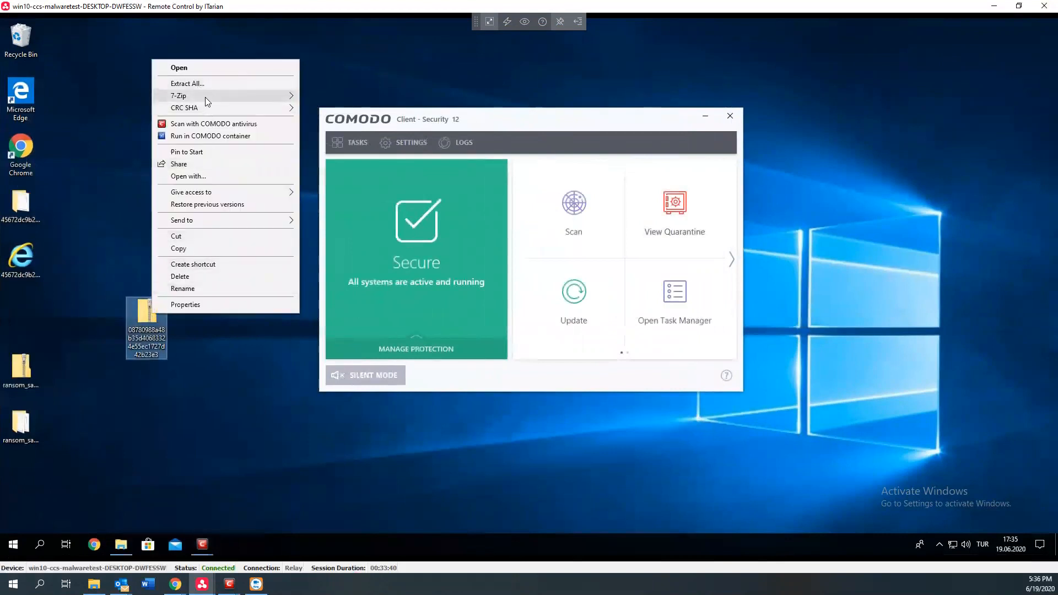
{"action": "mouse_move", "coordinate": [205, 97]}
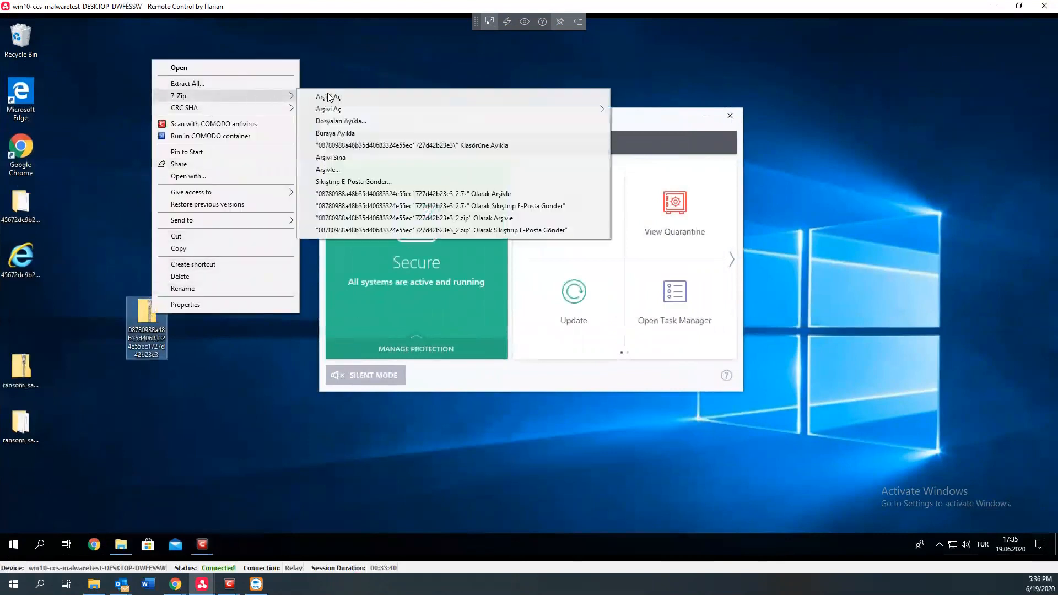
{"action": "left_click", "coordinate": [359, 146]}
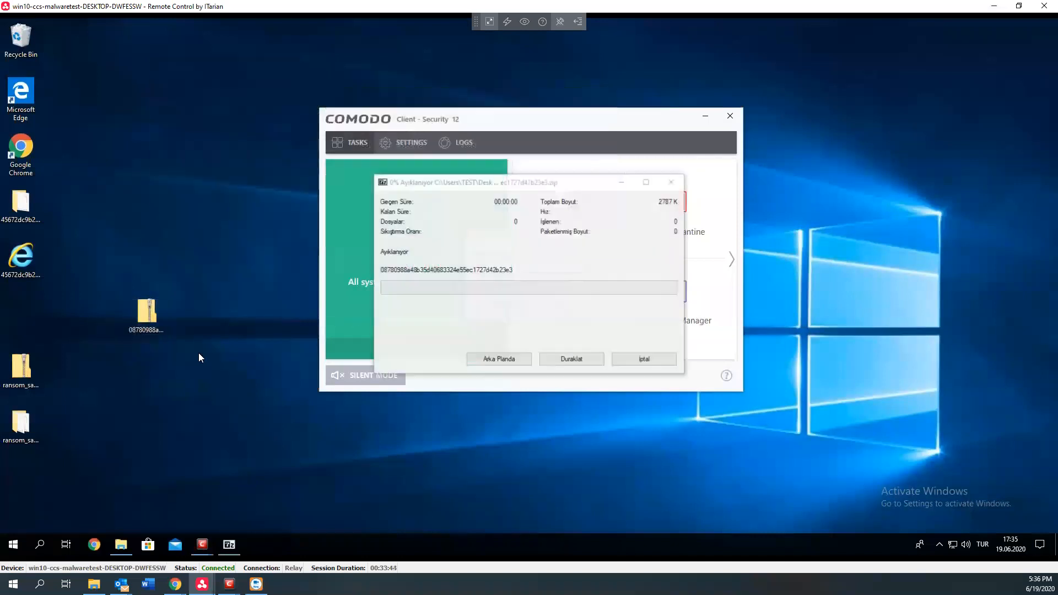
{"action": "type", "text": "in"}
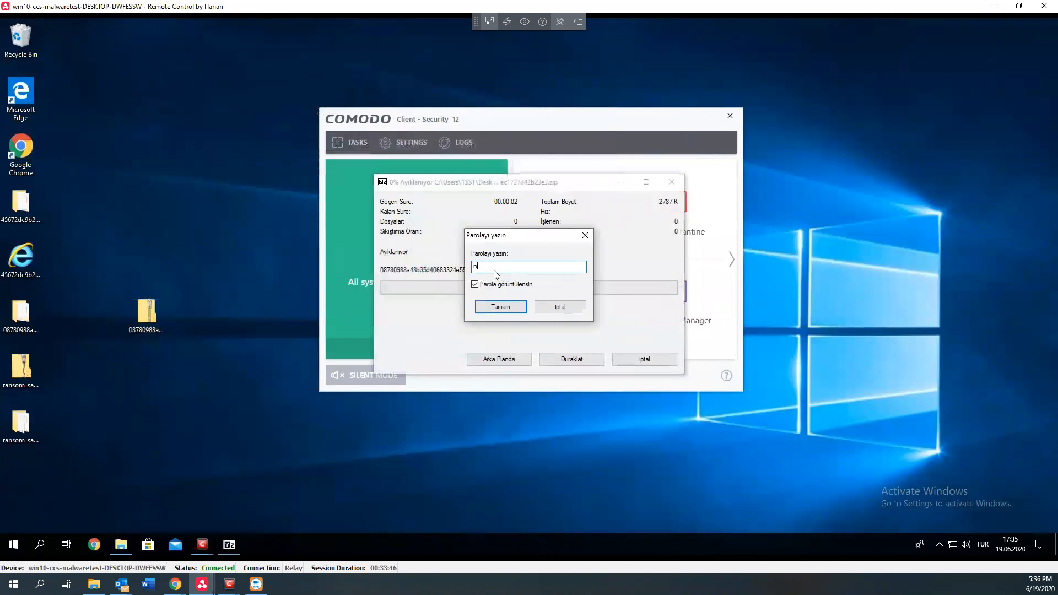
{"action": "type", "text": "fected"}
{"action": "left_click", "coordinate": [496, 307]}
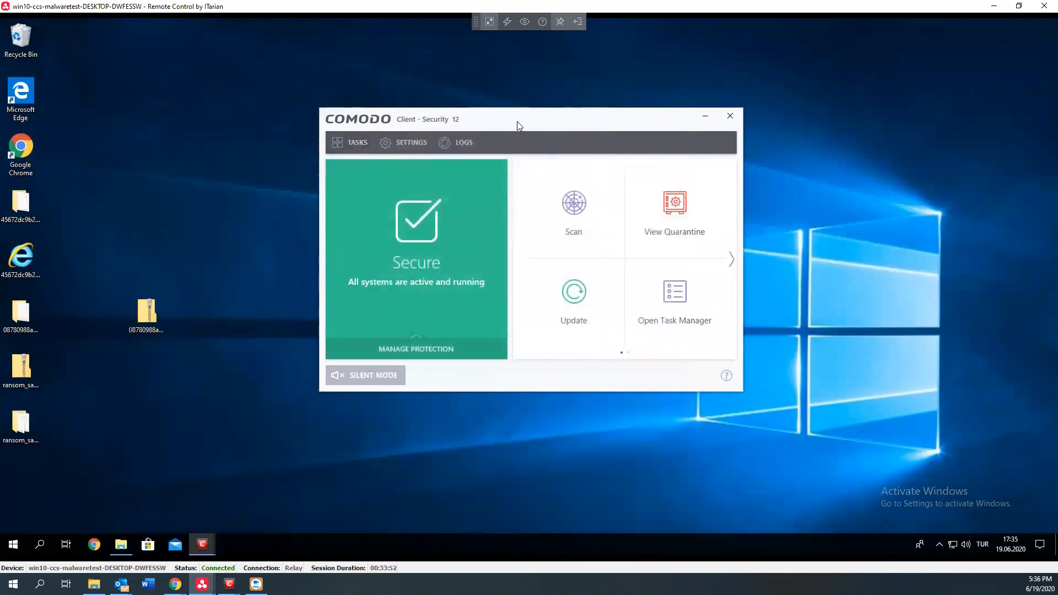
Reposition the Comodo Client Security window, check the hidden tray icons, and open the quarantine to review its items.
{"action": "left_click_drag", "start_coordinate": [516, 120], "coordinate": [443, 111]}
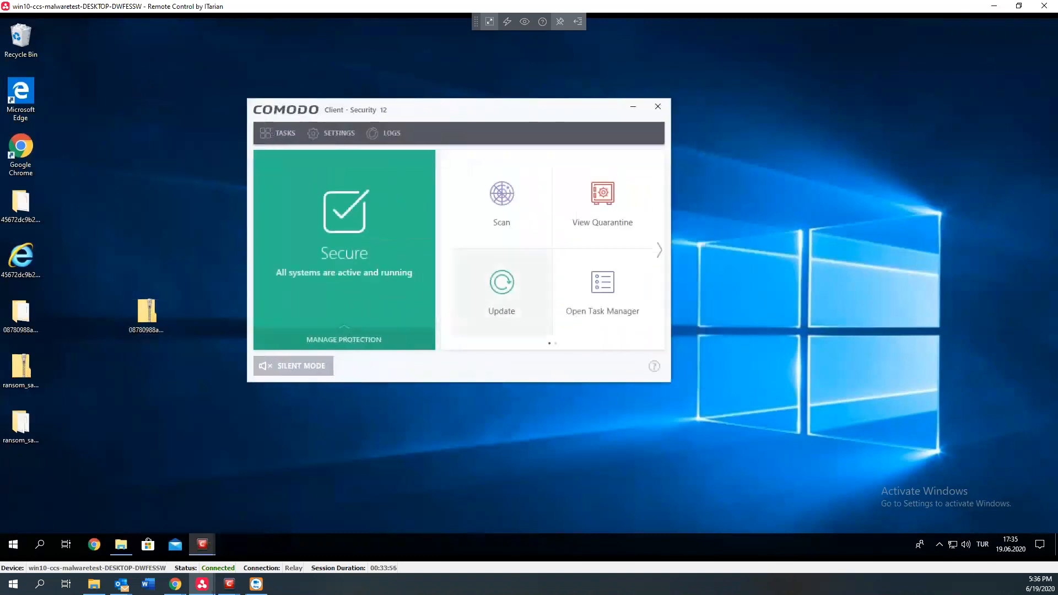
{"action": "left_click", "coordinate": [938, 546]}
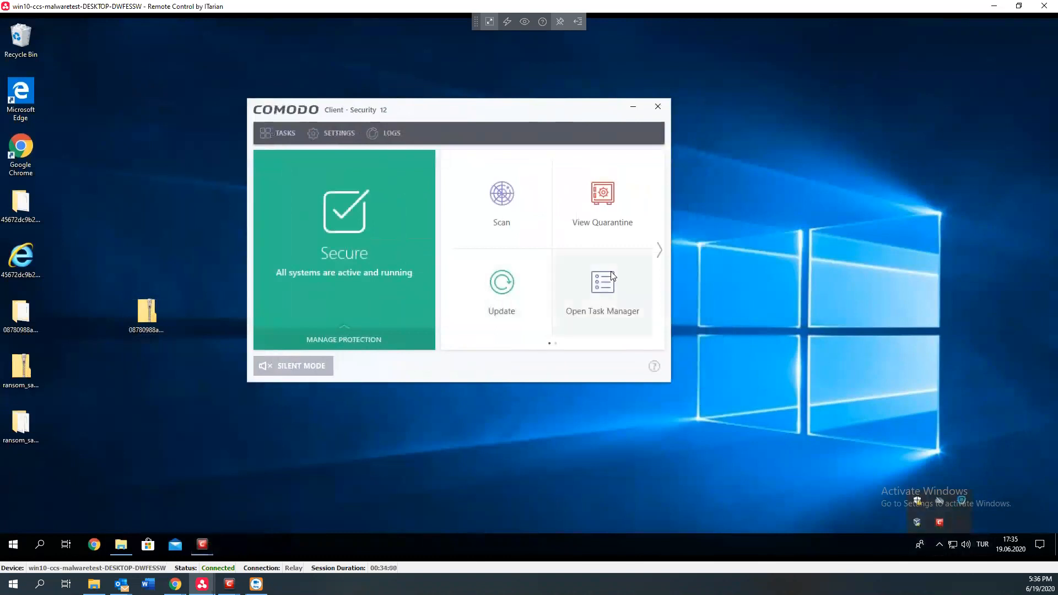
{"action": "left_click", "coordinate": [607, 236]}
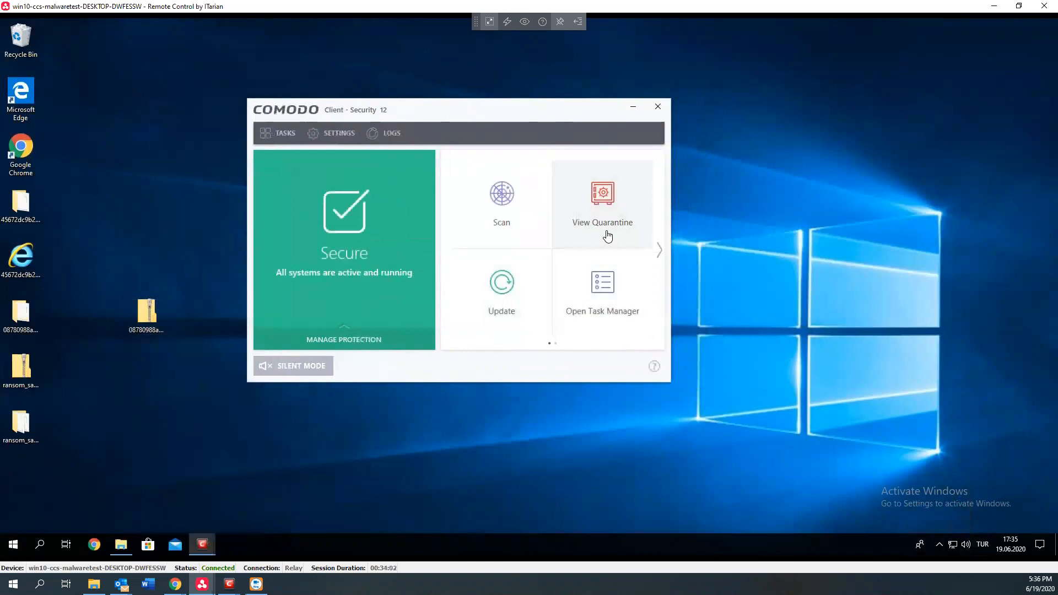
{"action": "left_click_drag", "start_coordinate": [590, 154], "coordinate": [450, 166]}
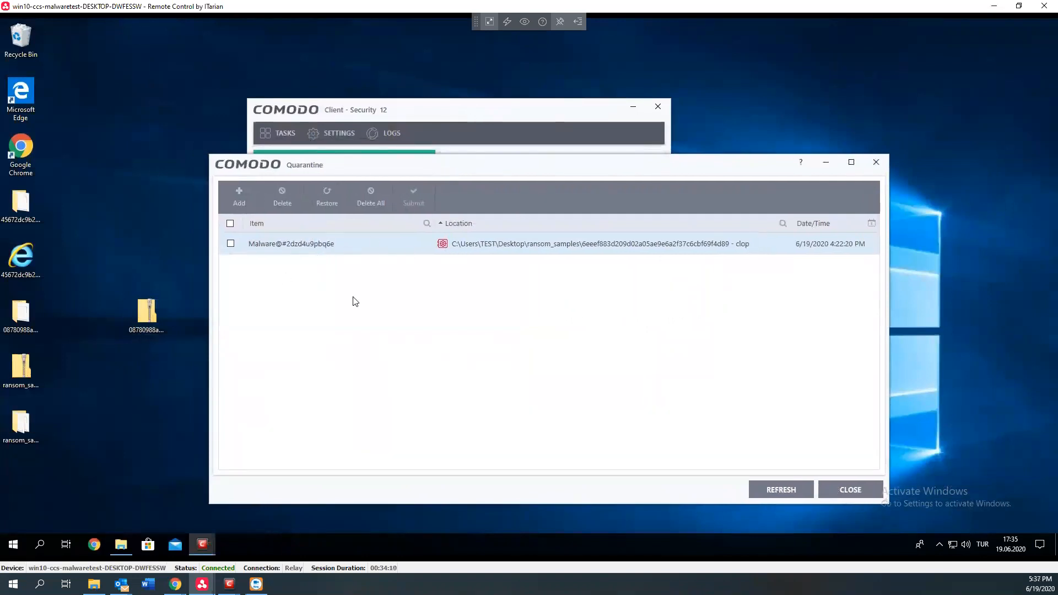
Open the extracted 08780988a48b35d40683324e55ec1727d42b23e3 folder, check the sample file inside, and minimize the folder window.
{"action": "left_click", "coordinate": [507, 104]}
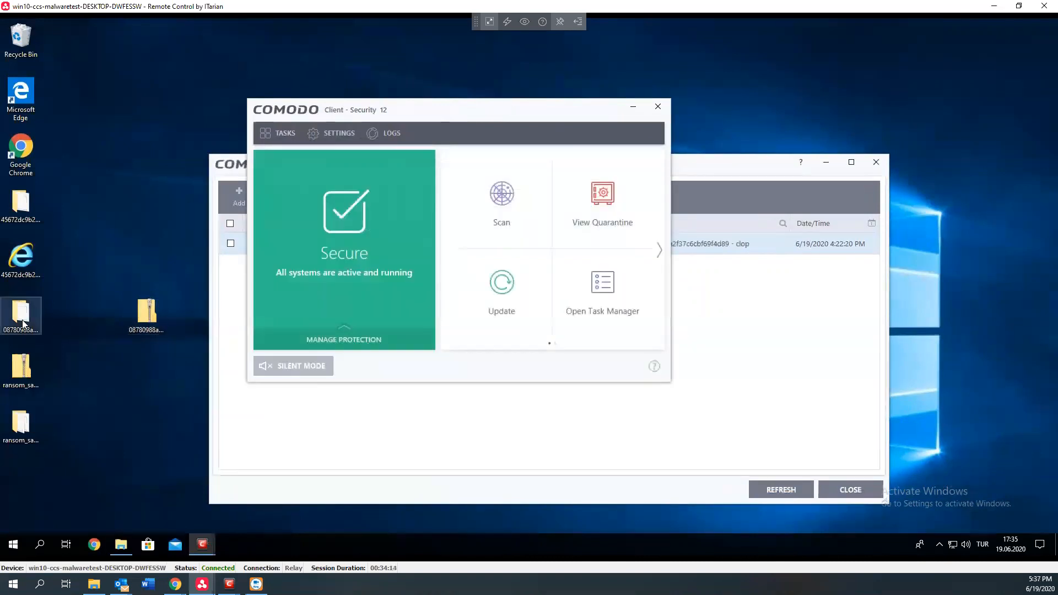
{"action": "double_click", "coordinate": [57, 337]}
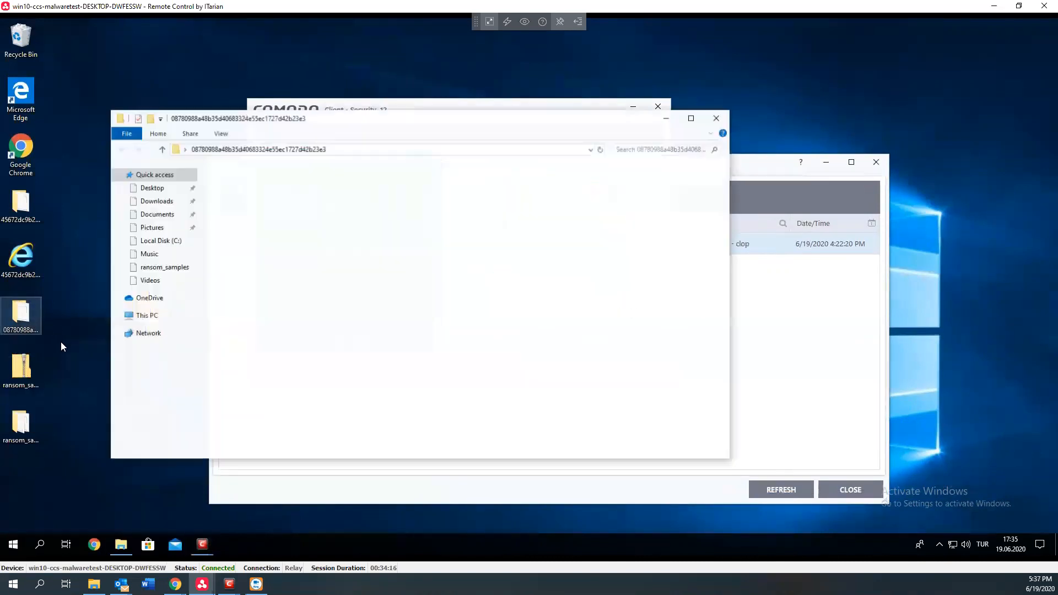
{"action": "left_click", "coordinate": [278, 183]}
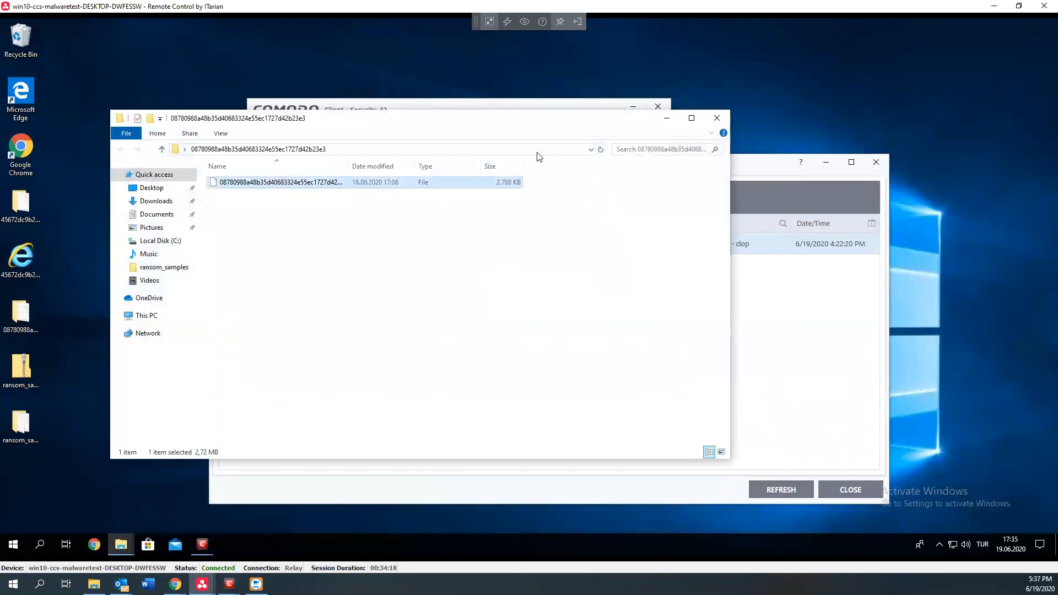
{"action": "left_click", "coordinate": [666, 119]}
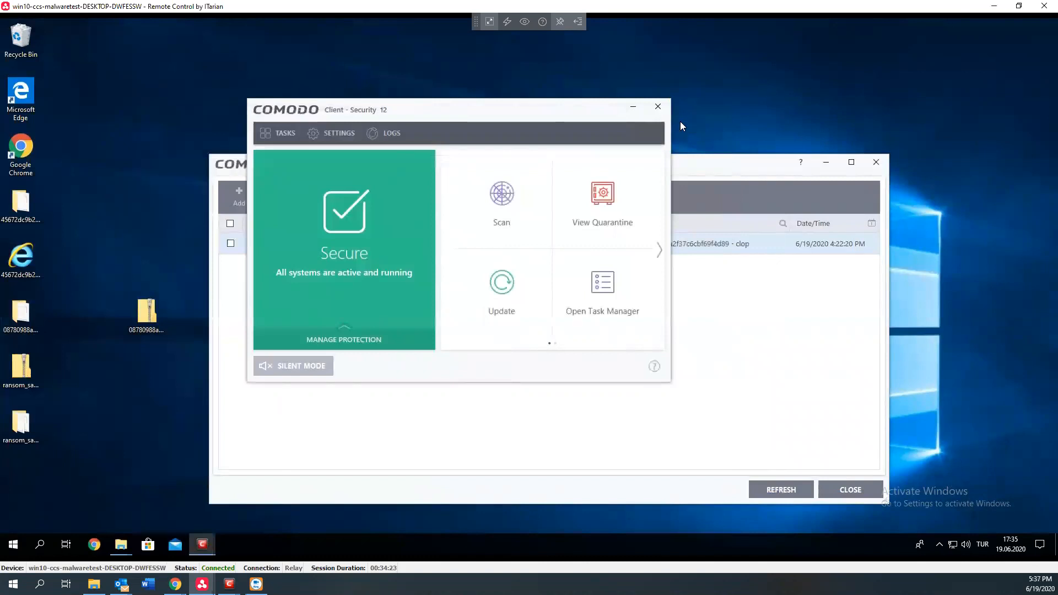
Leave the remote session, return to Endpoint Manager's notifications in the browser, and open the "Malware on the Windows device!" notification.
{"action": "left_click", "coordinate": [993, 6]}
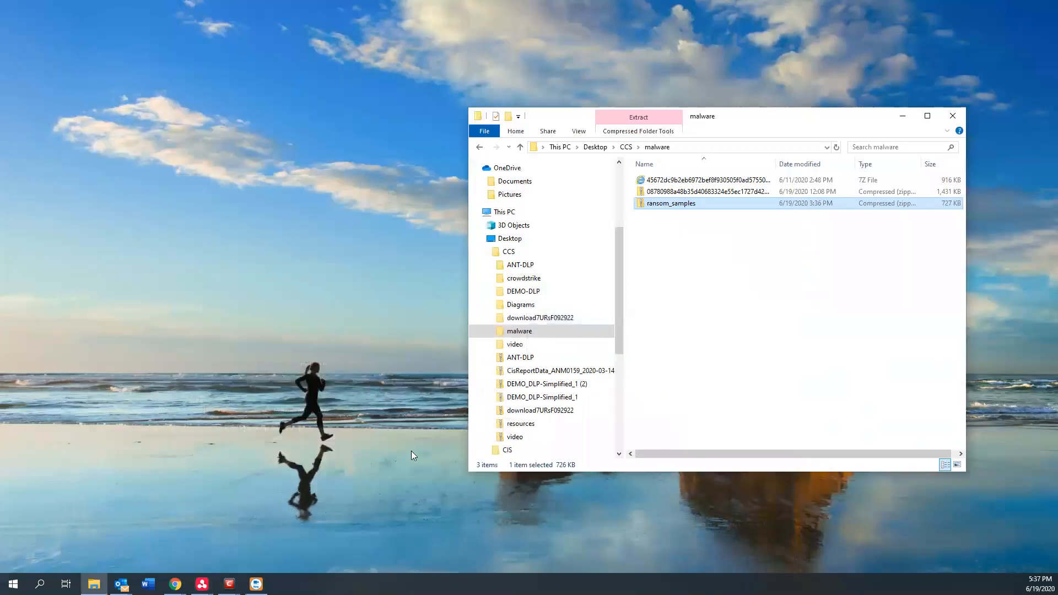
{"action": "mouse_move", "coordinate": [176, 584]}
{"action": "left_click", "coordinate": [262, 545]}
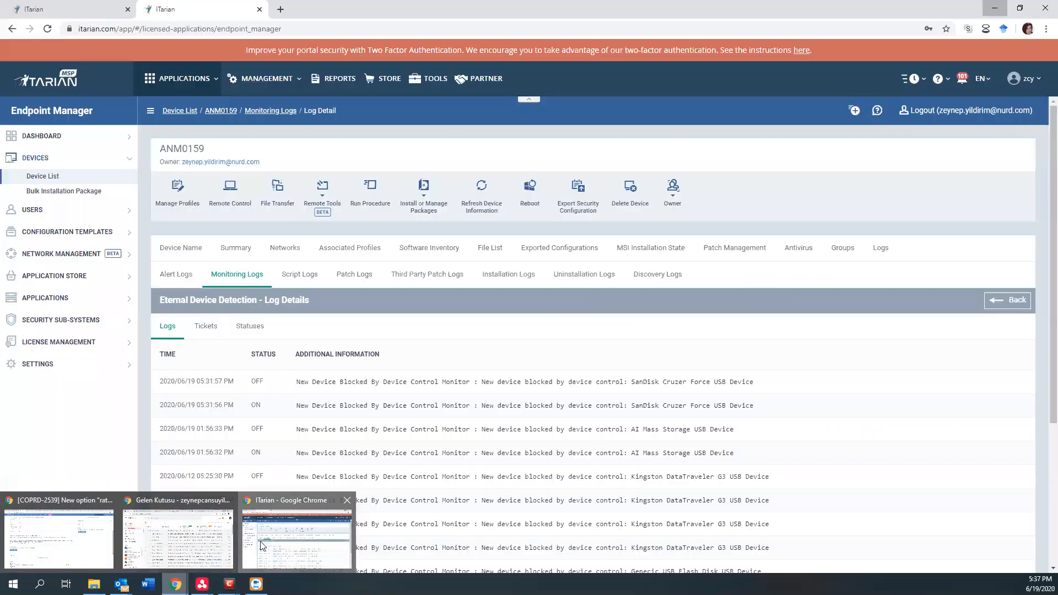
{"action": "left_click", "coordinate": [78, 10]}
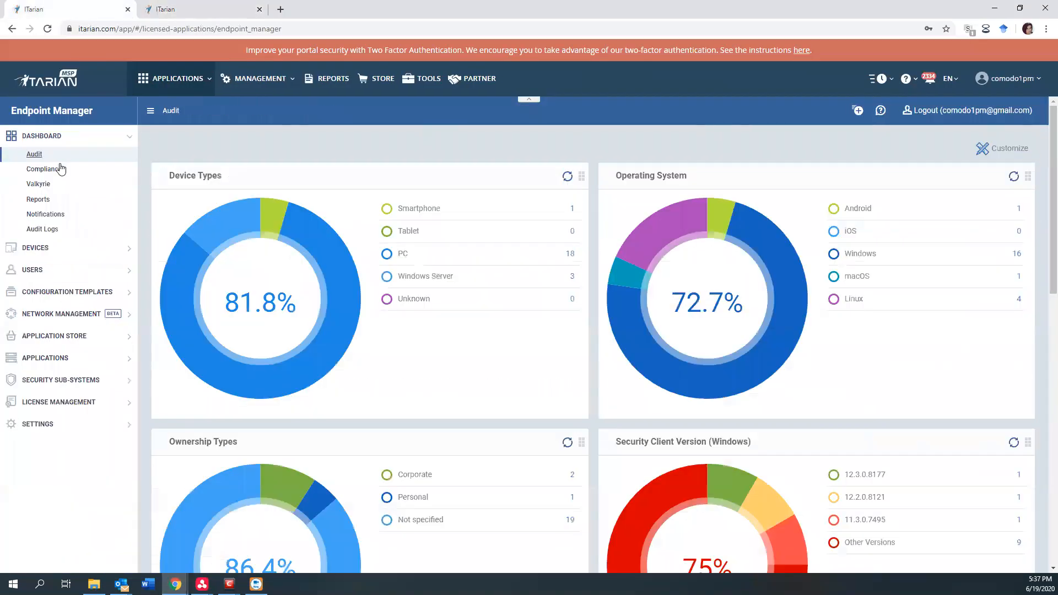
{"action": "left_click", "coordinate": [46, 213]}
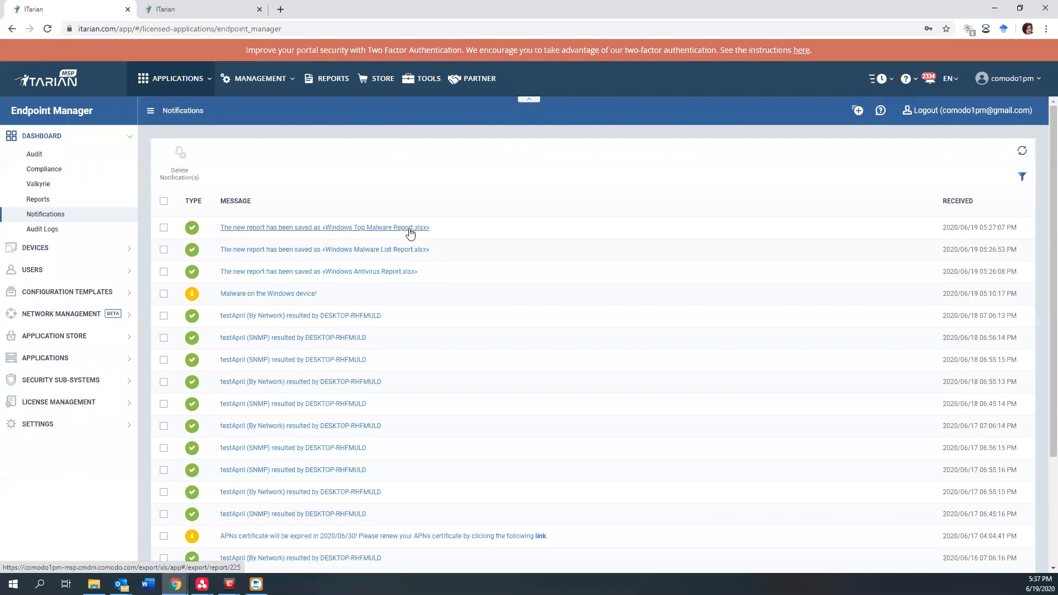
{"action": "left_click", "coordinate": [301, 298]}
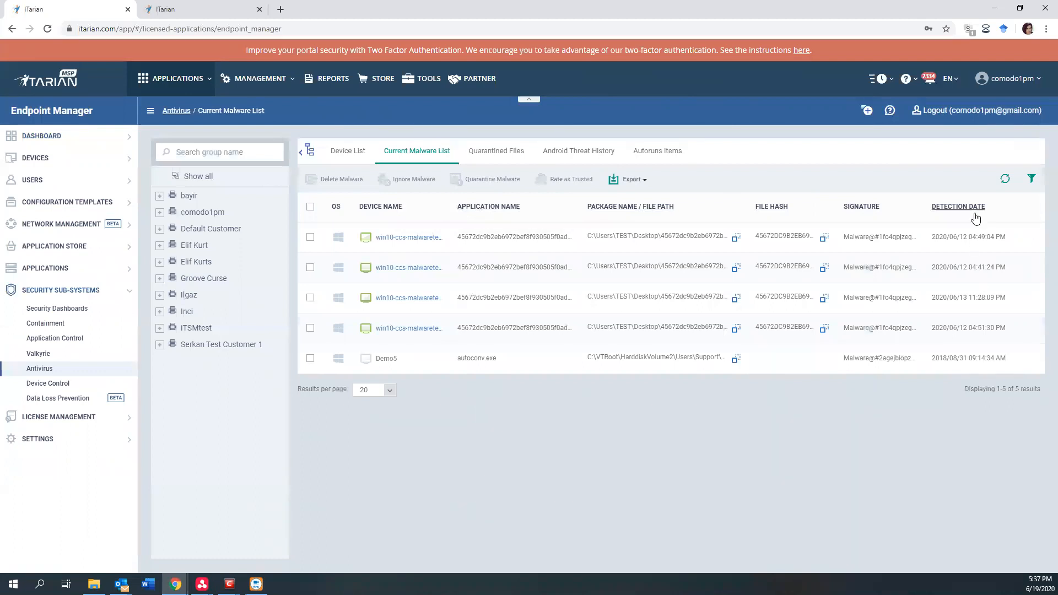
Open the win10-ccs-malwaretest device from the current malware list and view its antivirus quarantined files.
{"action": "left_click", "coordinate": [406, 238]}
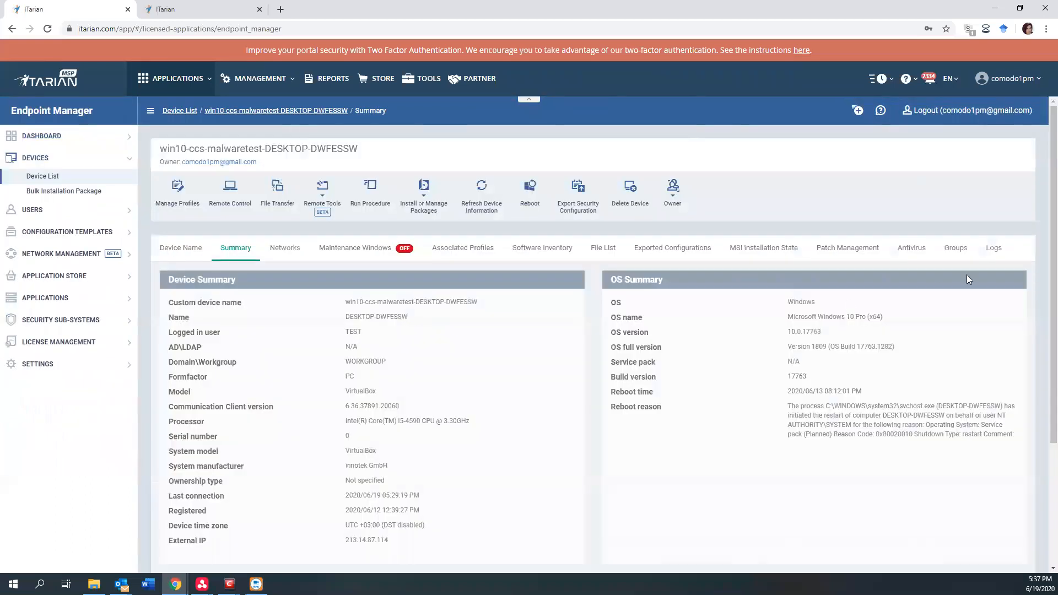
{"action": "left_click", "coordinate": [906, 252]}
{"action": "left_click", "coordinate": [233, 278]}
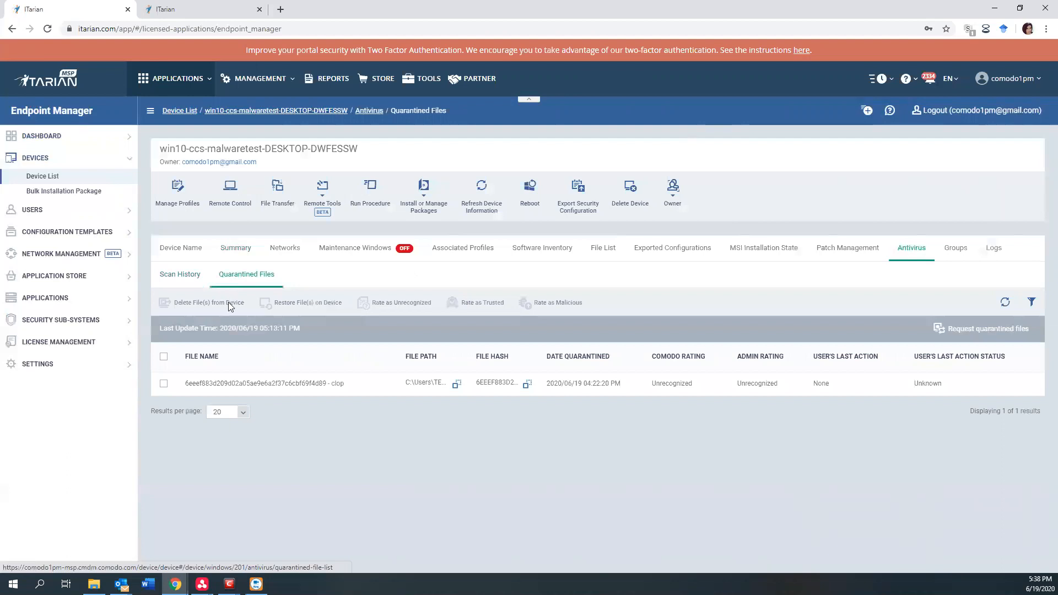
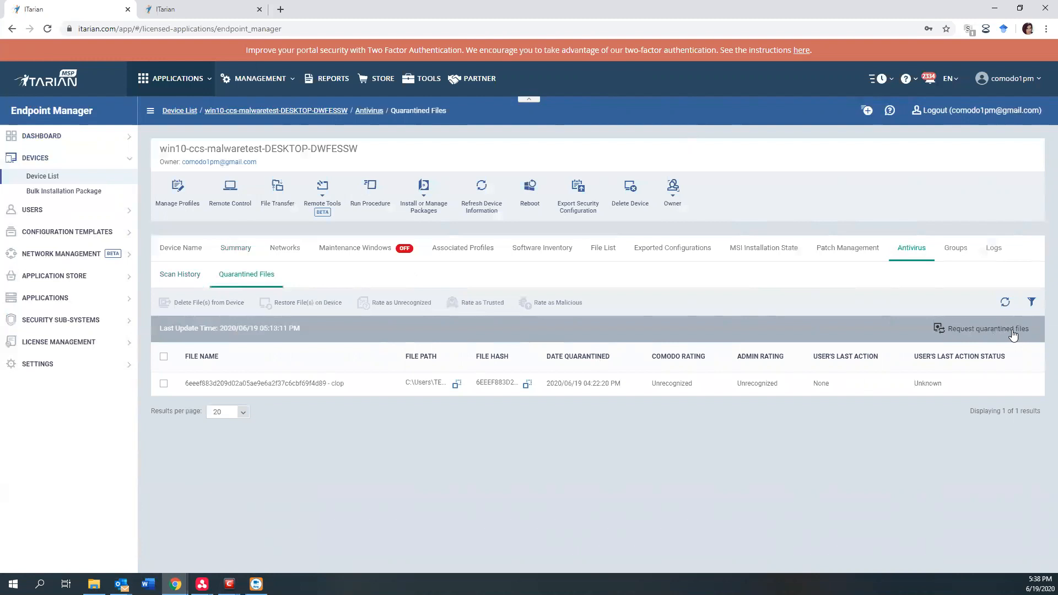
Request the device's updated quarantined files, select the quarantined clop file, and check its Comodo rating.
{"action": "left_click", "coordinate": [1012, 331]}
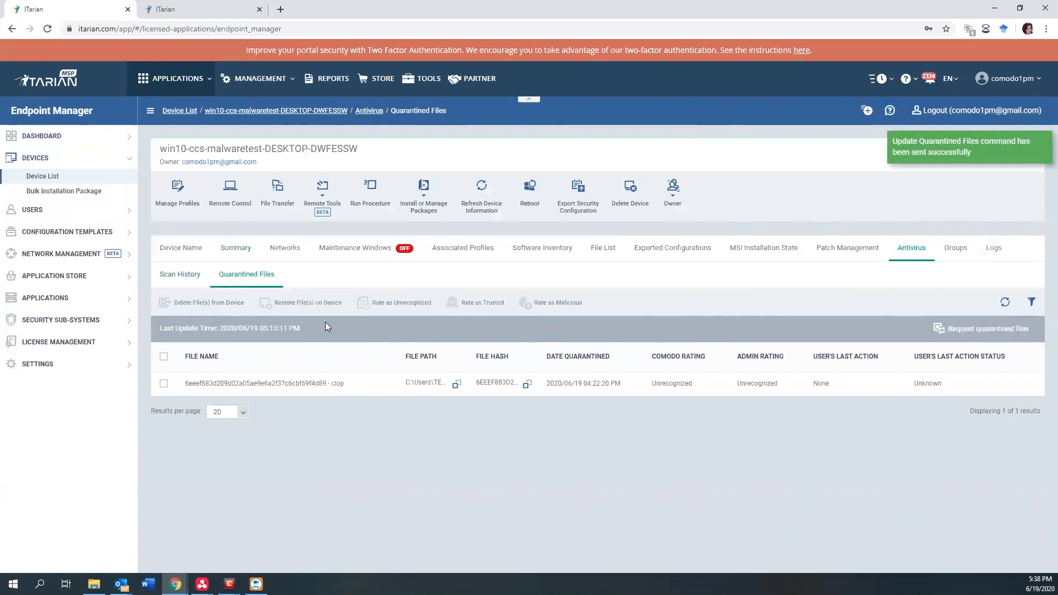
{"action": "left_click", "coordinate": [164, 384]}
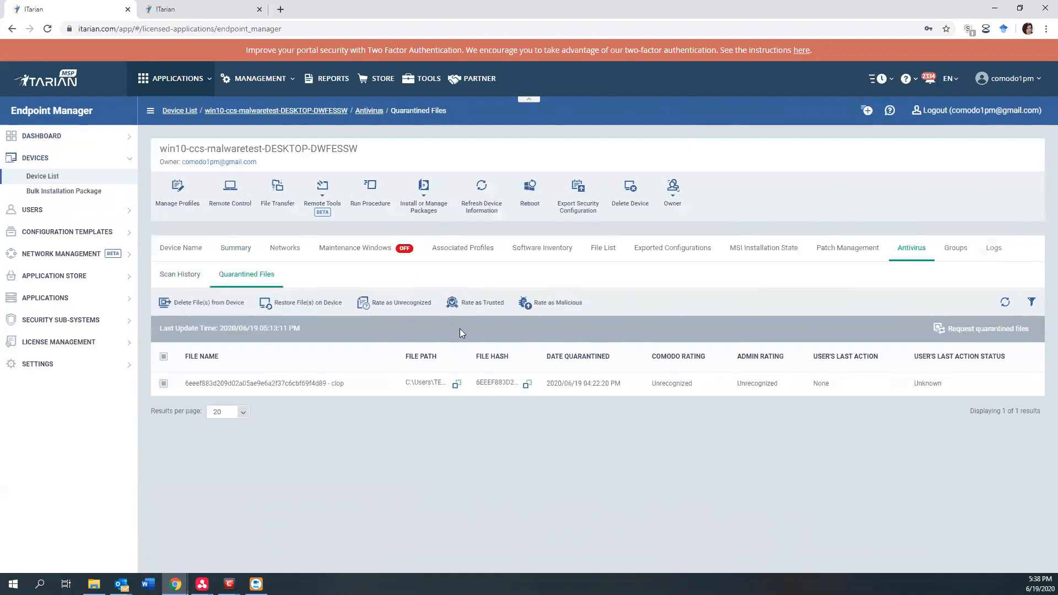
{"action": "left_click_drag", "start_coordinate": [652, 384], "coordinate": [685, 385]}
{"action": "left_click", "coordinate": [695, 389]}
Open the Security Dashboards under Security Sub-Systems and review the file events and their ratings in the Event View.
{"action": "left_click", "coordinate": [64, 324]}
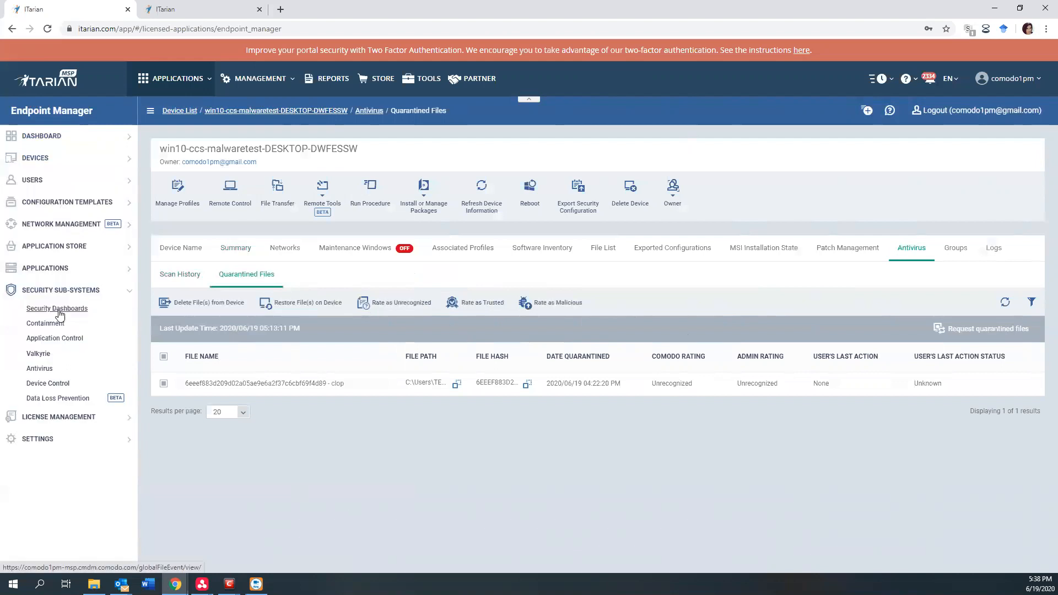
{"action": "left_click", "coordinate": [58, 312]}
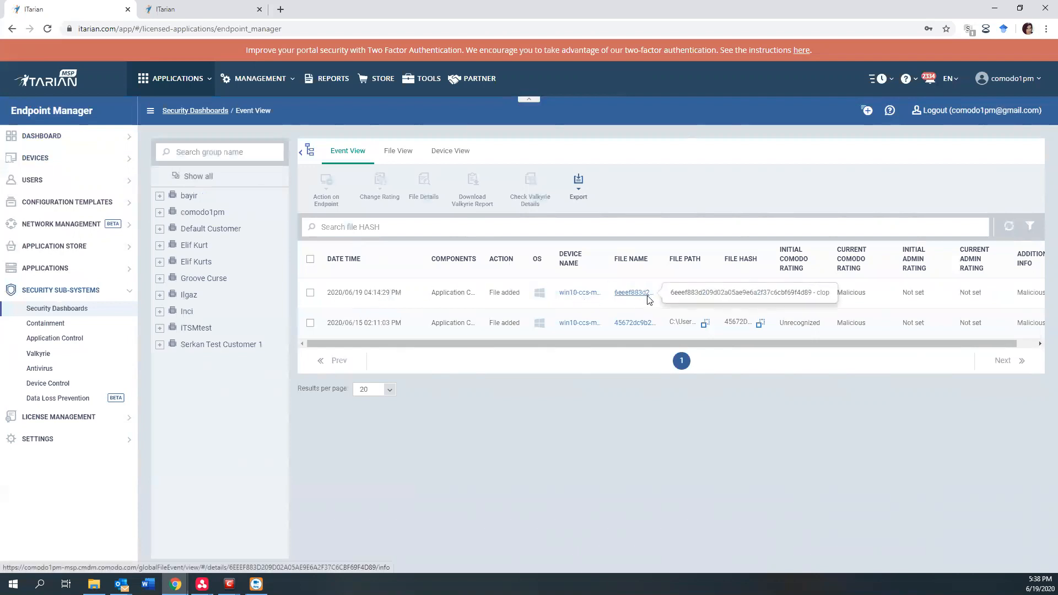
{"action": "left_click_drag", "start_coordinate": [888, 342], "coordinate": [945, 342]}
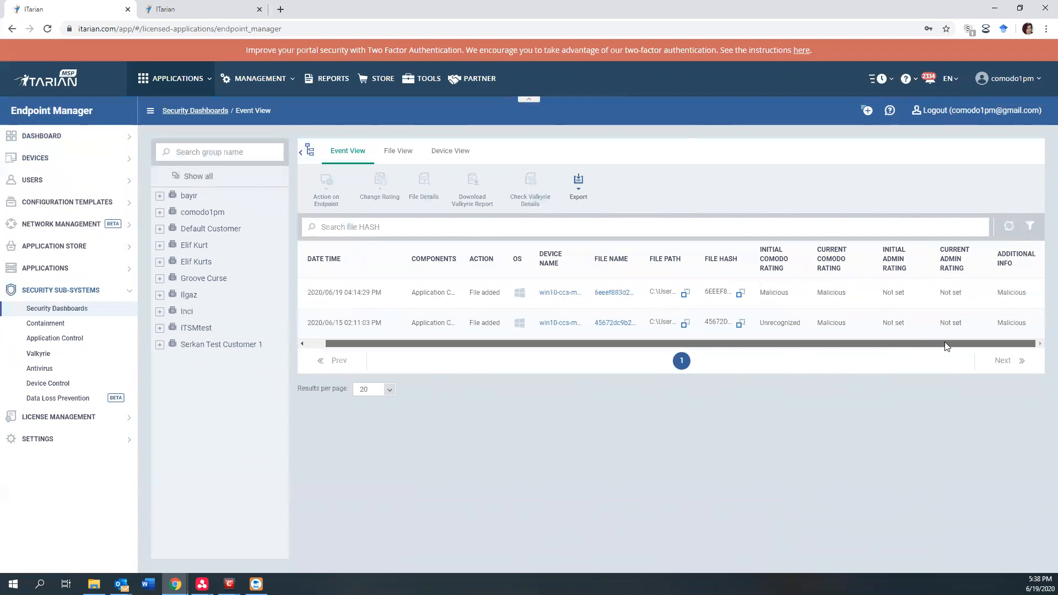
{"action": "left_click_drag", "start_coordinate": [726, 343], "coordinate": [706, 344]}
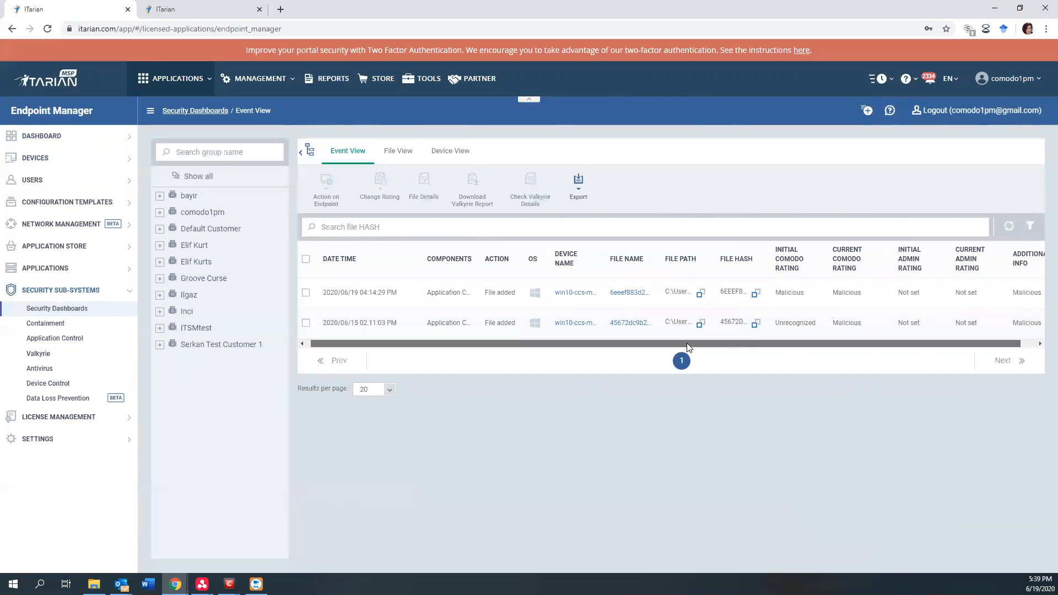
Switch the security dashboard to File View and review the listed file's device count and details.
{"action": "left_click", "coordinate": [401, 155]}
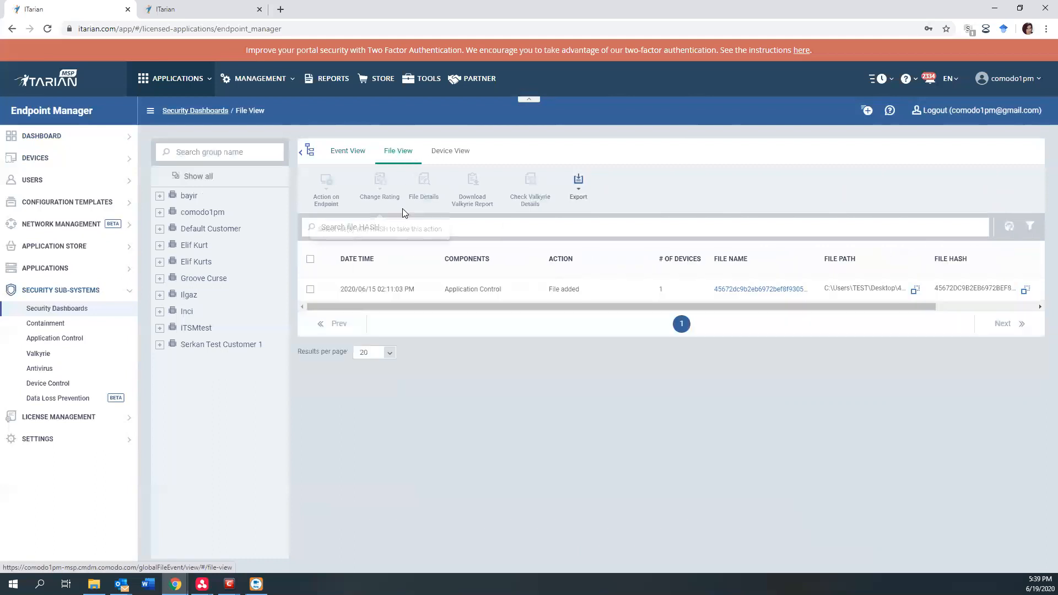
{"action": "left_click_drag", "start_coordinate": [620, 302], "coordinate": [723, 308]}
{"action": "left_click", "coordinate": [588, 345]}
{"action": "left_click_drag", "start_coordinate": [589, 306], "coordinate": [689, 291]}
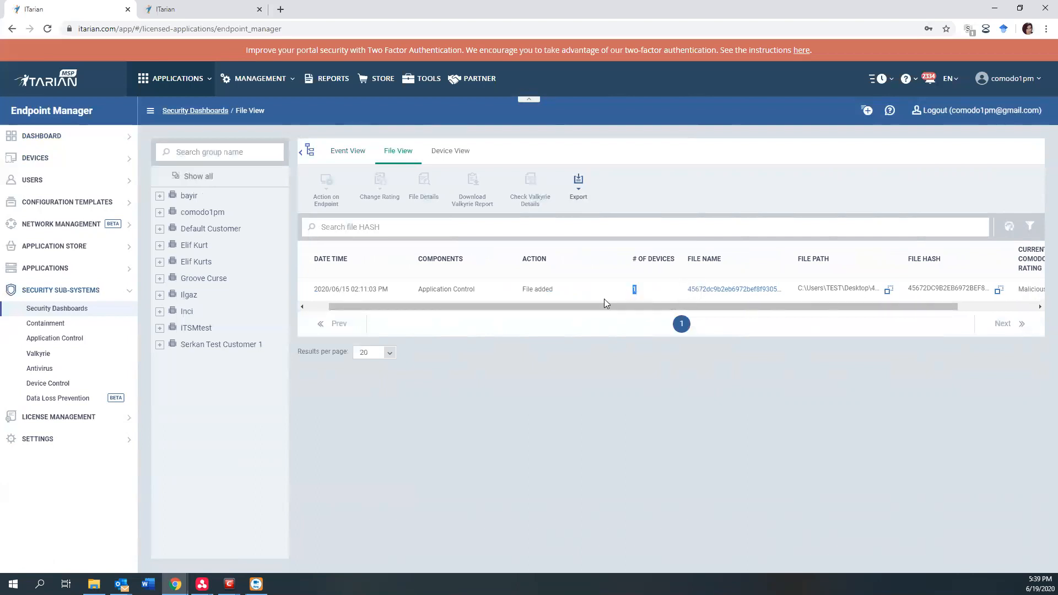
{"action": "left_click_drag", "start_coordinate": [613, 307], "coordinate": [526, 313]}
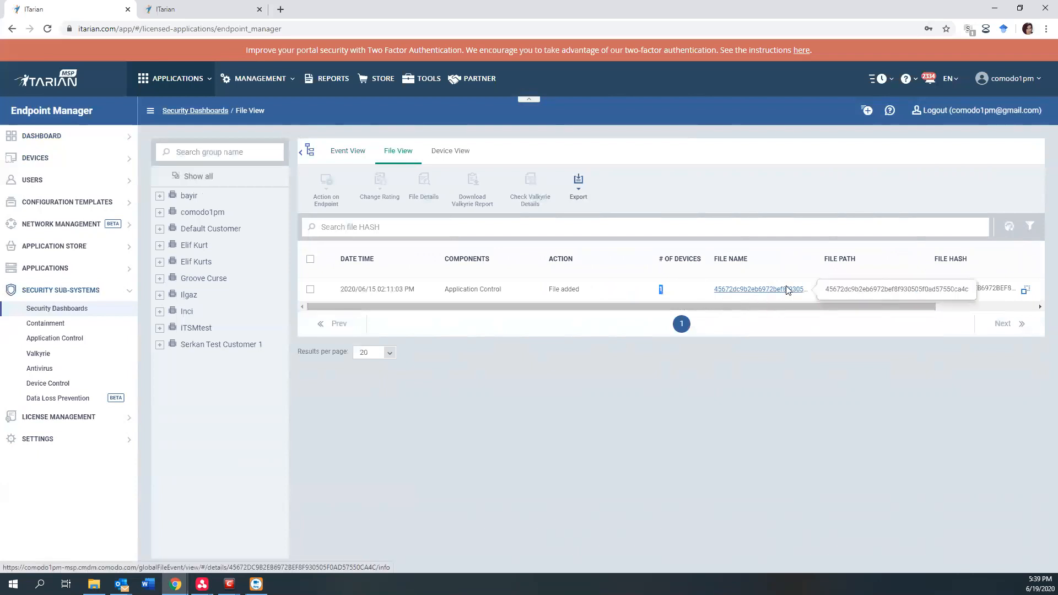
Switch the security dashboard to Device View and check the device's number of files and additional info.
{"action": "left_click", "coordinate": [441, 162]}
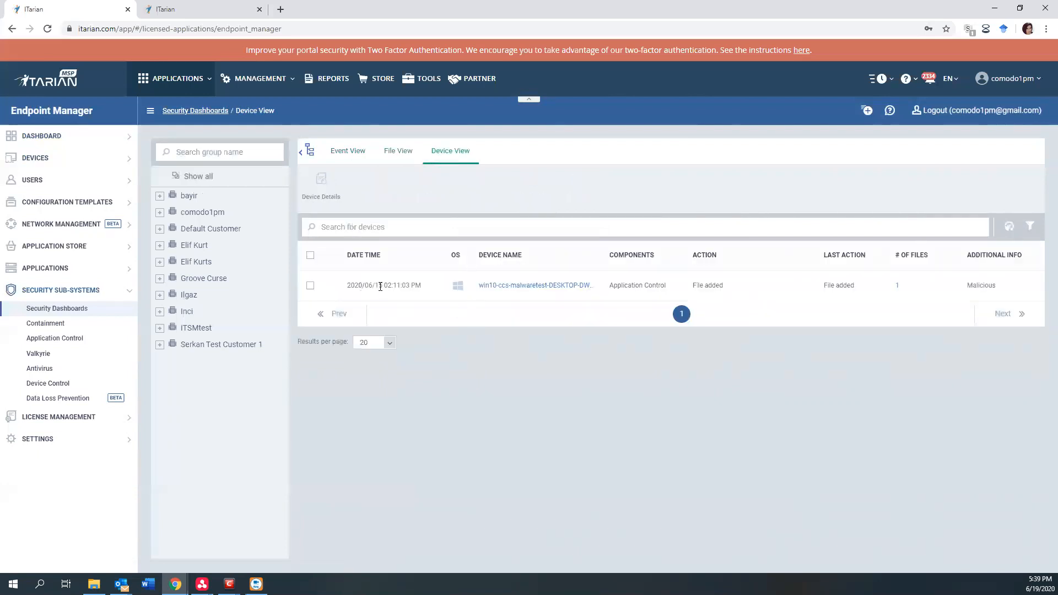
{"action": "left_click_drag", "start_coordinate": [903, 286], "coordinate": [890, 288]}
{"action": "left_click_drag", "start_coordinate": [1001, 288], "coordinate": [965, 286]}
Open the file details of 45672dc9b2eb6972bef8f930505f0ad57550ca4c from File View and check its Comodo and admin ratings.
{"action": "left_click", "coordinate": [395, 152]}
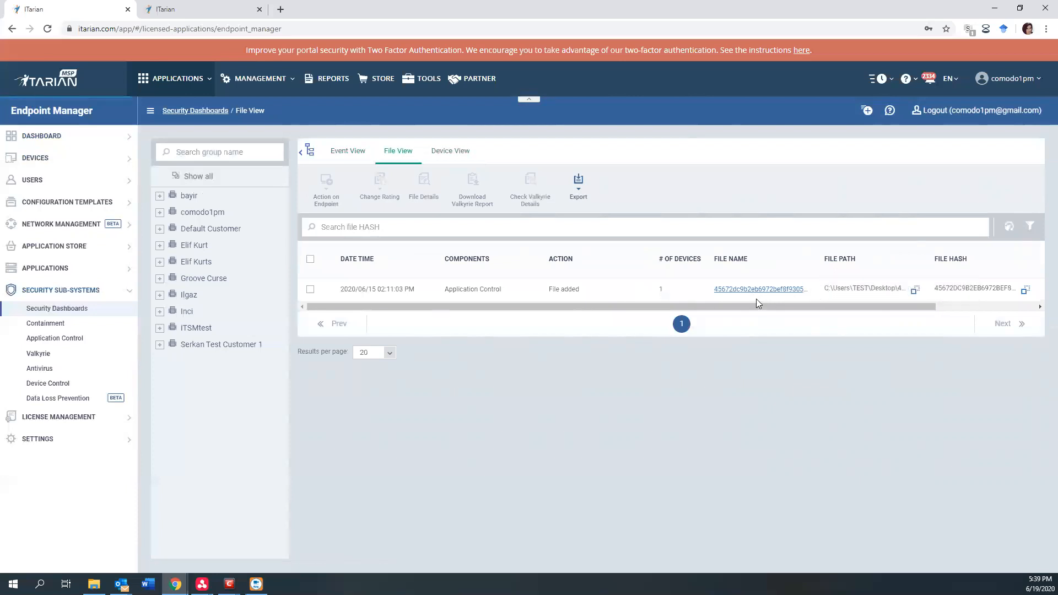
{"action": "left_click", "coordinate": [756, 291]}
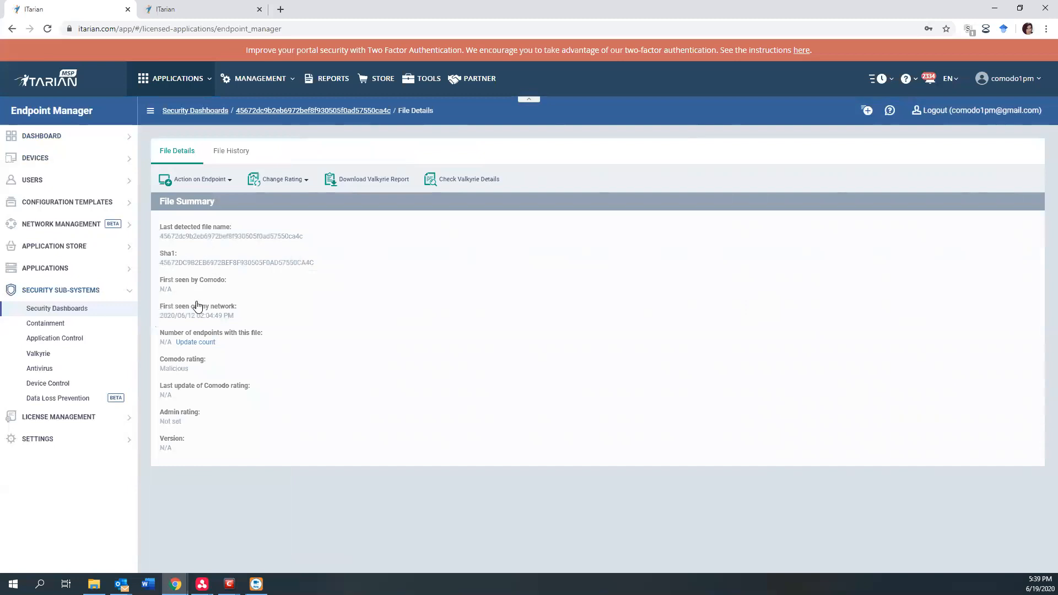
{"action": "left_click_drag", "start_coordinate": [167, 370], "coordinate": [192, 372]}
{"action": "left_click_drag", "start_coordinate": [161, 423], "coordinate": [193, 426]}
Check which endpoint actions and rating changes are available for the file, without applying any.
{"action": "left_click", "coordinate": [222, 186]}
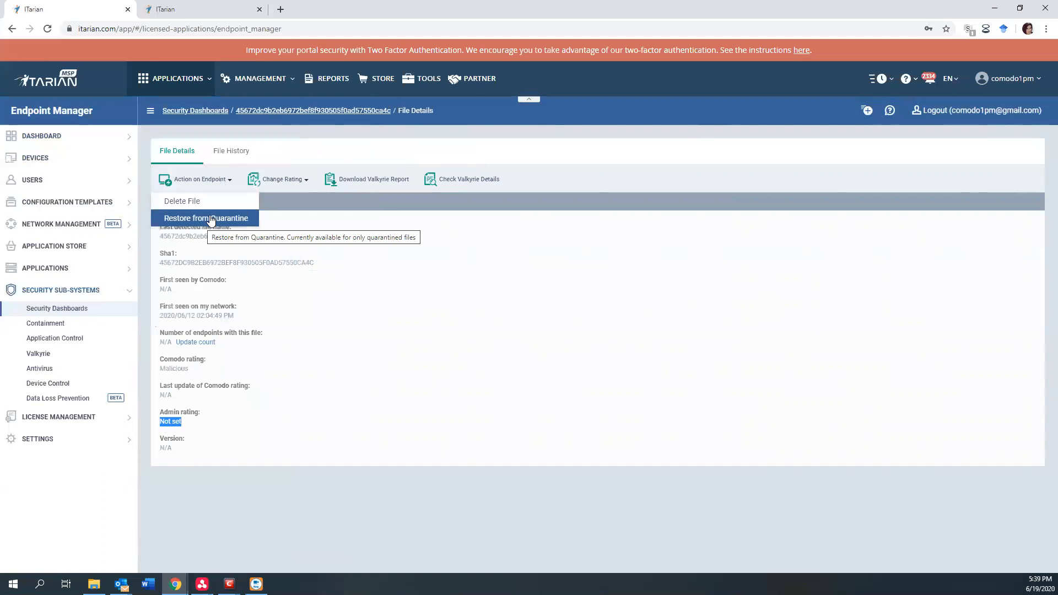
{"action": "left_click", "coordinate": [303, 180]}
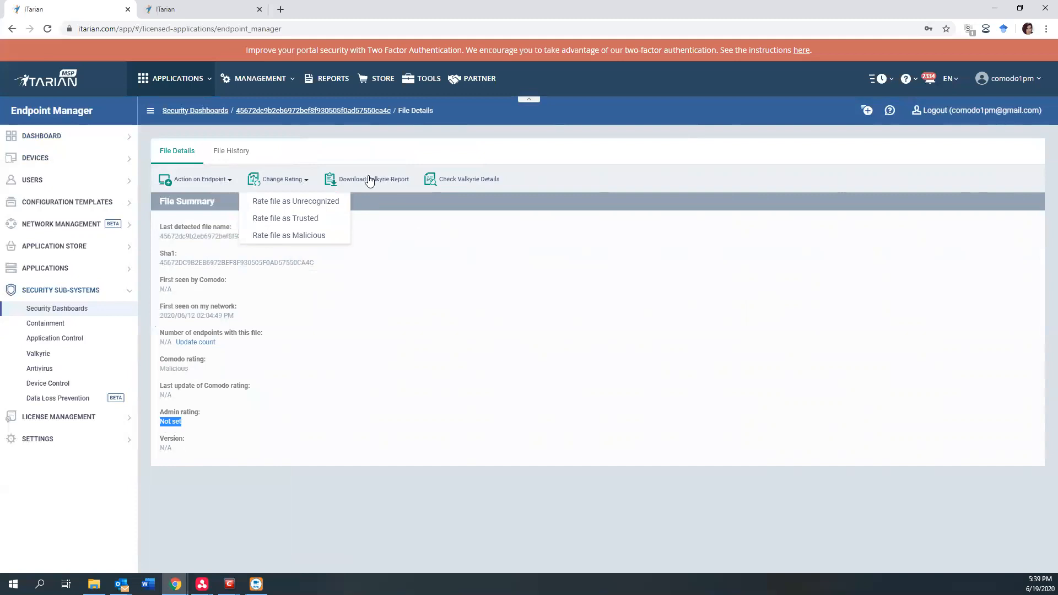
{"action": "left_click", "coordinate": [380, 191]}
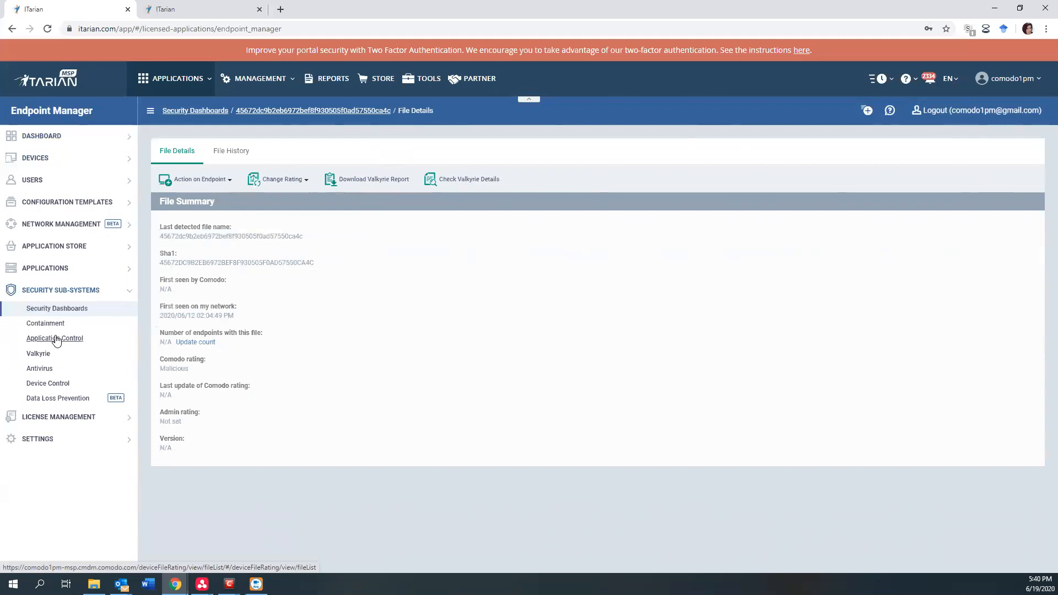
View the current malware list in the Antivirus security sub-system.
{"action": "left_click", "coordinate": [44, 372]}
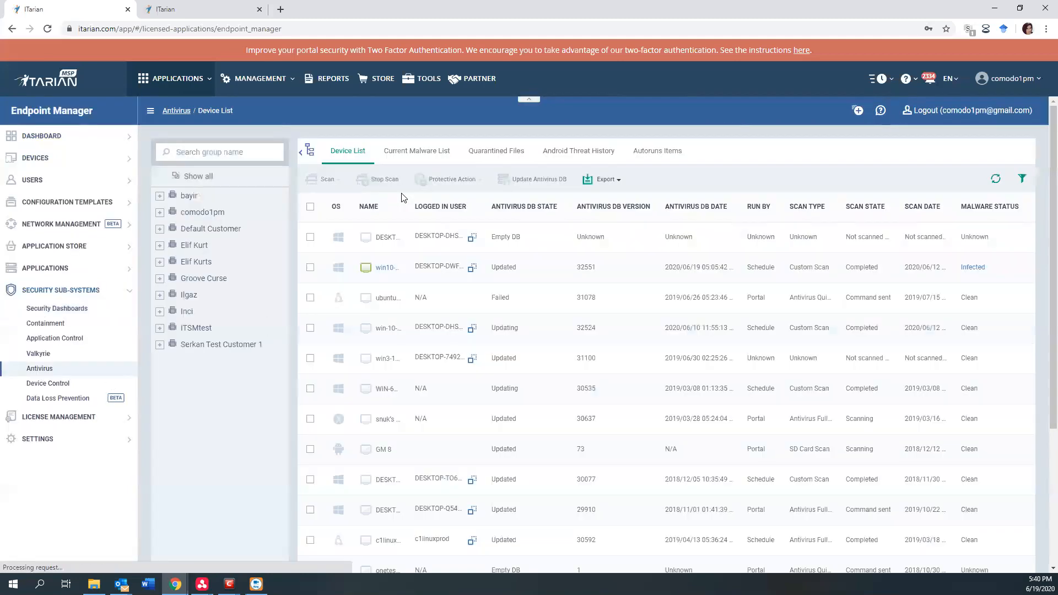
{"action": "left_click", "coordinate": [425, 149]}
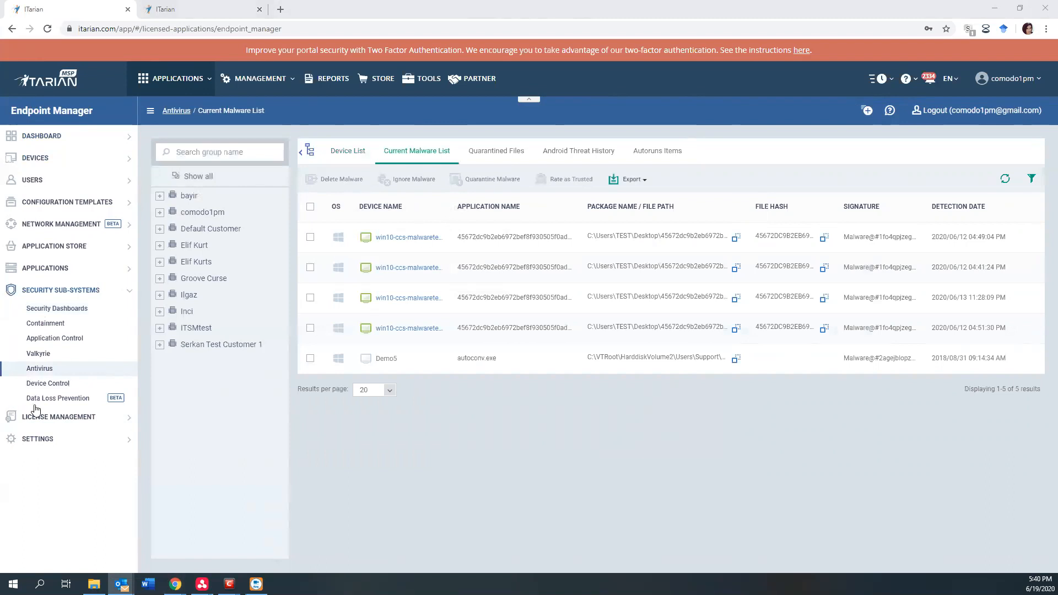
Switch to Service Desk, look through the open tickets, and display the closed tickets.
{"action": "left_click", "coordinate": [184, 78]}
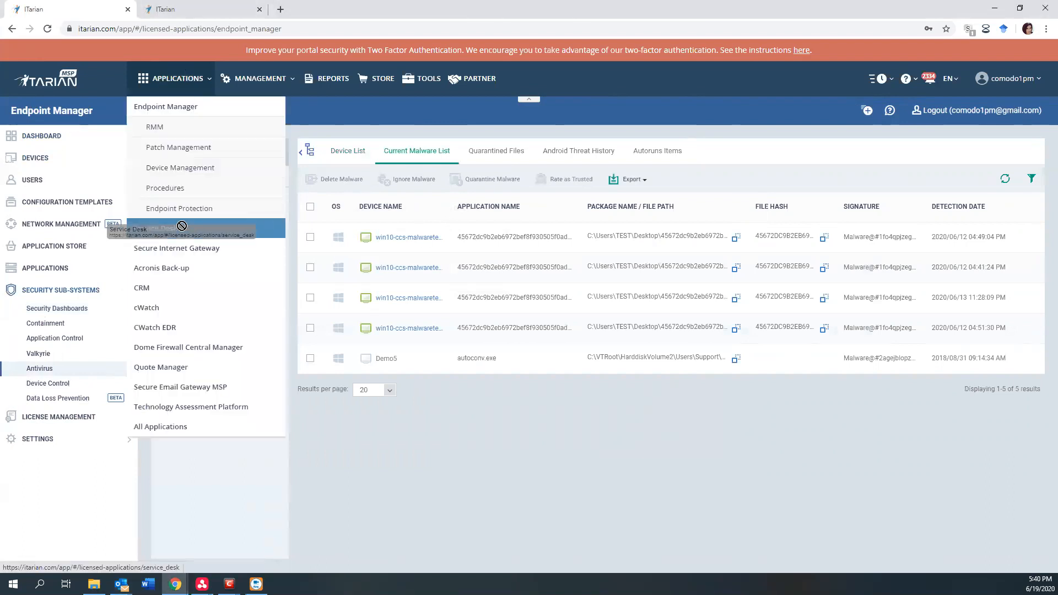
{"action": "left_click", "coordinate": [179, 229]}
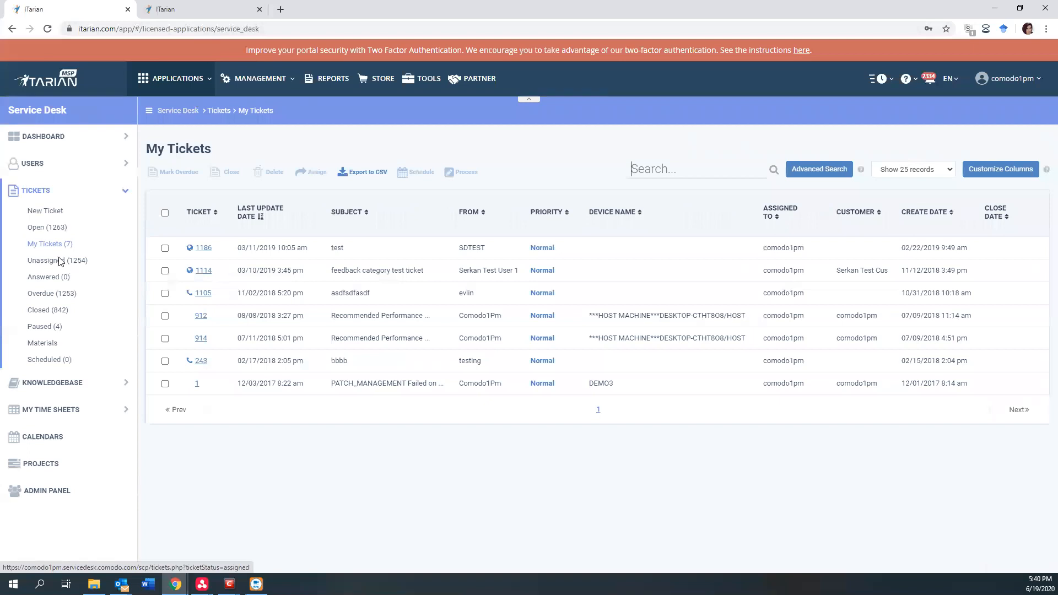
{"action": "left_click", "coordinate": [54, 229]}
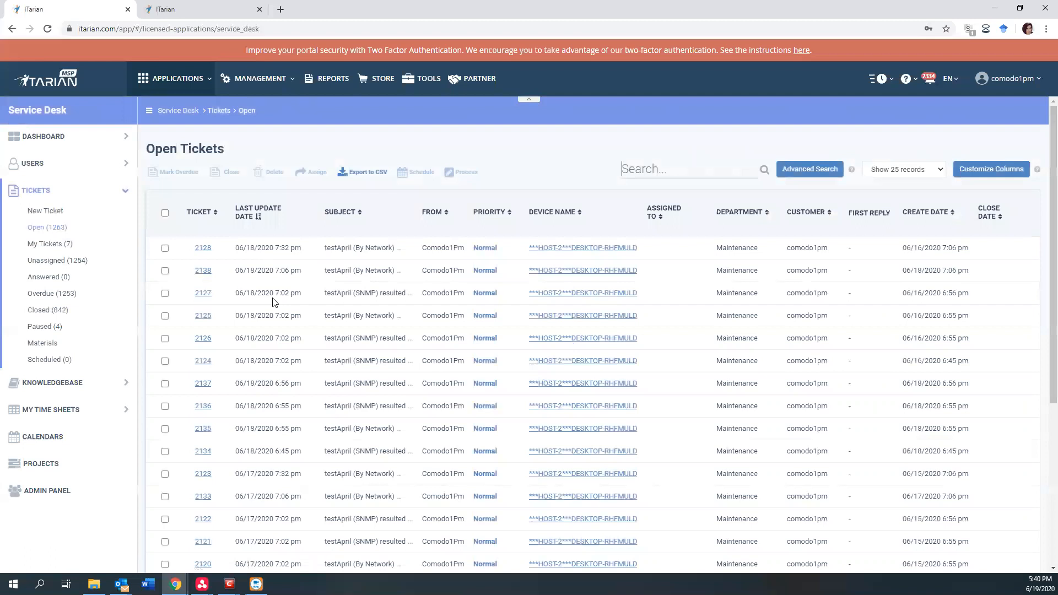
{"action": "left_click", "coordinate": [53, 312]}
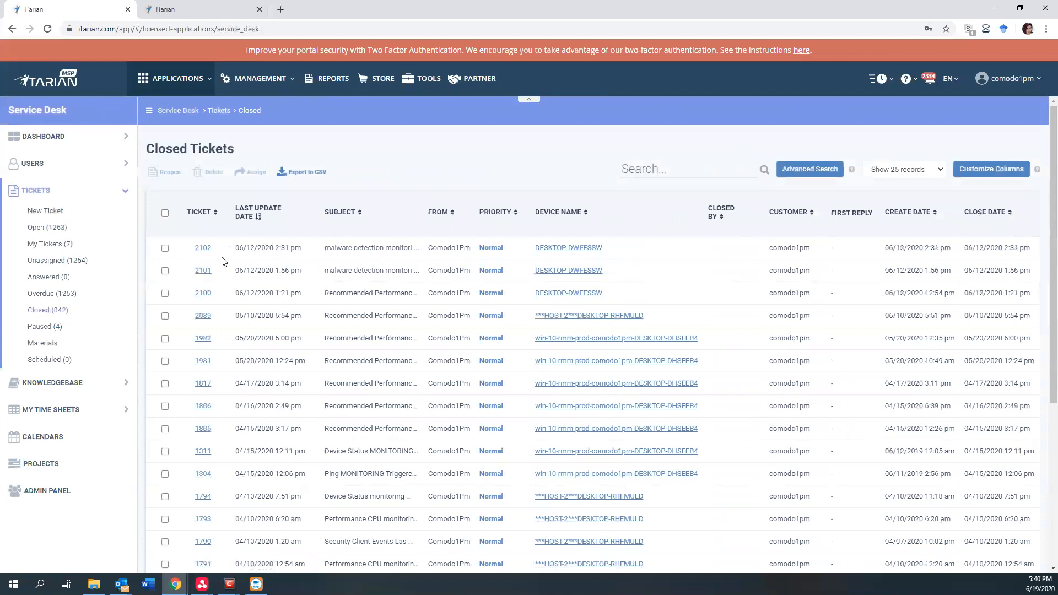
Open the newest closed malware detection ticket for DESKTOP-DWFESSW and examine the detected malware path and device data in its thread.
{"action": "left_click", "coordinate": [202, 249]}
{"action": "scroll", "coordinate": [400, 280], "scroll_direction": "down", "scroll_amount": 8}
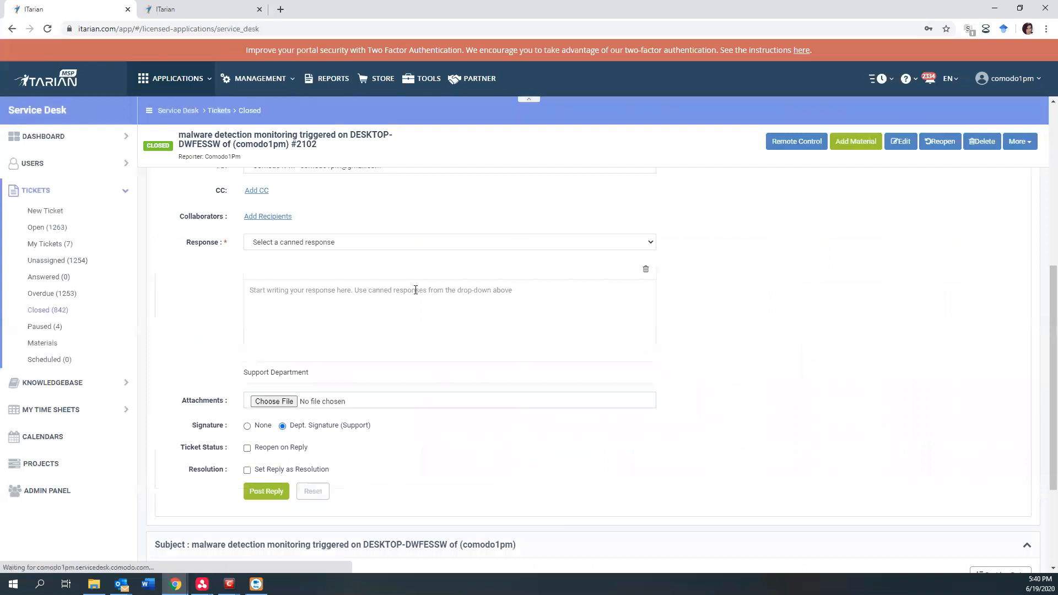
{"action": "scroll", "coordinate": [395, 409], "scroll_direction": "down", "scroll_amount": 6}
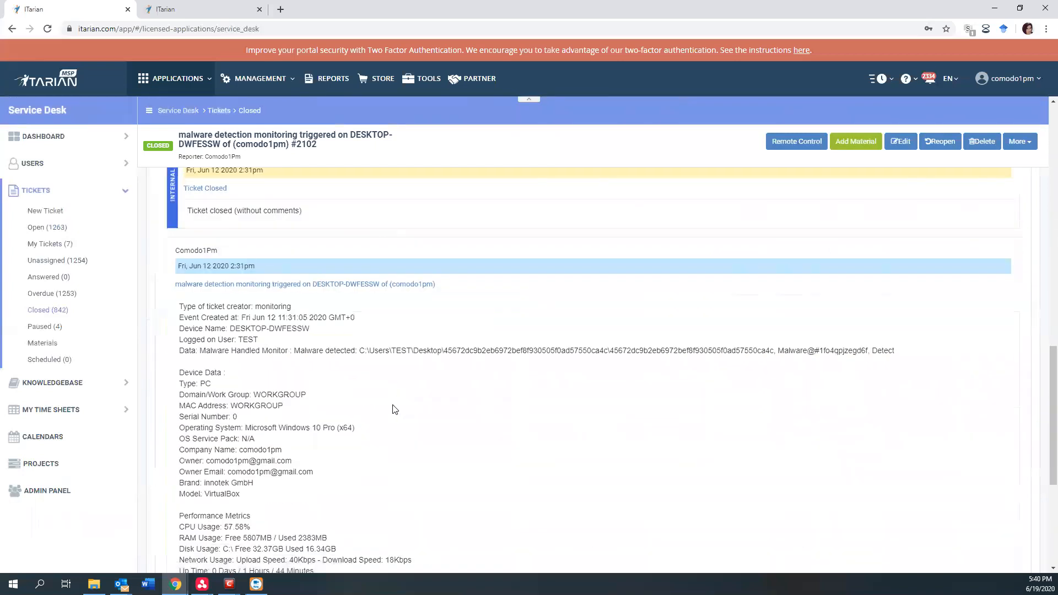
{"action": "scroll", "coordinate": [396, 408], "scroll_direction": "down", "scroll_amount": 2}
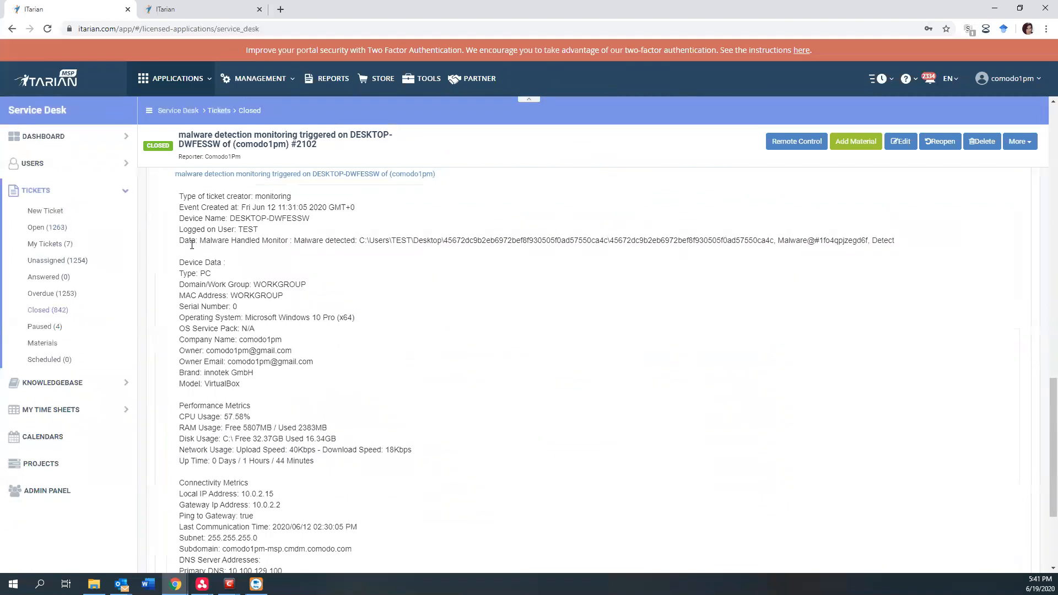
{"action": "scroll", "coordinate": [196, 237], "scroll_direction": "down", "scroll_amount": 1}
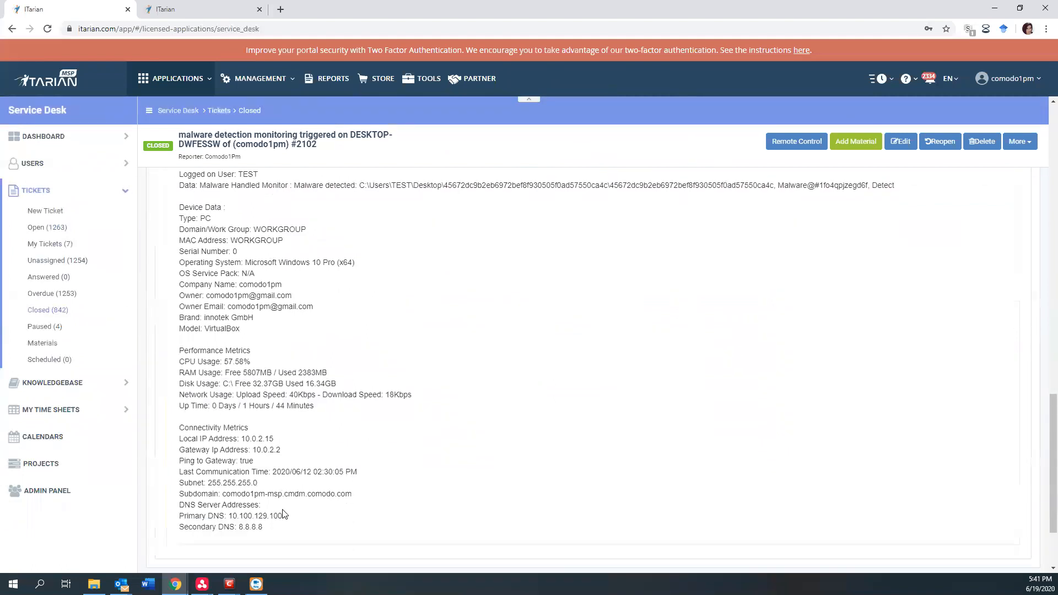
{"action": "scroll", "coordinate": [284, 514], "scroll_direction": "up", "scroll_amount": 5}
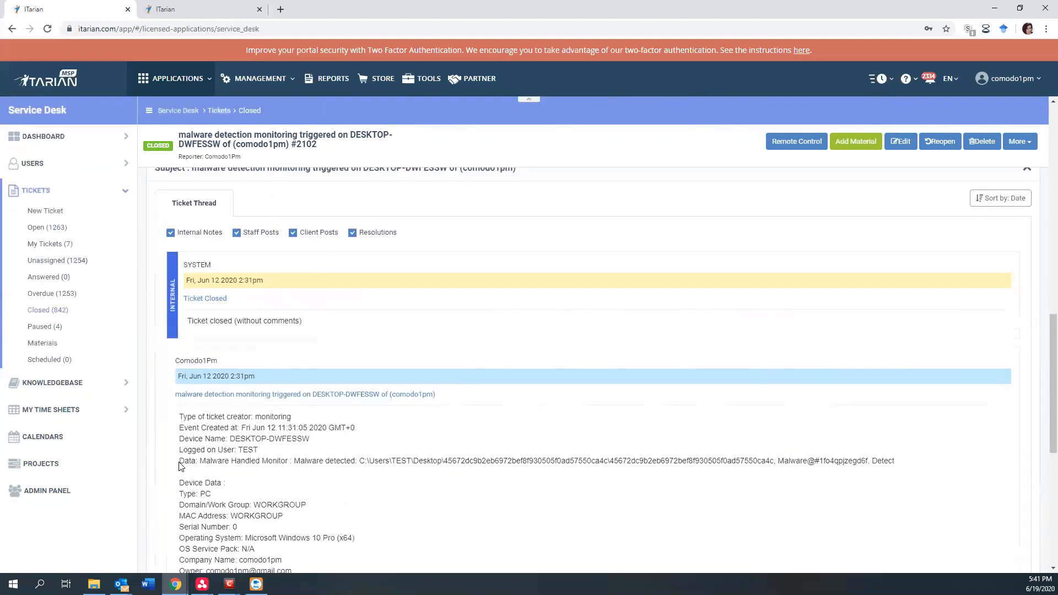
{"action": "left_click_drag", "start_coordinate": [184, 463], "coordinate": [848, 473]}
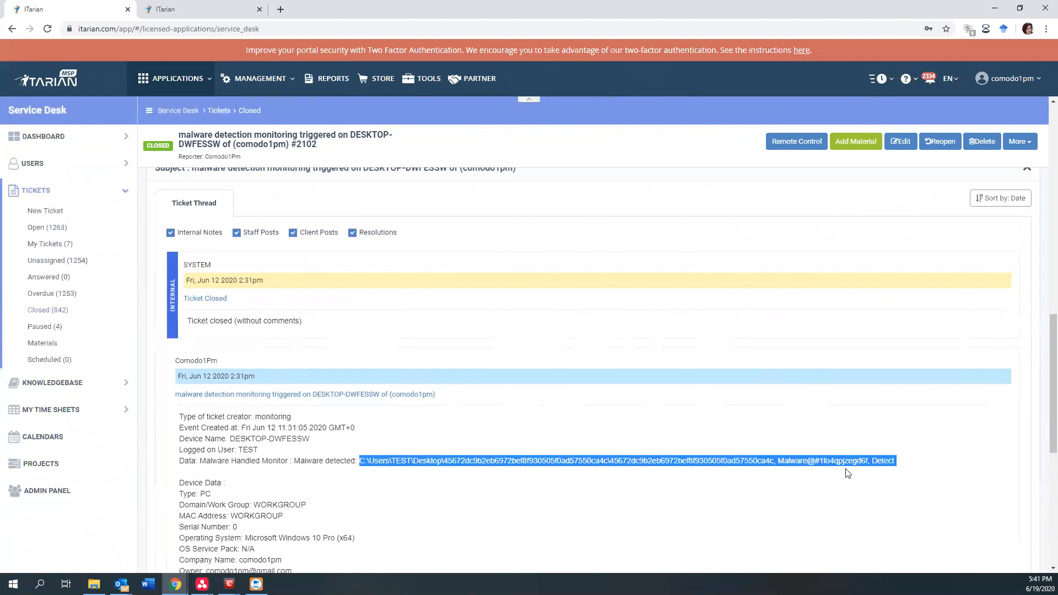
{"action": "left_click", "coordinate": [910, 464]}
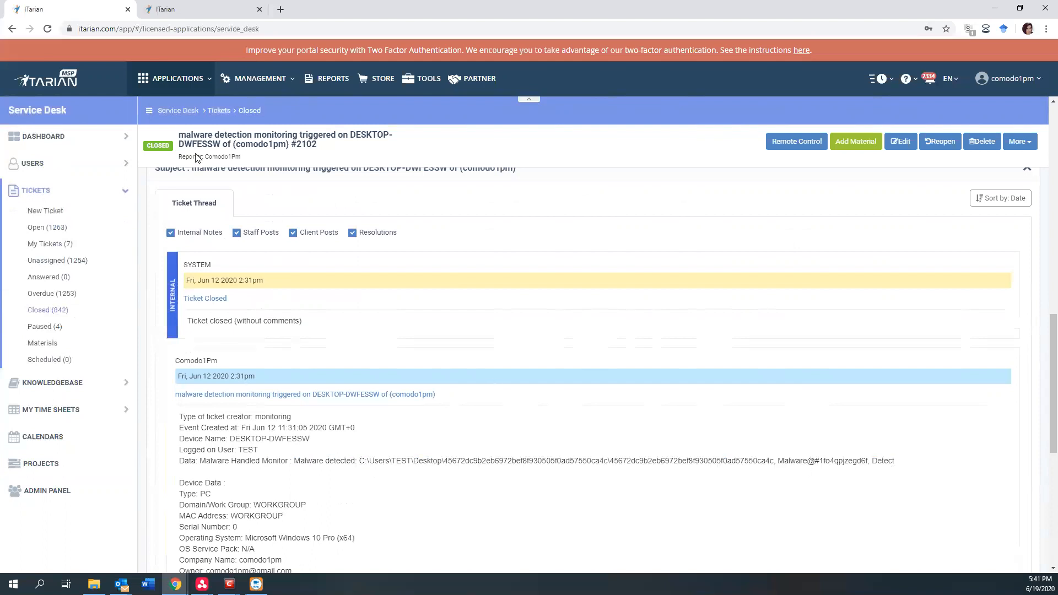
{"action": "scroll", "coordinate": [284, 326], "scroll_direction": "up", "scroll_amount": 7}
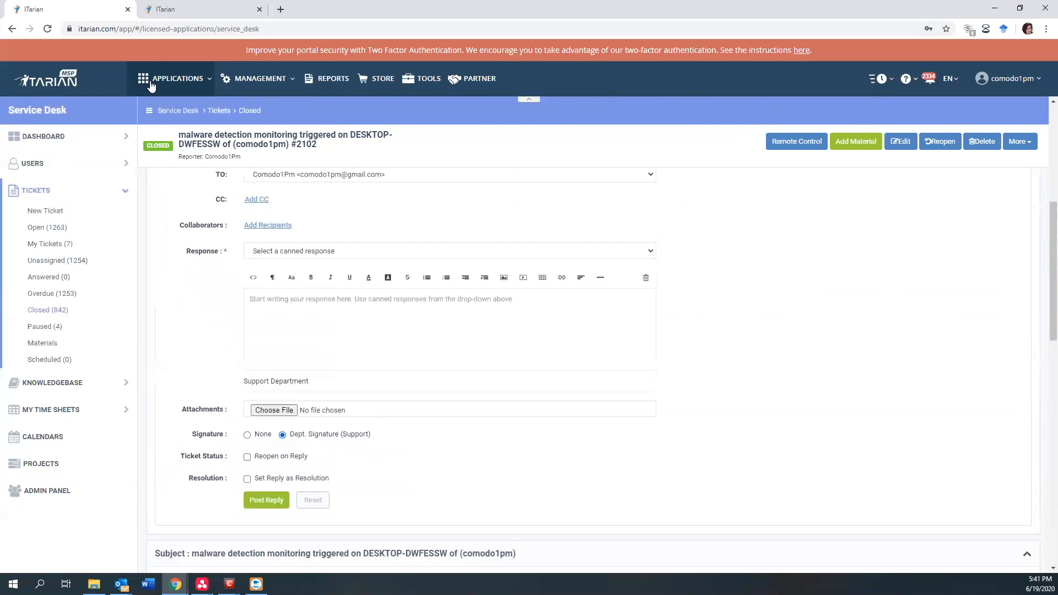
Return to Endpoint Manager and open the Security Level Severe Profile from the configuration profiles.
{"action": "left_click", "coordinate": [170, 87]}
{"action": "left_click", "coordinate": [173, 107]}
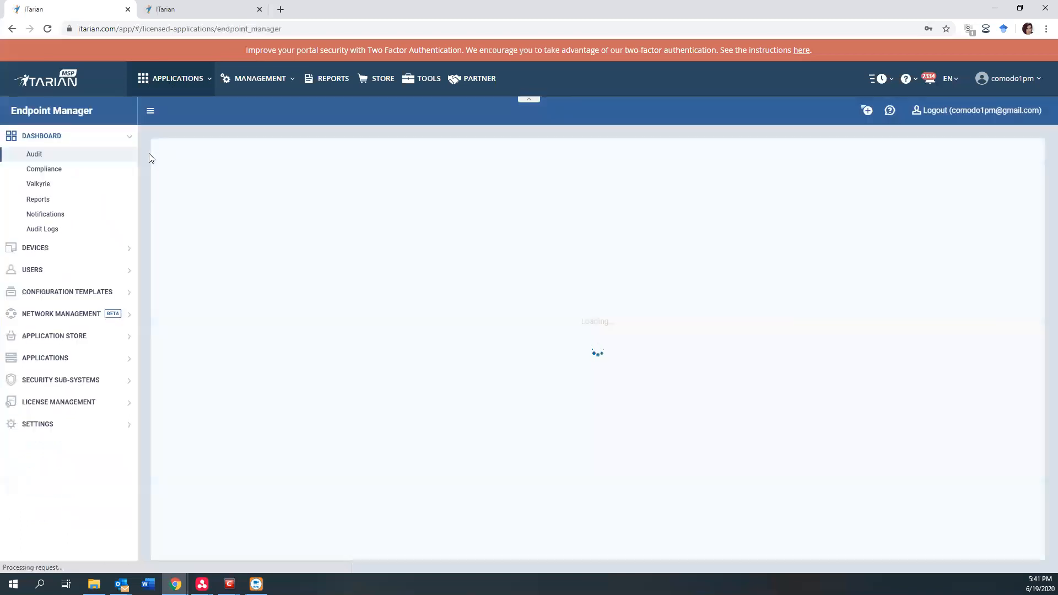
{"action": "left_click", "coordinate": [56, 292]}
{"action": "left_click", "coordinate": [39, 222]}
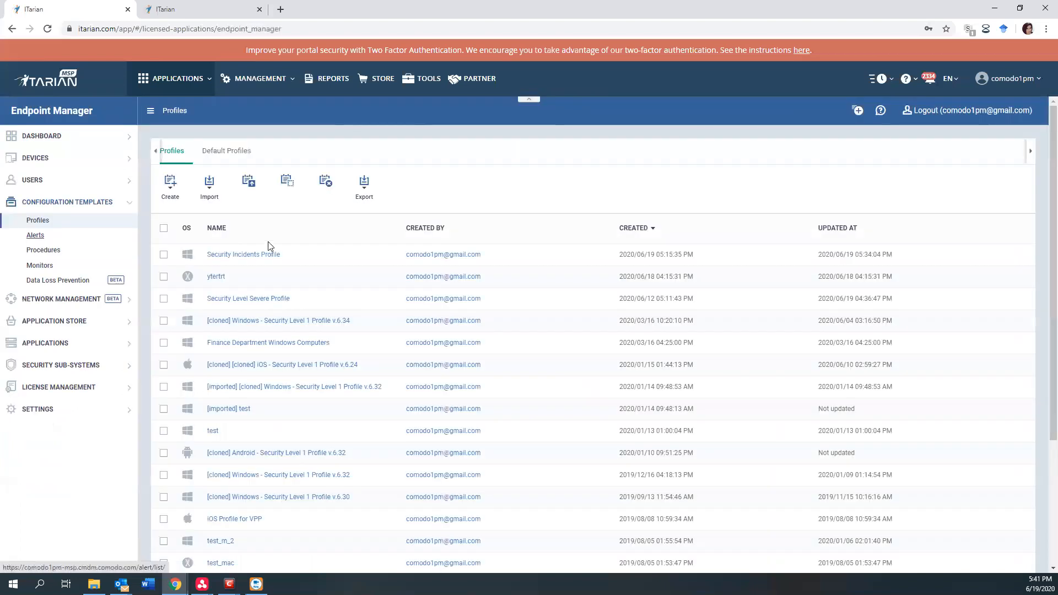
{"action": "left_click", "coordinate": [249, 299]}
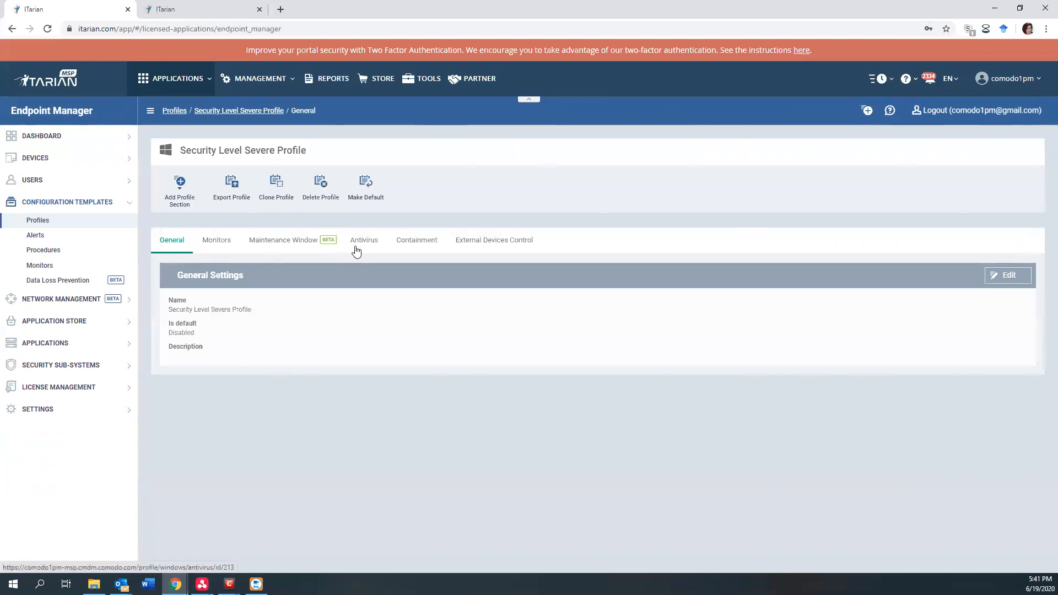
Review the profile's Antivirus settings and its monitors, and open the Security Events Malware Detected monitor.
{"action": "left_click", "coordinate": [356, 249]}
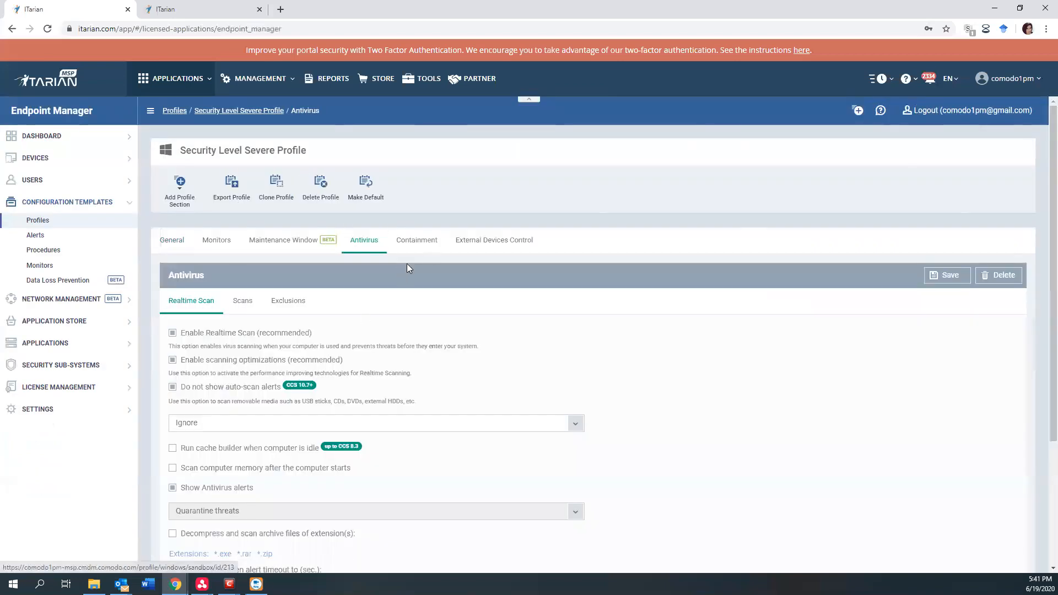
{"action": "left_click", "coordinate": [218, 240]}
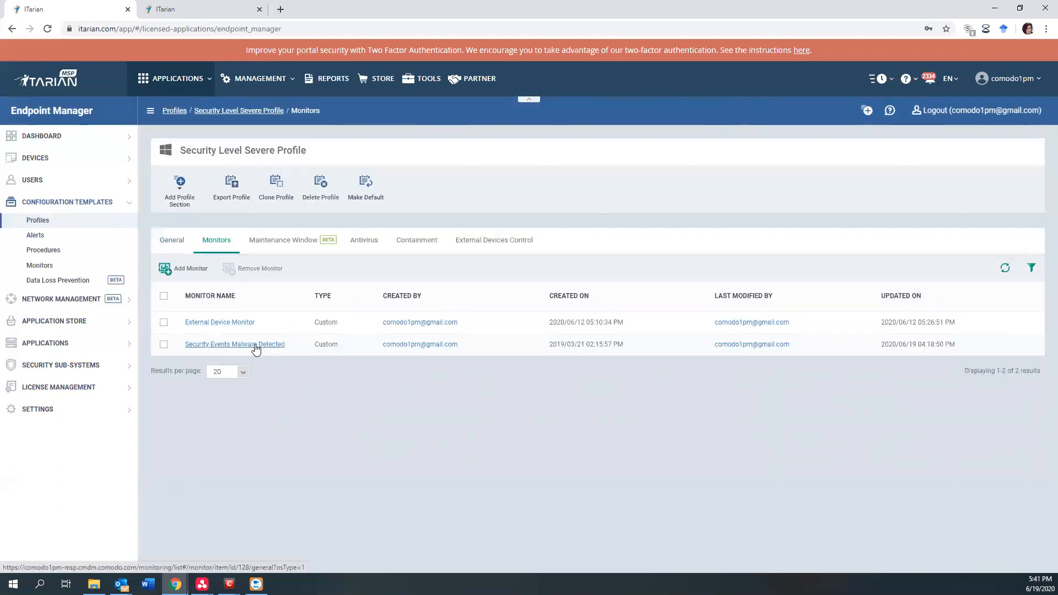
{"action": "left_click", "coordinate": [255, 344]}
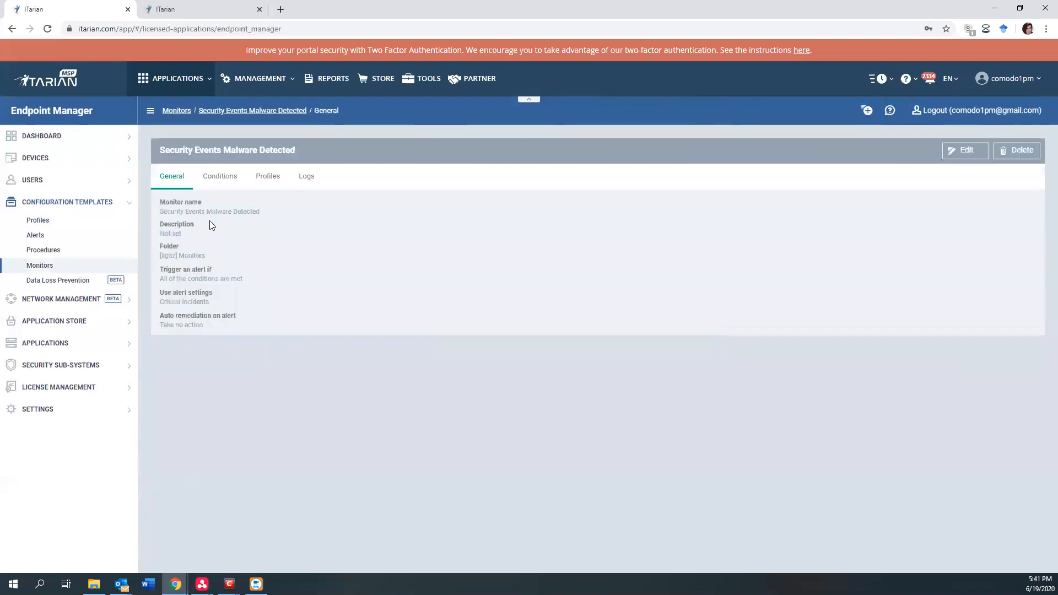
Check the Security Events Malware Detected monitor's logs and the profiles that use it.
{"action": "left_click", "coordinate": [302, 182]}
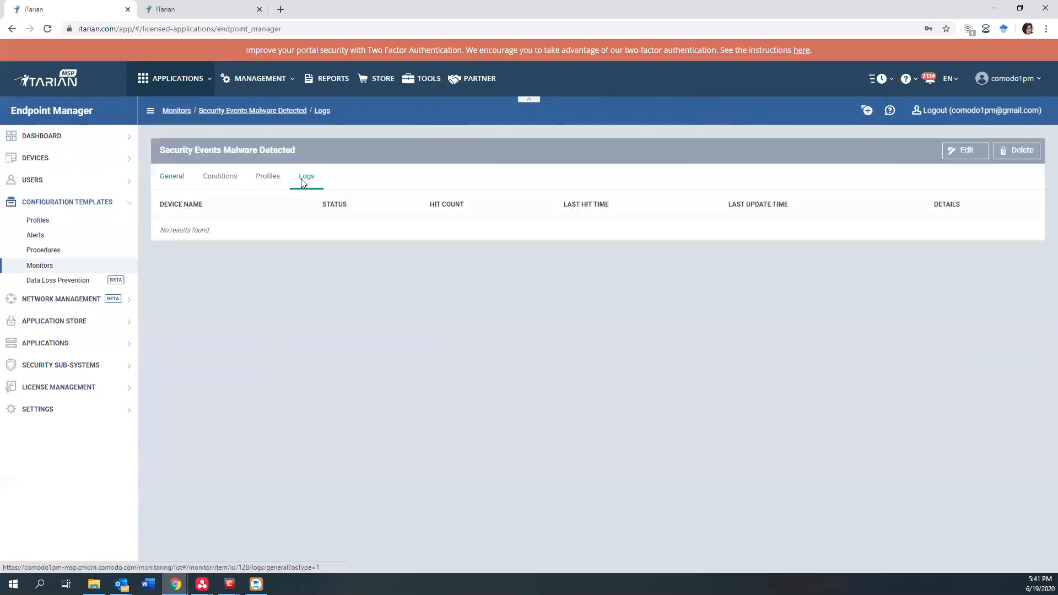
{"action": "left_click_drag", "start_coordinate": [174, 150], "coordinate": [342, 161]}
{"action": "left_click", "coordinate": [341, 159]}
{"action": "left_click", "coordinate": [263, 180]}
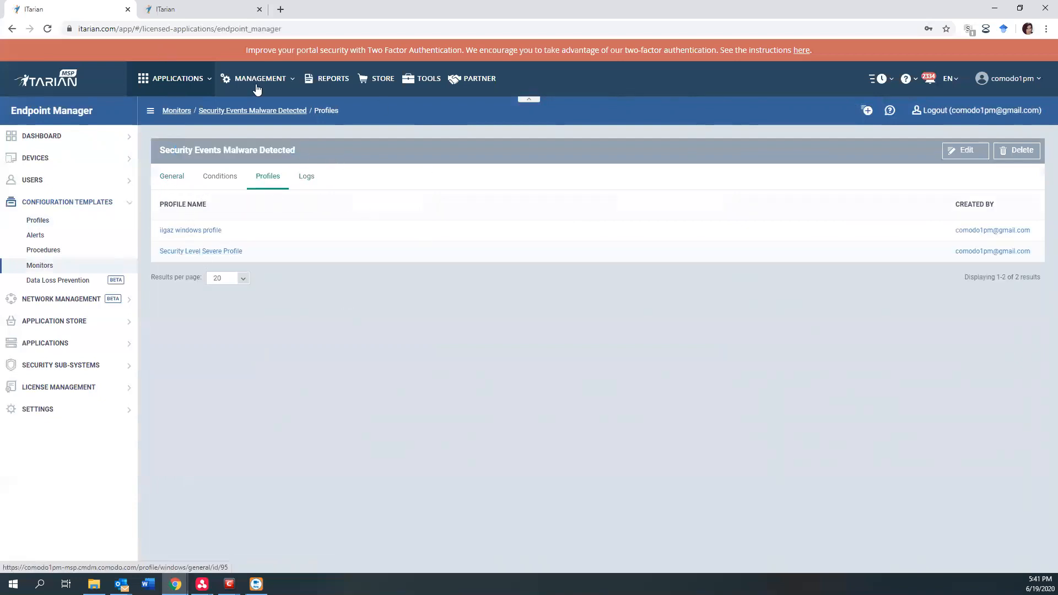
{"action": "left_click_drag", "start_coordinate": [189, 149], "coordinate": [329, 151]}
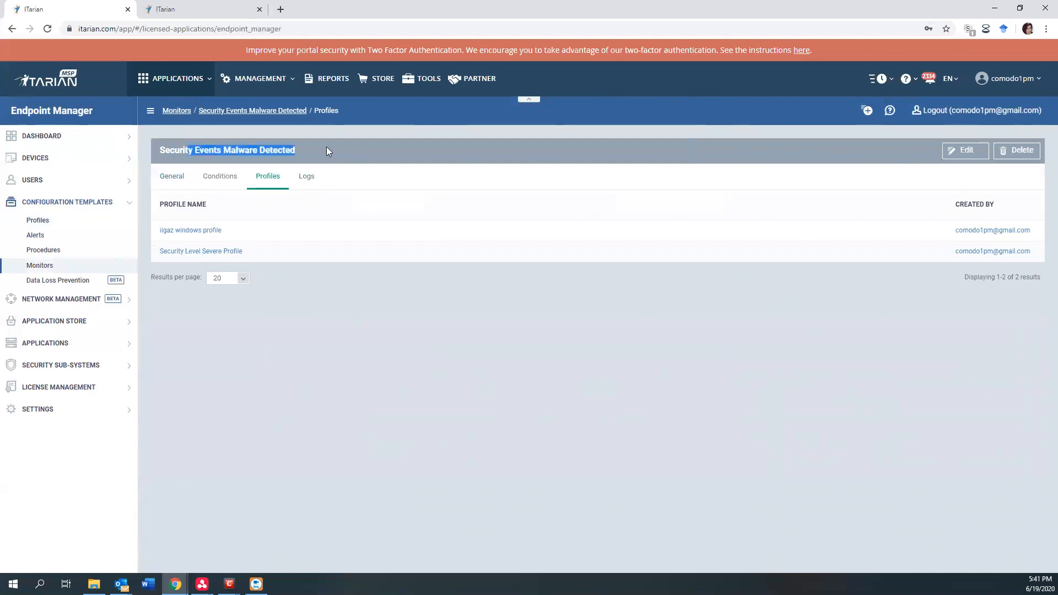
Display the configuration profiles list and go on to the event view of the Security Dashboards.
{"action": "left_click", "coordinate": [39, 221]}
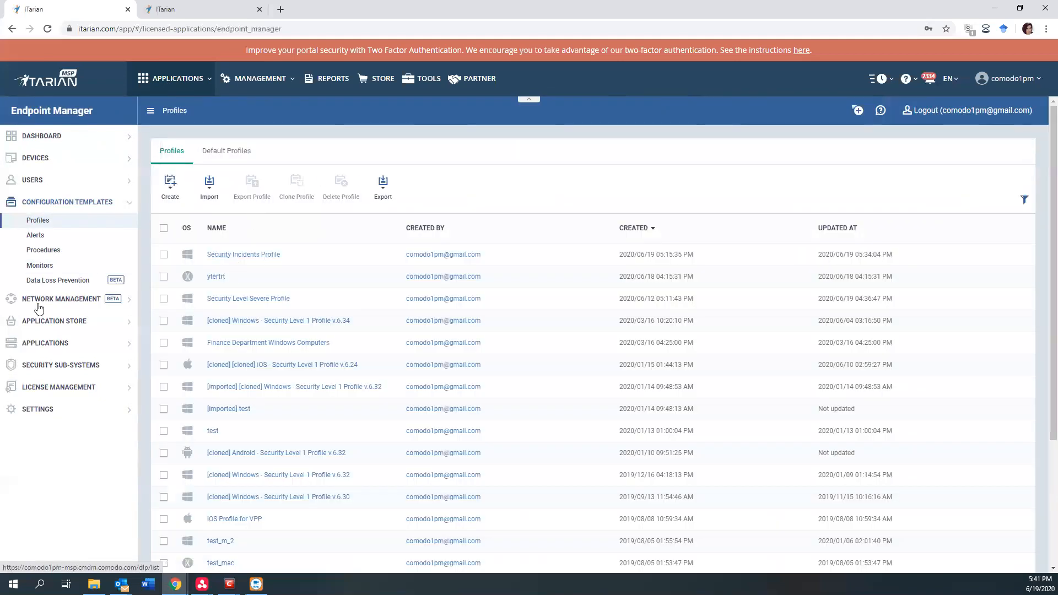
{"action": "left_click", "coordinate": [58, 365]}
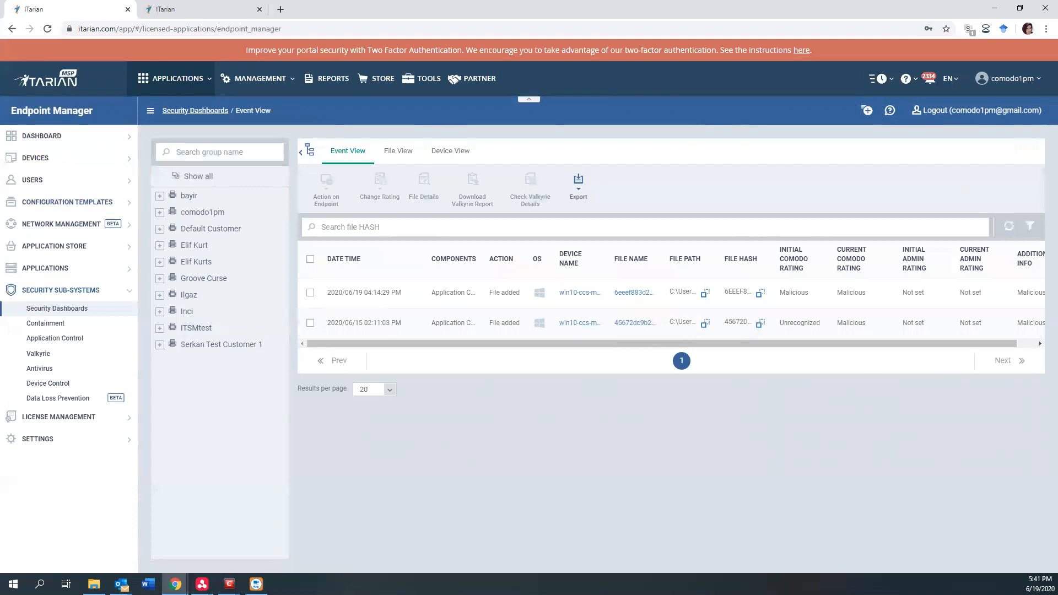
Switch to Outlook, open the Service Desk notification email about Eternal Device Detection on ANM0159, and examine its subject.
{"action": "left_click_drag", "start_coordinate": [1057, 99], "coordinate": [443, 73]}
{"action": "double_click", "coordinate": [443, 73]}
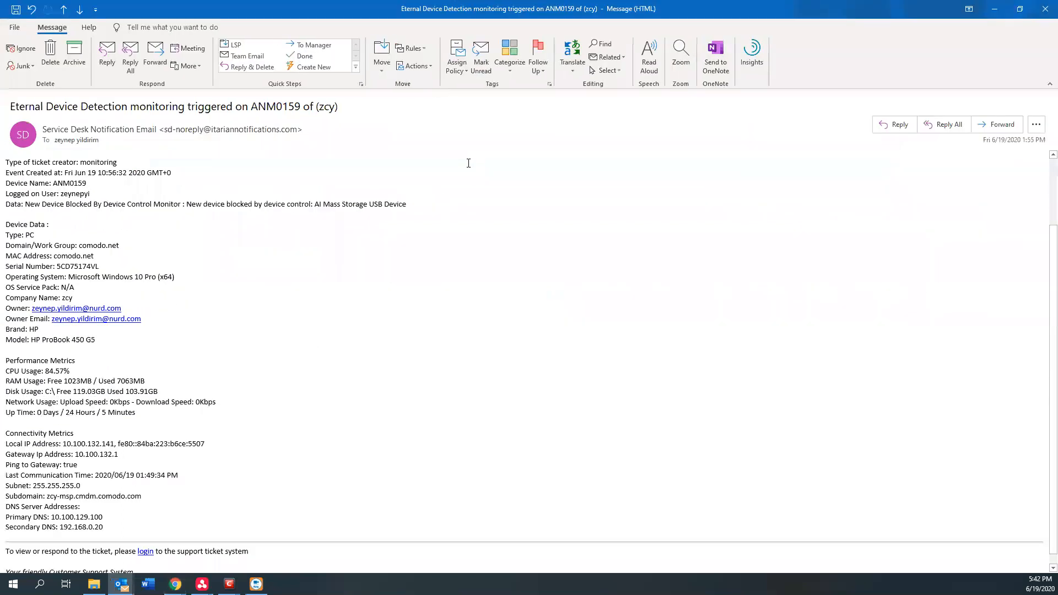
{"action": "scroll", "coordinate": [469, 163], "scroll_direction": "up", "scroll_amount": 3}
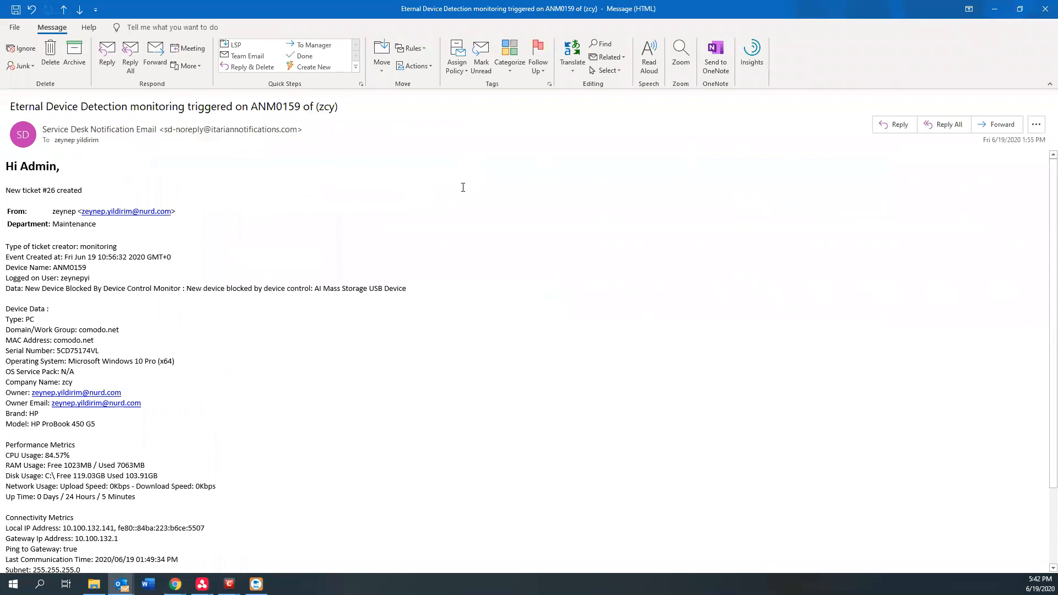
{"action": "left_click_drag", "start_coordinate": [10, 106], "coordinate": [364, 111]}
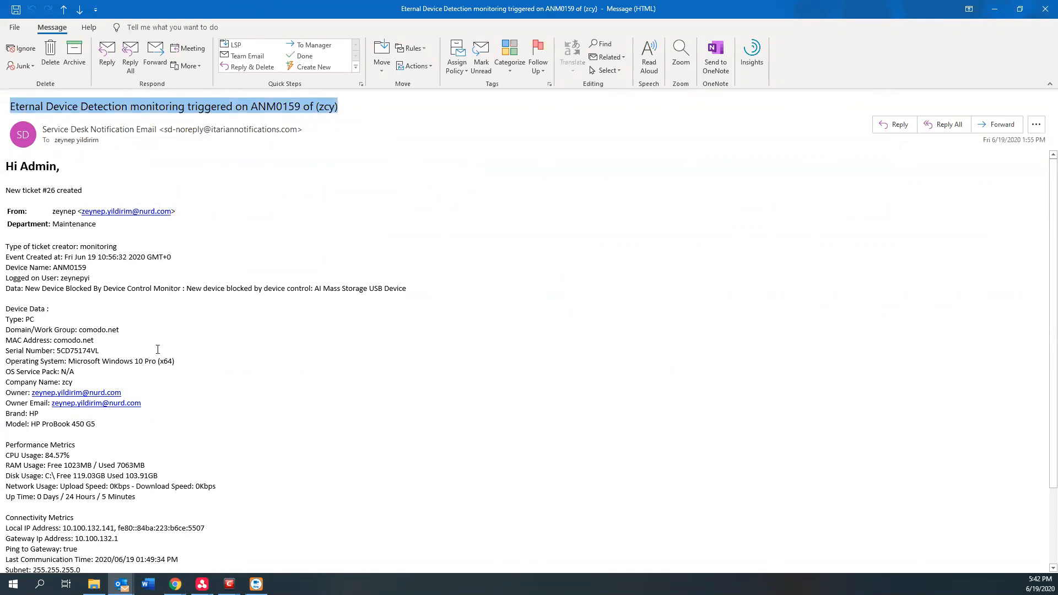
Review the email's device data, performance and connectivity metrics and new ticket notice, and return to Endpoint Manager.
{"action": "scroll", "coordinate": [164, 343], "scroll_direction": "down", "scroll_amount": 3}
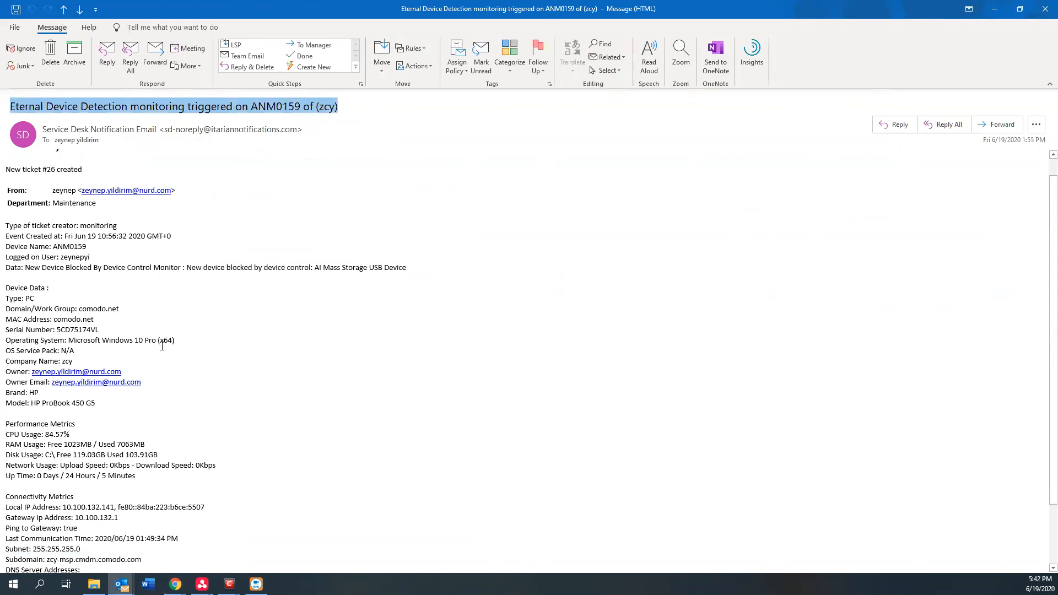
{"action": "left_click_drag", "start_coordinate": [137, 504], "coordinate": [16, 337]}
{"action": "scroll", "coordinate": [33, 355], "scroll_direction": "up", "scroll_amount": 3}
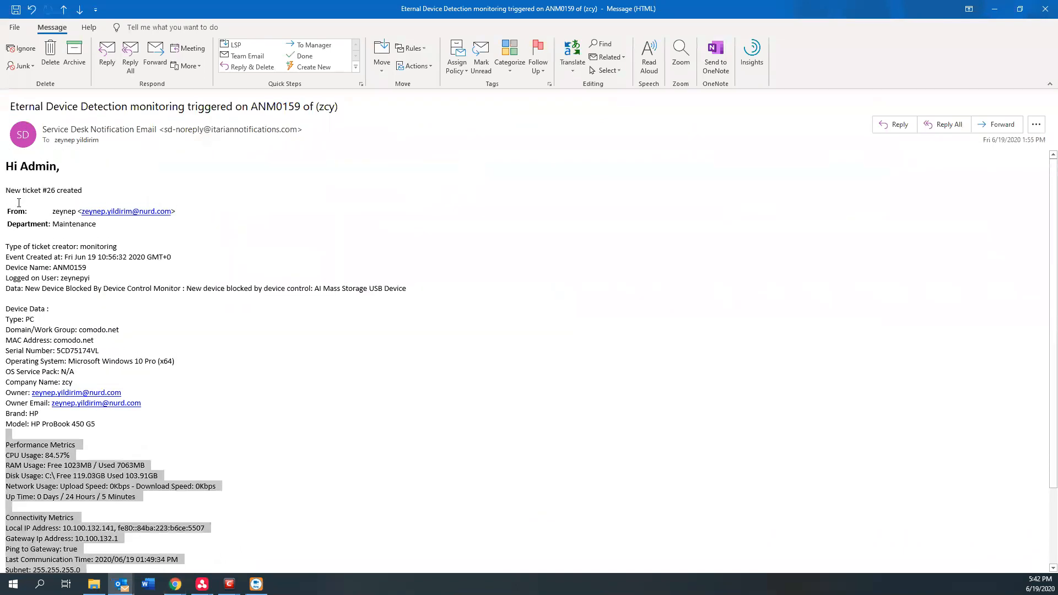
{"action": "left_click_drag", "start_coordinate": [20, 191], "coordinate": [95, 188]}
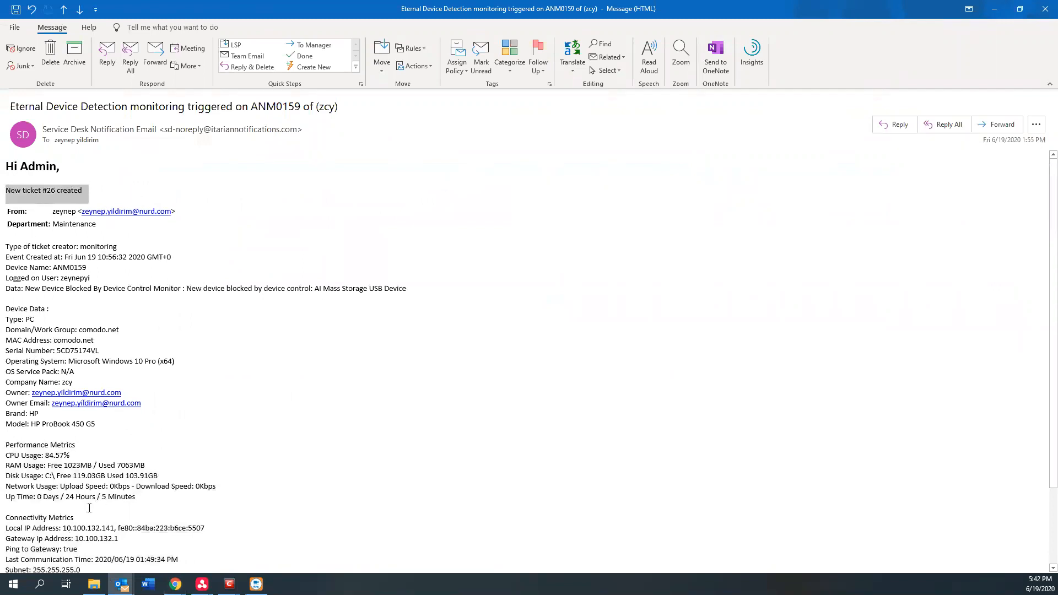
{"action": "left_click", "coordinate": [998, 9]}
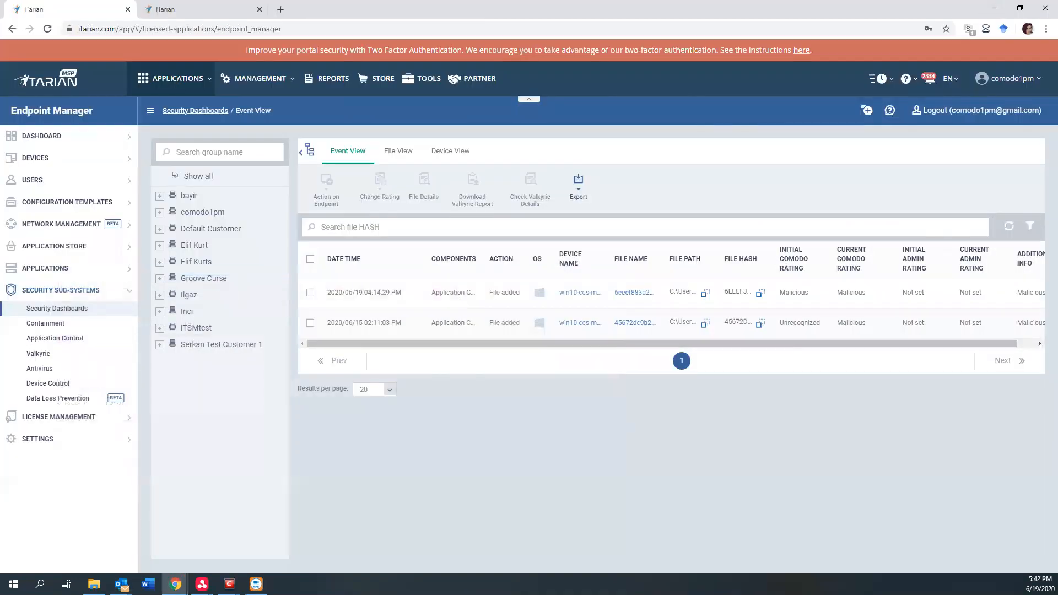
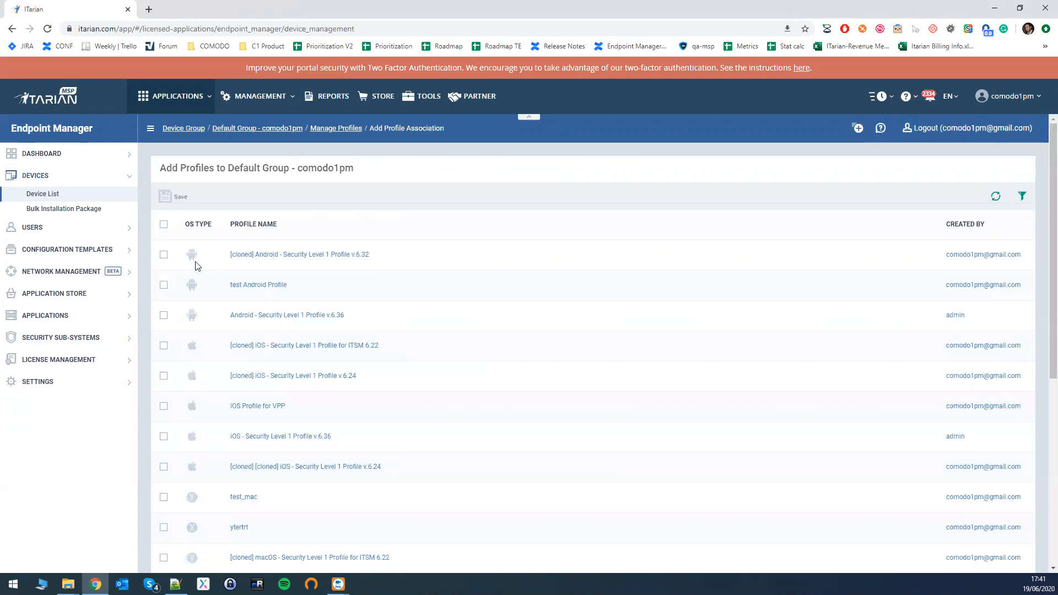
Associate the Windows profile test_profile_01_08 with the Default Group and save the association.
{"action": "scroll", "coordinate": [174, 312], "scroll_direction": "down", "scroll_amount": 4}
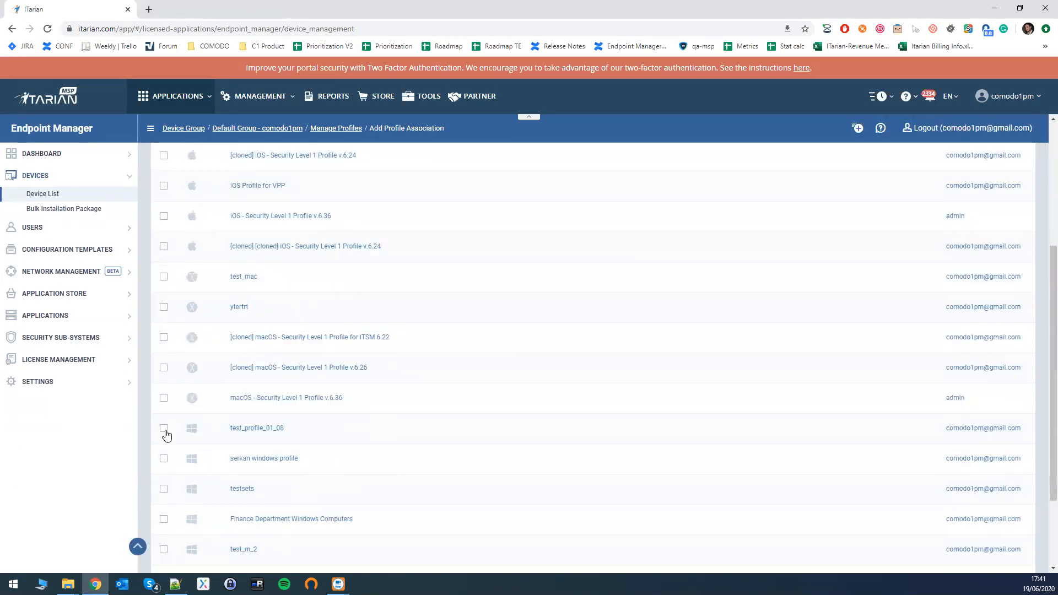
{"action": "scroll", "coordinate": [159, 330], "scroll_direction": "up", "scroll_amount": 4}
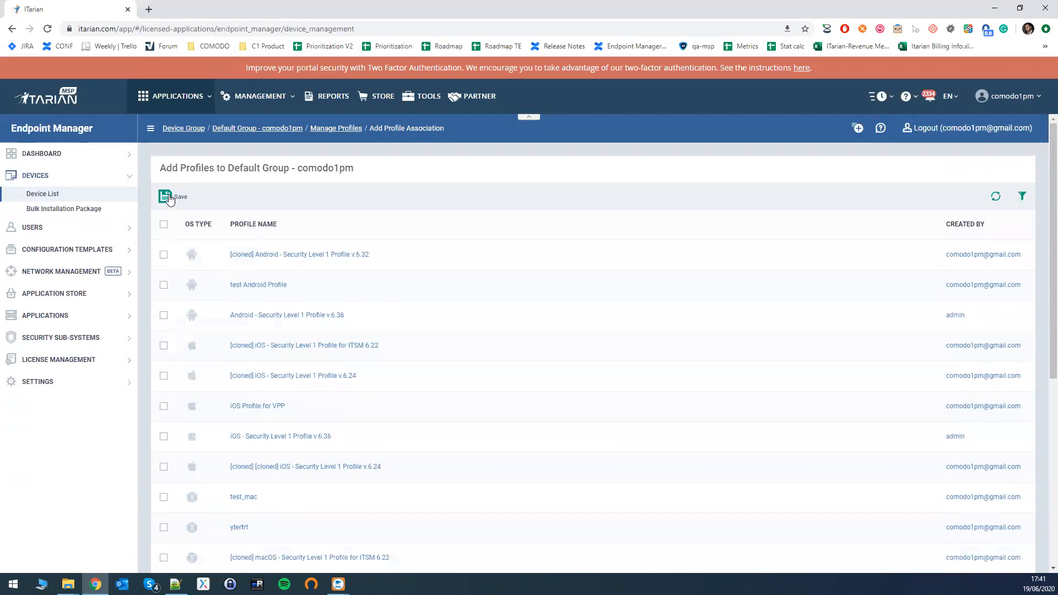
{"action": "left_click", "coordinate": [169, 198]}
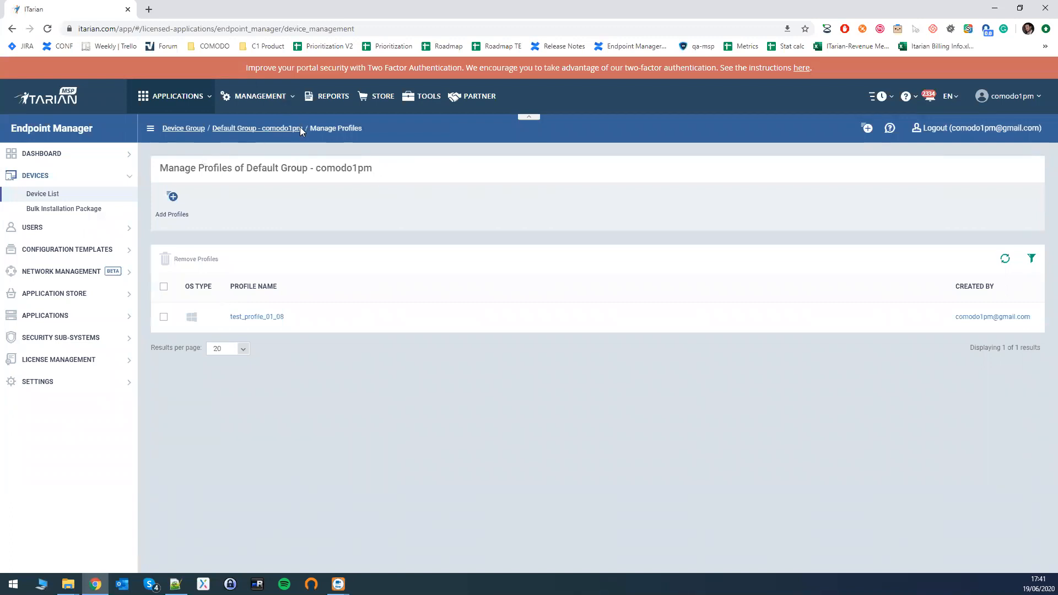
Remove test_profile_01_08 from the Default Group and reopen the list of profiles available to add.
{"action": "left_click", "coordinate": [164, 317]}
{"action": "left_click", "coordinate": [192, 260]}
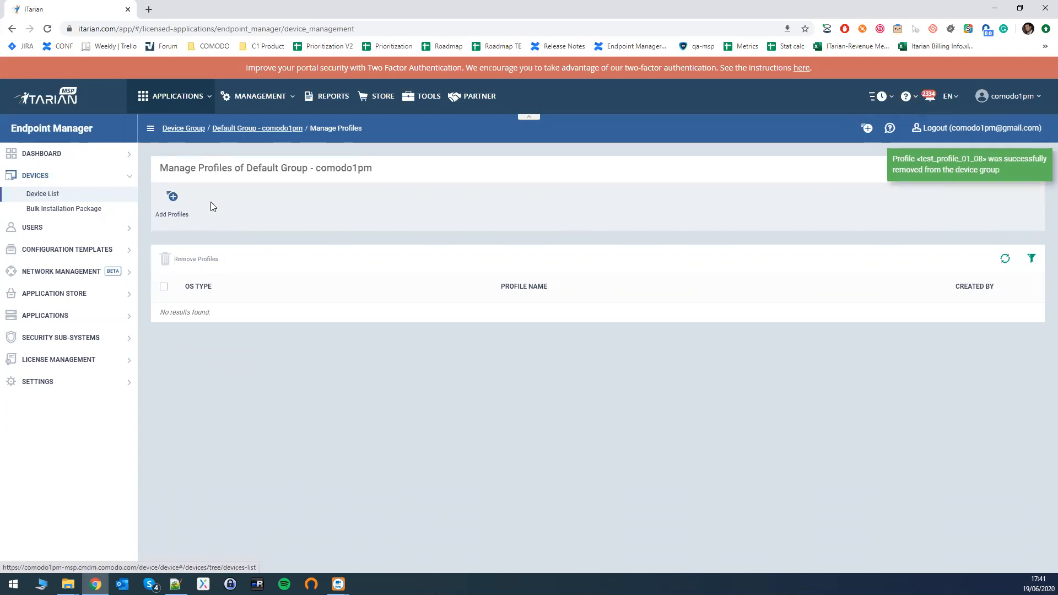
{"action": "left_click", "coordinate": [170, 210]}
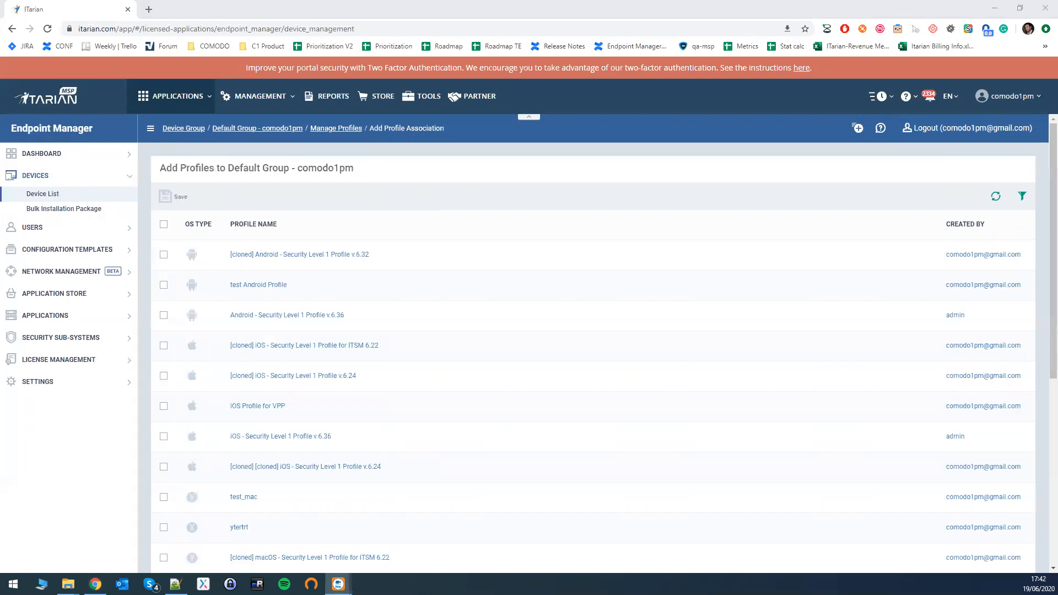
Go back to the Device List and start the Enrollment Wizard for a new device.
{"action": "left_click", "coordinate": [51, 197]}
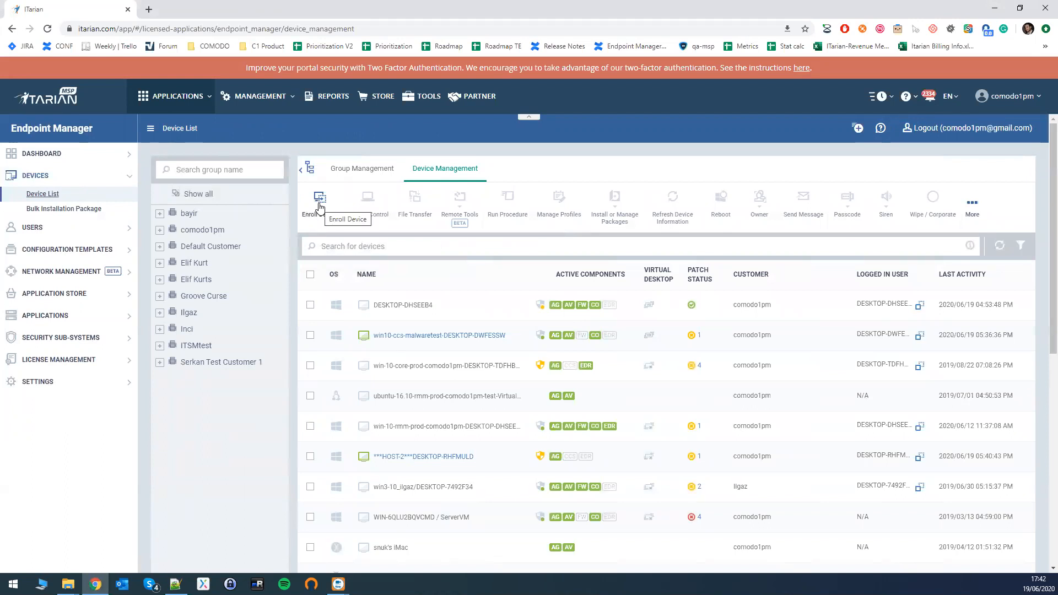
{"action": "left_click", "coordinate": [857, 128]}
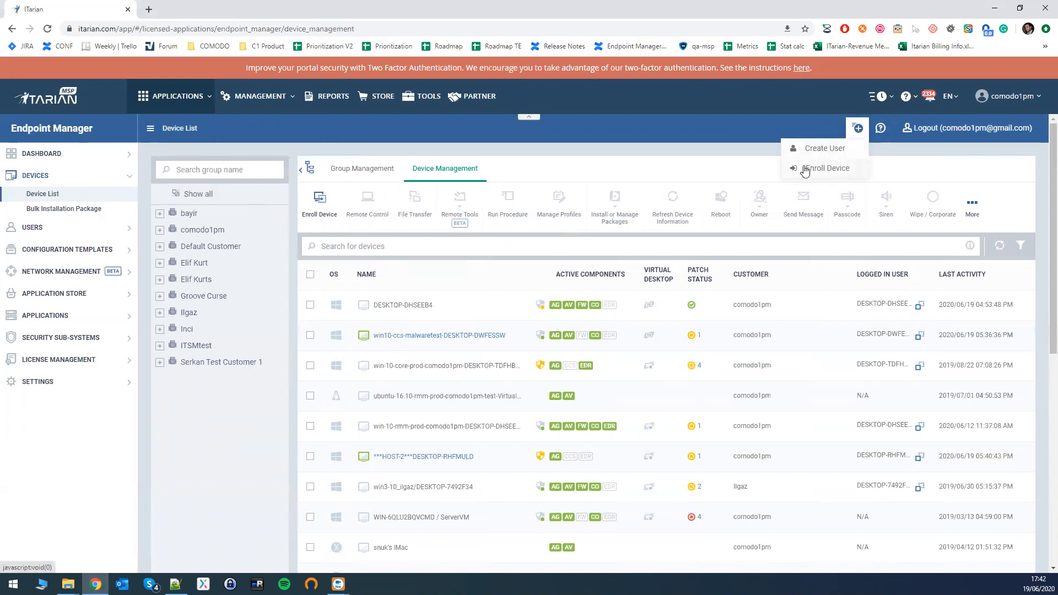
{"action": "left_click", "coordinate": [315, 216]}
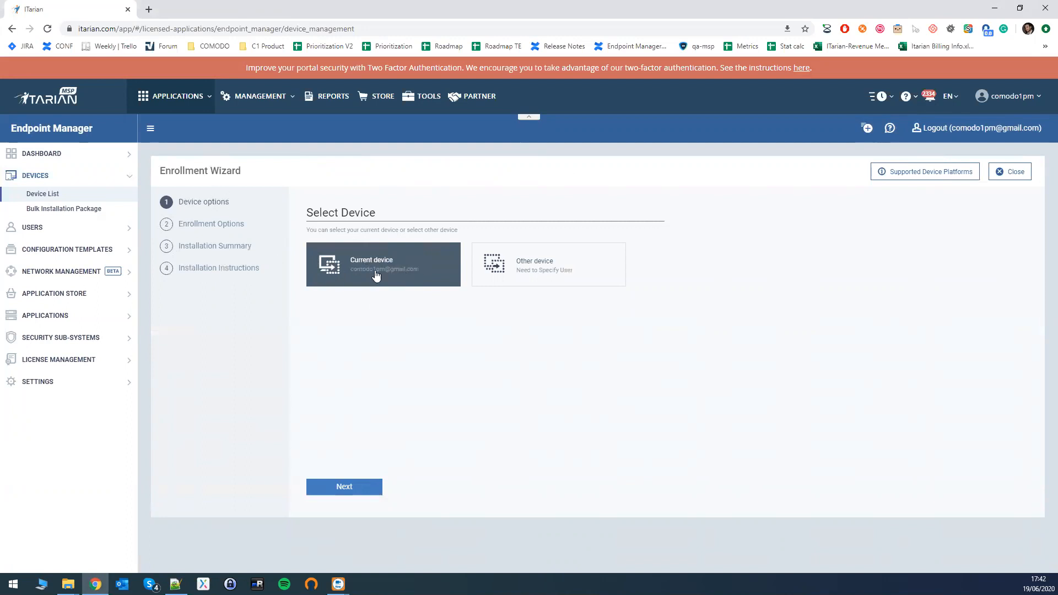
Look at the Other device option and its Create New User form, close the form and reselect Current device.
{"action": "left_click", "coordinate": [406, 267]}
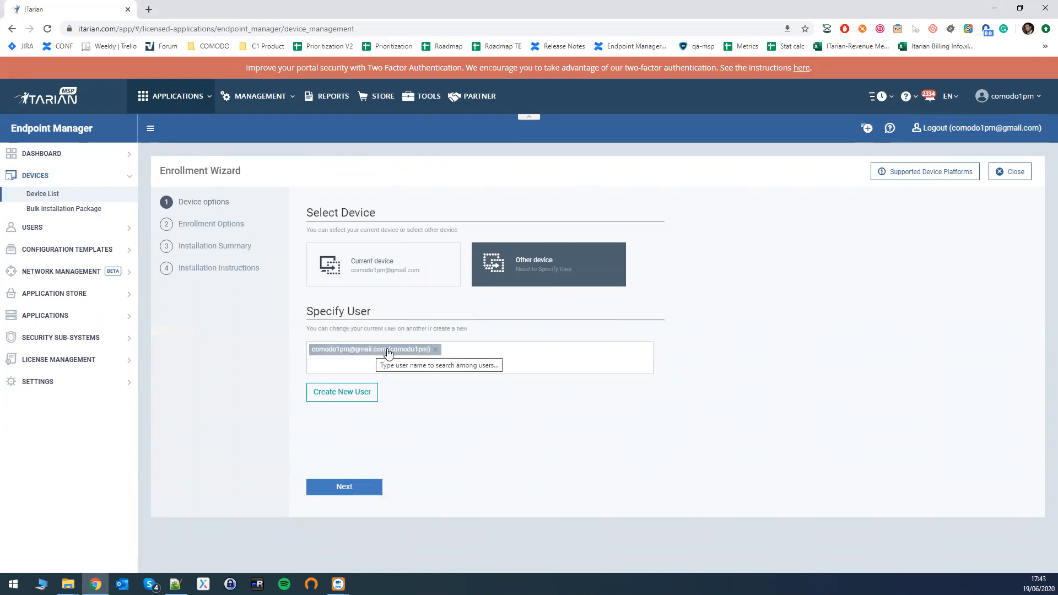
{"action": "left_click", "coordinate": [350, 393]}
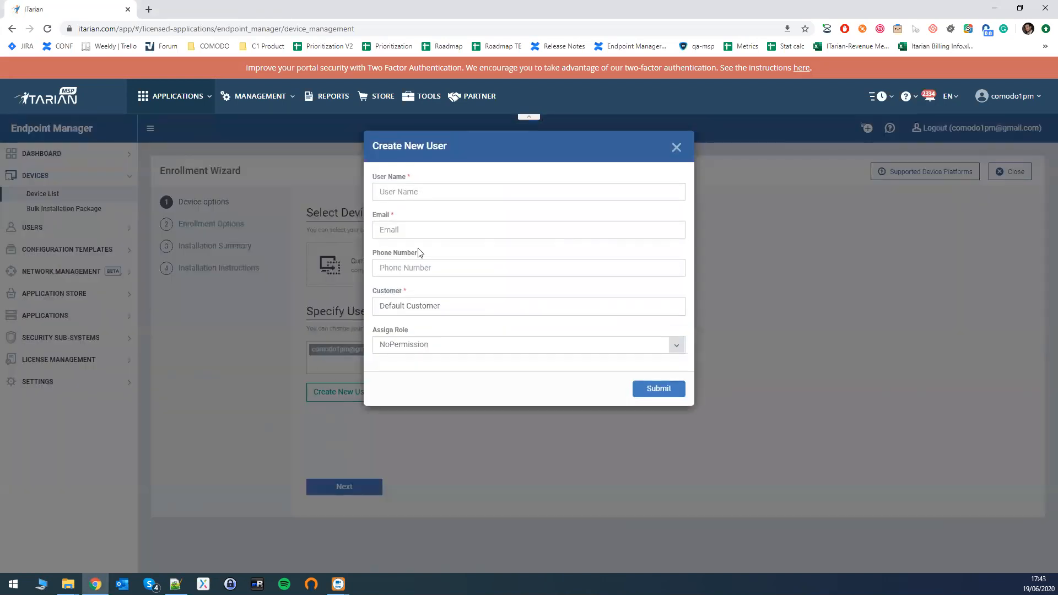
{"action": "left_click", "coordinate": [675, 148]}
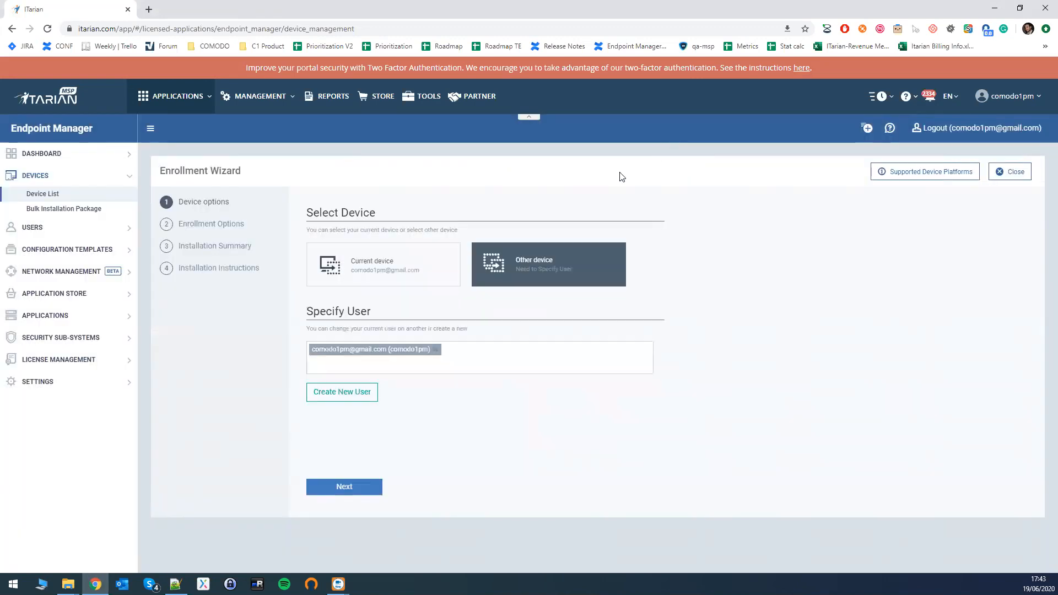
{"action": "left_click", "coordinate": [403, 268]}
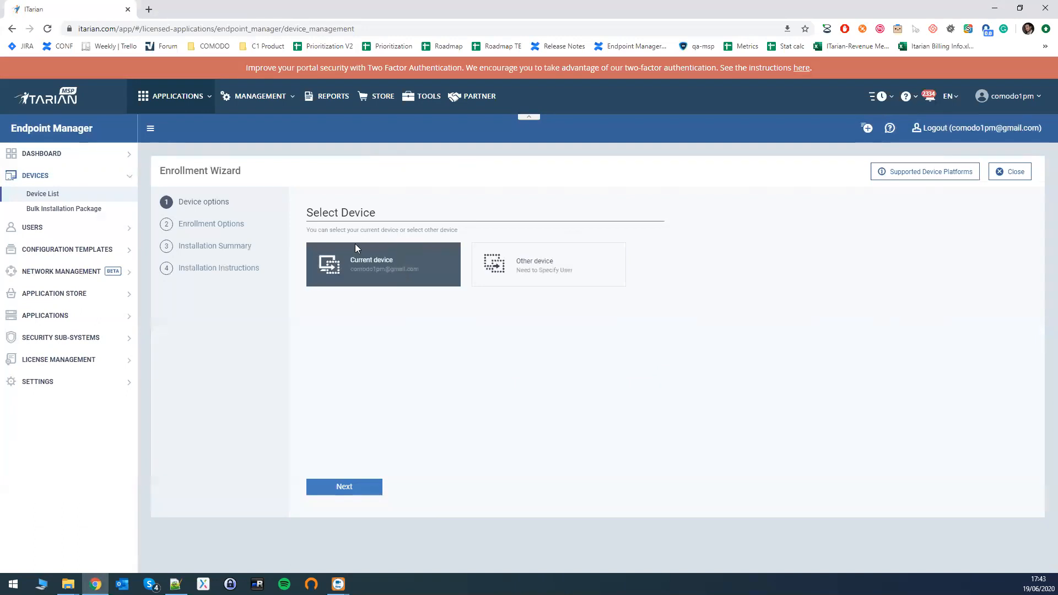
Proceed to the enrollment options for the current device and check the available platforms, keeping Windows x64.
{"action": "left_click", "coordinate": [343, 487]}
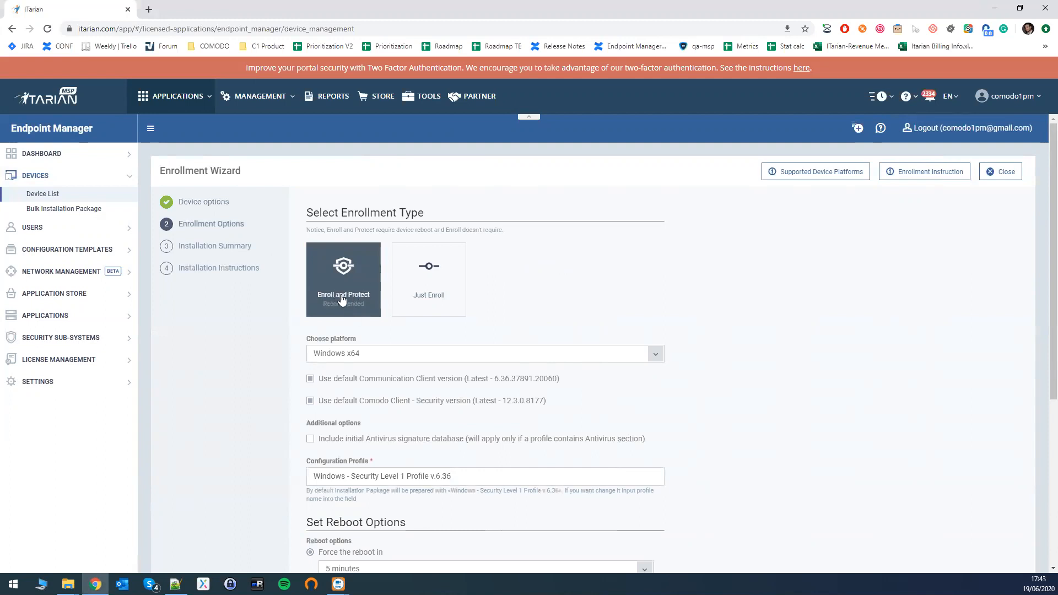
{"action": "left_click", "coordinate": [370, 358]}
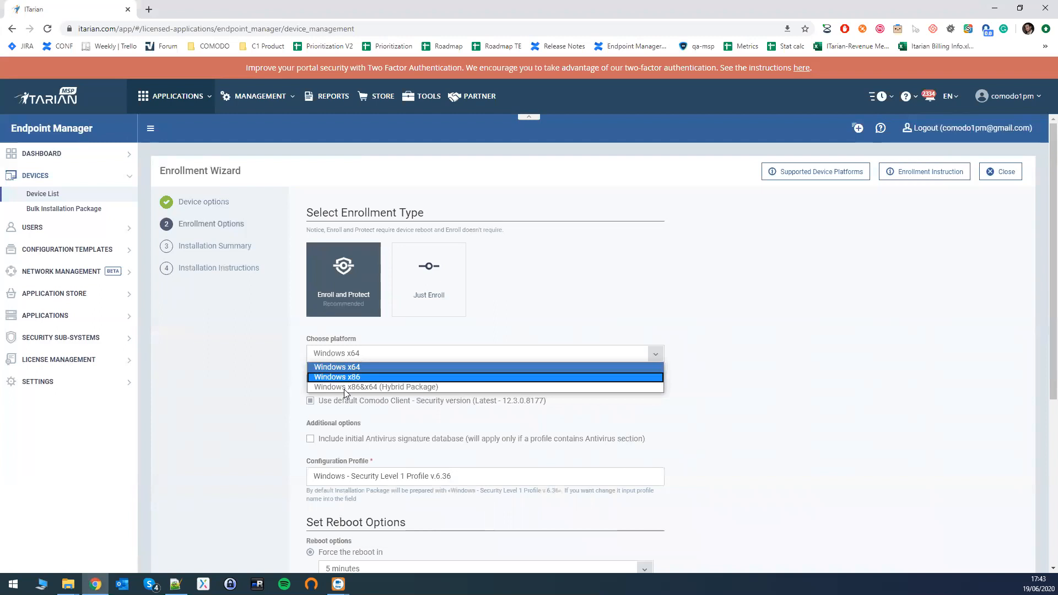
{"action": "left_click", "coordinate": [410, 316]}
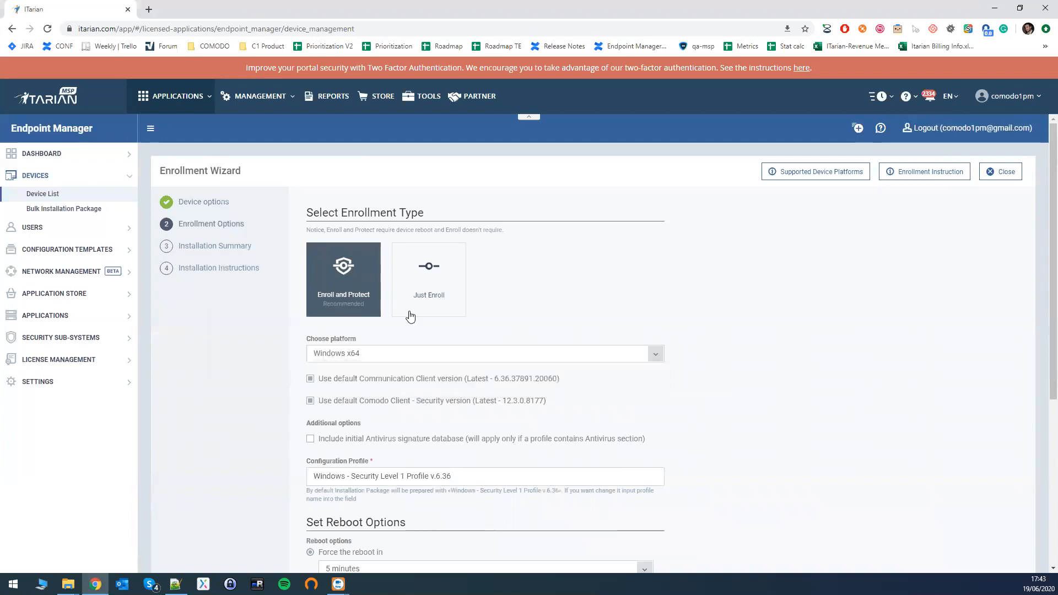
Try the Just Enroll type with its device name change option, restore Do Not Change and reselect Enroll and Protect.
{"action": "left_click", "coordinate": [410, 316]}
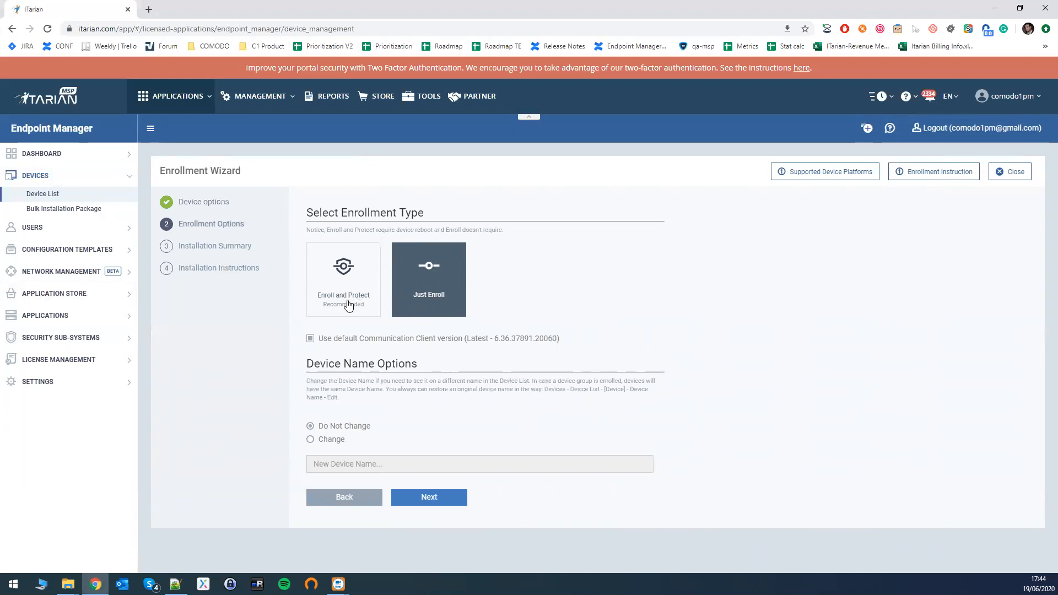
{"action": "left_click", "coordinate": [332, 439]}
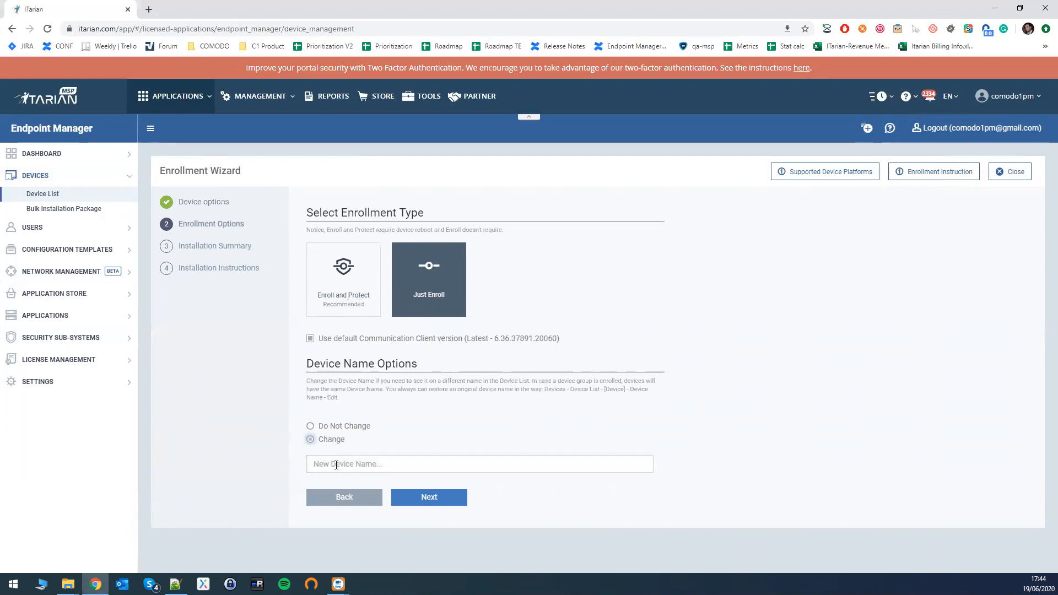
{"action": "left_click", "coordinate": [329, 462]}
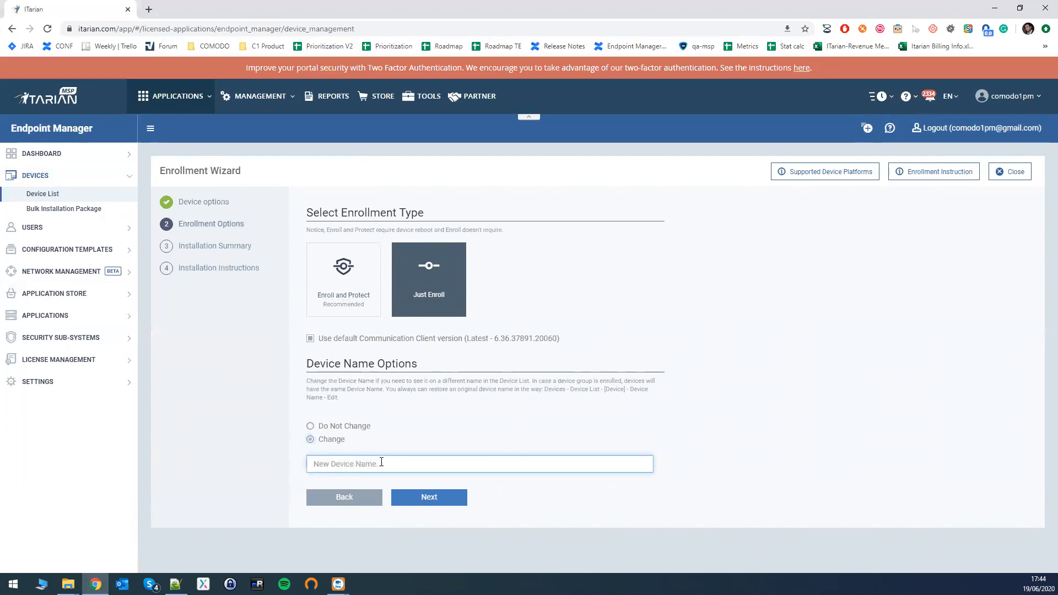
{"action": "left_click", "coordinate": [311, 426]}
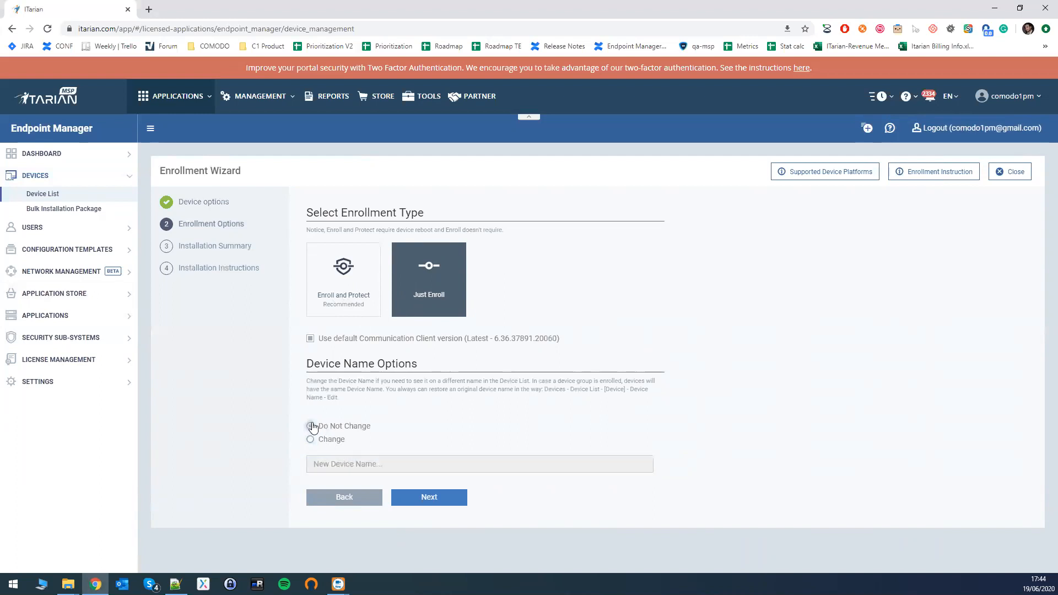
{"action": "left_click", "coordinate": [357, 296]}
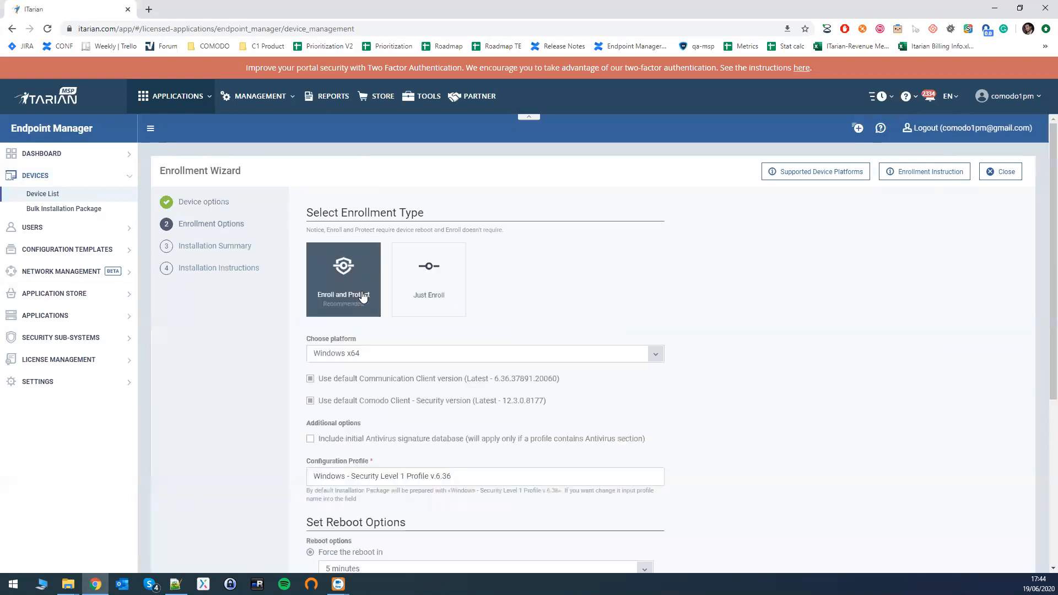
Set the configuration profile for the Enroll and Protect package to Security Level Severe Profile.
{"action": "scroll", "coordinate": [366, 314], "scroll_direction": "down", "scroll_amount": 5}
{"action": "scroll", "coordinate": [319, 172], "scroll_direction": "up", "scroll_amount": 1}
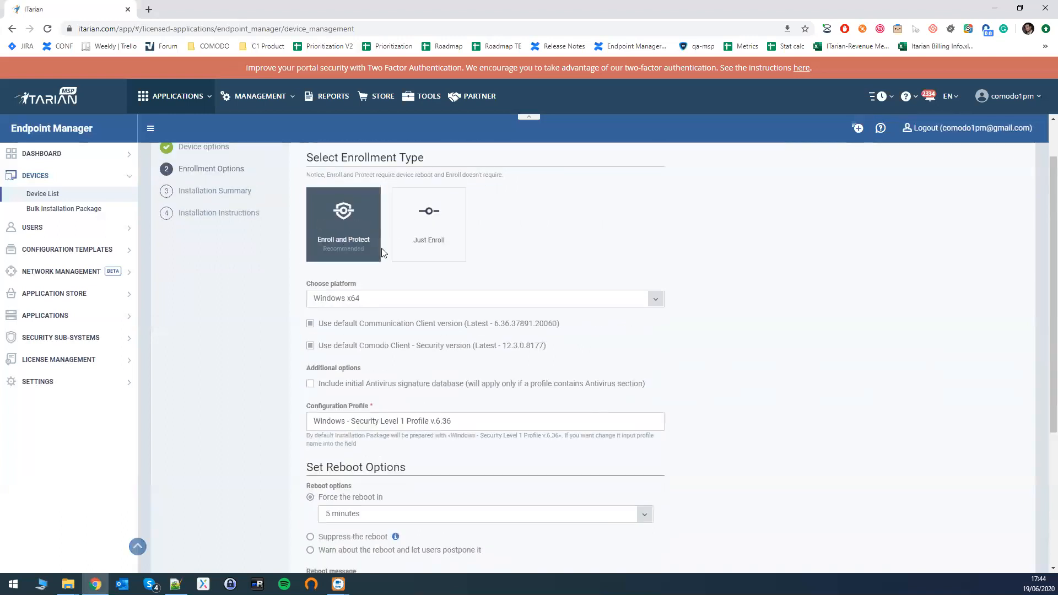
{"action": "left_click", "coordinate": [346, 422]}
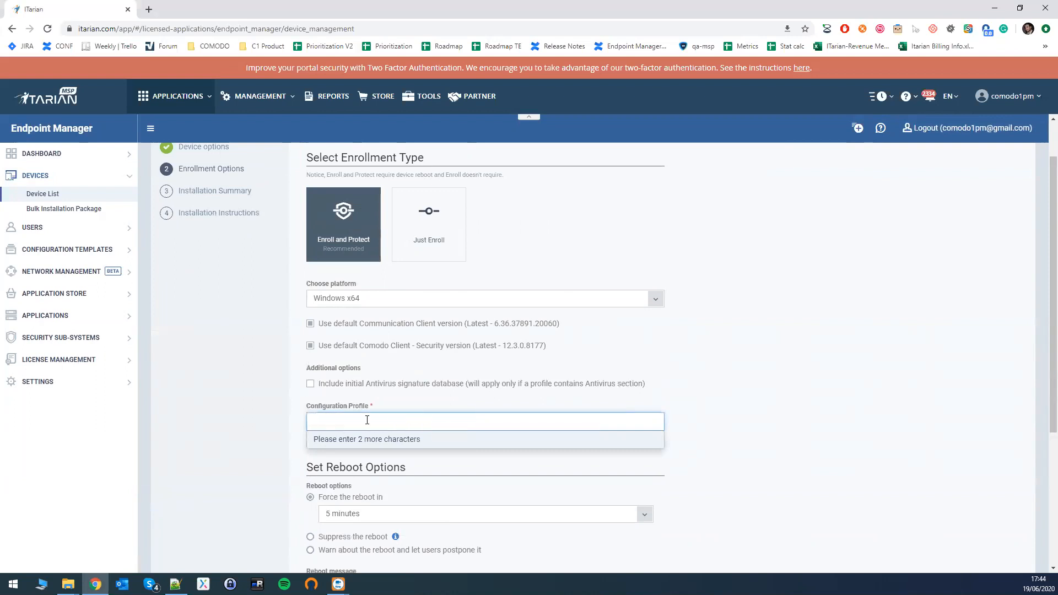
{"action": "left_click", "coordinate": [420, 402]}
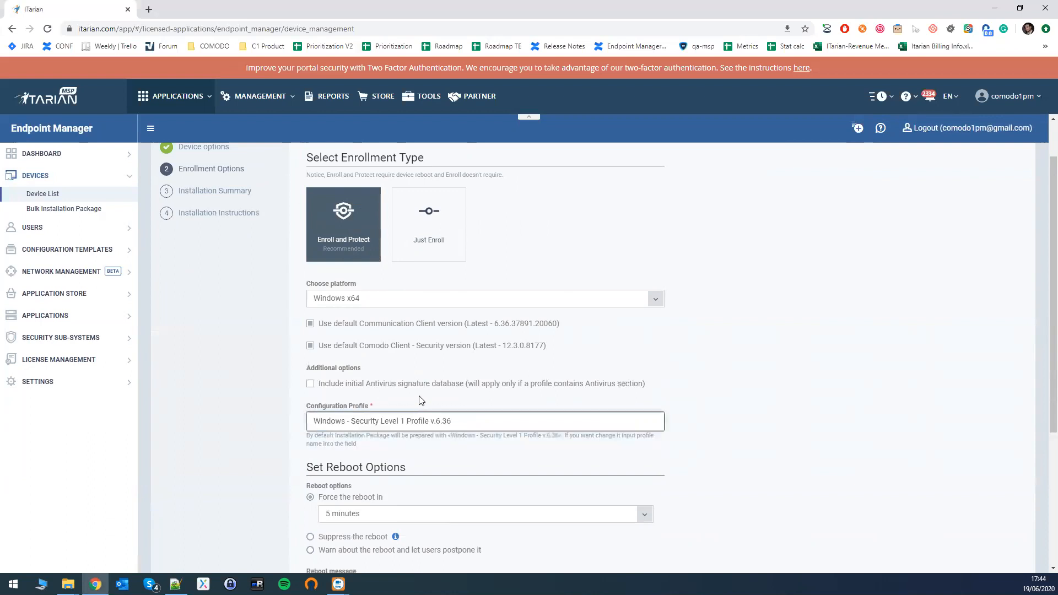
{"action": "left_click", "coordinate": [316, 422]}
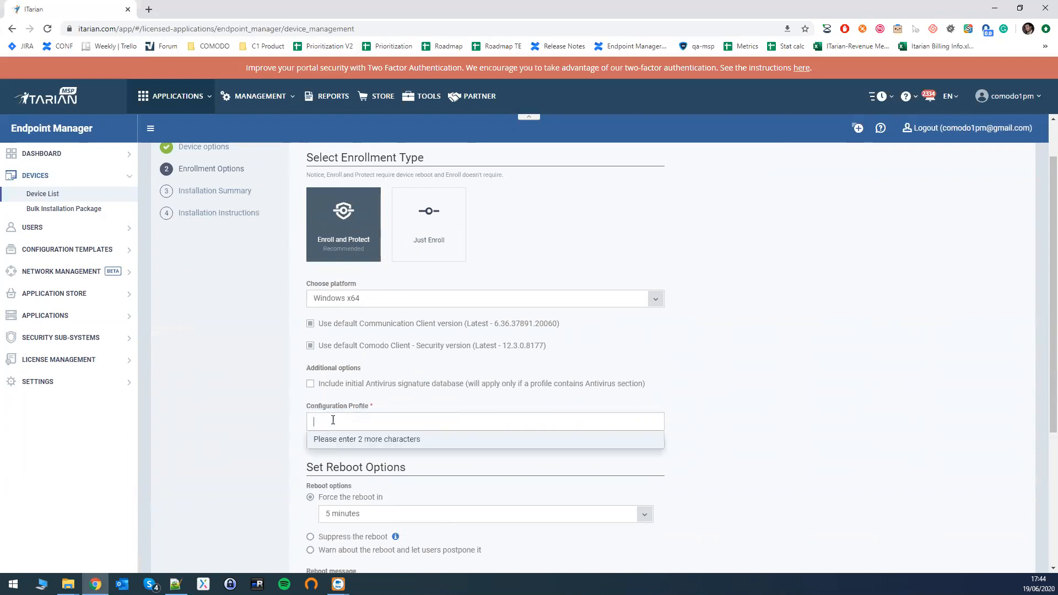
{"action": "left_click", "coordinate": [390, 409]}
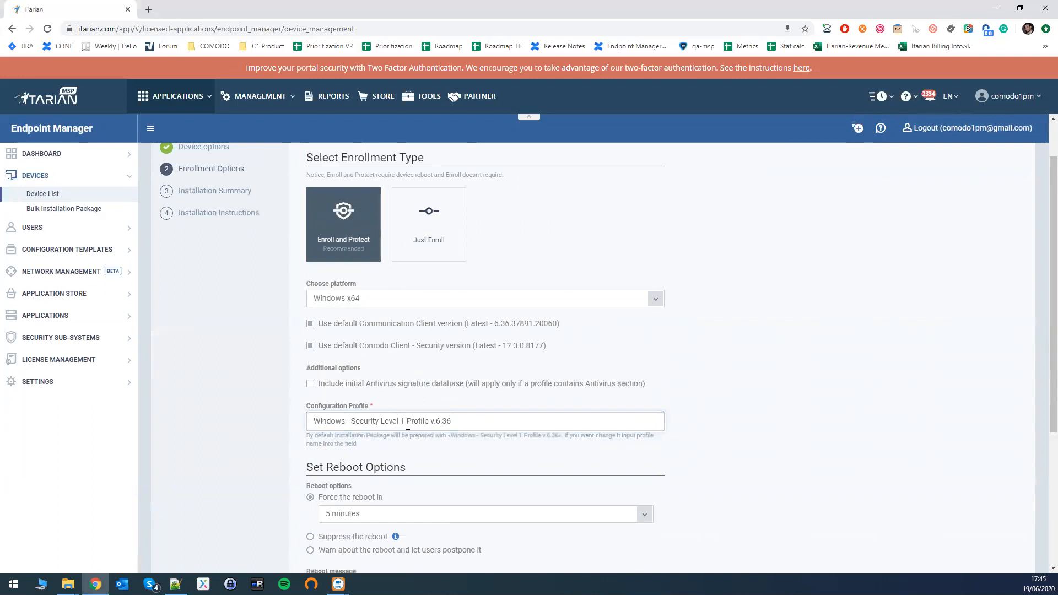
{"action": "left_click_drag", "start_coordinate": [450, 435], "coordinate": [487, 435]}
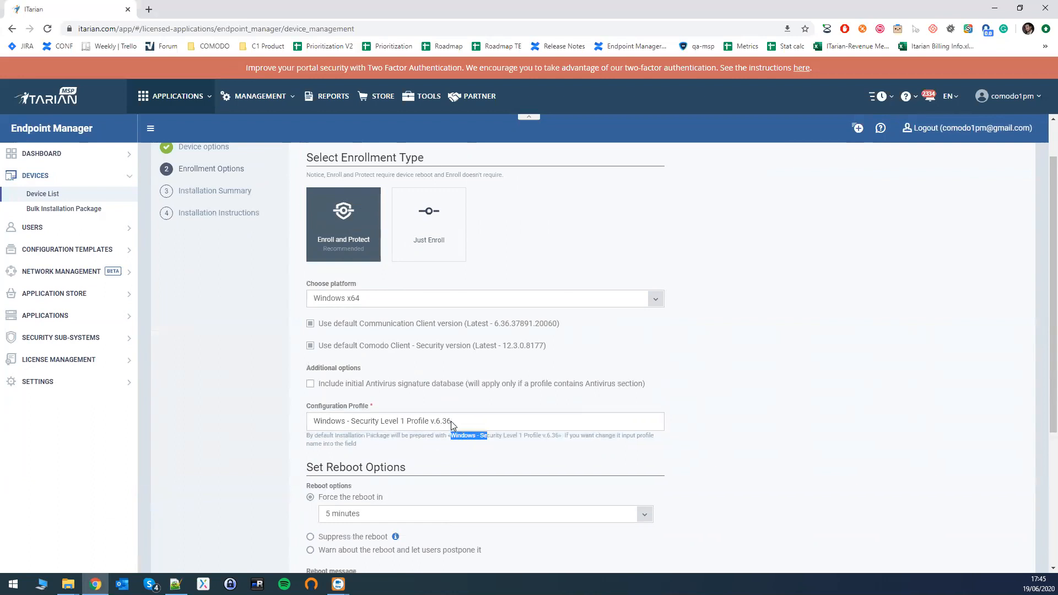
{"action": "left_click", "coordinate": [449, 420]}
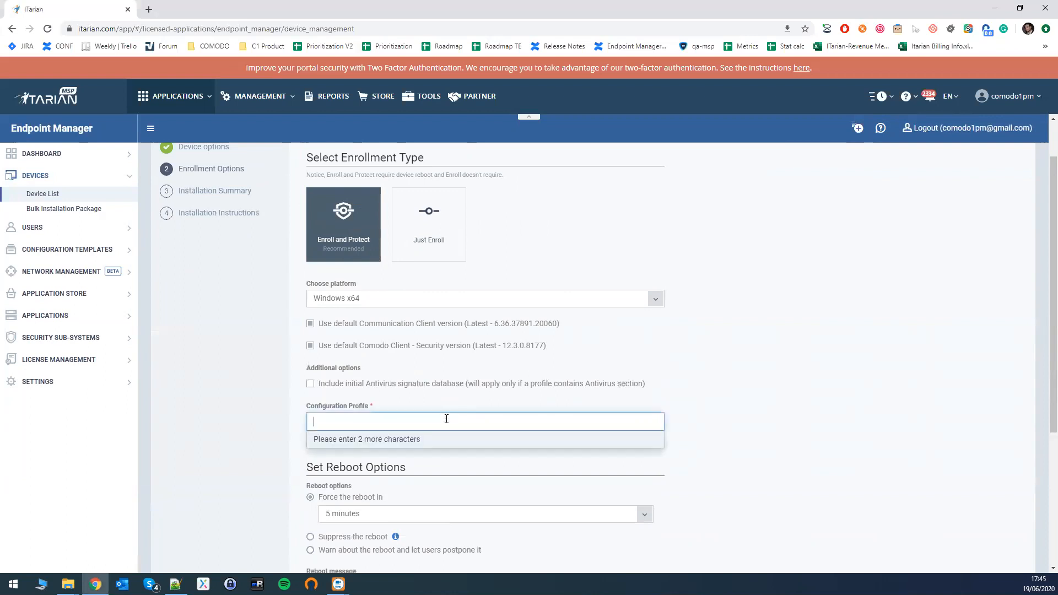
{"action": "type", "text": "Sever"}
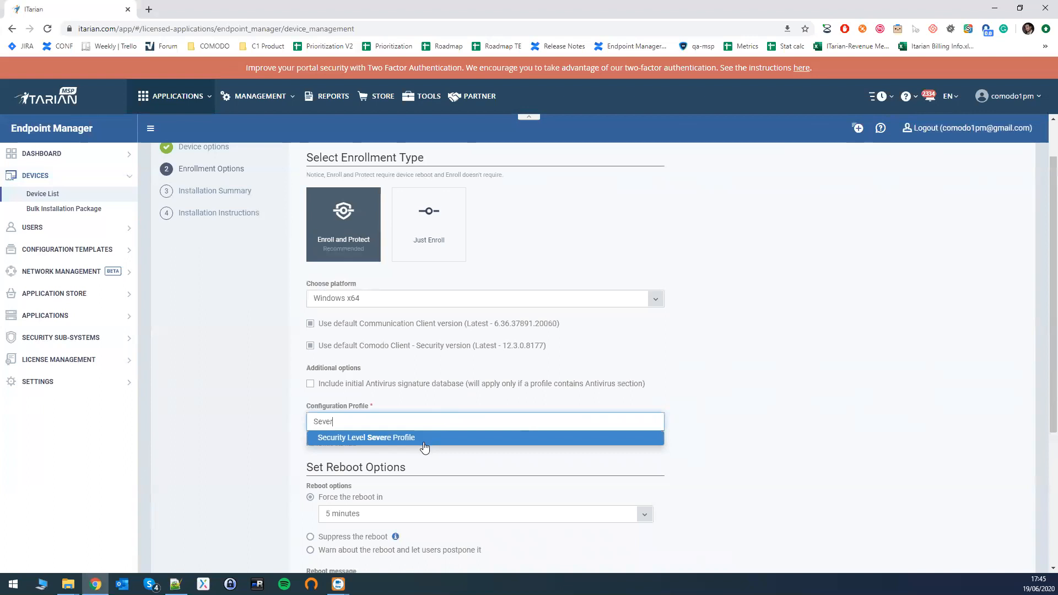
{"action": "left_click", "coordinate": [423, 440]}
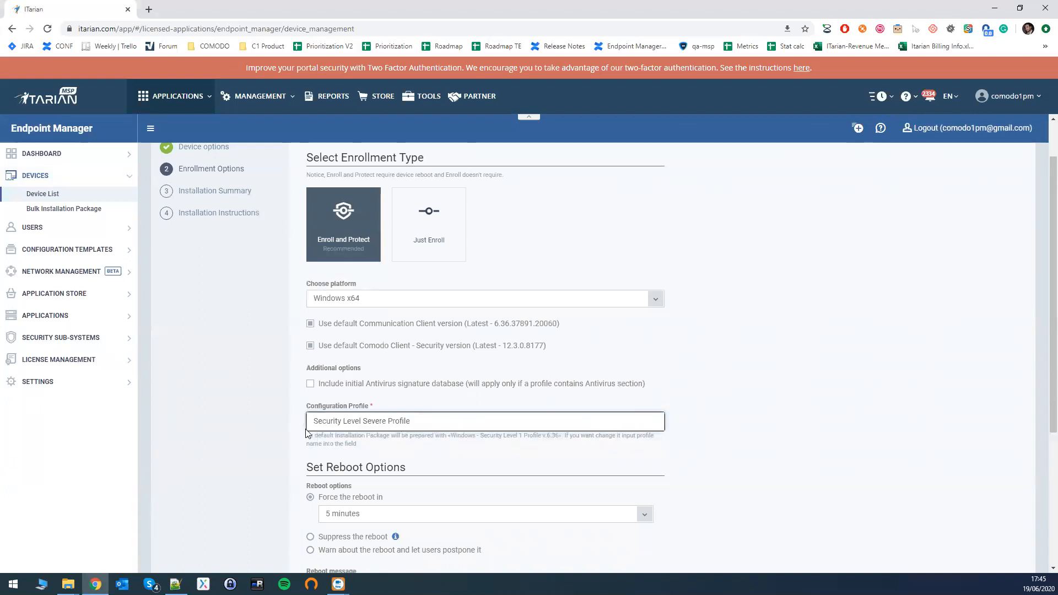
{"action": "left_click", "coordinate": [442, 421]}
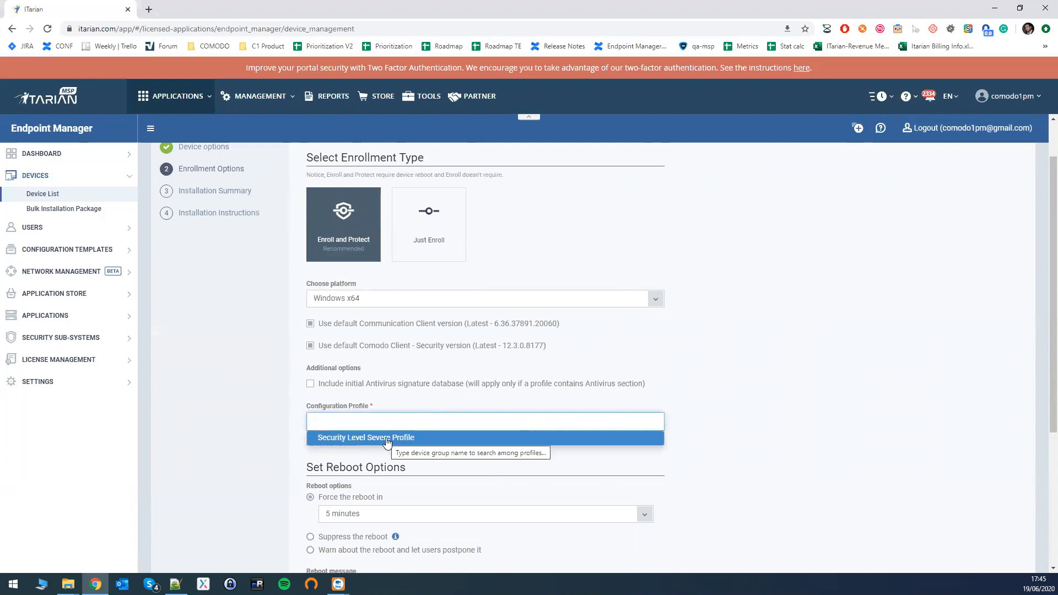
{"action": "left_click", "coordinate": [387, 439]}
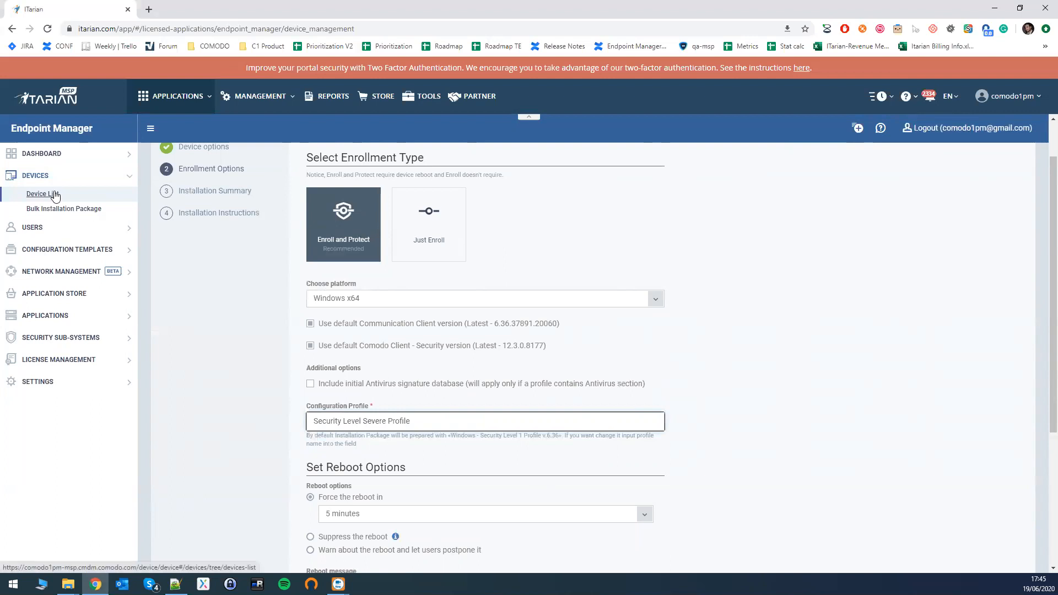
Review the forced reboot delay choices, then try Suppress the reboot with its explanation and Warn about the reboot and let users postpone it.
{"action": "scroll", "coordinate": [302, 401], "scroll_direction": "down", "scroll_amount": 3}
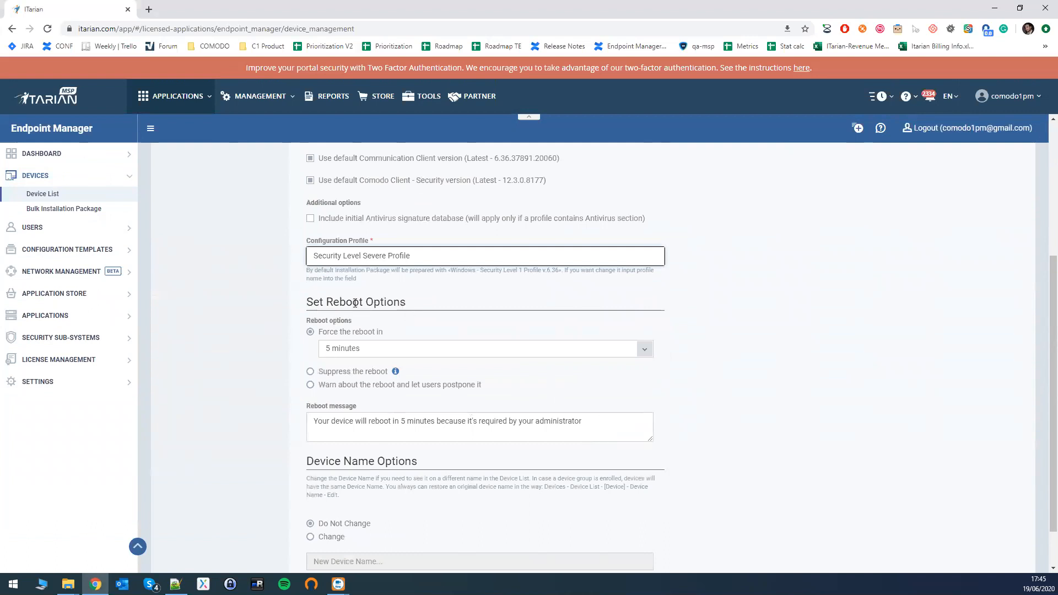
{"action": "scroll", "coordinate": [406, 306], "scroll_direction": "up", "scroll_amount": 4}
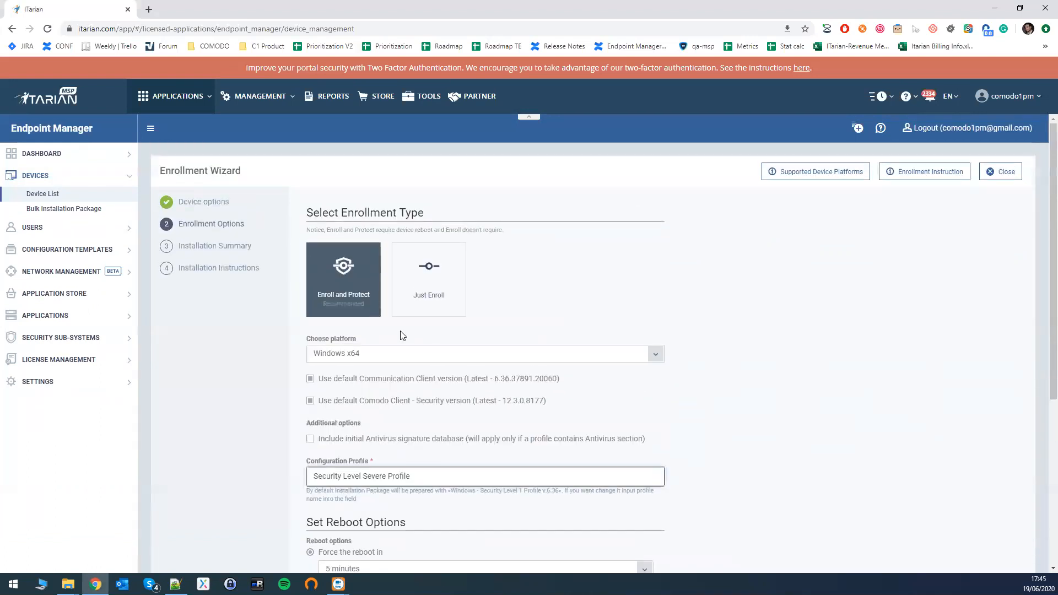
{"action": "scroll", "coordinate": [369, 321], "scroll_direction": "down", "scroll_amount": 4}
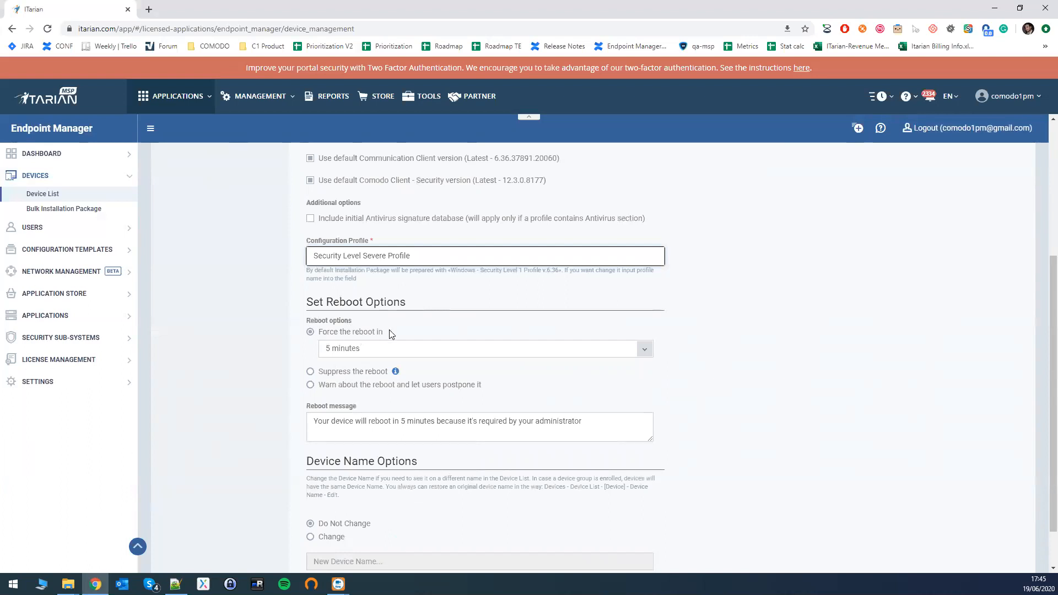
{"action": "left_click", "coordinate": [384, 352]}
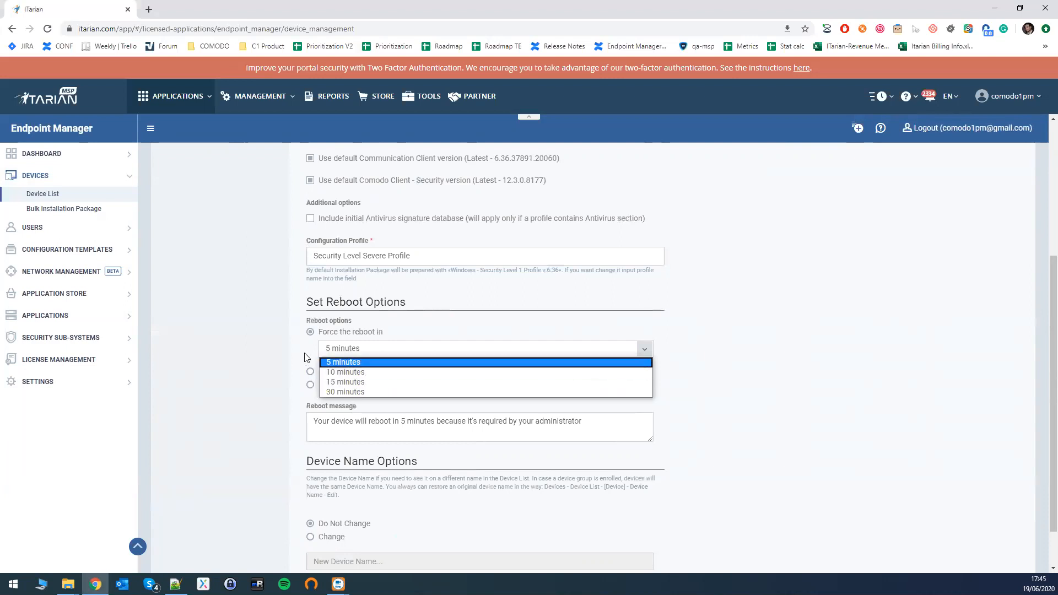
{"action": "left_click", "coordinate": [311, 373]}
{"action": "left_click", "coordinate": [312, 374]}
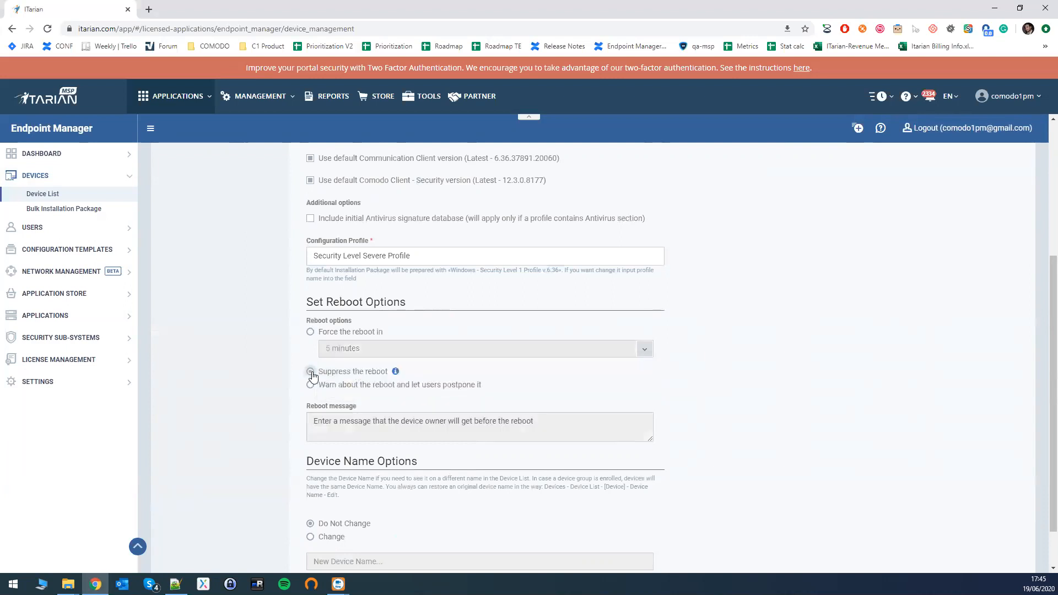
{"action": "mouse_move", "coordinate": [397, 375]}
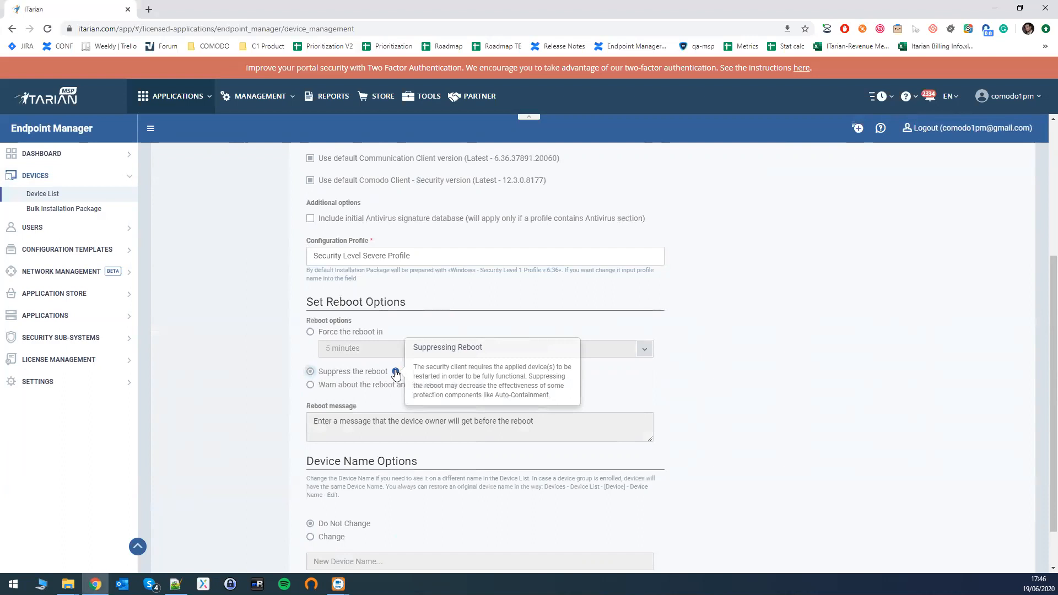
{"action": "left_click", "coordinate": [312, 385]}
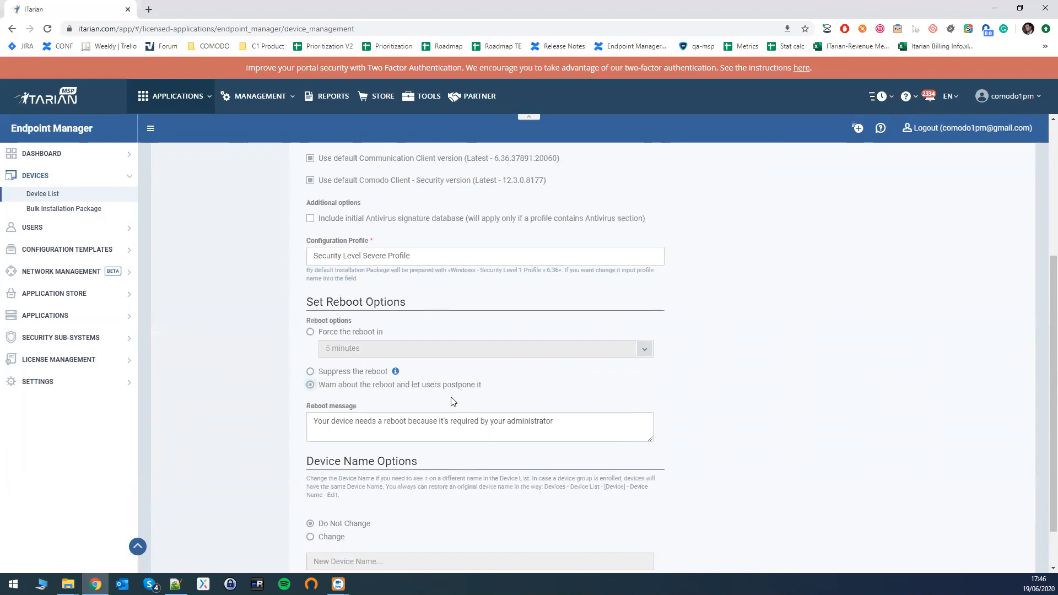
{"action": "left_click", "coordinate": [391, 419]}
Restore the Force the reboot in option with 5 minutes and proceed to the installation summary.
{"action": "left_click", "coordinate": [310, 372]}
{"action": "left_click", "coordinate": [311, 332]}
{"action": "scroll", "coordinate": [353, 386], "scroll_direction": "down", "scroll_amount": 1}
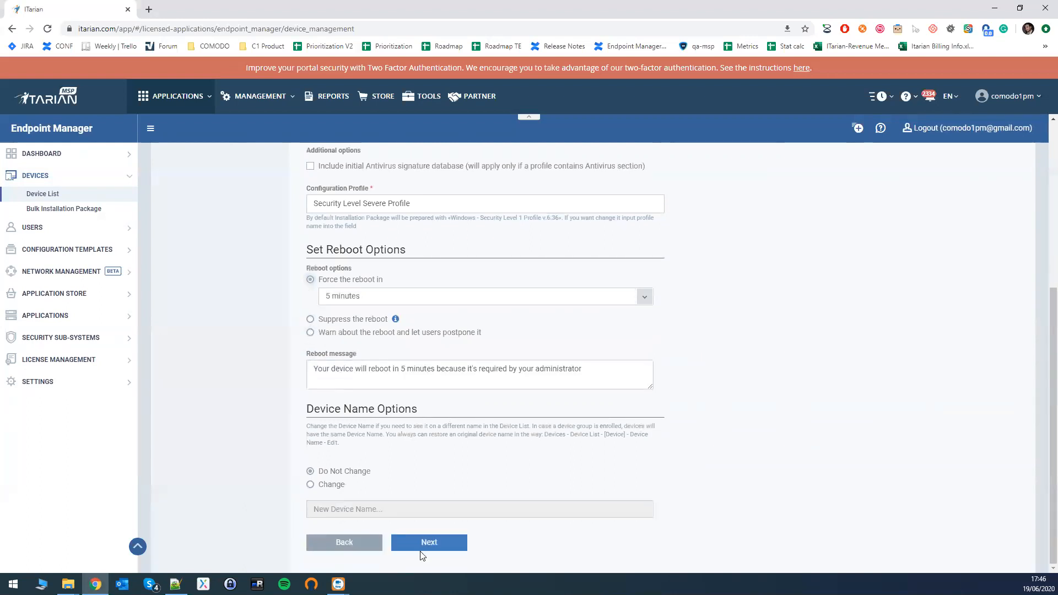
{"action": "left_click", "coordinate": [428, 543]}
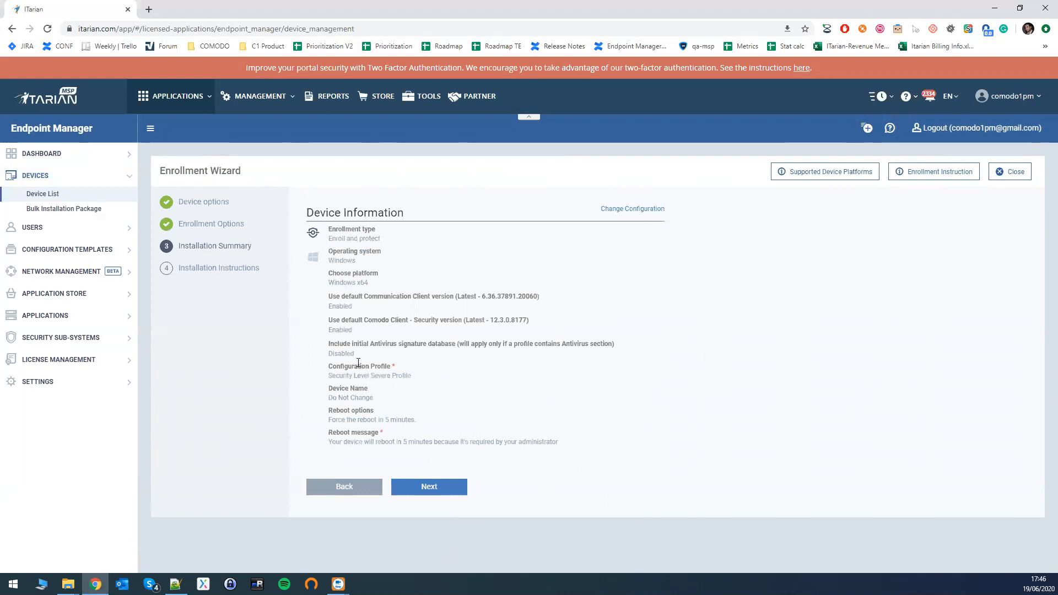
Open the Change Device Configuration form from the summary, review its fields and return to the summary without editing.
{"action": "left_click", "coordinate": [650, 211]}
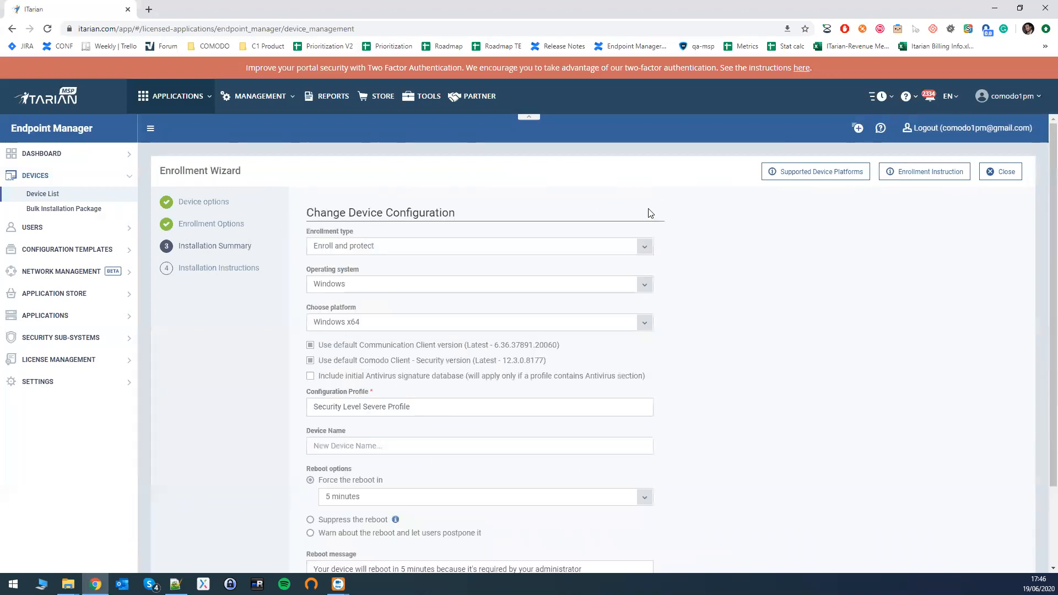
{"action": "scroll", "coordinate": [394, 250], "scroll_direction": "down", "scroll_amount": 2}
{"action": "scroll", "coordinate": [402, 359], "scroll_direction": "up", "scroll_amount": 2}
{"action": "scroll", "coordinate": [496, 516], "scroll_direction": "down", "scroll_amount": 2}
{"action": "left_click", "coordinate": [366, 514]}
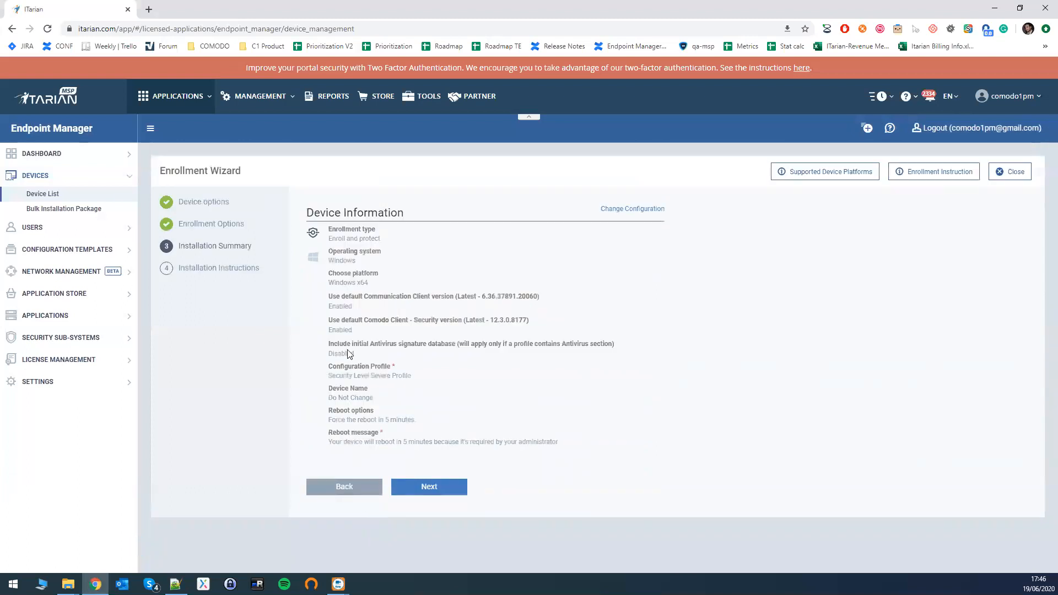
Proceed to the installation instructions and cancel the automatic download of the Windows installer.
{"action": "left_click", "coordinate": [430, 487]}
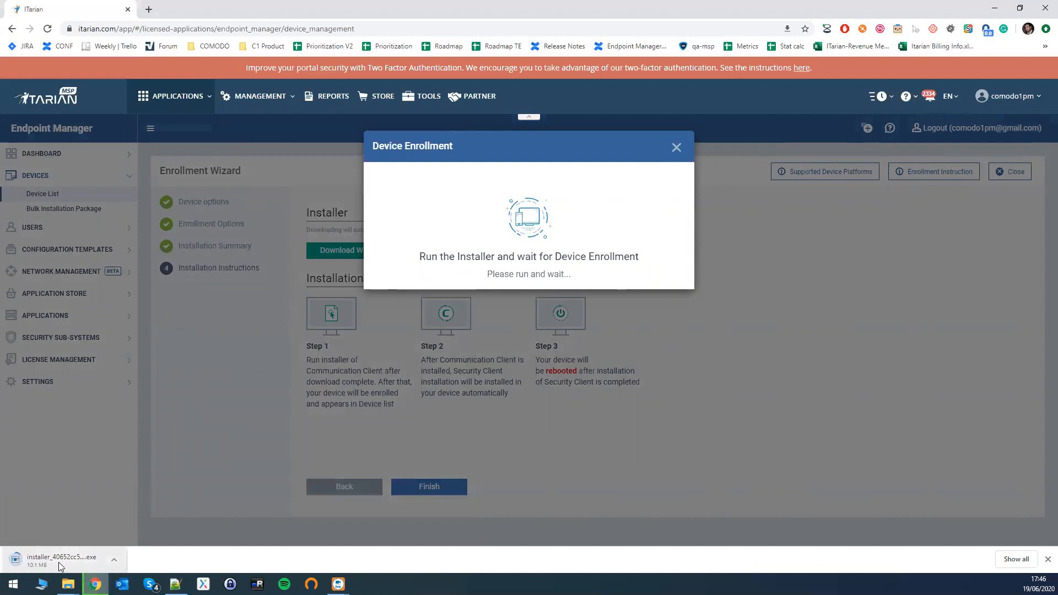
{"action": "left_click", "coordinate": [114, 565]}
{"action": "left_click", "coordinate": [130, 541]}
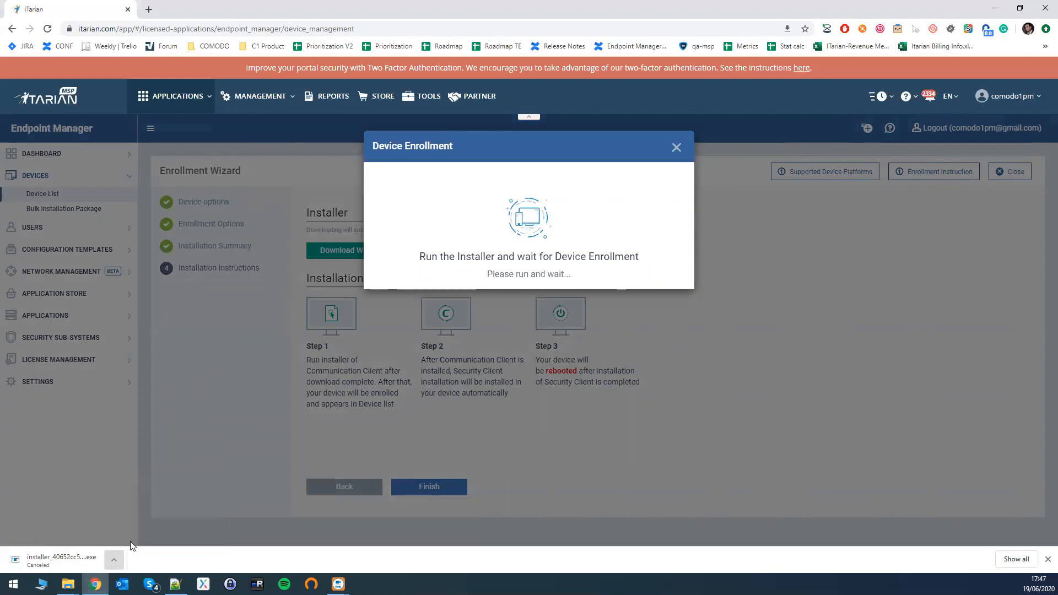
Close the Device Enrollment dialog and leave the wizard for the Device List.
{"action": "left_click", "coordinate": [676, 147]}
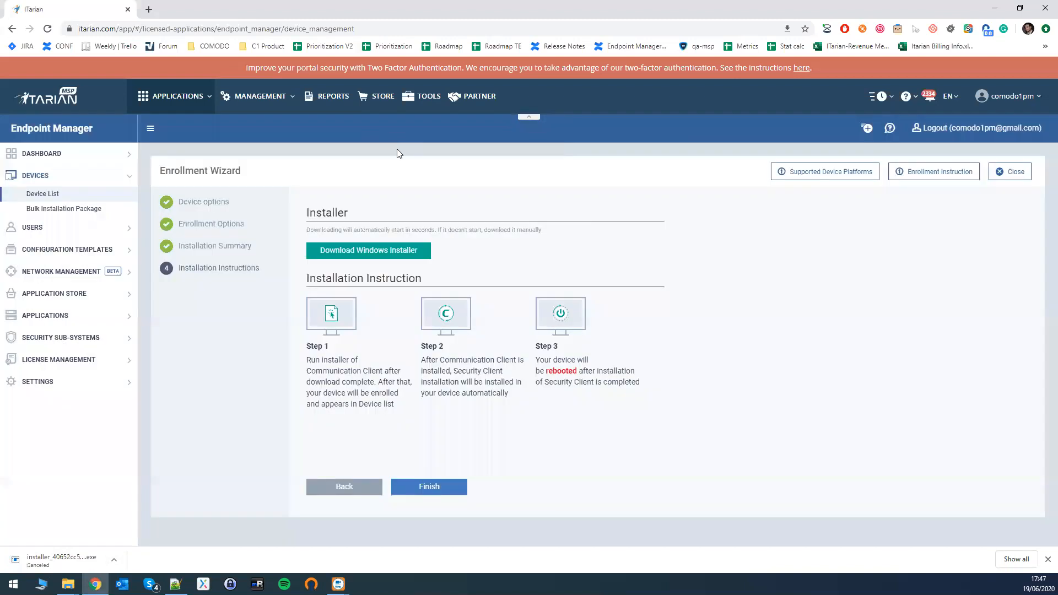
{"action": "left_click", "coordinate": [79, 199]}
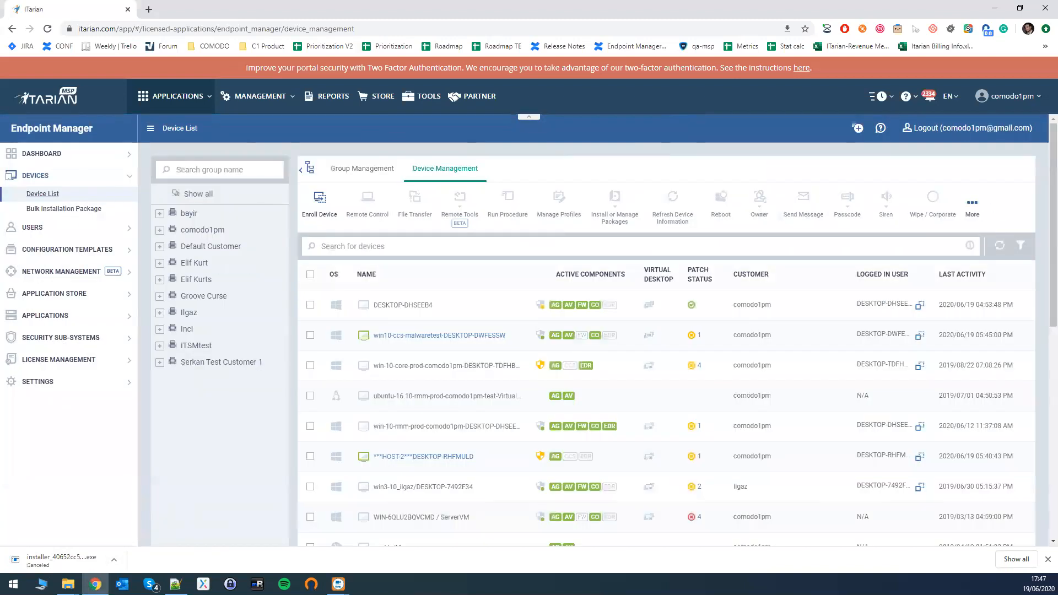
{"action": "key", "text": "alt+Tab"}
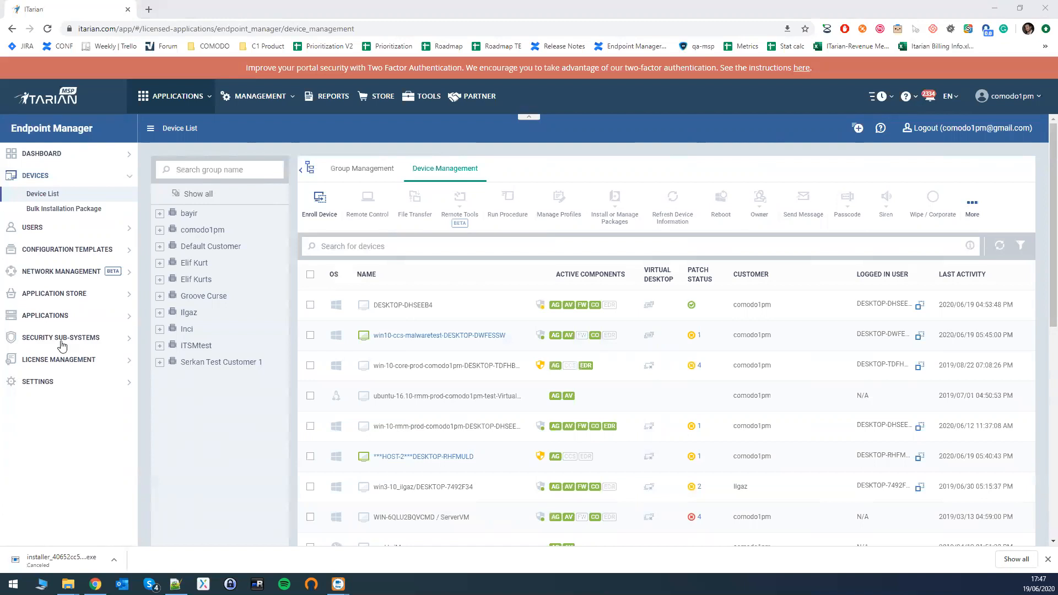
Show the default profiles under Configuration Templates and open Windows - Security Level 1 Profile v.6.36 in a new browser tab.
{"action": "left_click", "coordinate": [72, 249]}
{"action": "left_click", "coordinate": [38, 239]}
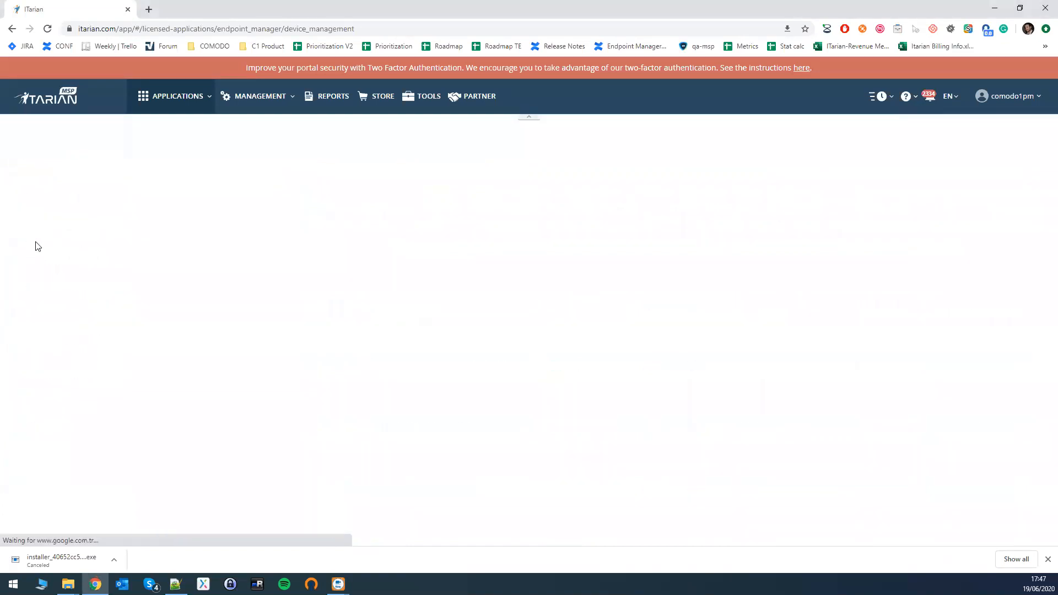
{"action": "left_click", "coordinate": [230, 170]}
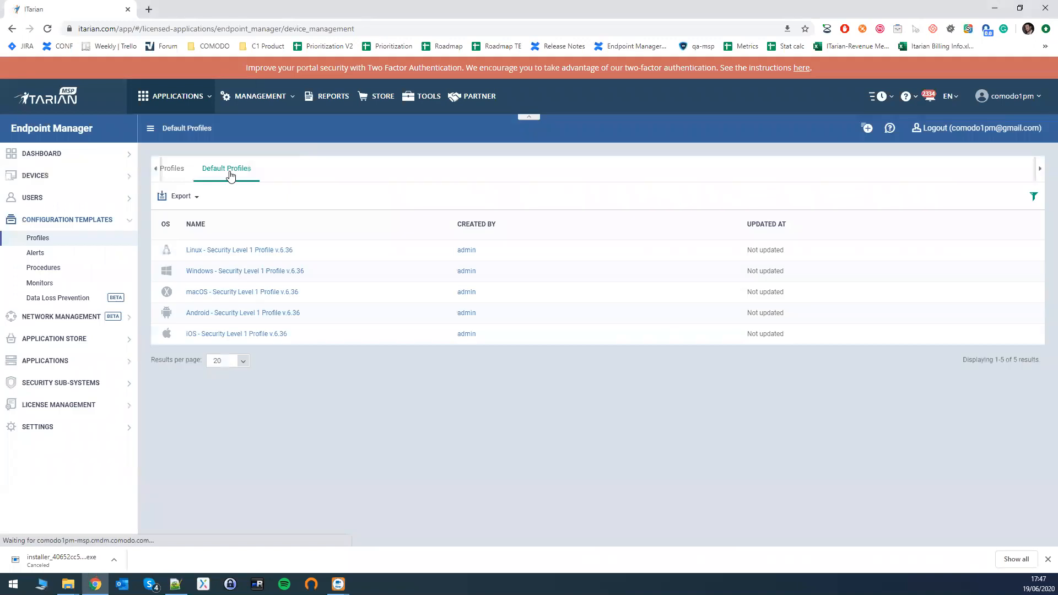
{"action": "middle_click", "coordinate": [255, 276]}
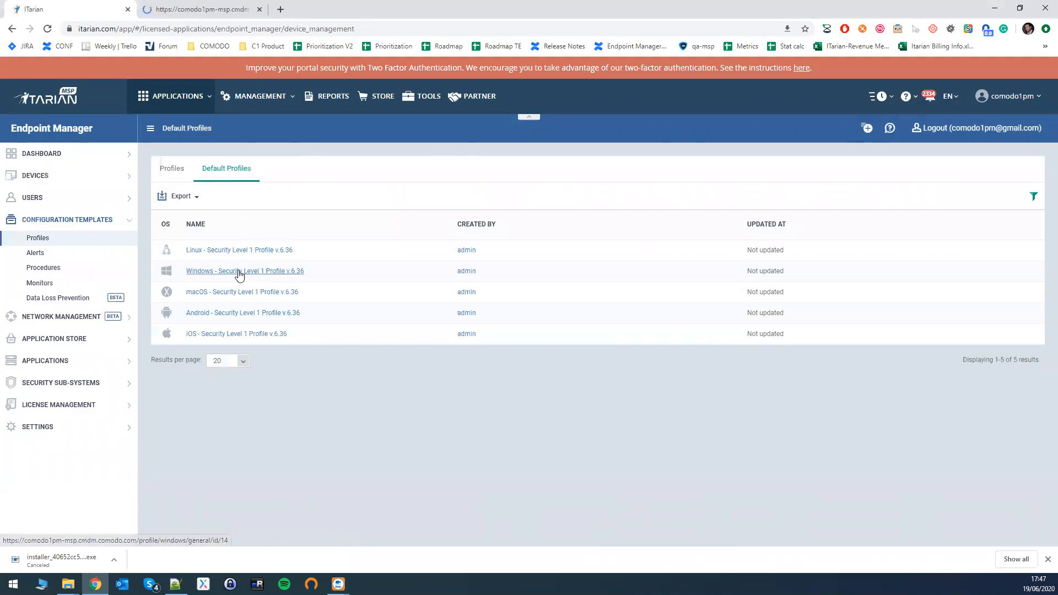
{"action": "left_click", "coordinate": [185, 11]}
Go to the Profiles list in the new tab, filter it by the name "Security Level" and close the filter.
{"action": "left_click", "coordinate": [44, 181]}
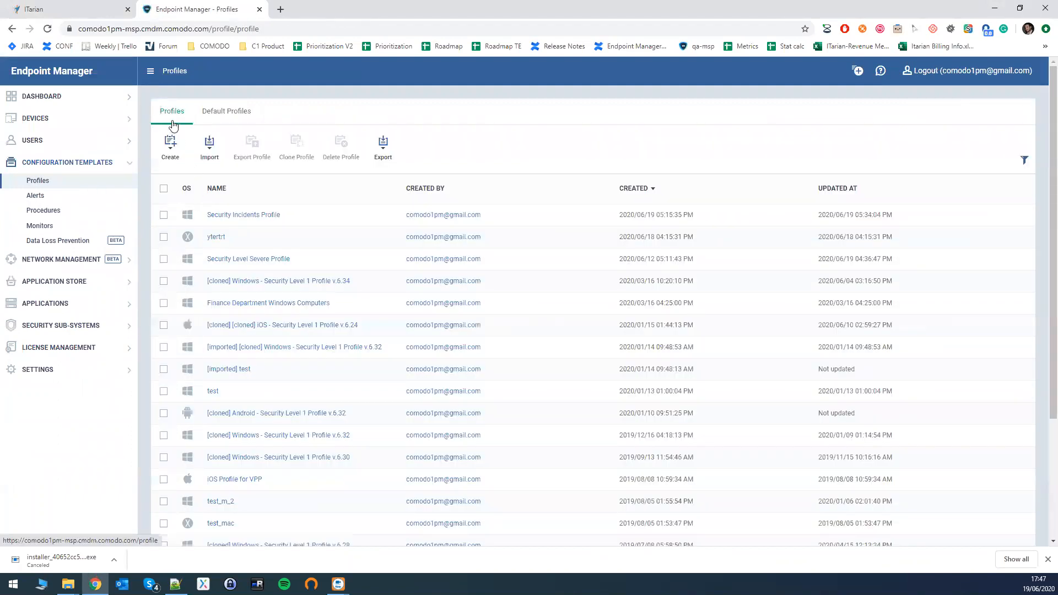
{"action": "scroll", "coordinate": [1043, 146], "scroll_direction": "down", "scroll_amount": 2}
{"action": "scroll", "coordinate": [1043, 146], "scroll_direction": "up", "scroll_amount": 2}
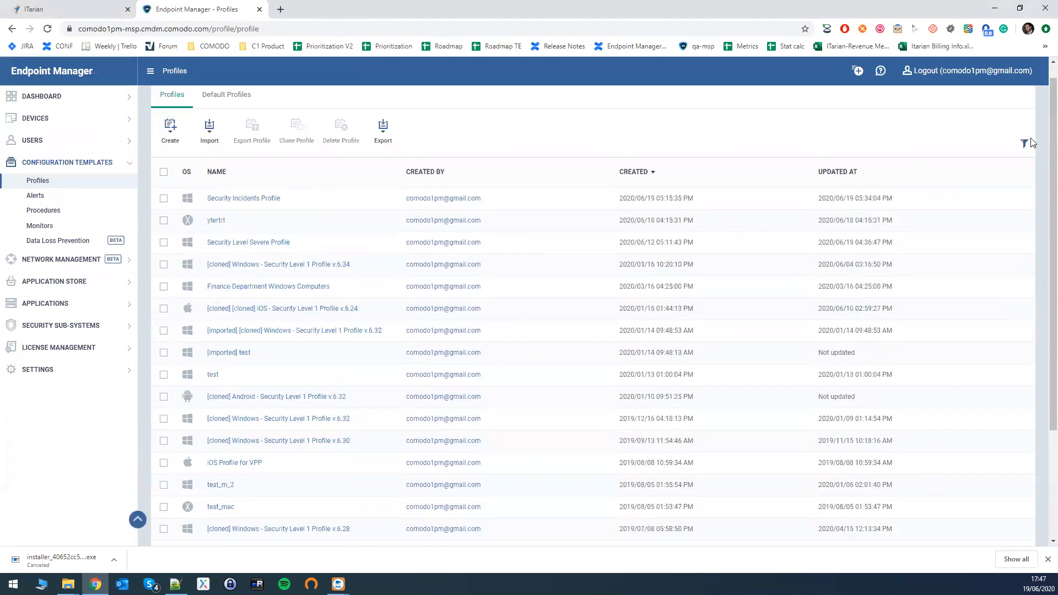
{"action": "left_click", "coordinate": [1024, 160]}
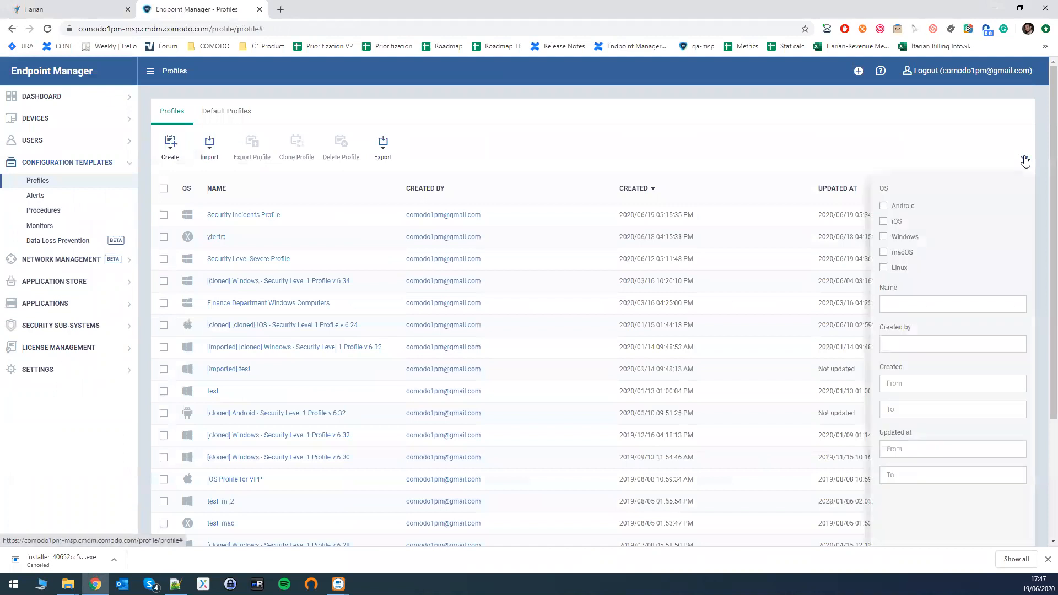
{"action": "left_click", "coordinate": [897, 302]}
{"action": "type", "text": "Sec"}
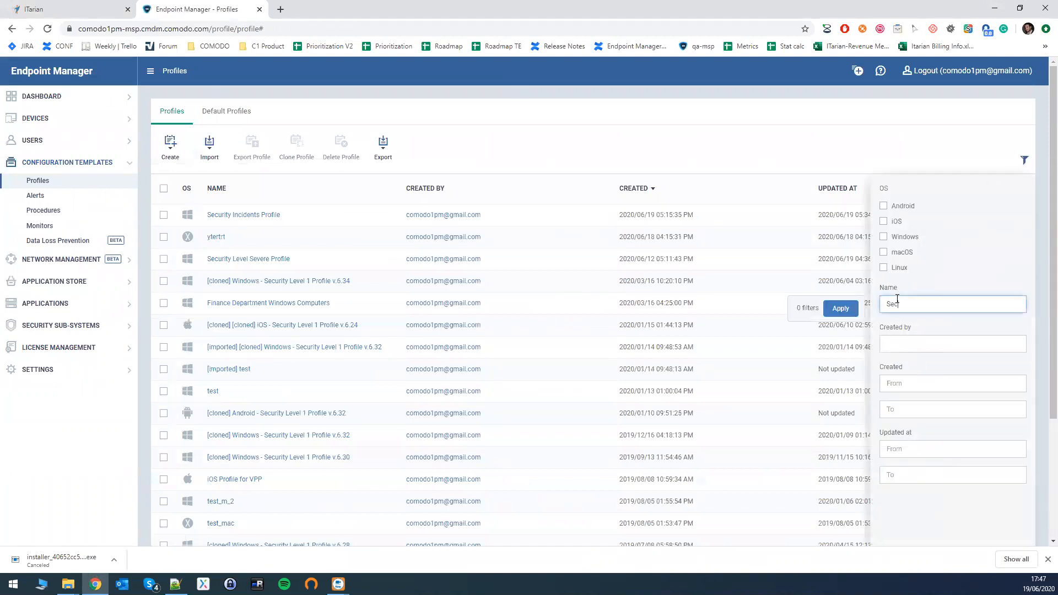
{"action": "type", "text": "urity Level"}
{"action": "left_click", "coordinate": [840, 309]}
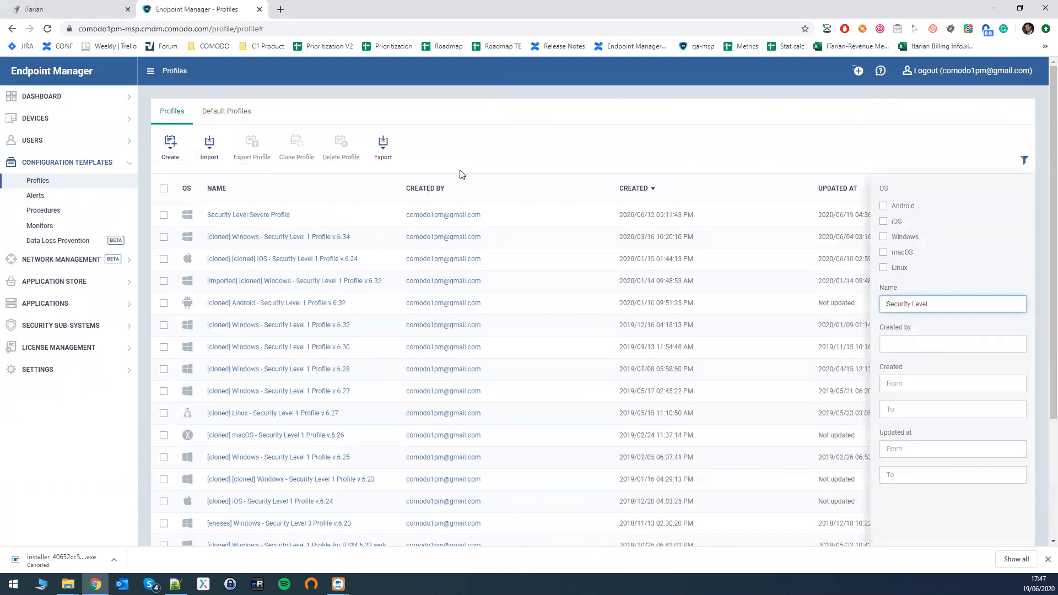
{"action": "left_click", "coordinate": [1025, 163]}
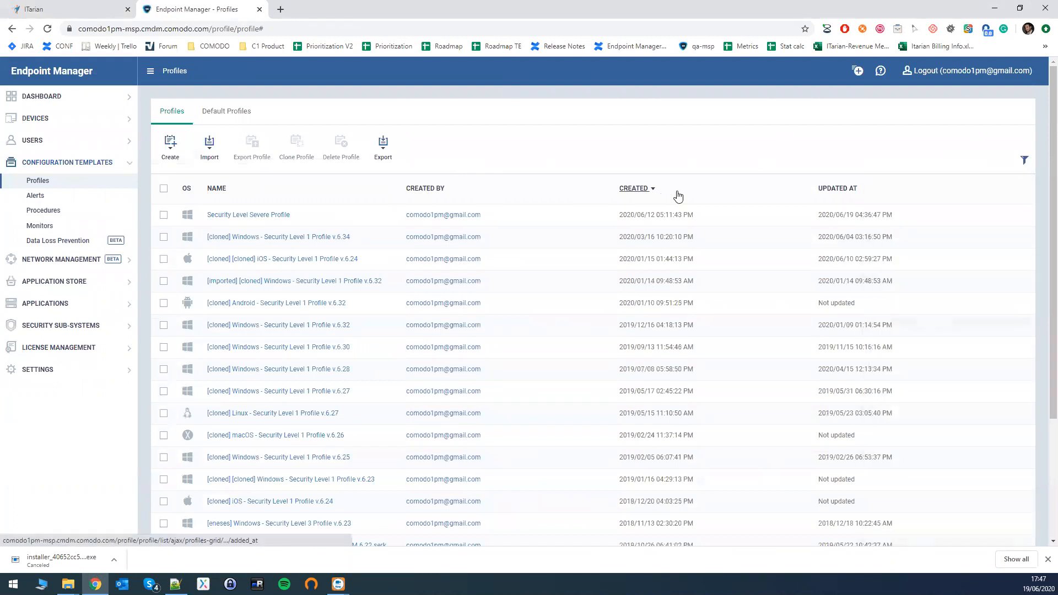